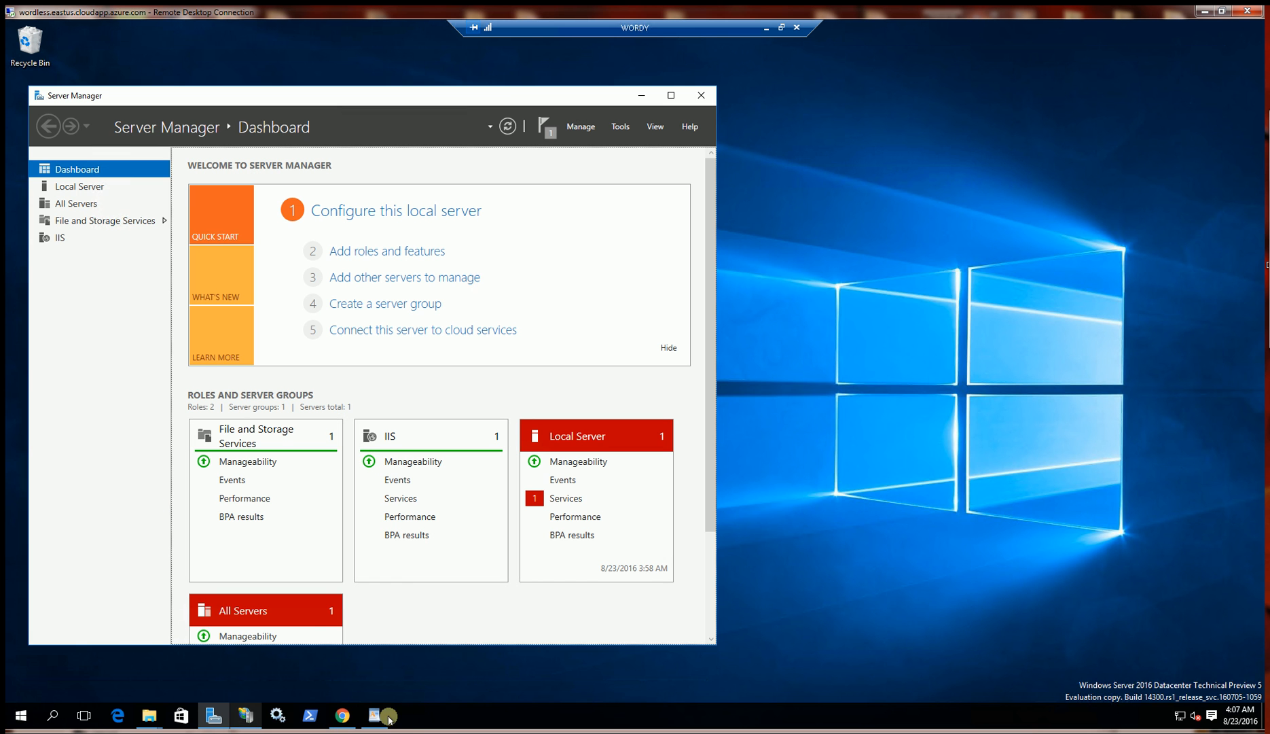
Step: Bring up the PHPInstall notes in WordPad and show the checklist from its beginning
click(374, 714)
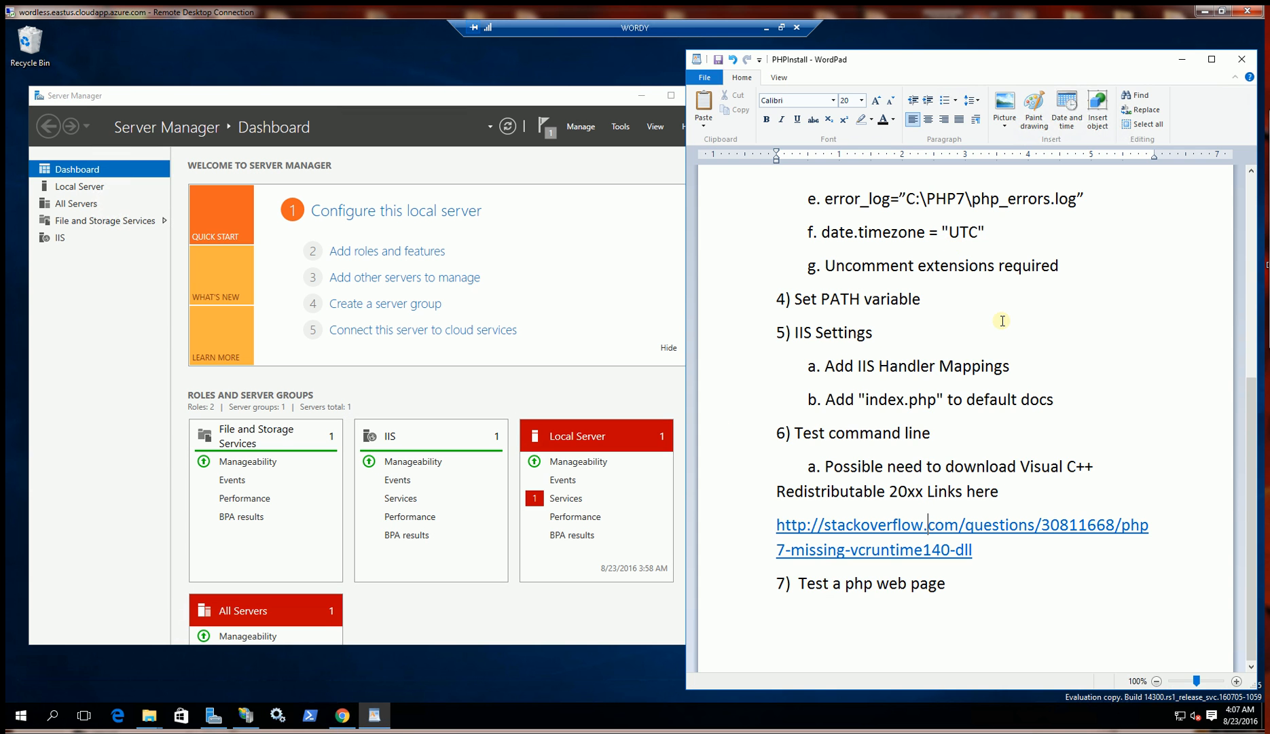
scroll(1003, 320, up, 4)
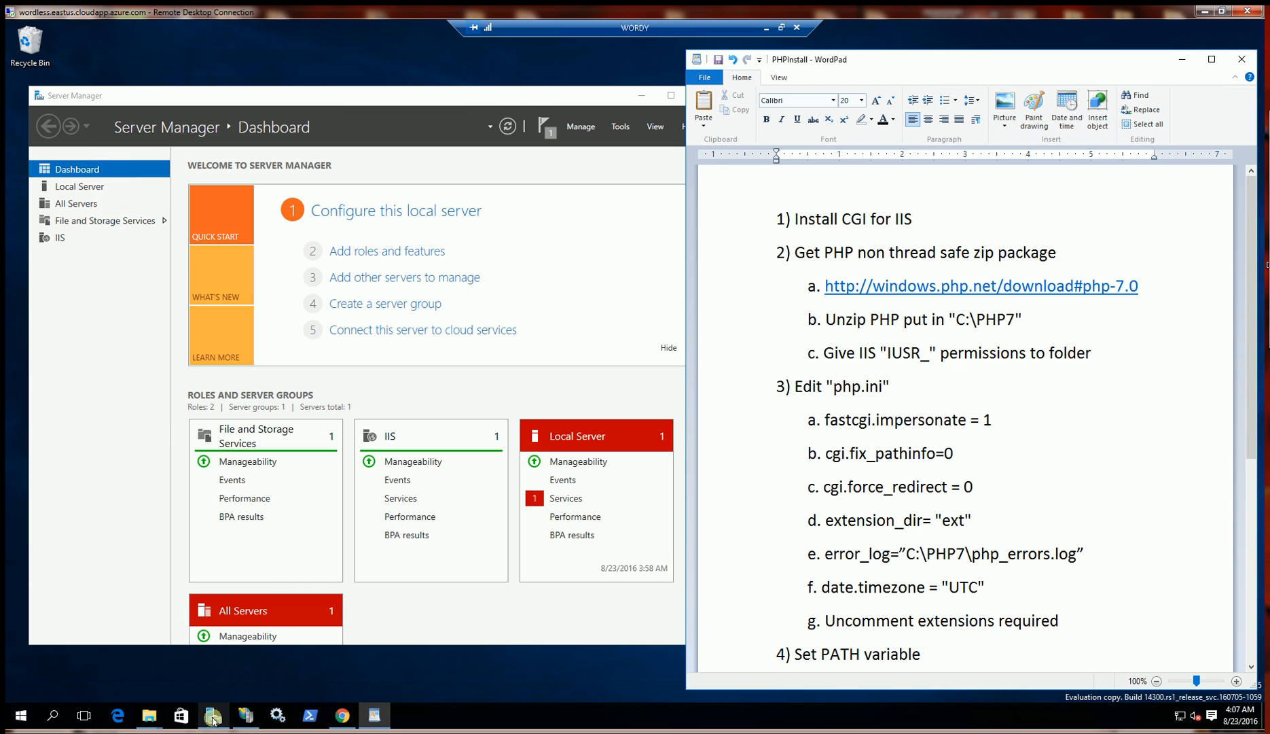
Step: In Server Manager, start adding roles and features with a role-based installation on server WORDY and proceed to the server roles selection
click(116, 434)
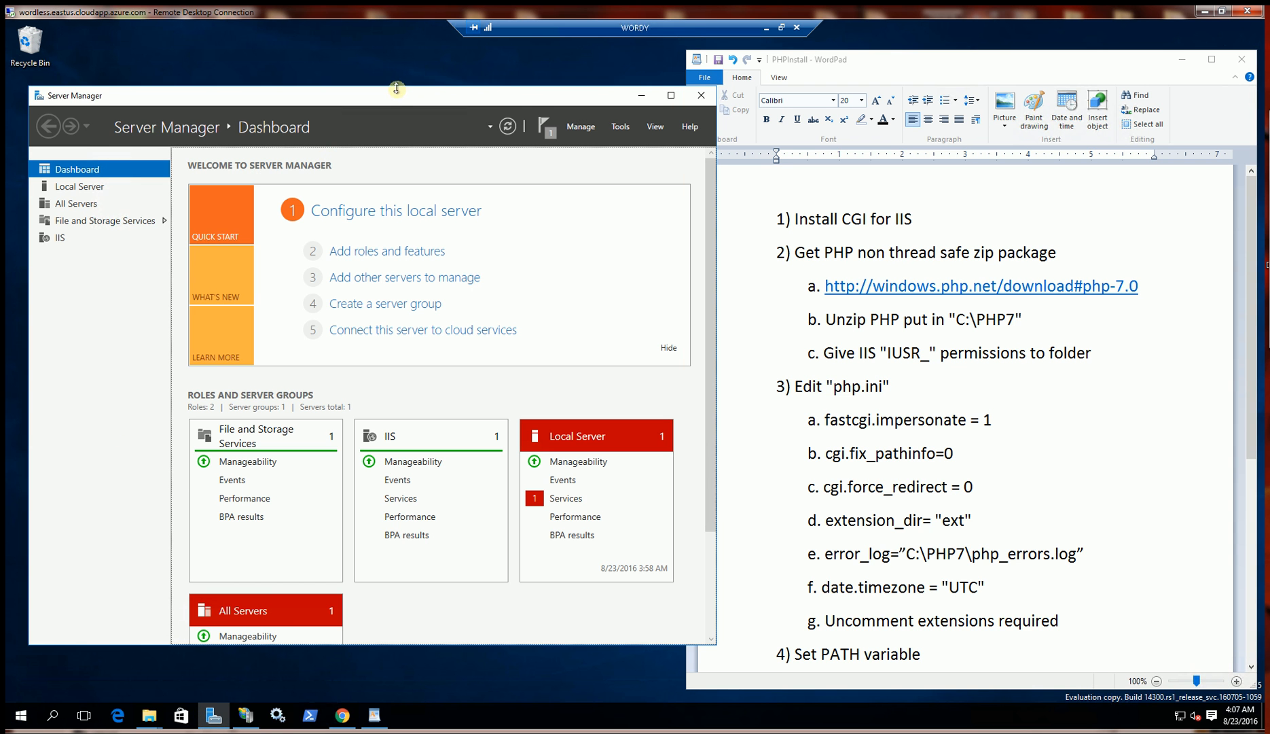
click(380, 252)
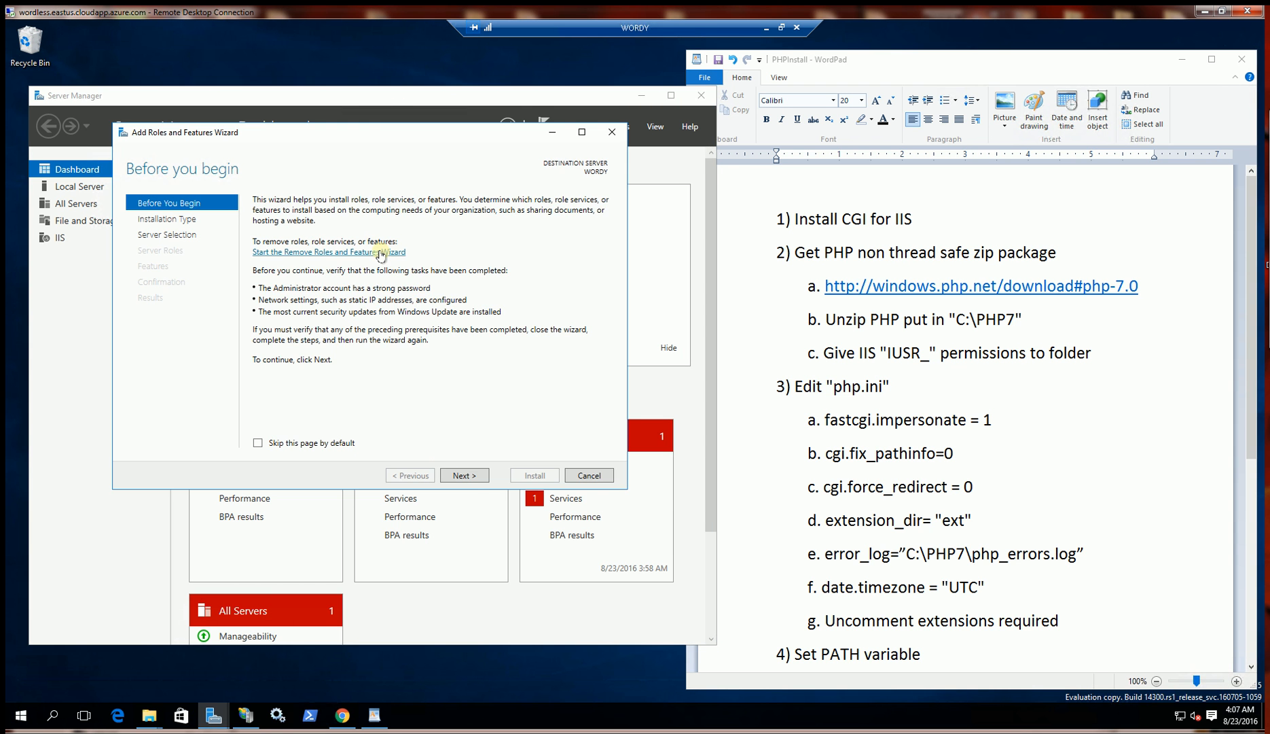
click(467, 476)
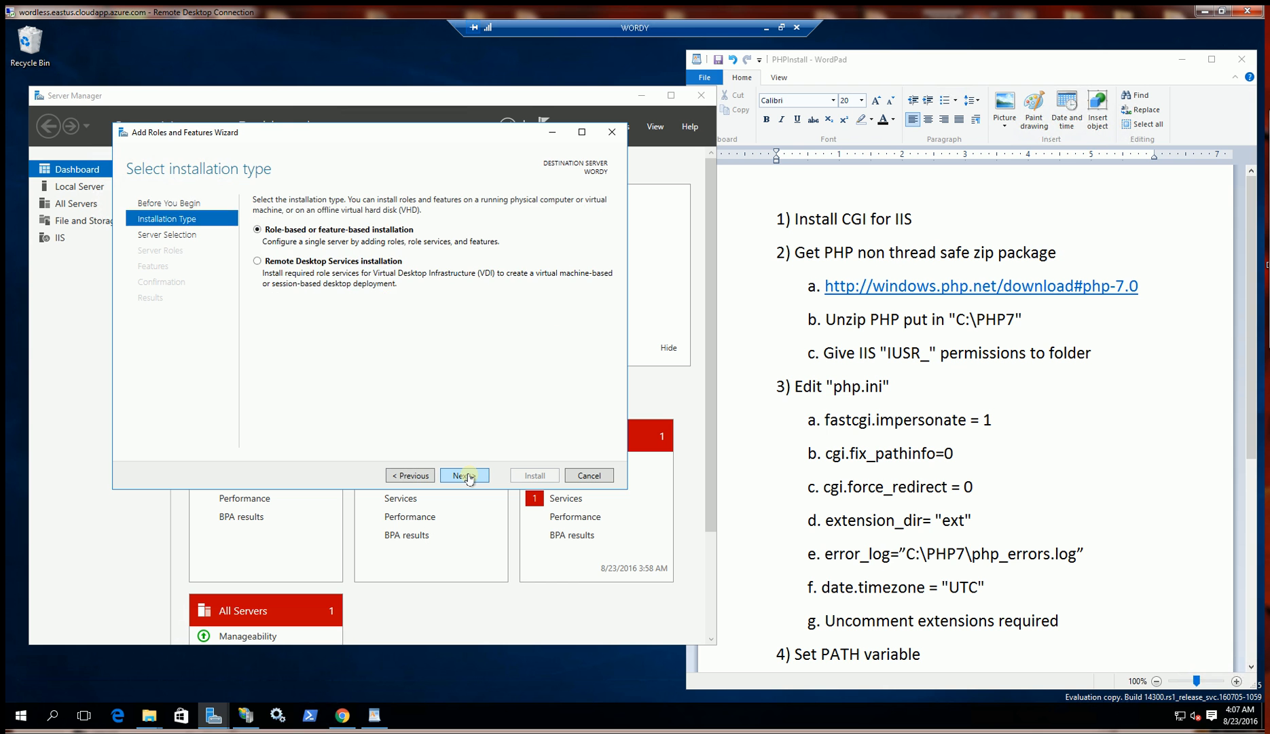
click(467, 476)
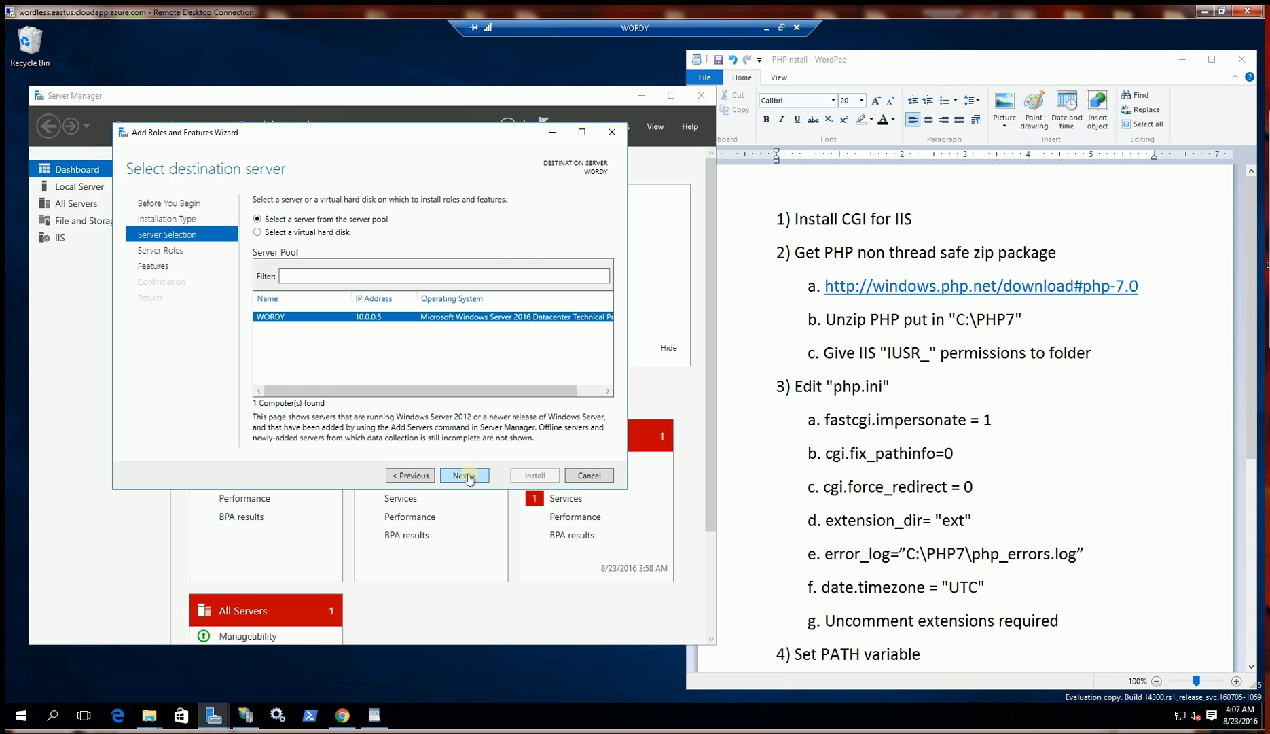
click(468, 477)
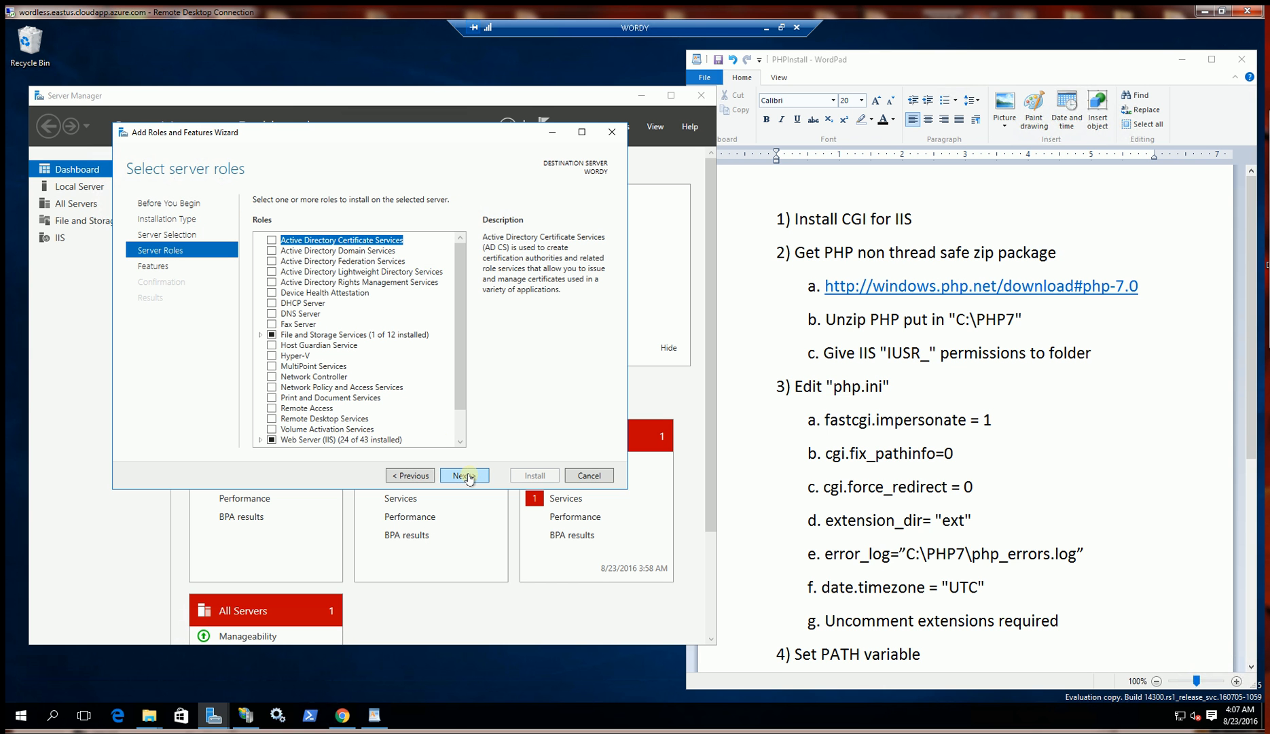
Step: Select the CGI role service under Application Development of the Web Server (IIS) role
scroll(460, 423, down, 1)
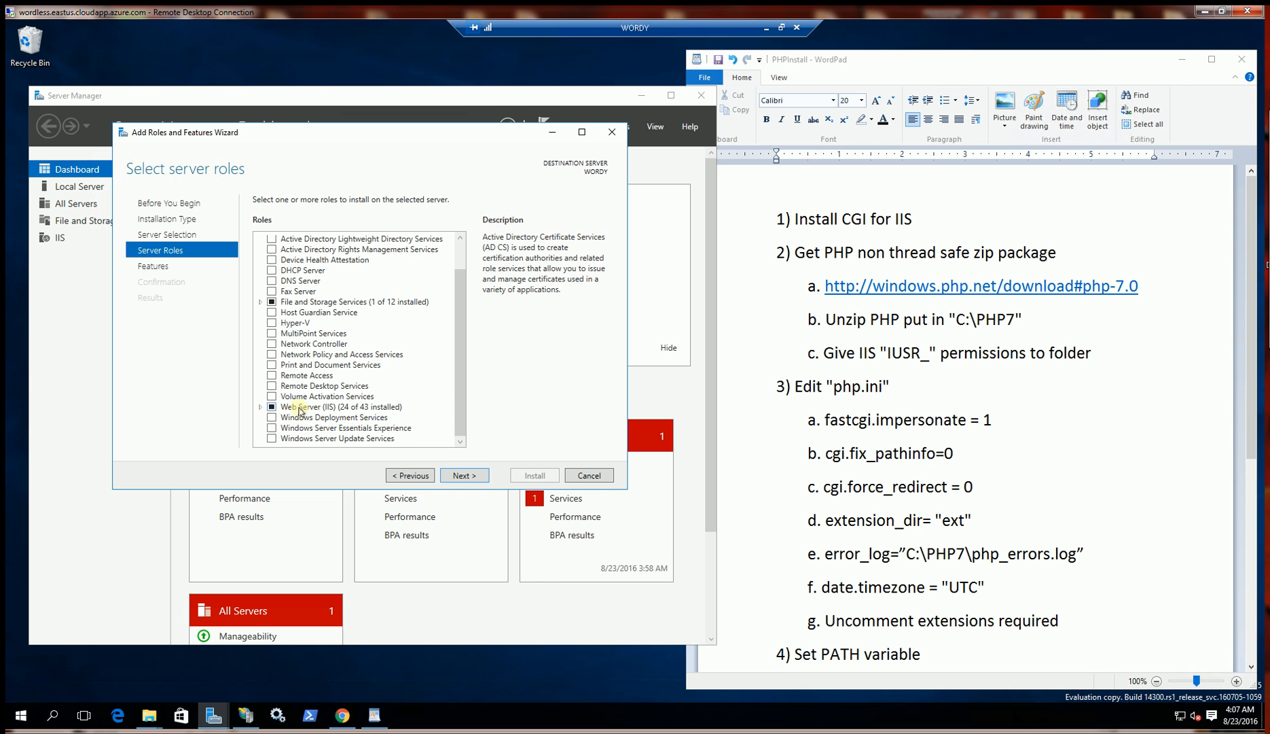
click(262, 409)
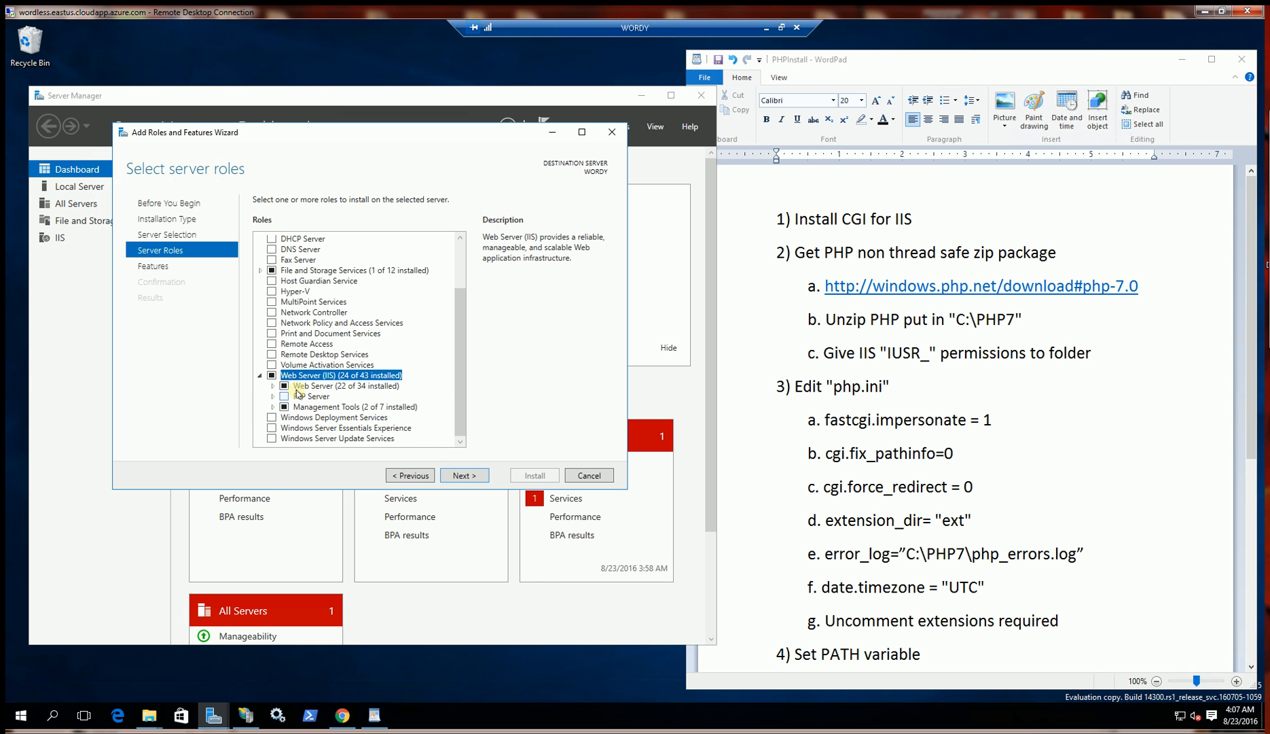
click(273, 385)
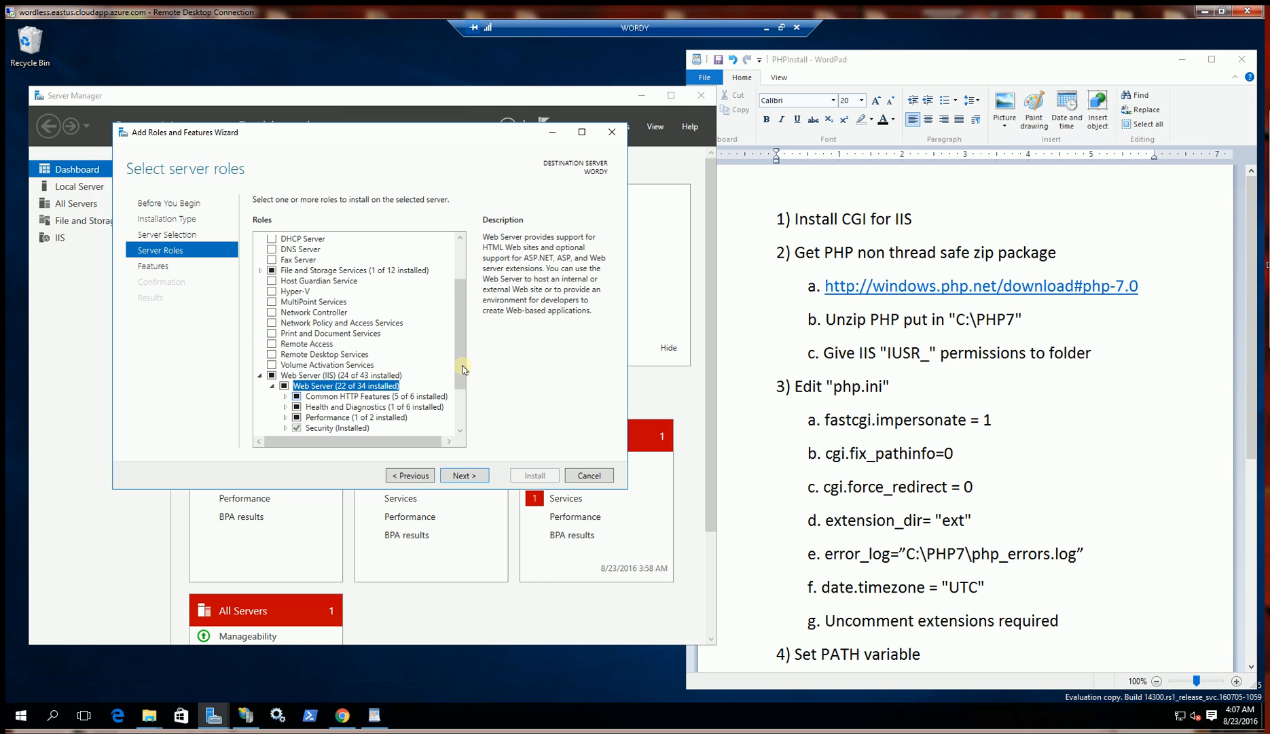
drag(460, 374, 460, 417)
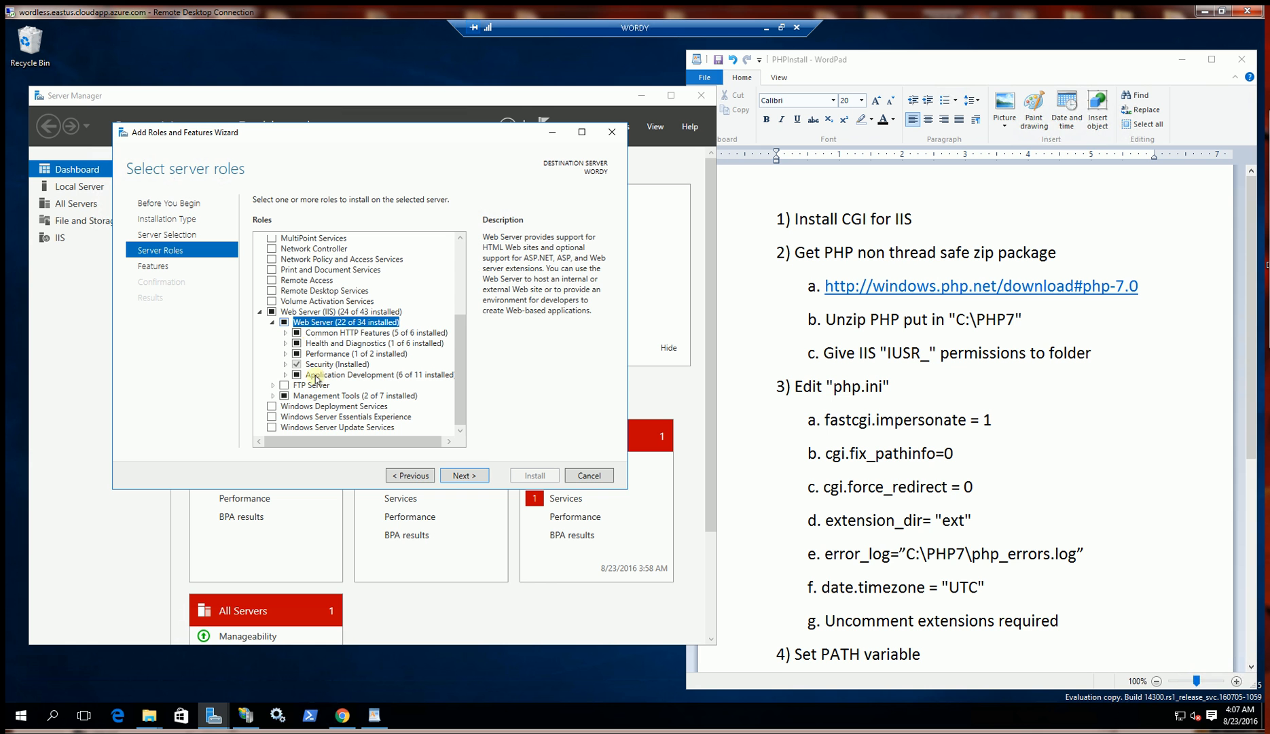
click(285, 375)
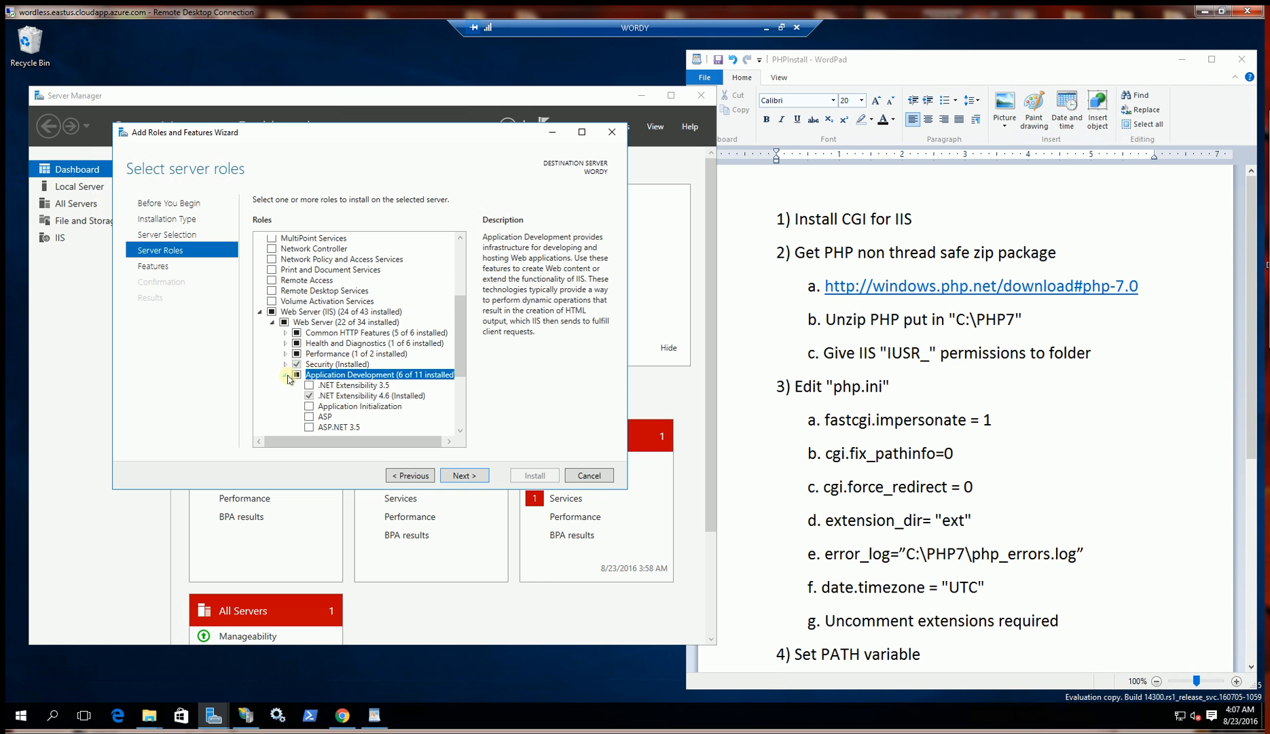
scroll(318, 317, down, 3)
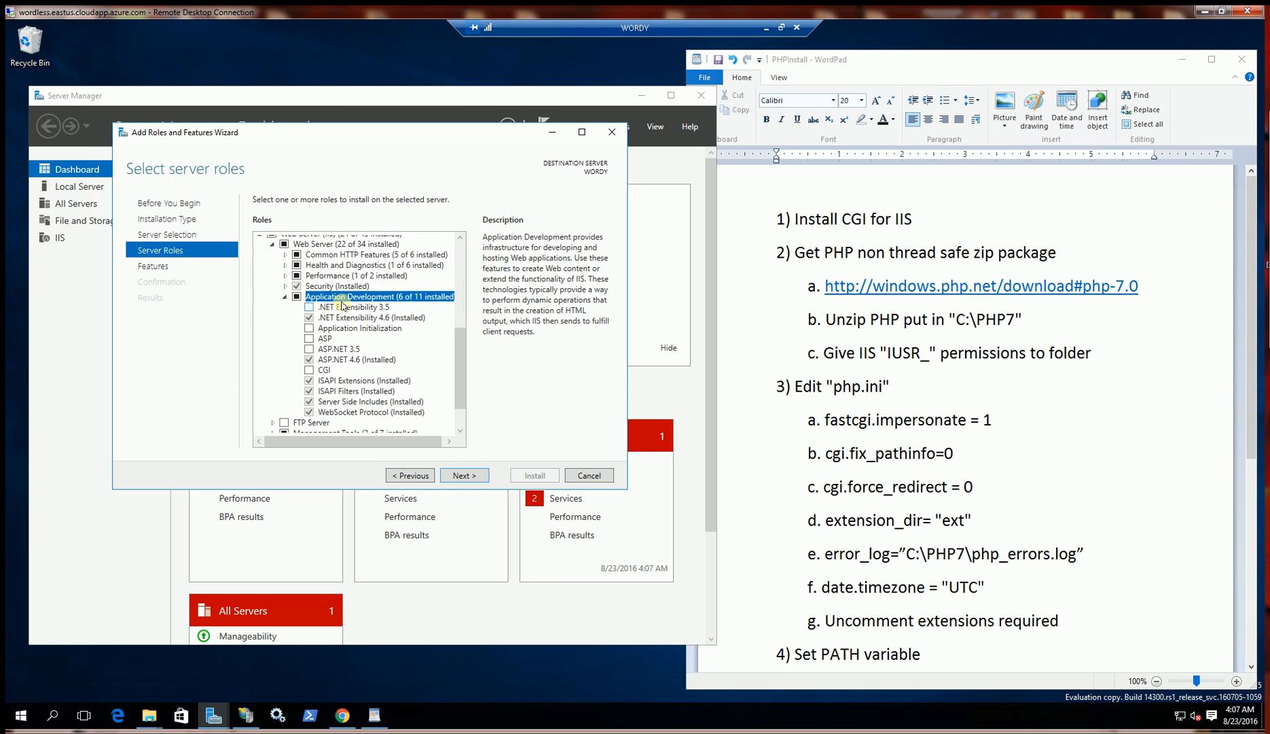
click(324, 370)
click(308, 372)
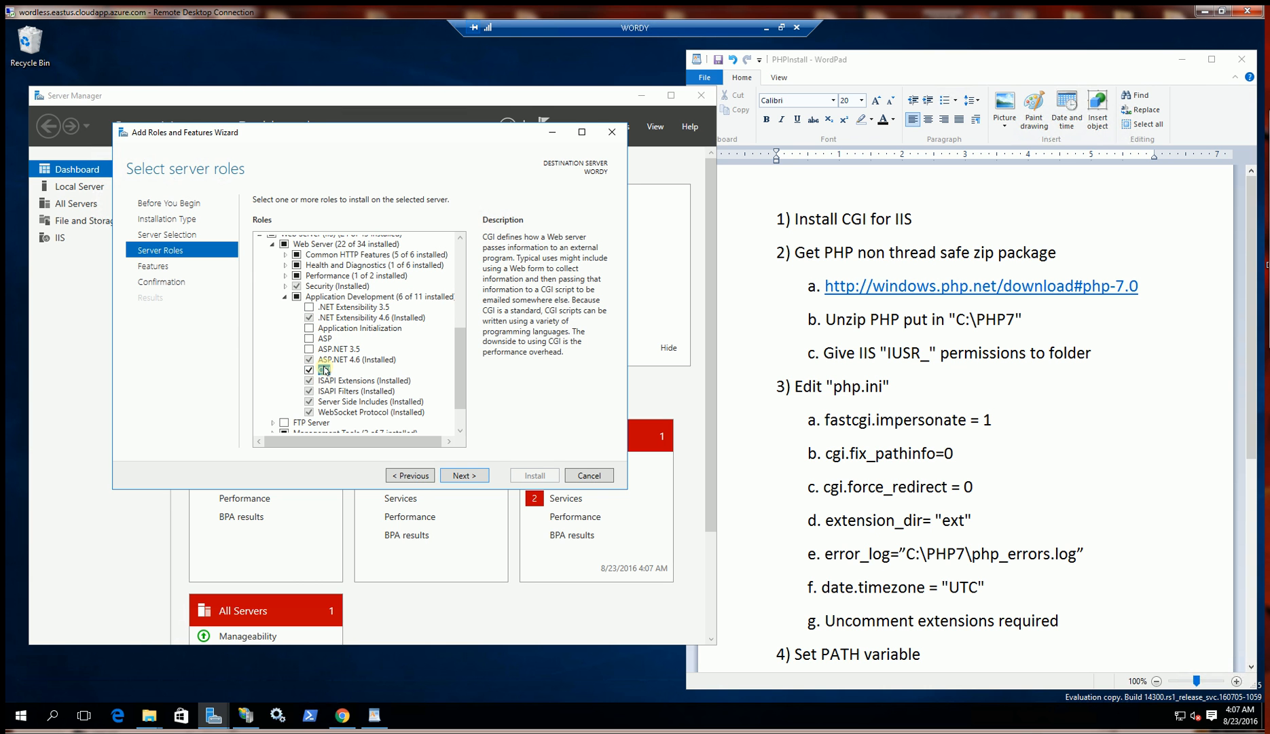
Step: Install the CGI role service without adding any features, and shift the wizard window out of the way
click(462, 476)
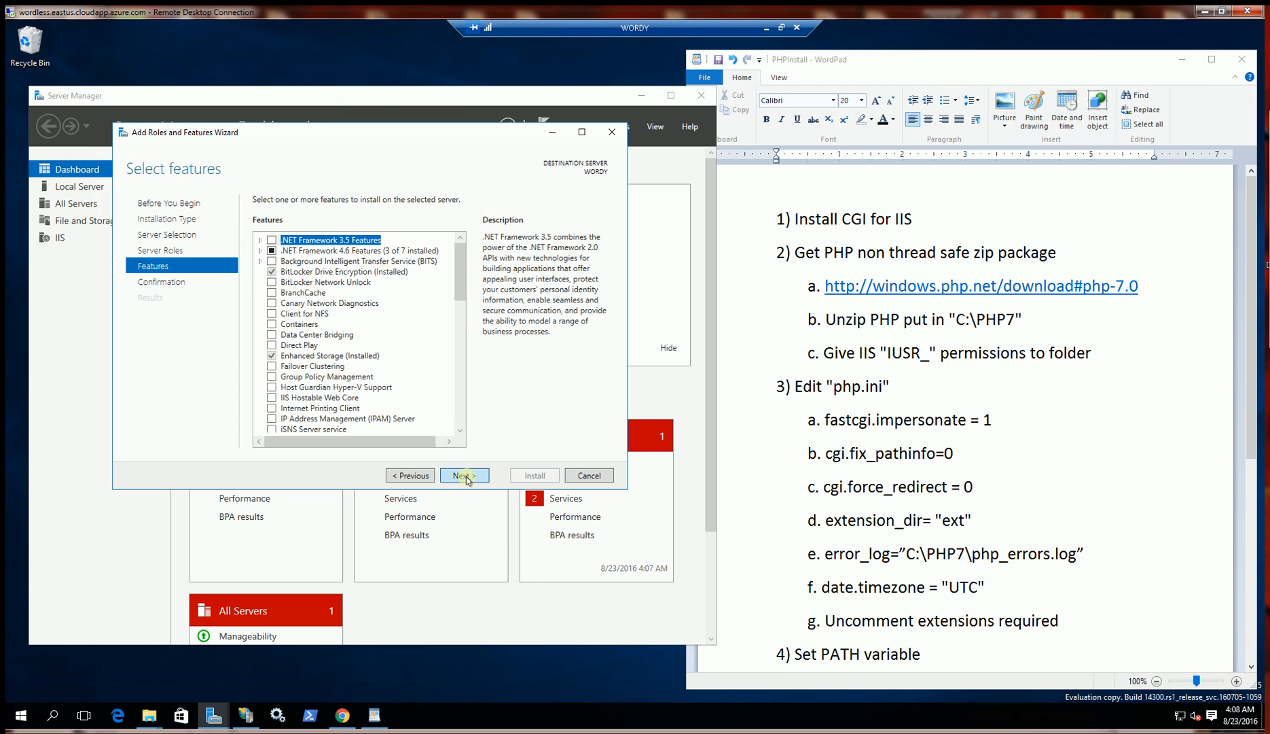
click(468, 479)
click(524, 476)
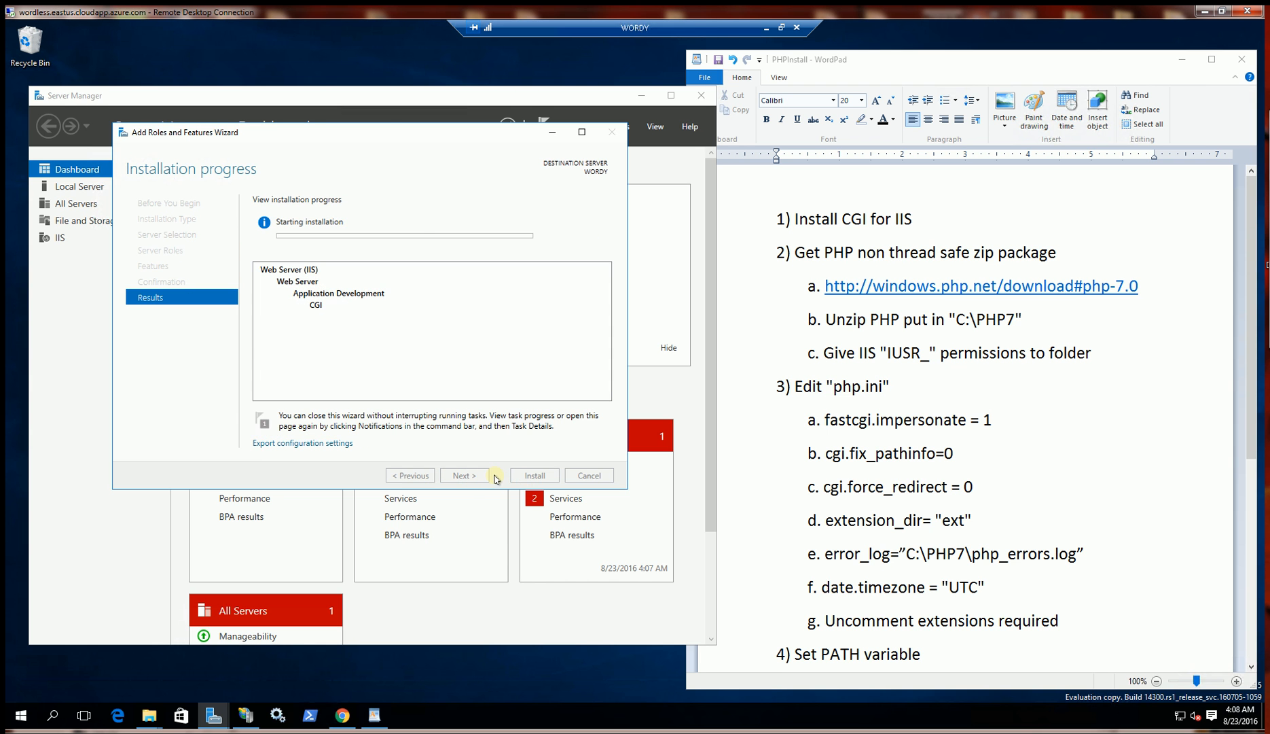
drag(391, 133, 378, 57)
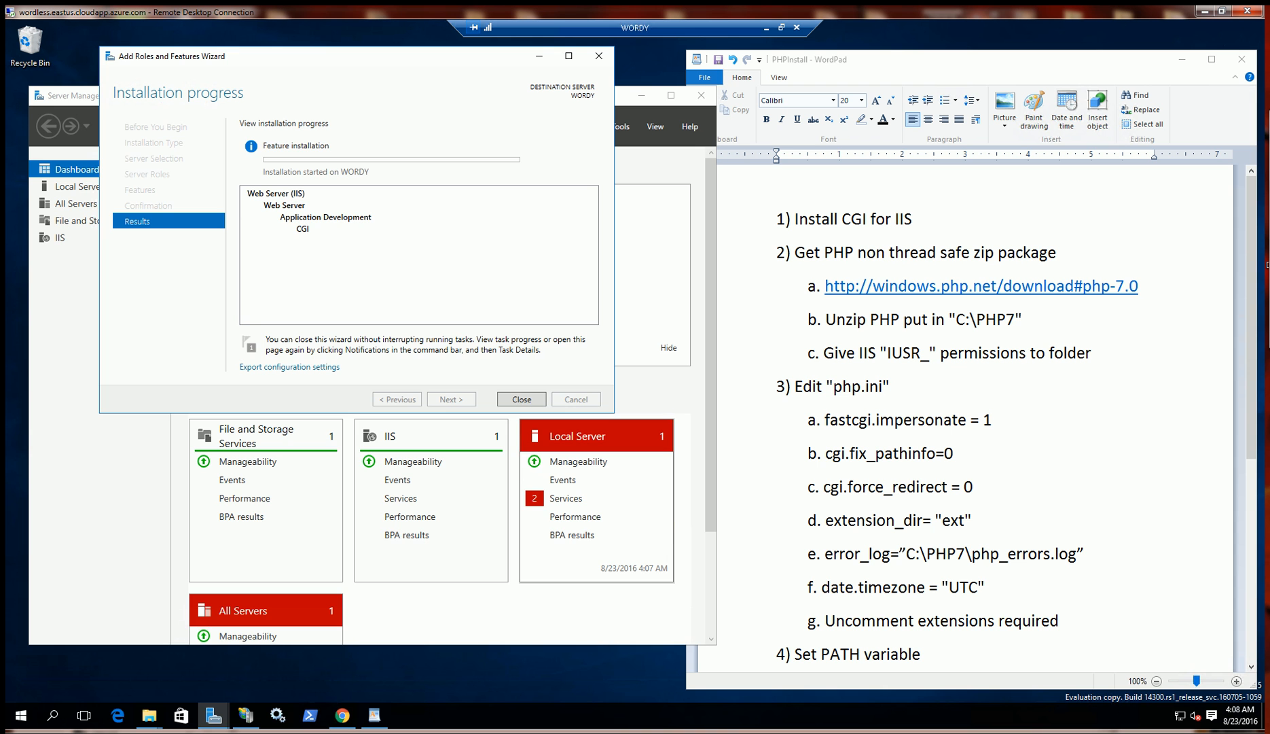
Step: Switch to Chrome and examine the PHP 7.0 non thread safe downloads, highlighting the VC14 label of the x86 build
click(343, 715)
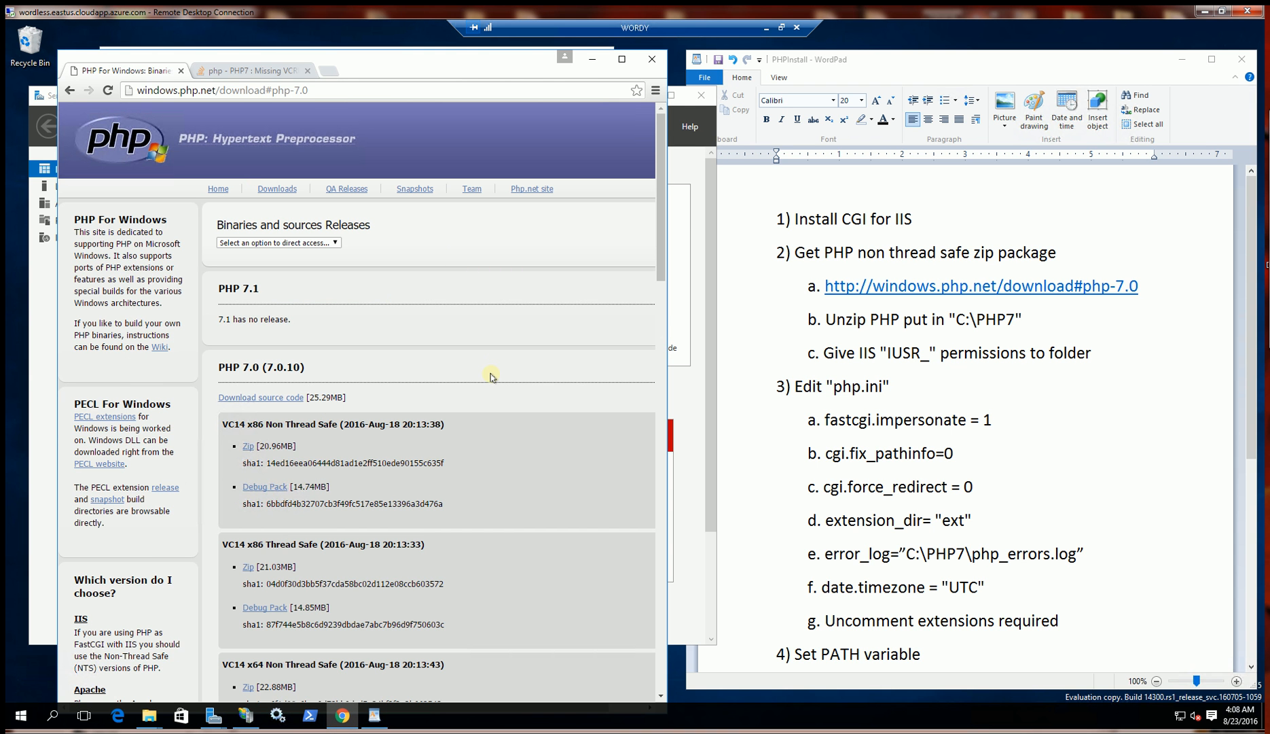
scroll(491, 375, down, 2)
scroll(491, 376, down, 1)
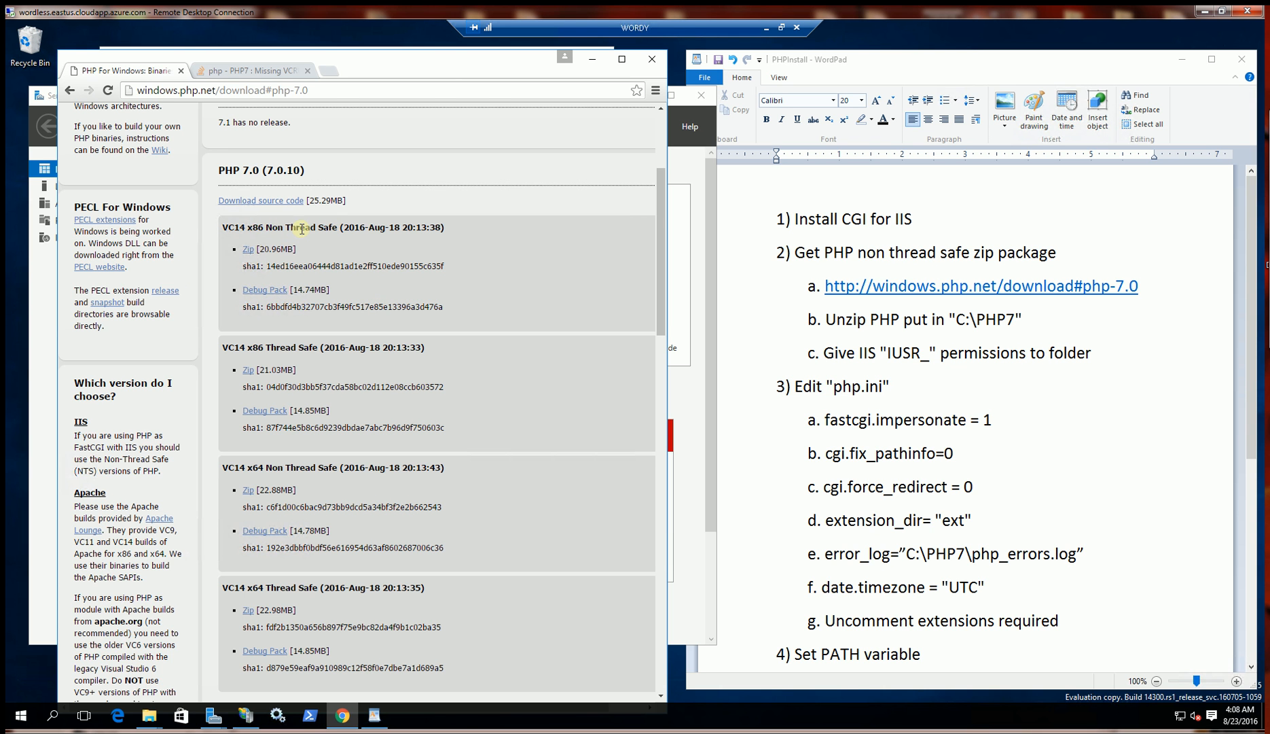
drag(248, 230, 265, 229)
click(271, 230)
drag(244, 230, 224, 228)
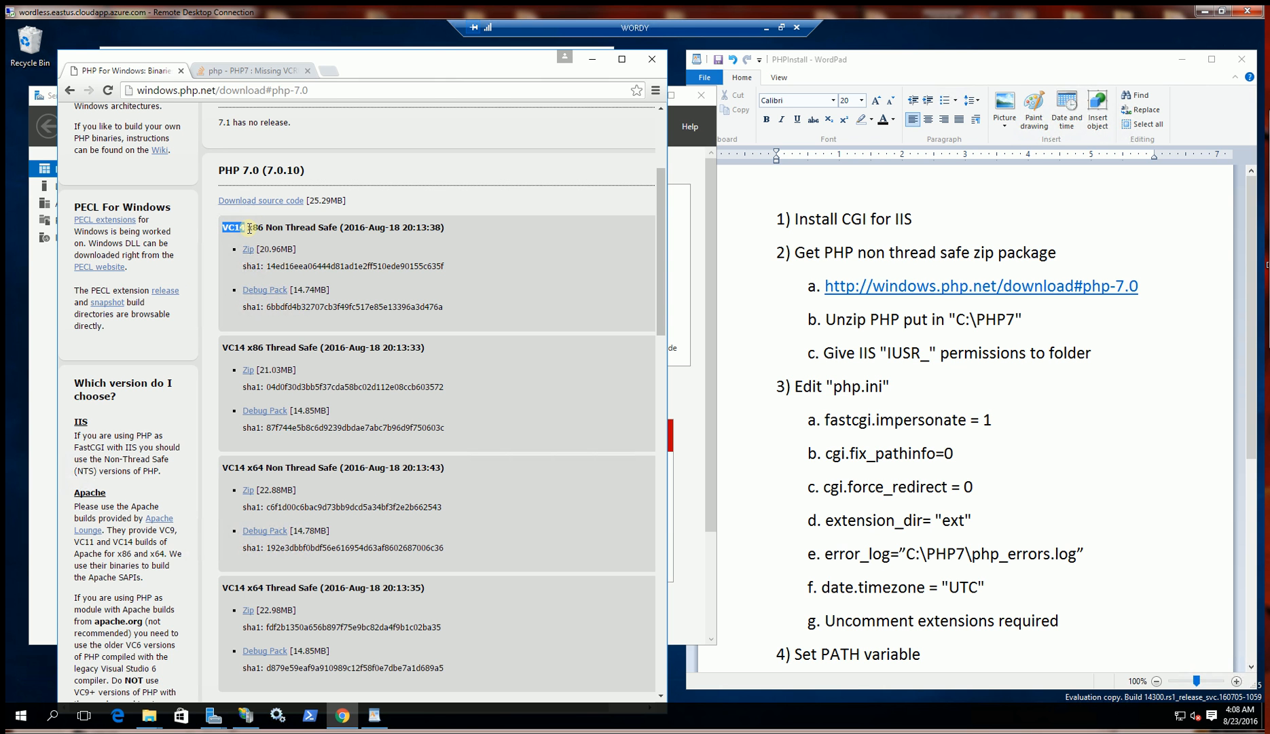
Step: Check the Stack Overflow answer on the missing VCRUNTIME140.dll for the required Visual C++ Redistributables, and return to the PHP downloads page
click(251, 71)
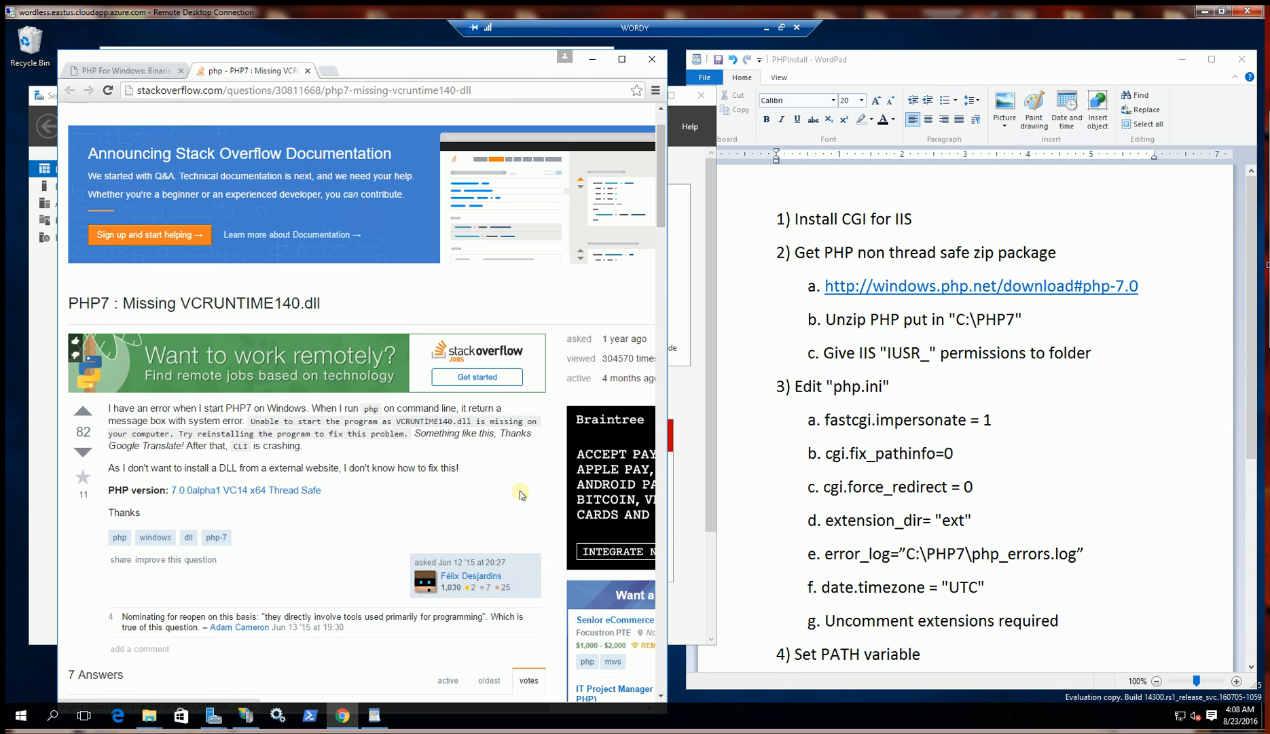
scroll(521, 495, down, 5)
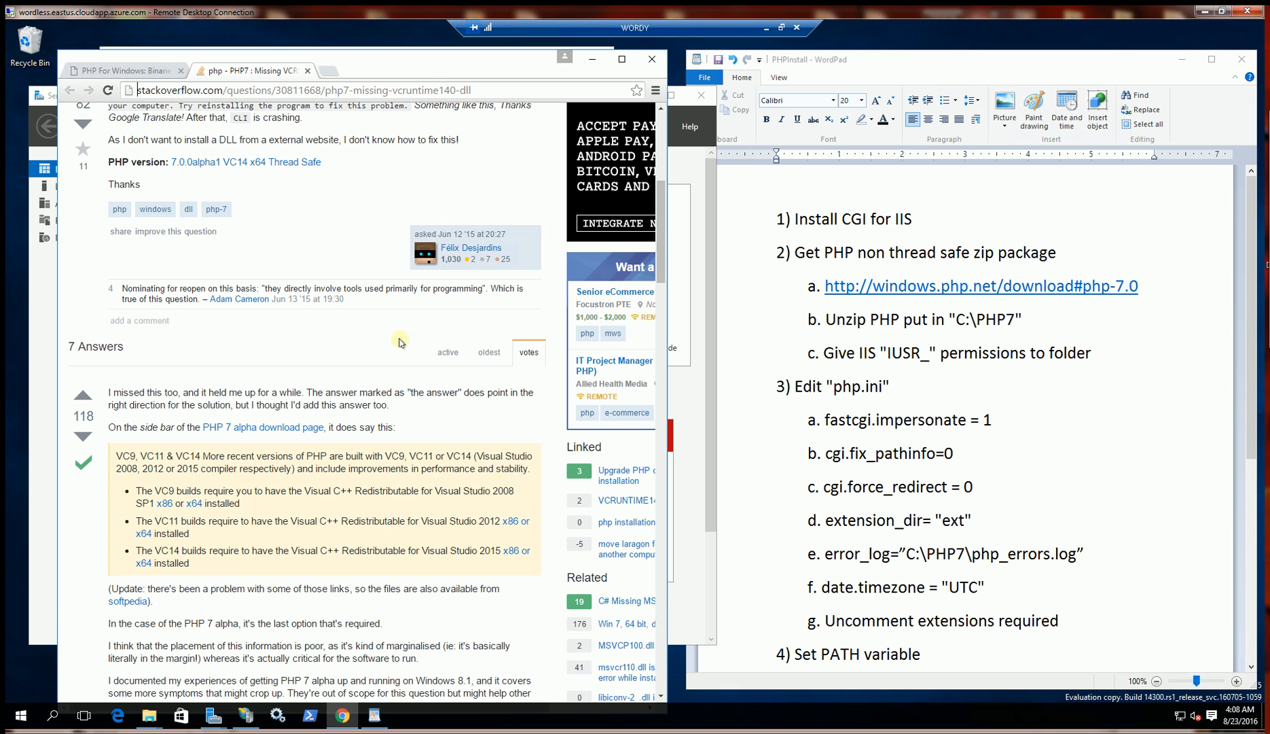
click(130, 72)
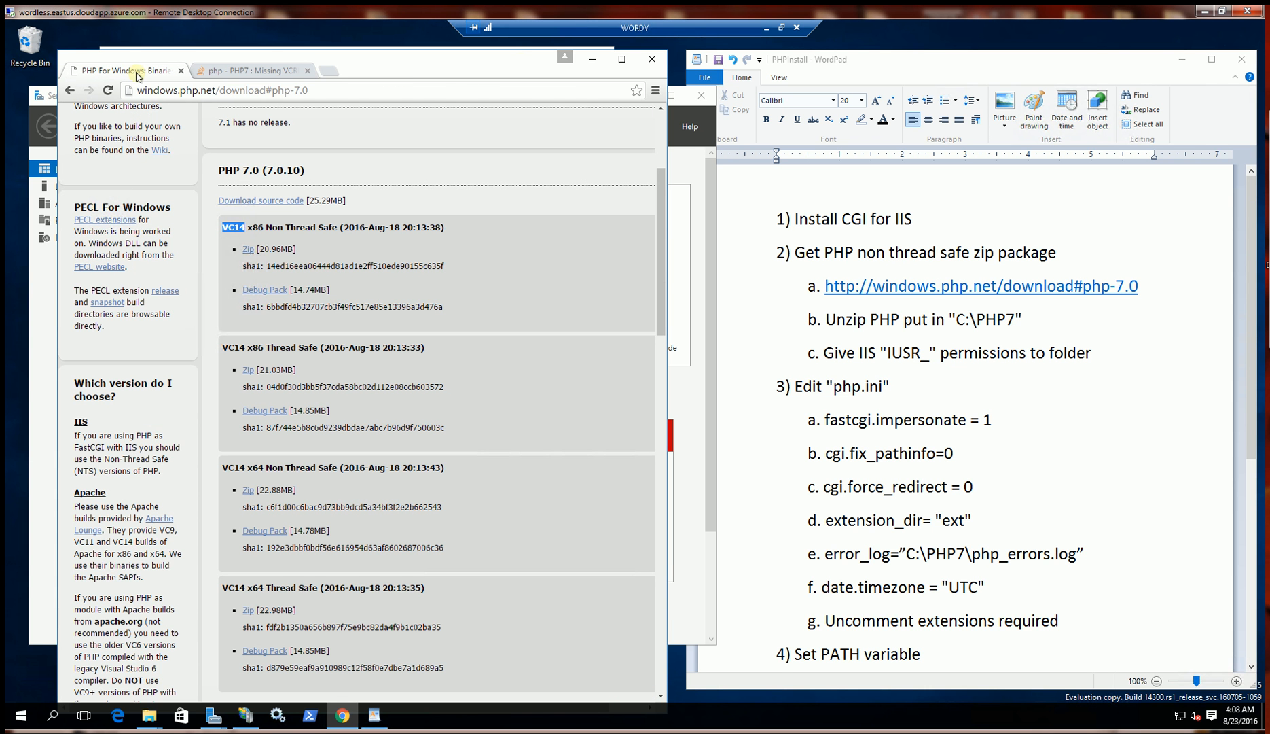
Step: Minimize the browser, close the Add Roles and Features Wizard, and minimize Server Manager
click(593, 62)
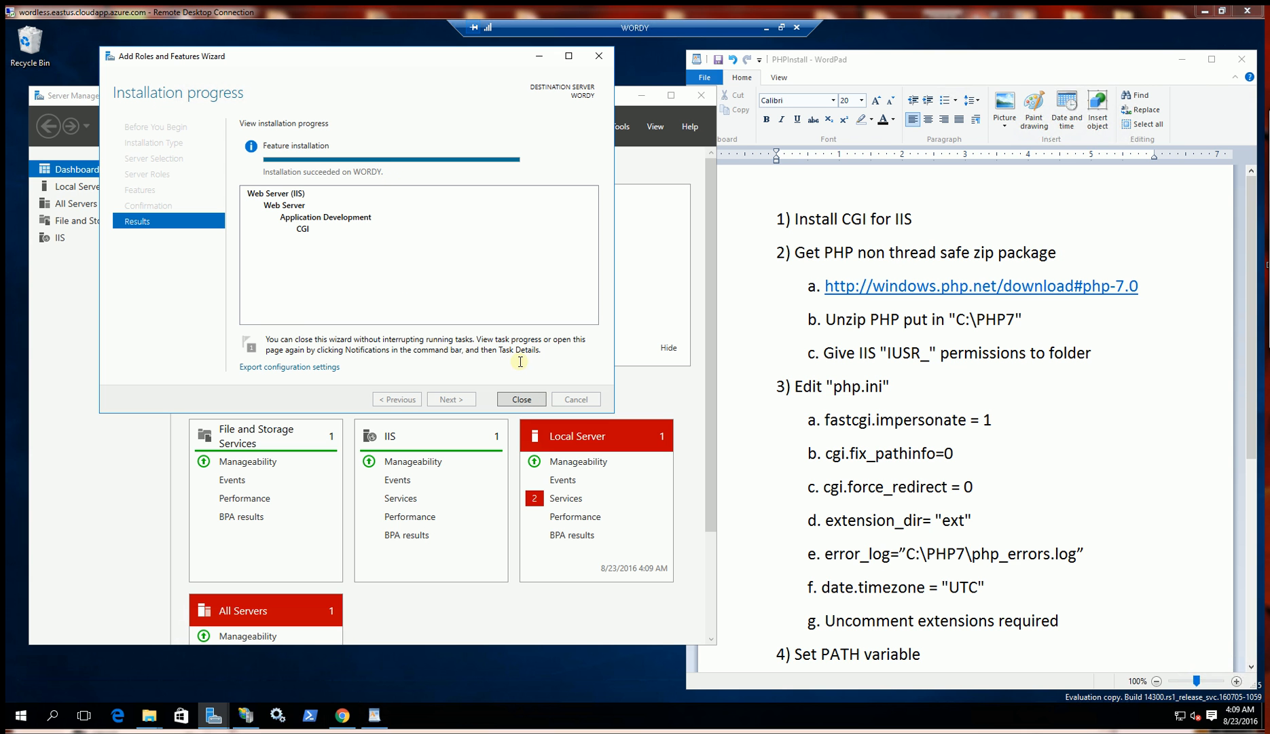
click(521, 399)
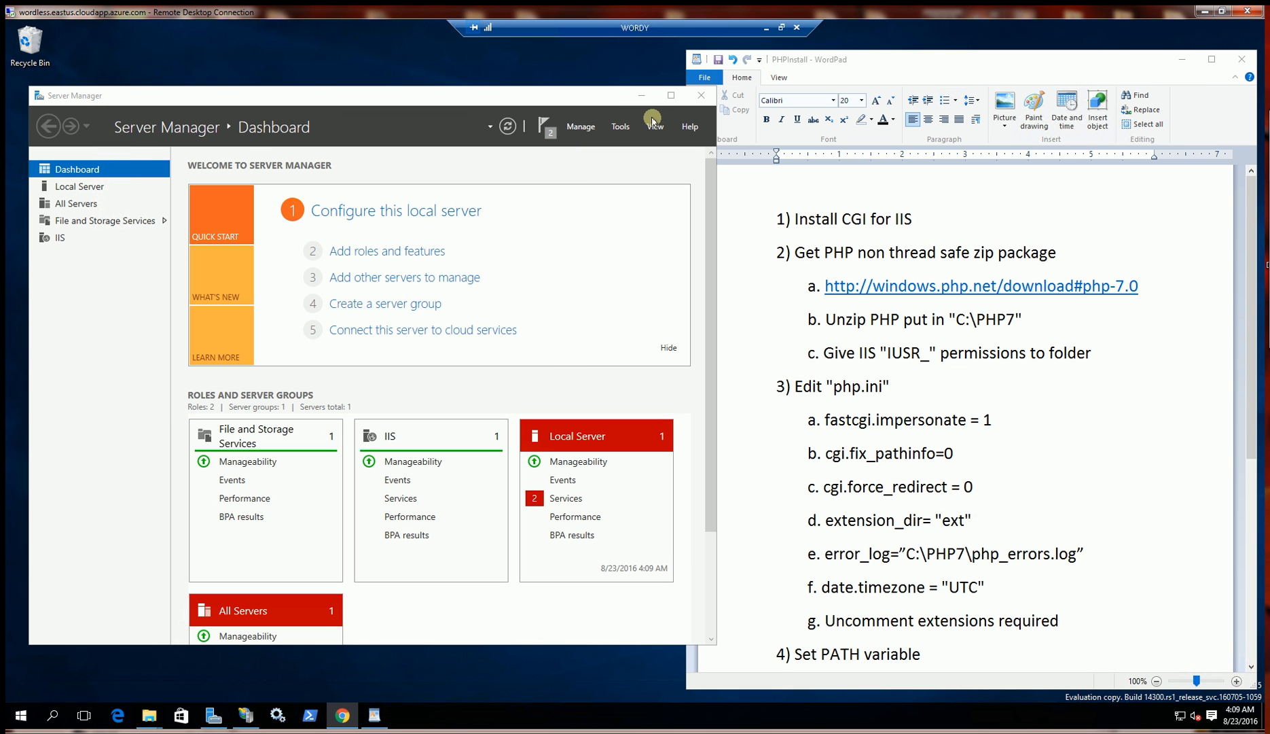
click(644, 95)
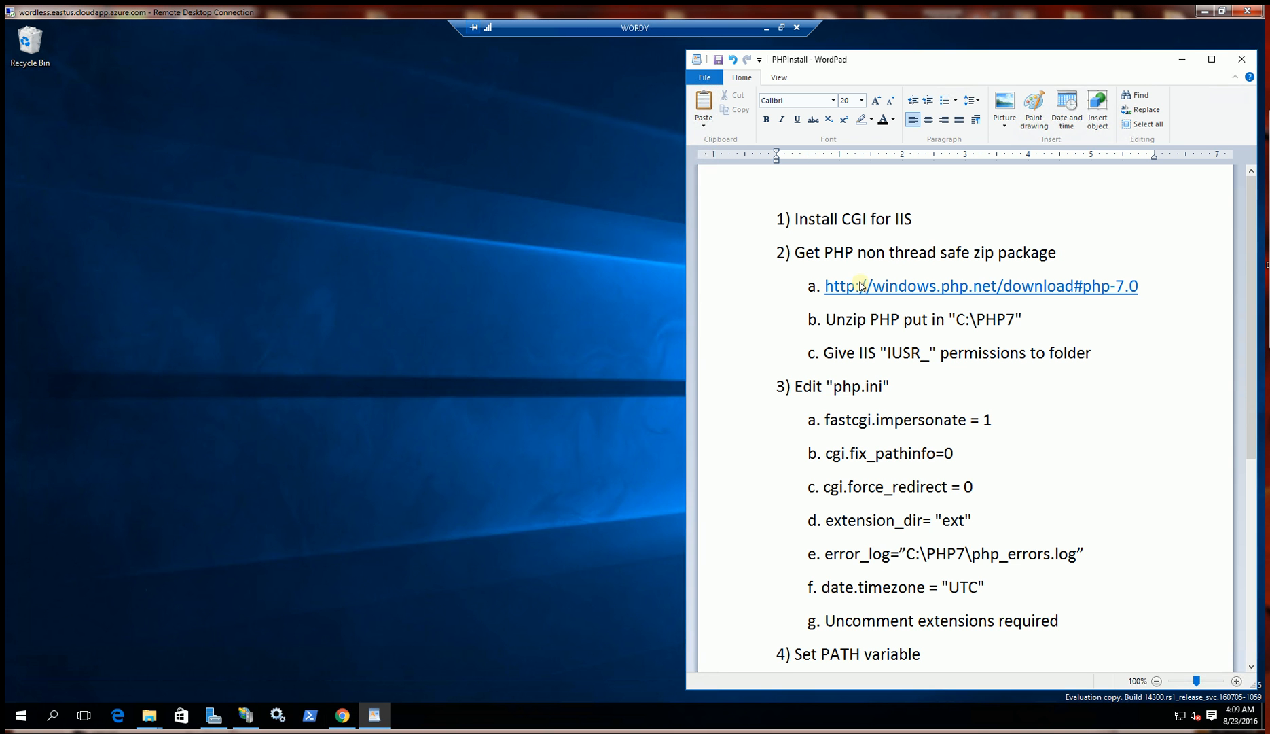
Step: In the Downloads folder, extract php-7.0.10-nts-Win32-VC14-x86 with 7-Zip into a folder of the same name
click(147, 710)
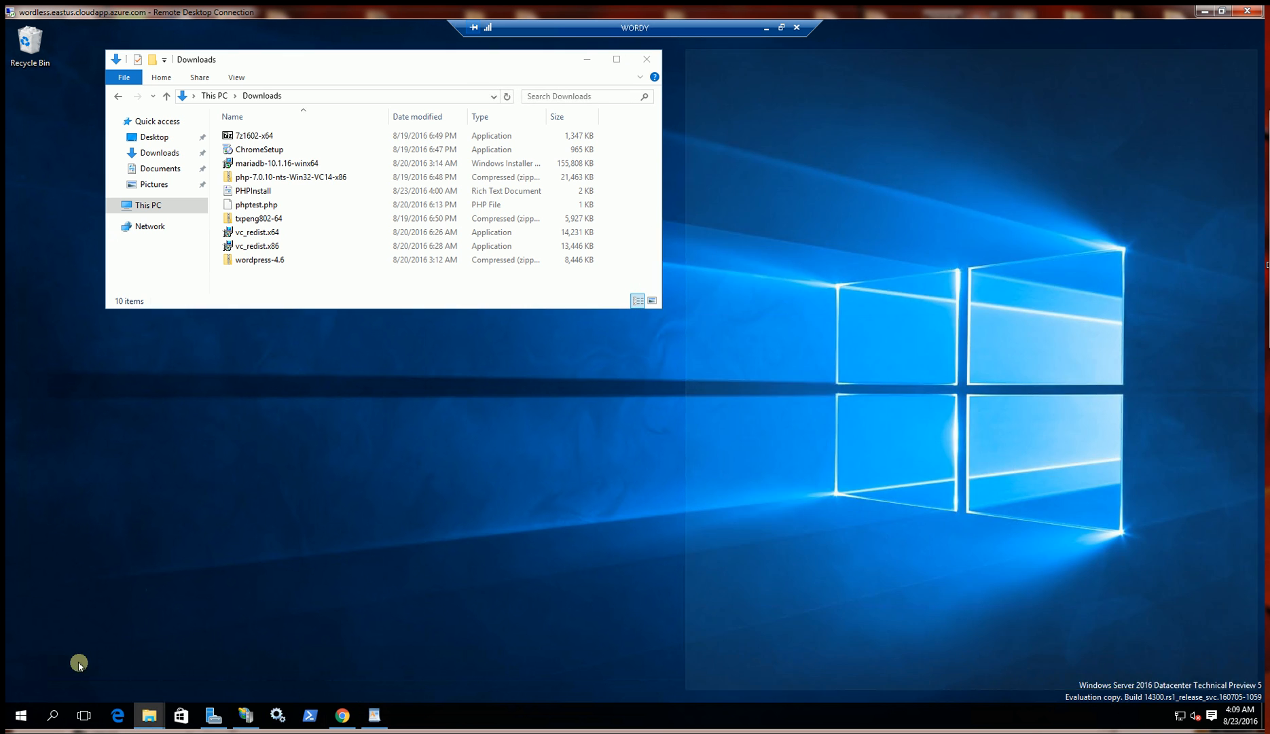
click(87, 667)
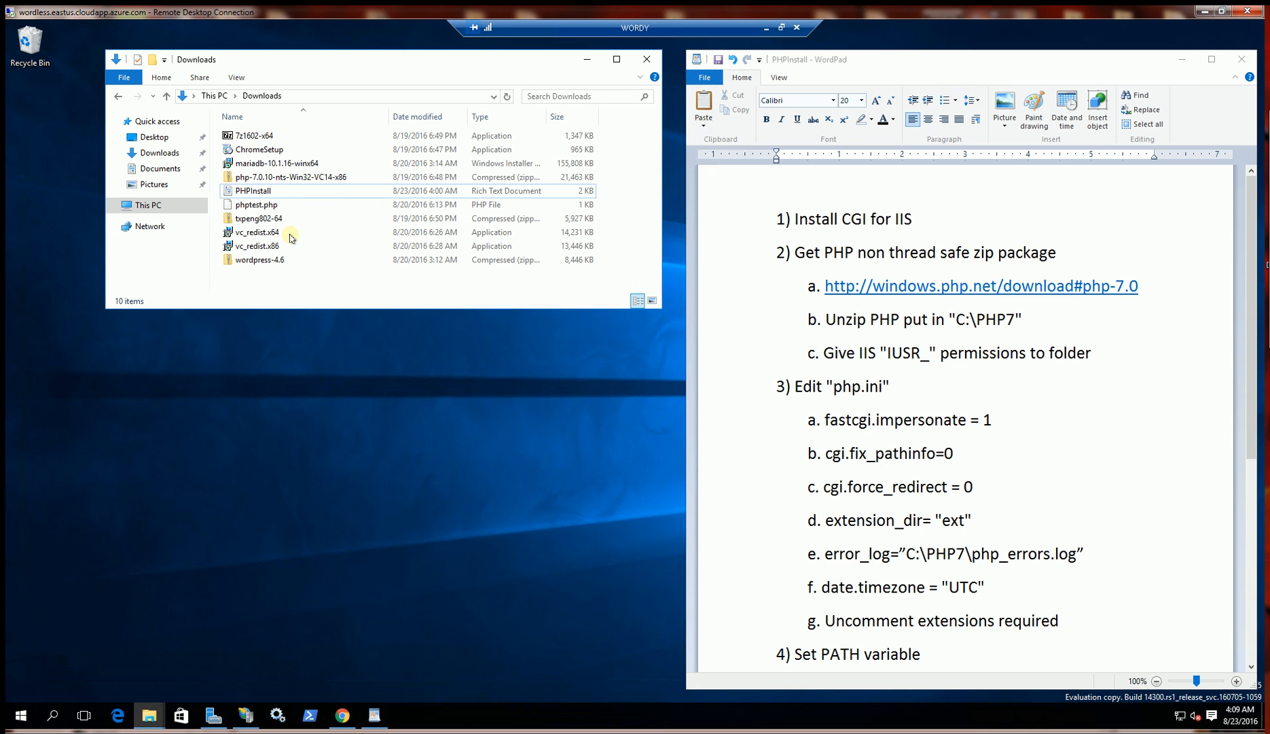
click(275, 178)
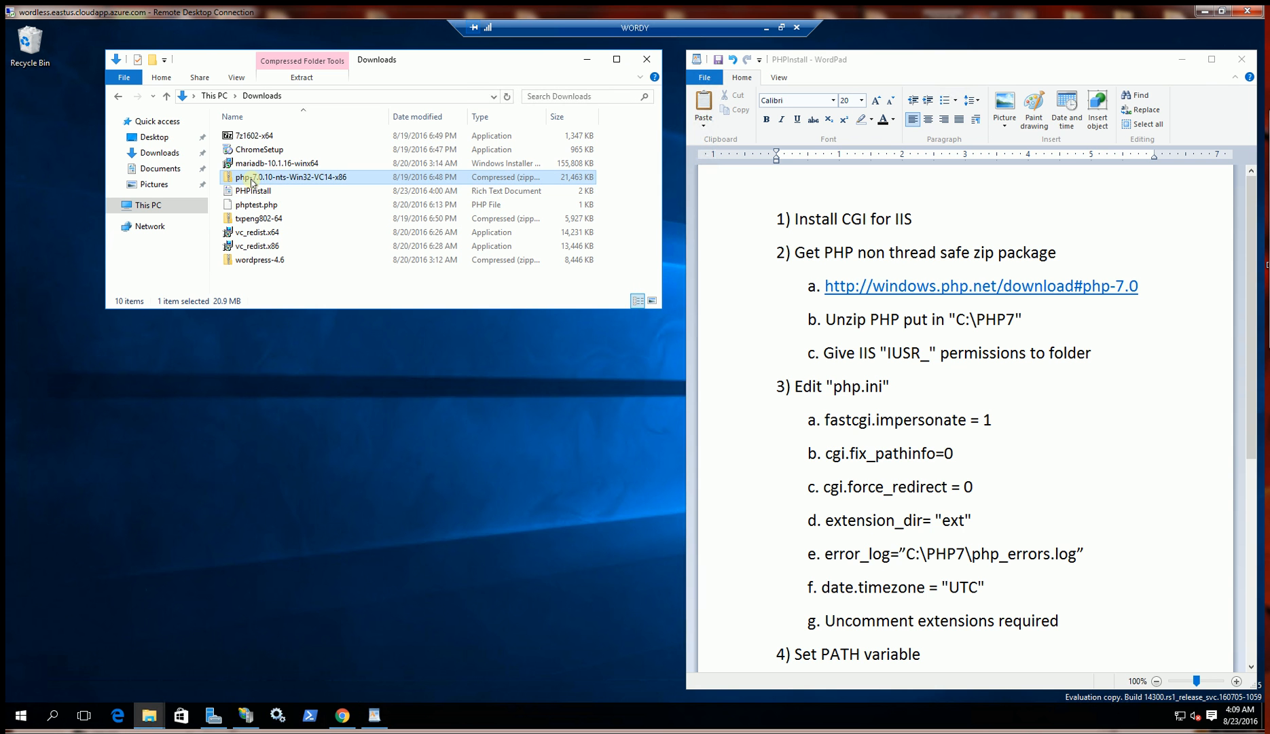
right_click(275, 180)
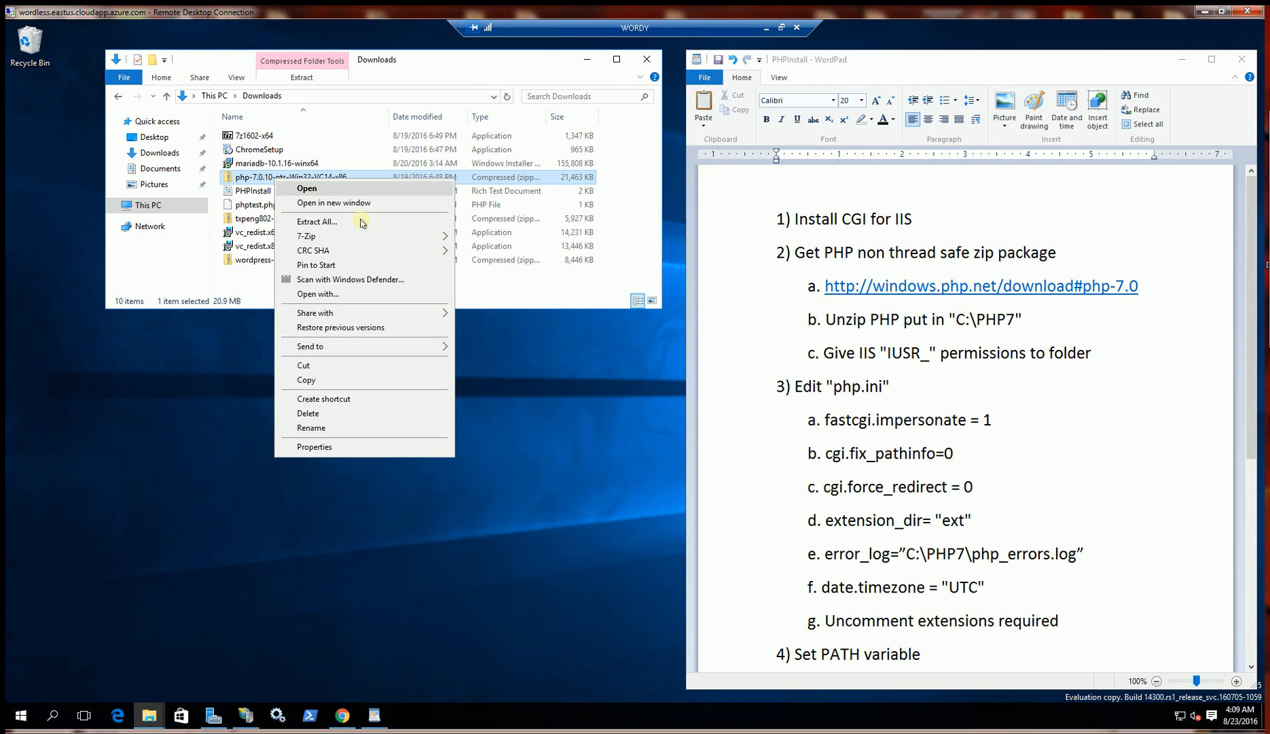
mouse_move(391, 237)
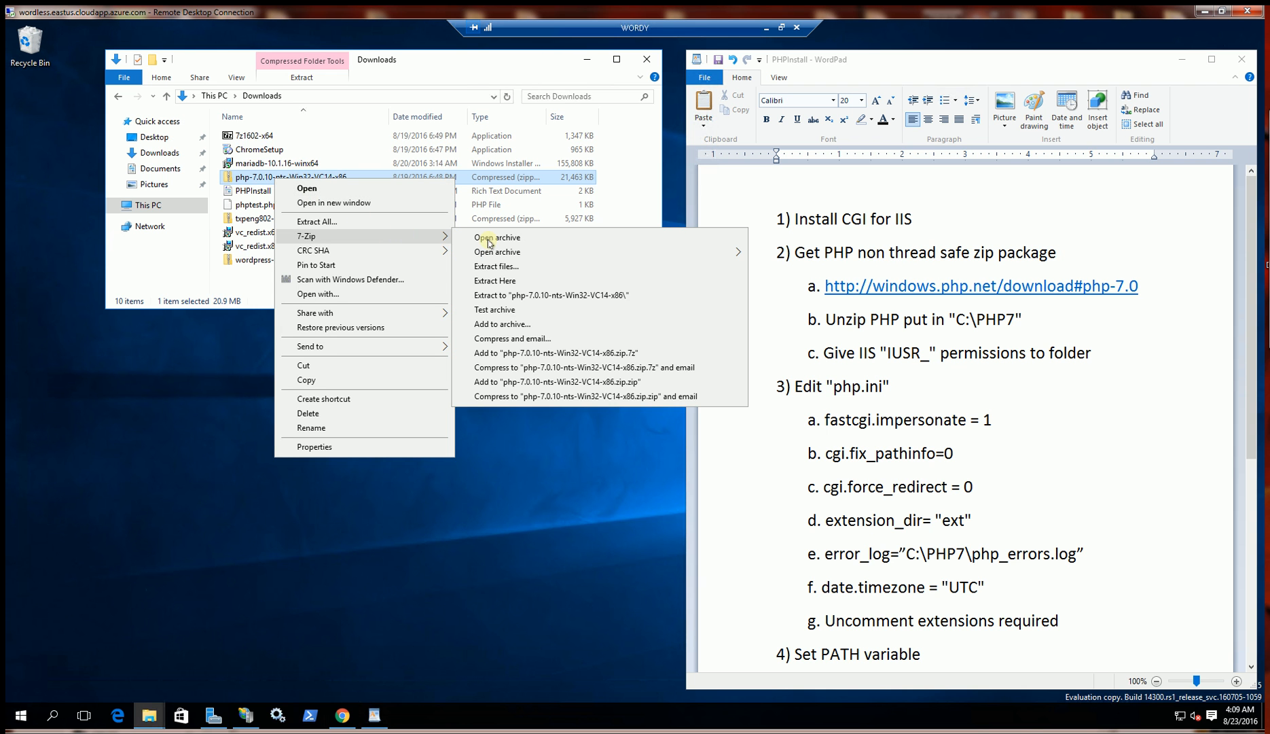
click(539, 296)
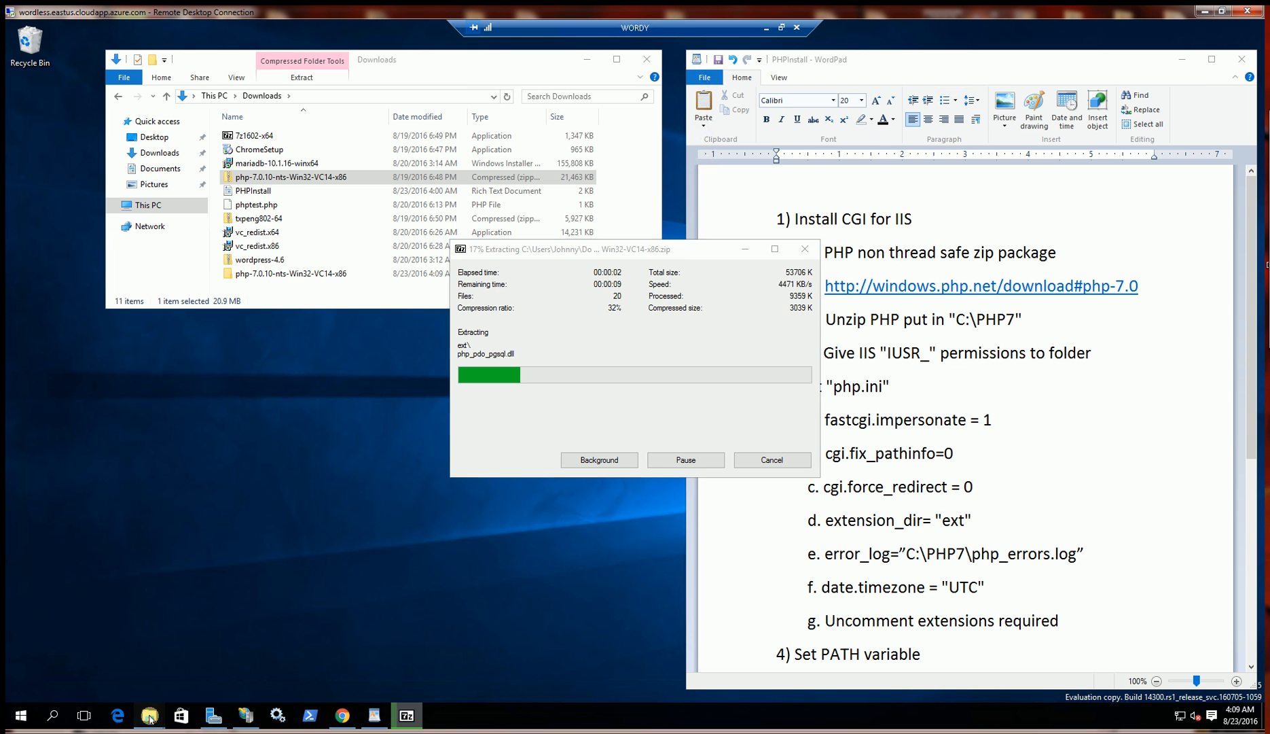
Step: Bring up the Local Disk (C:) window, place it below the Downloads window, and bring Downloads back to the front
click(195, 674)
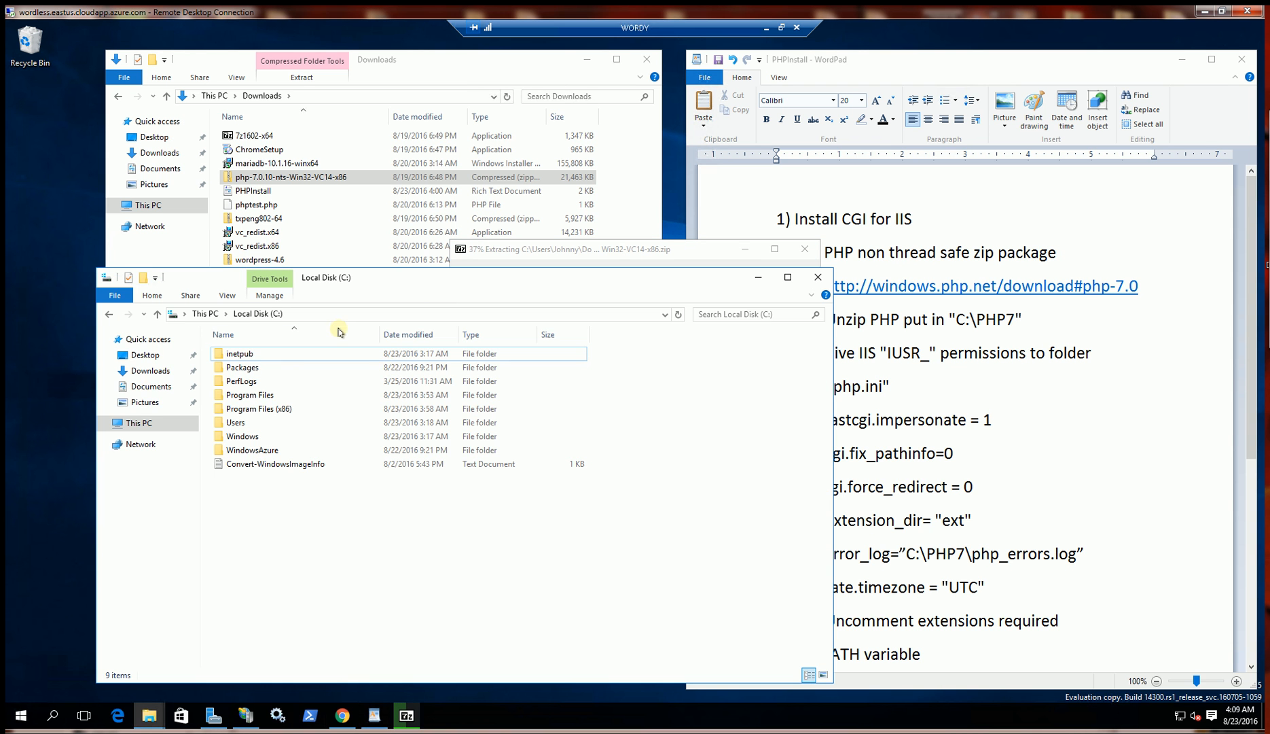
drag(351, 280, 276, 300)
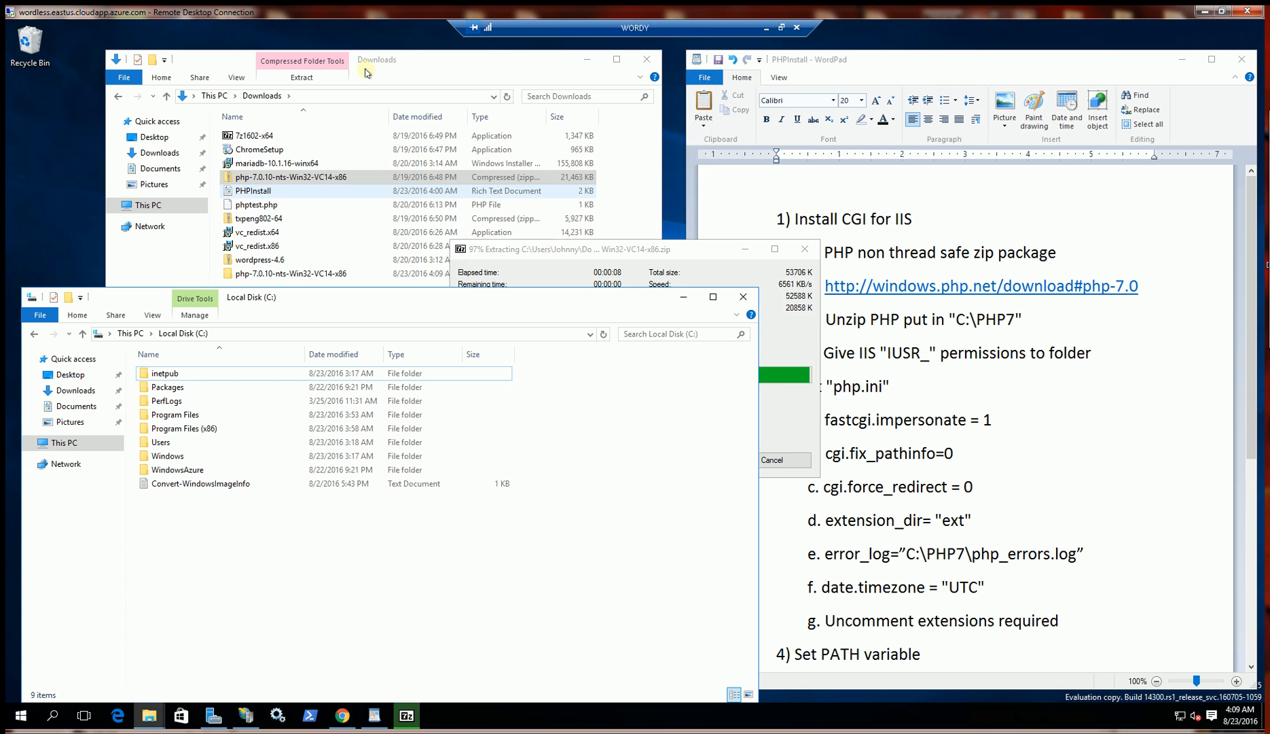
click(428, 72)
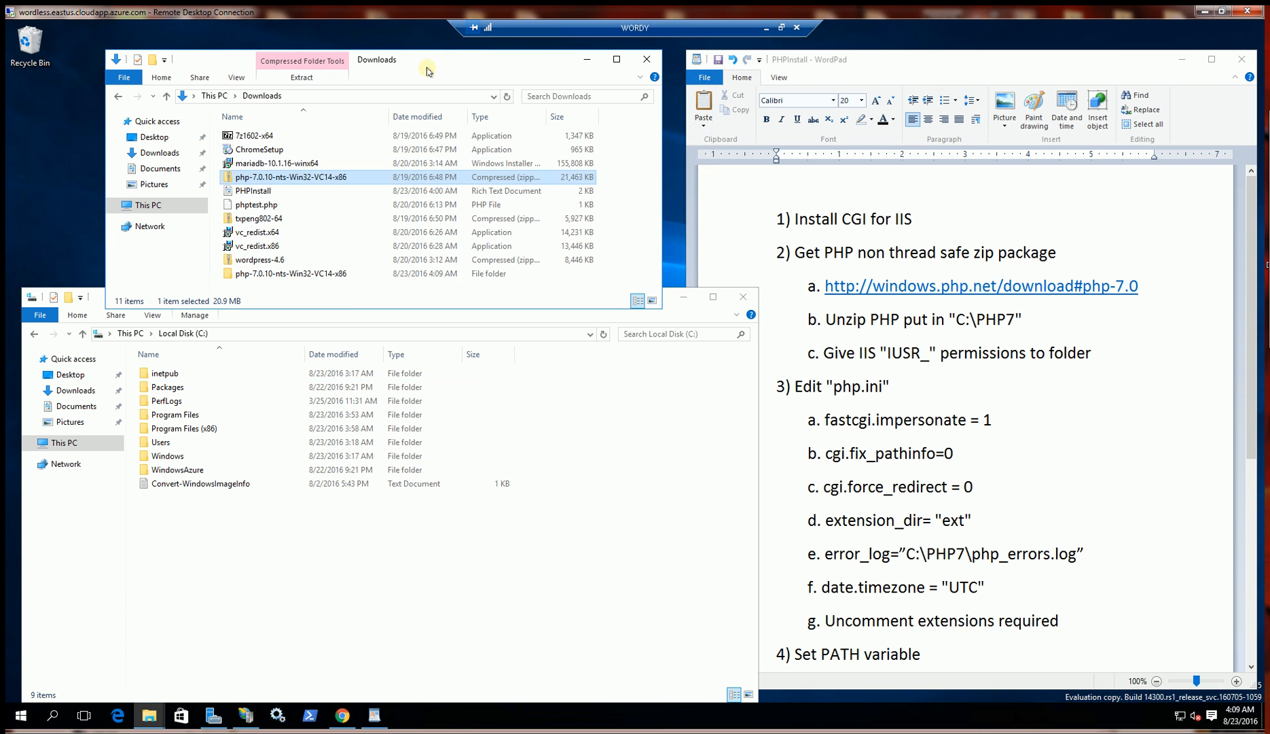
Step: Check the contents of the extracted php-7.0.10-nts-Win32-VC14-x86 folder, and move the folder from Downloads to the root of C:
double_click(312, 278)
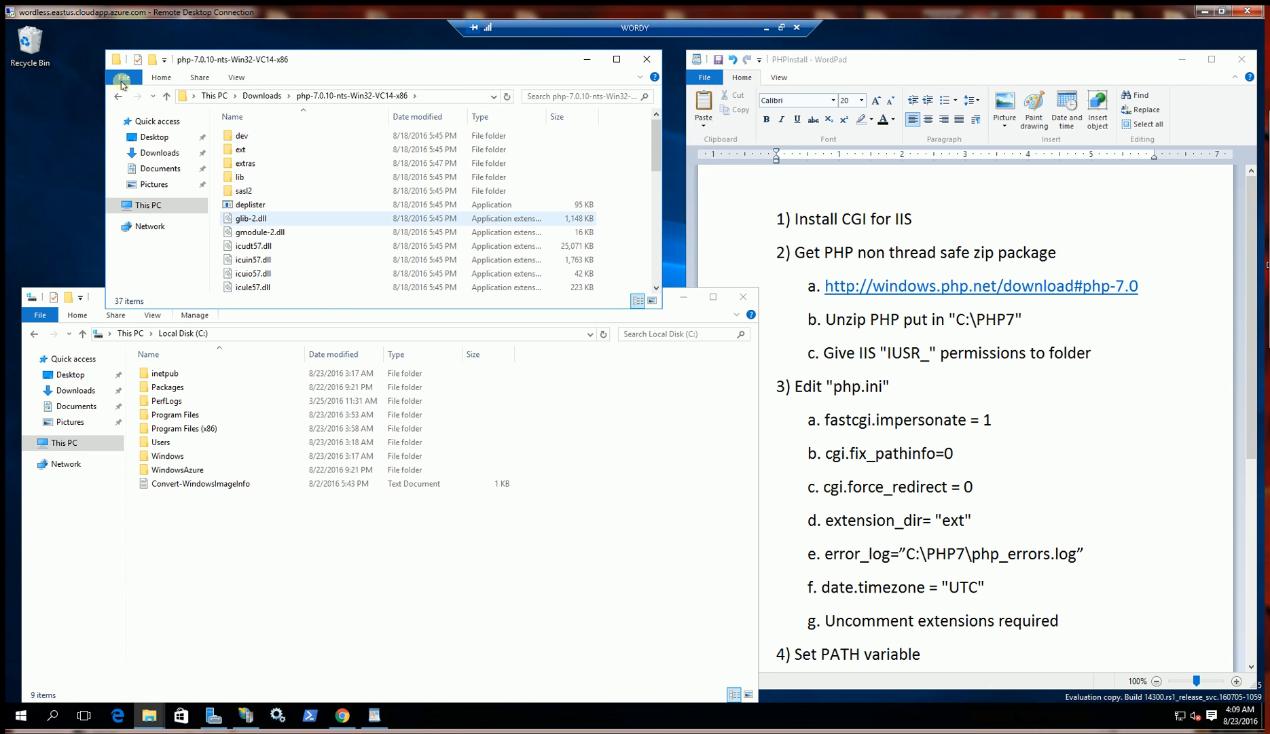
click(121, 97)
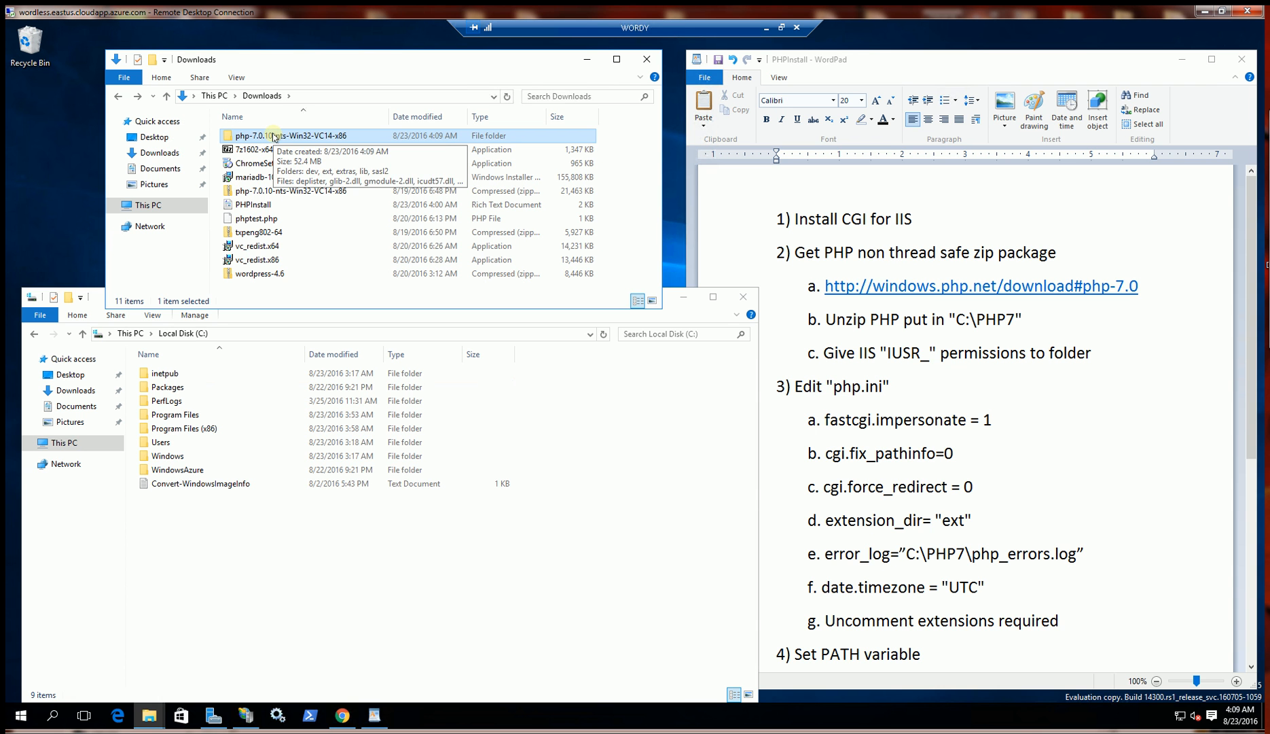
click(338, 558)
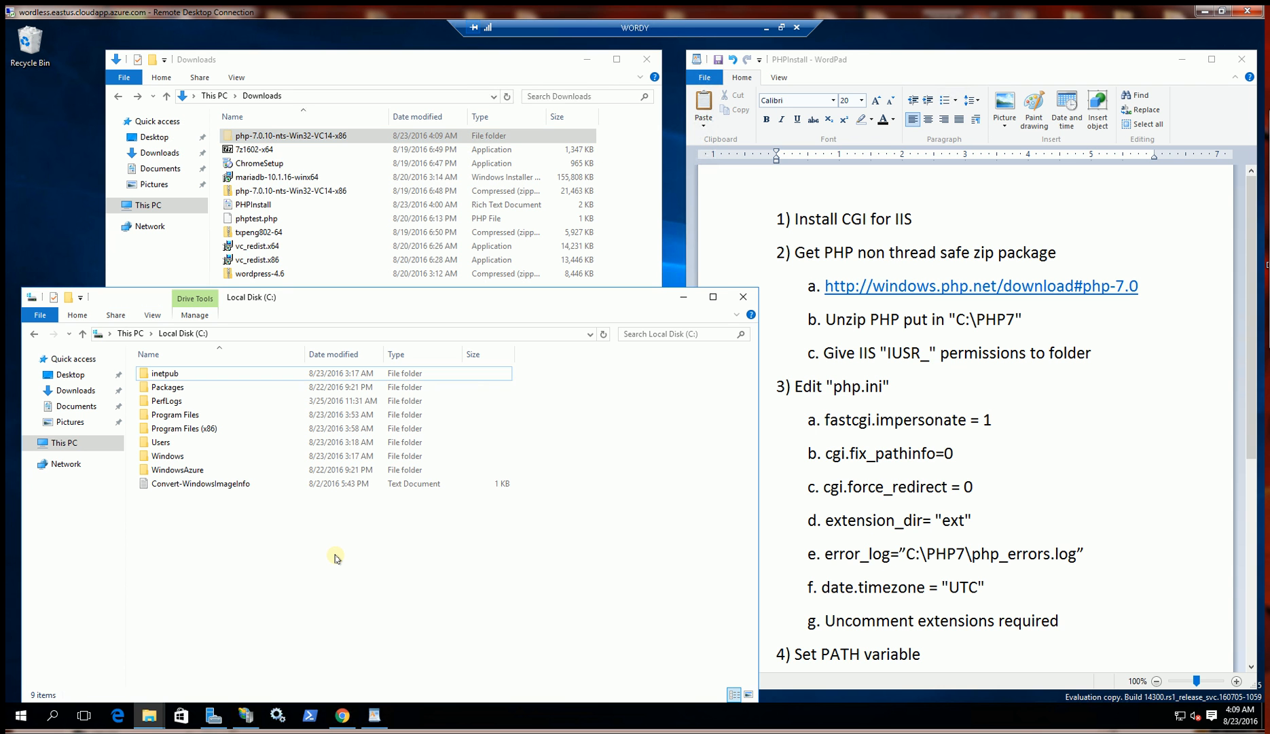
key(ctrl+v)
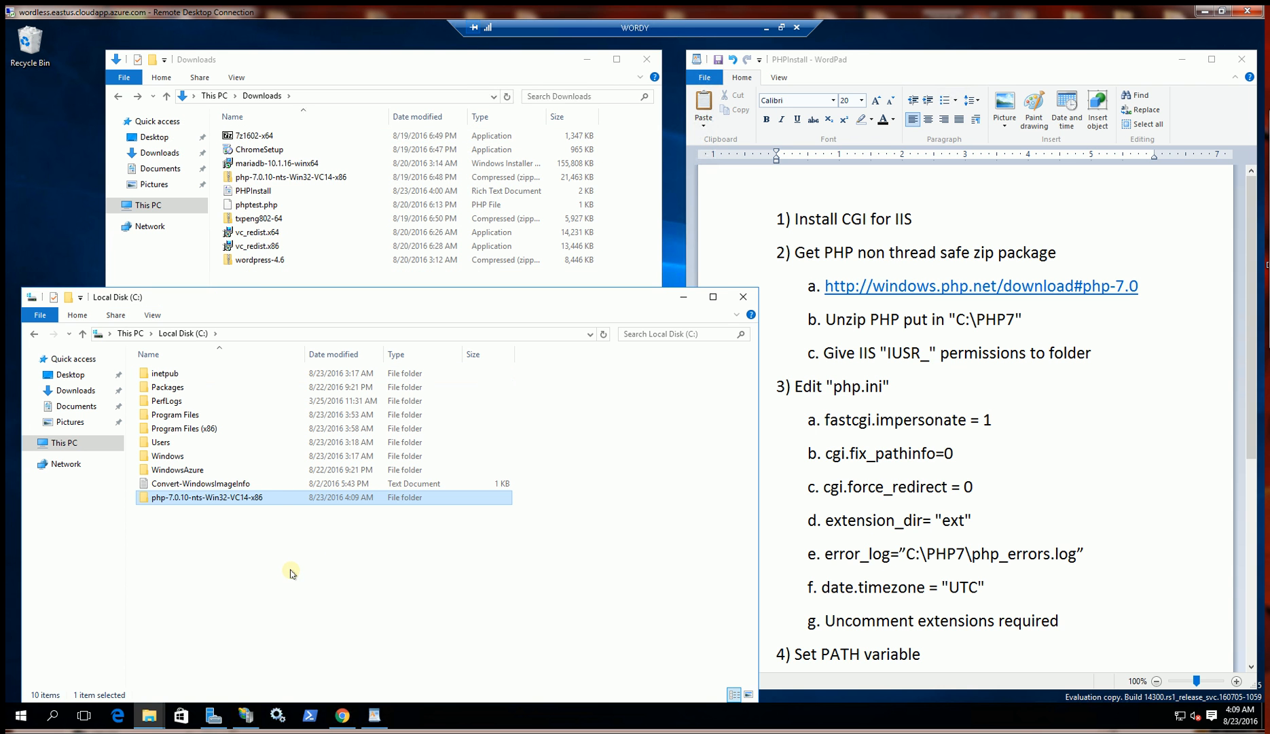
Step: Rename the moved php-7.0.10-nts-Win32-VC14-x86 folder on C: as PHP7
key(F2)
text(PH)
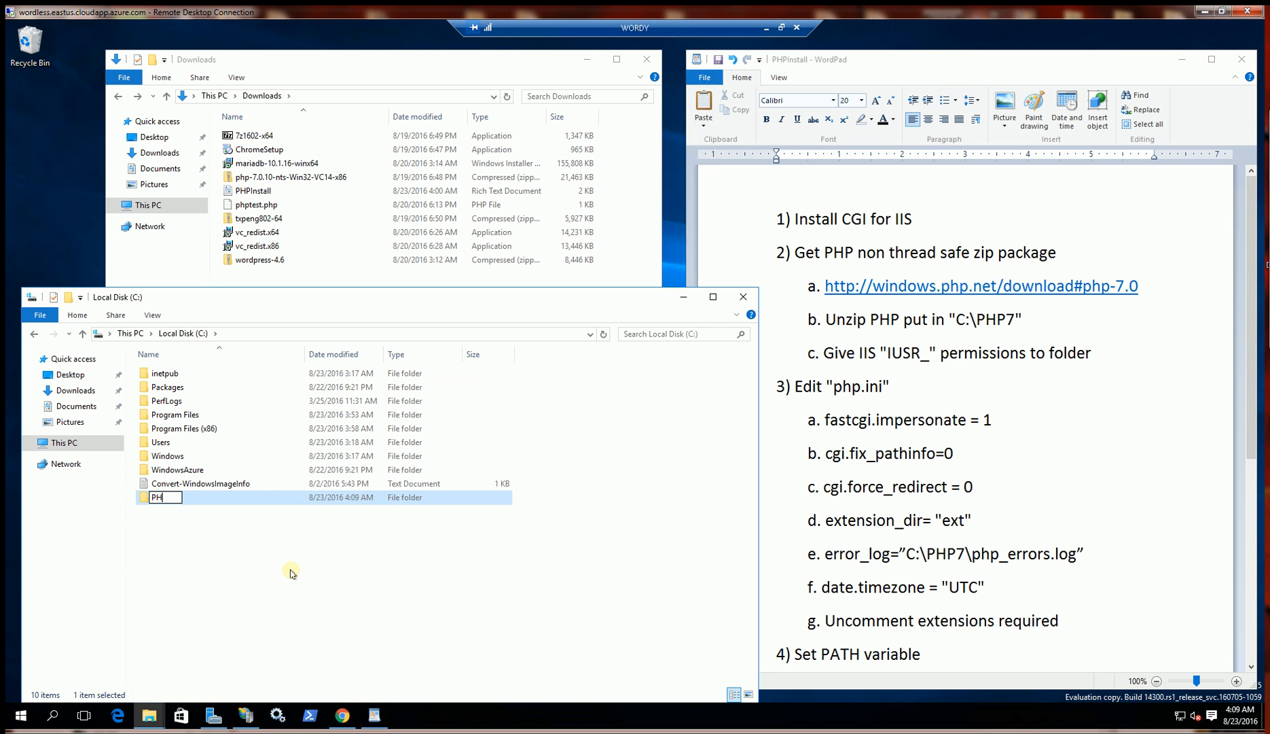
text(P7)
key(Return)
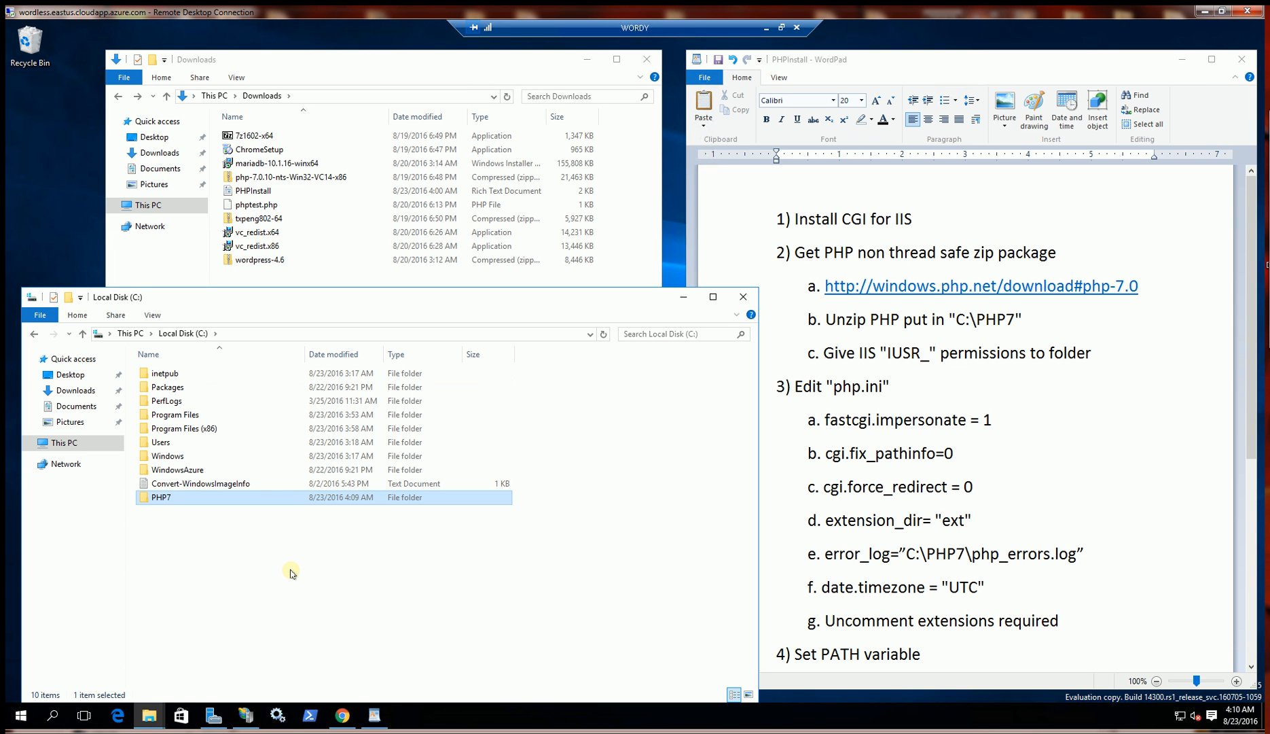
Step: Open the security permissions of the C:\PHP7 folder for editing
right_click(190, 504)
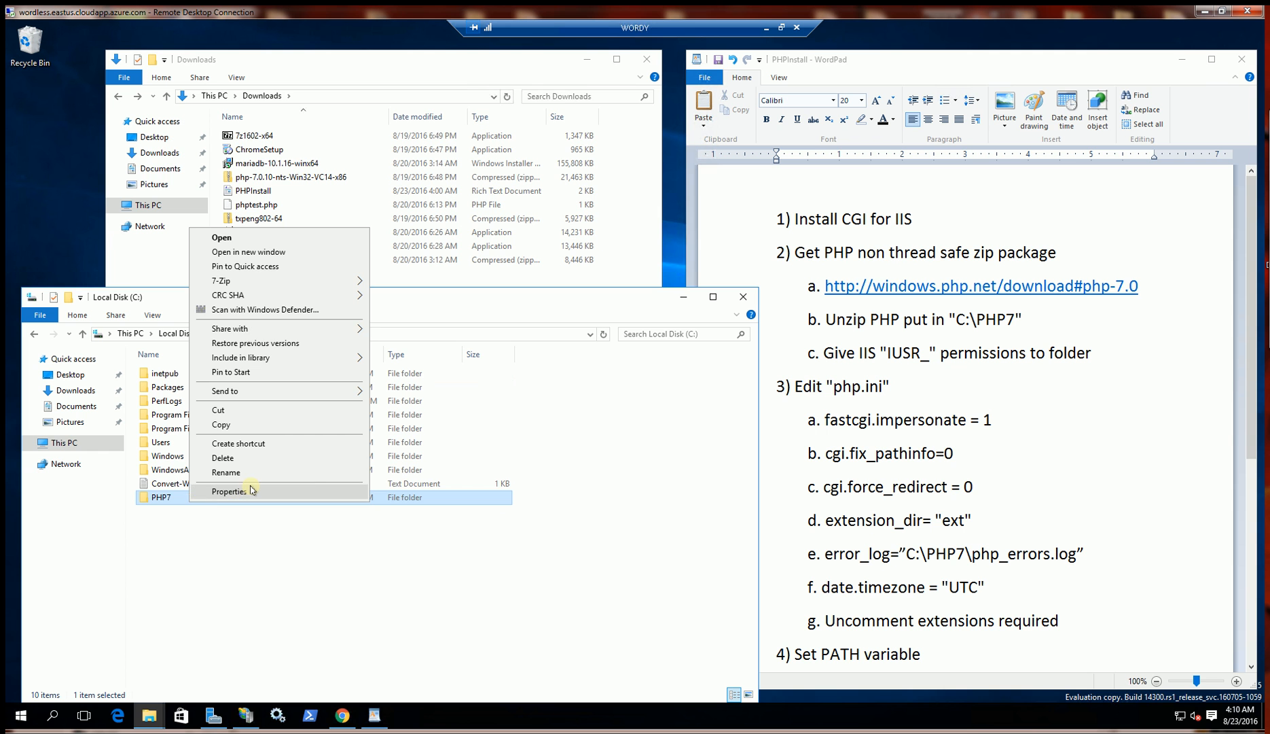
click(229, 491)
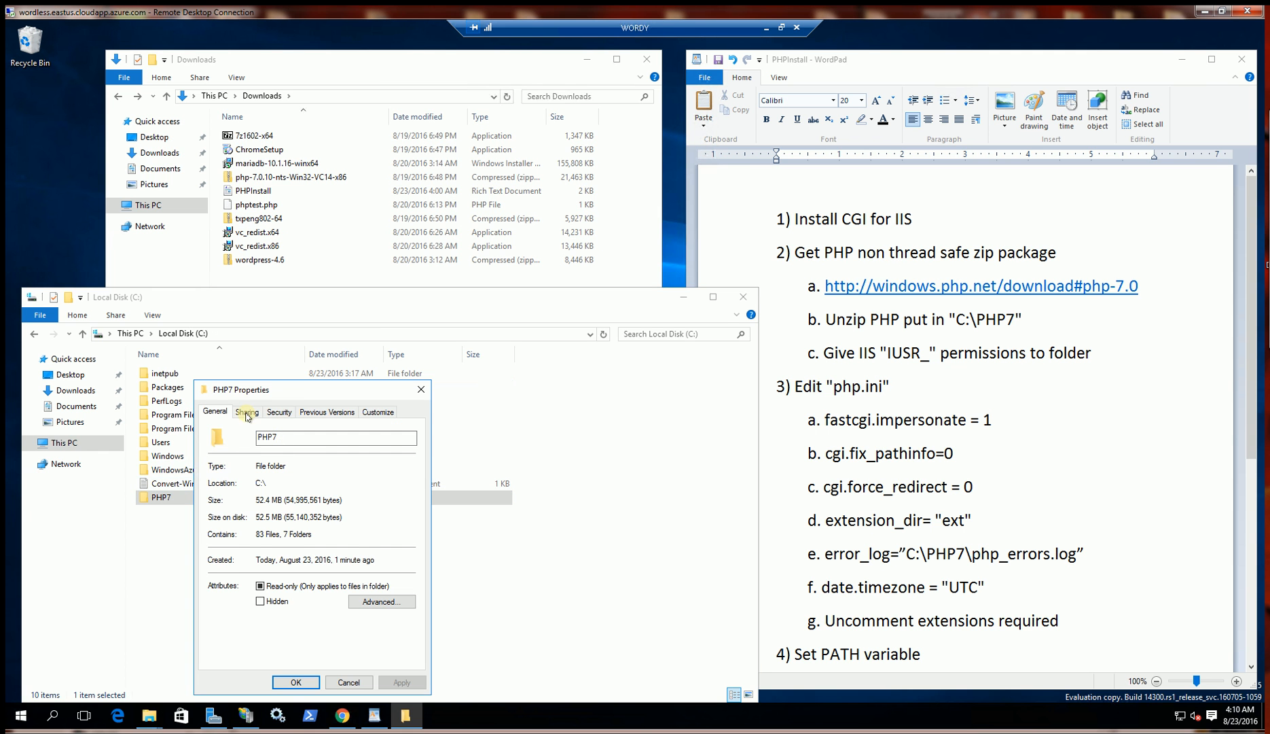
click(274, 411)
drag(304, 388, 382, 232)
click(465, 365)
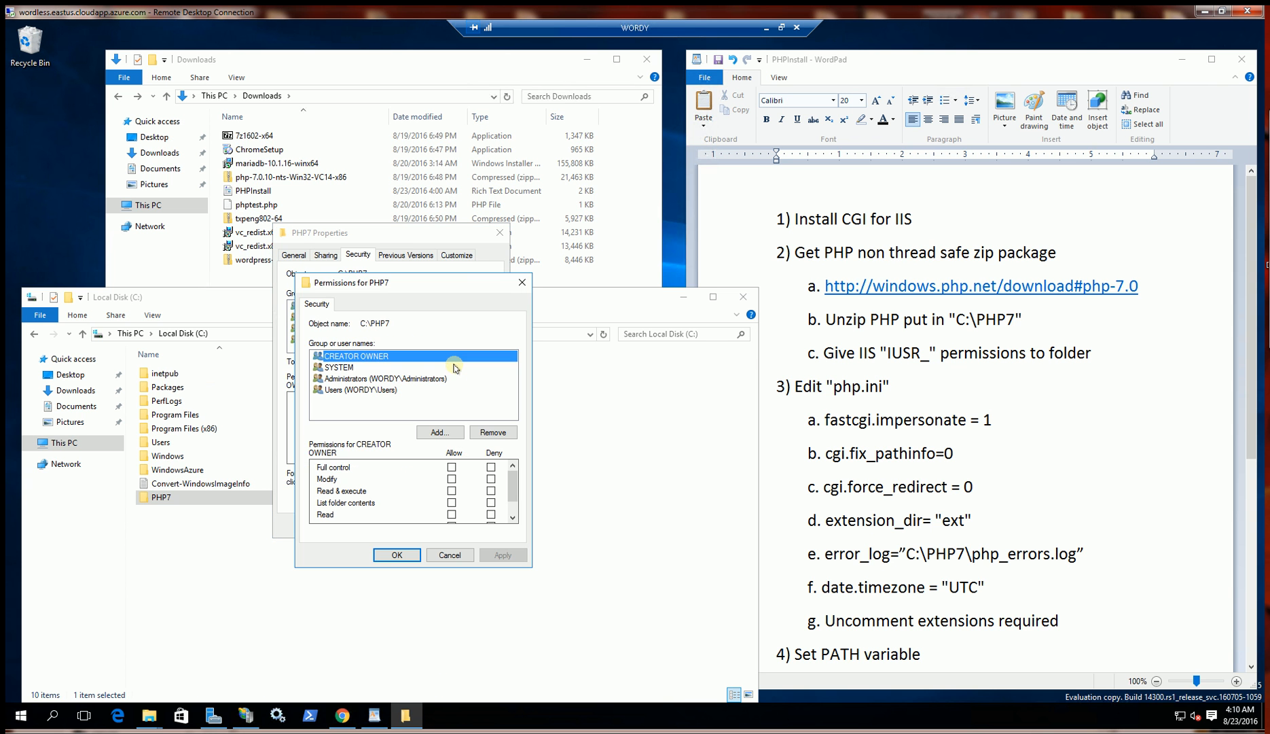
Step: Look up the available users and groups and add IIS_IUSRS to the PHP7 folder's permission entries
click(433, 432)
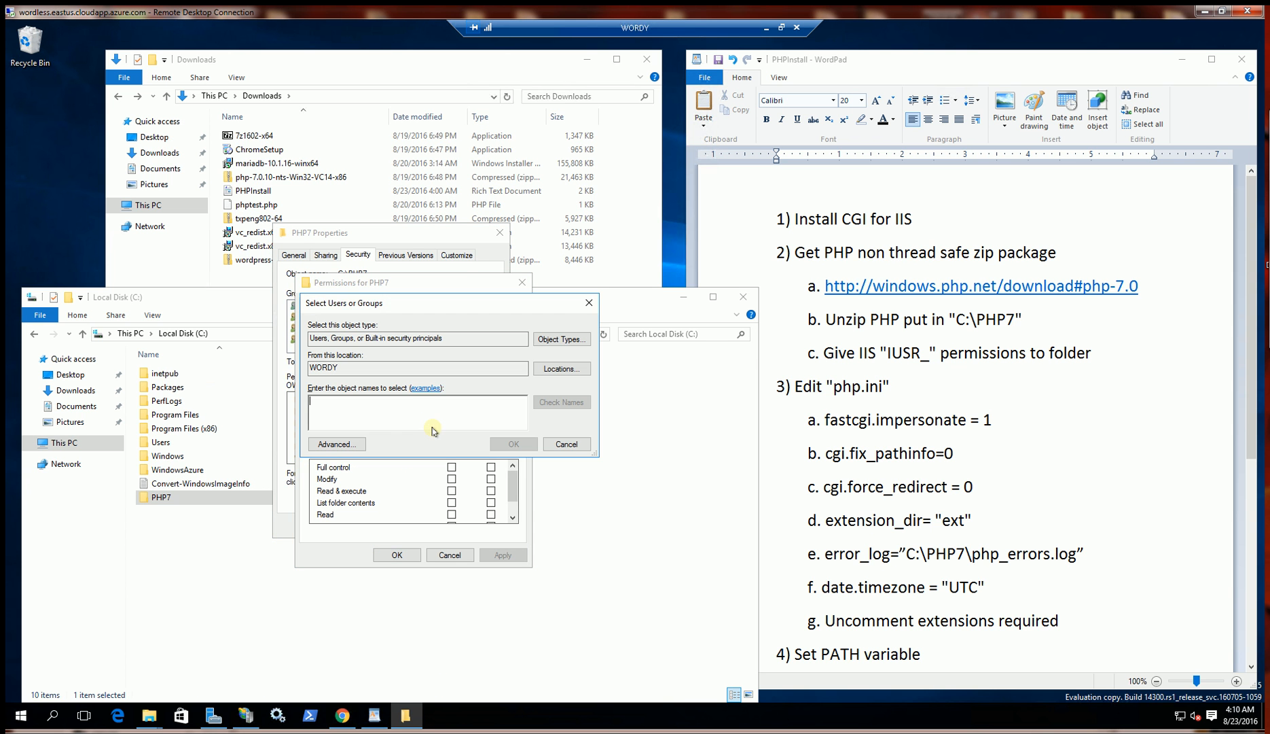
click(351, 446)
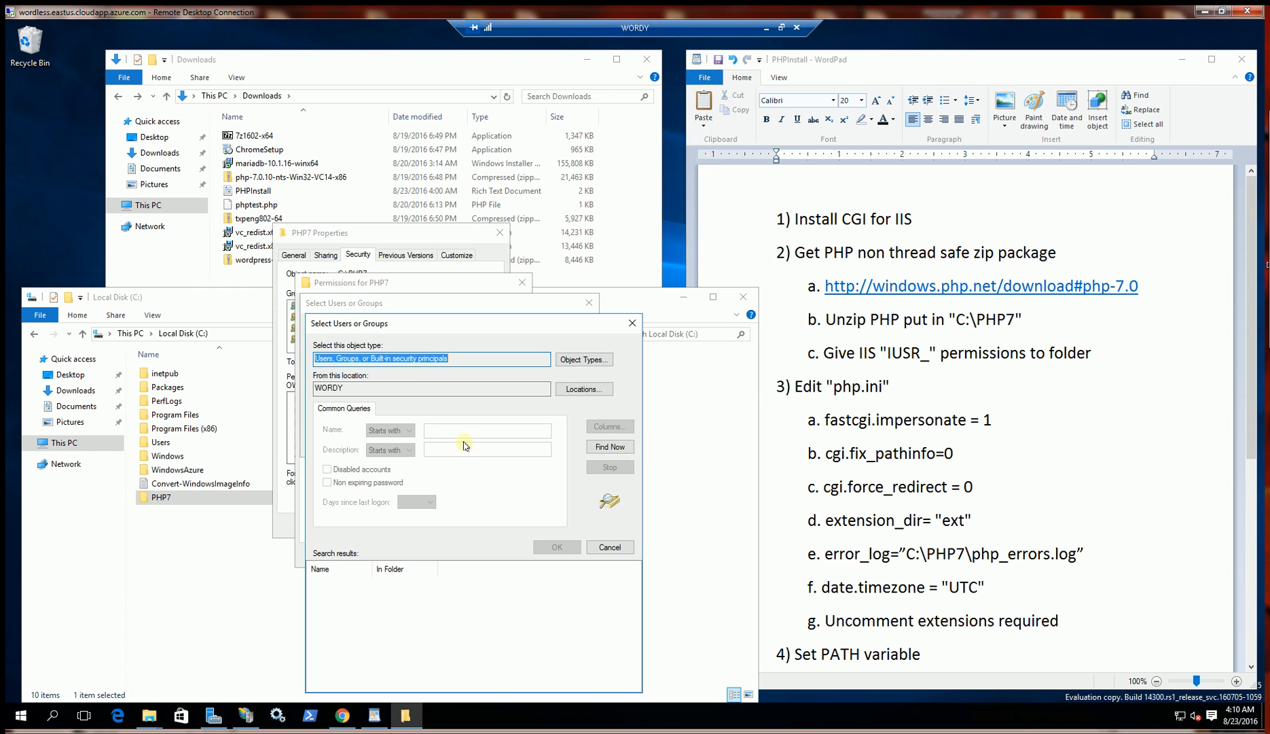
click(600, 448)
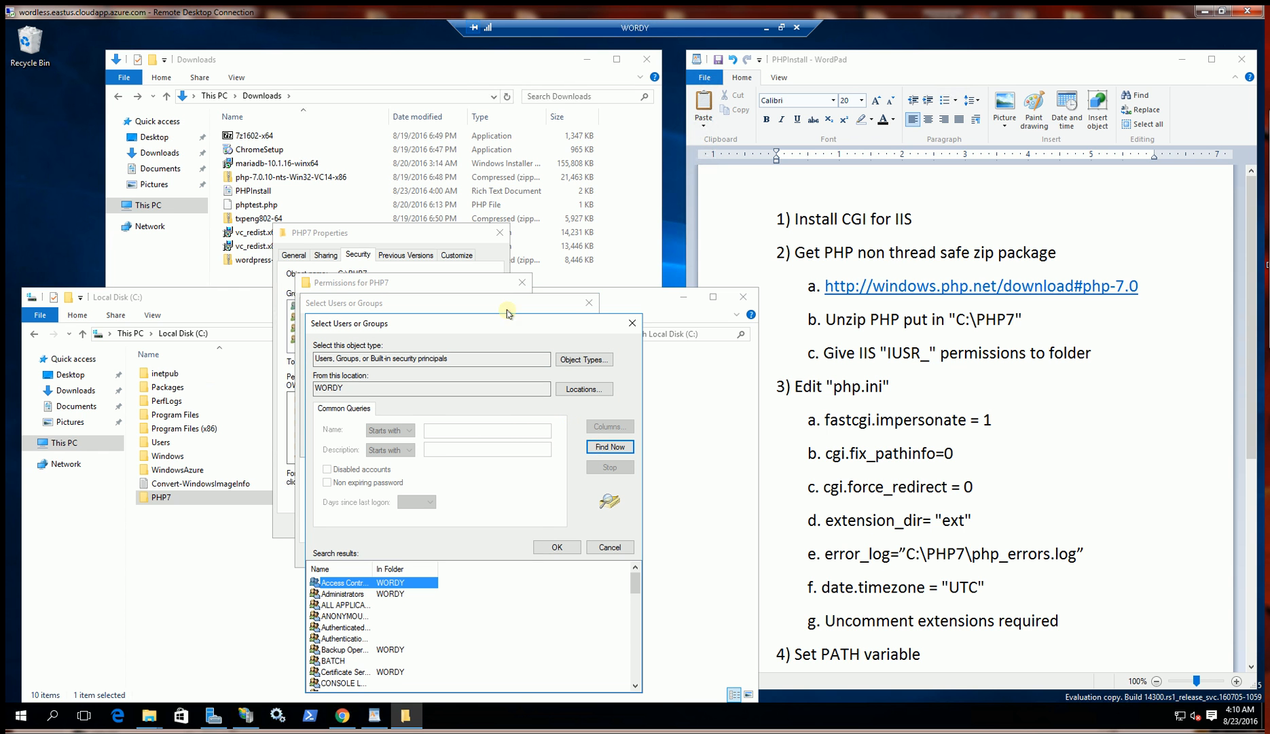
double_click(373, 571)
scroll(399, 634, down, 6)
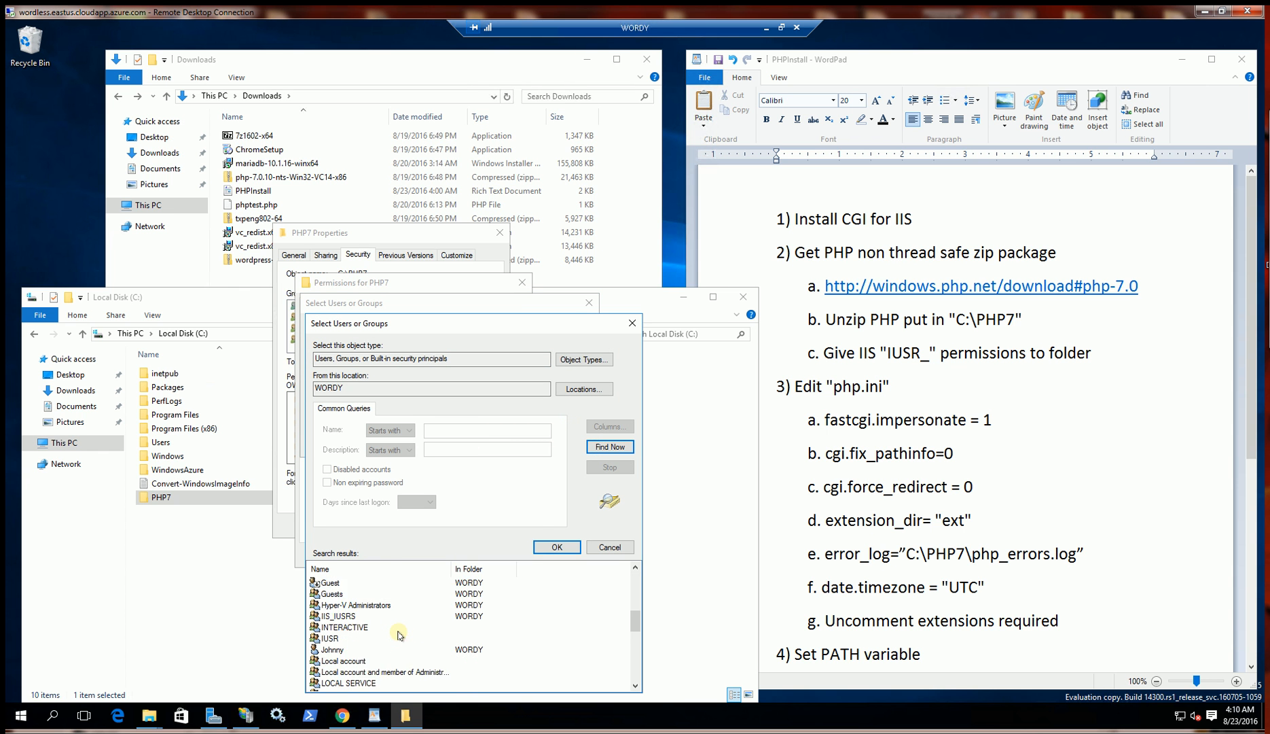
scroll(399, 634, down, 1)
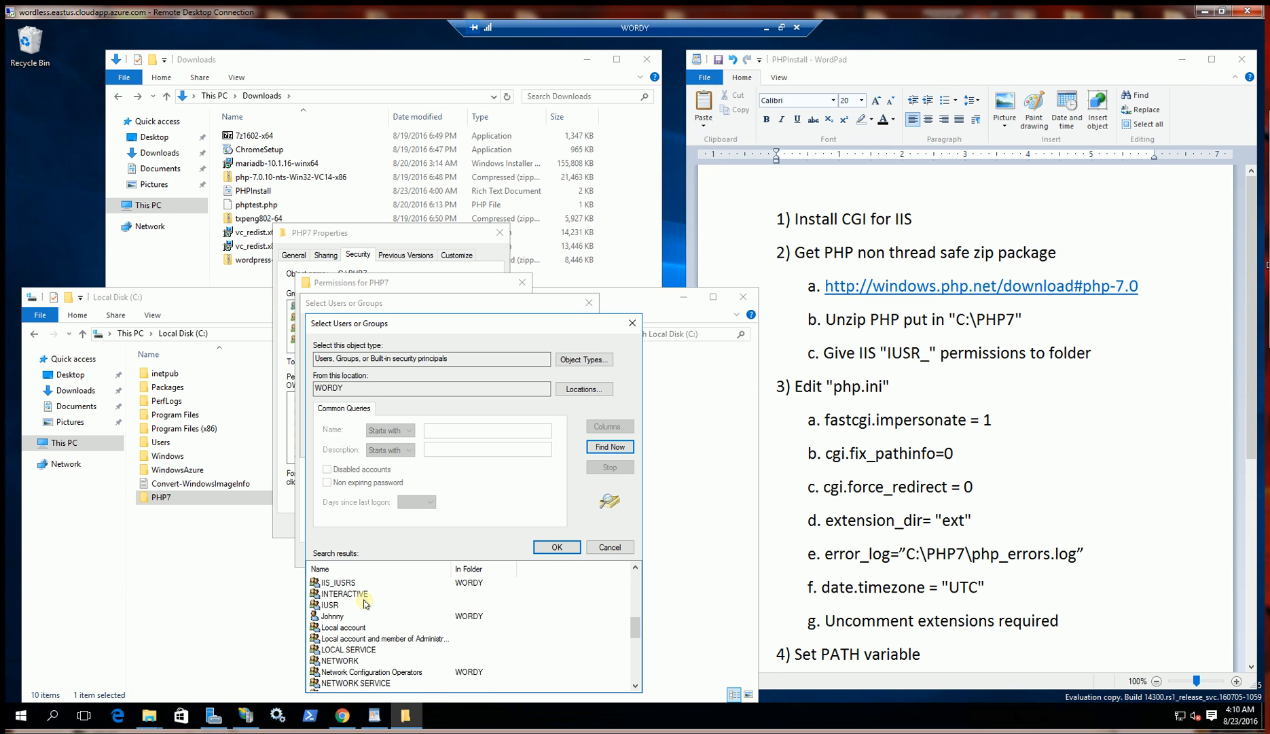
click(343, 584)
click(556, 547)
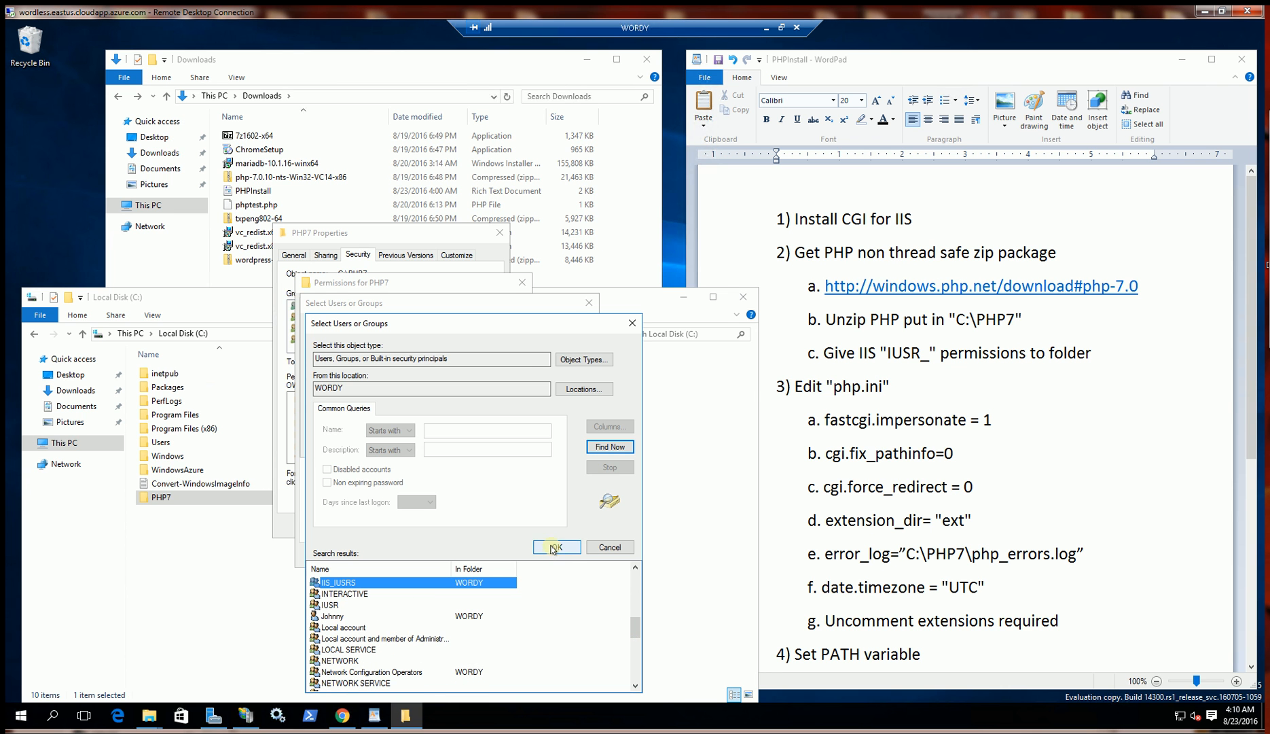
click(512, 445)
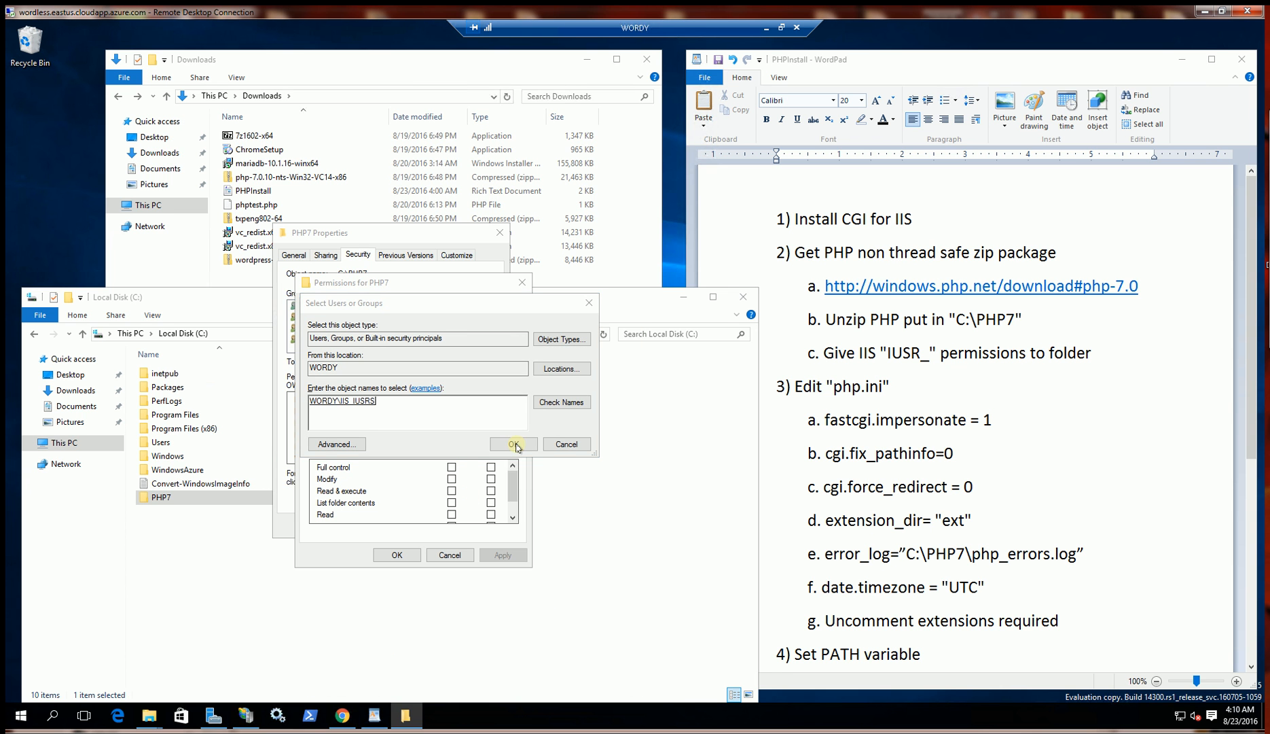
Step: Allow IIS_IUSRS full control of the PHP7 folder, apply the change and close the folder's properties
click(451, 468)
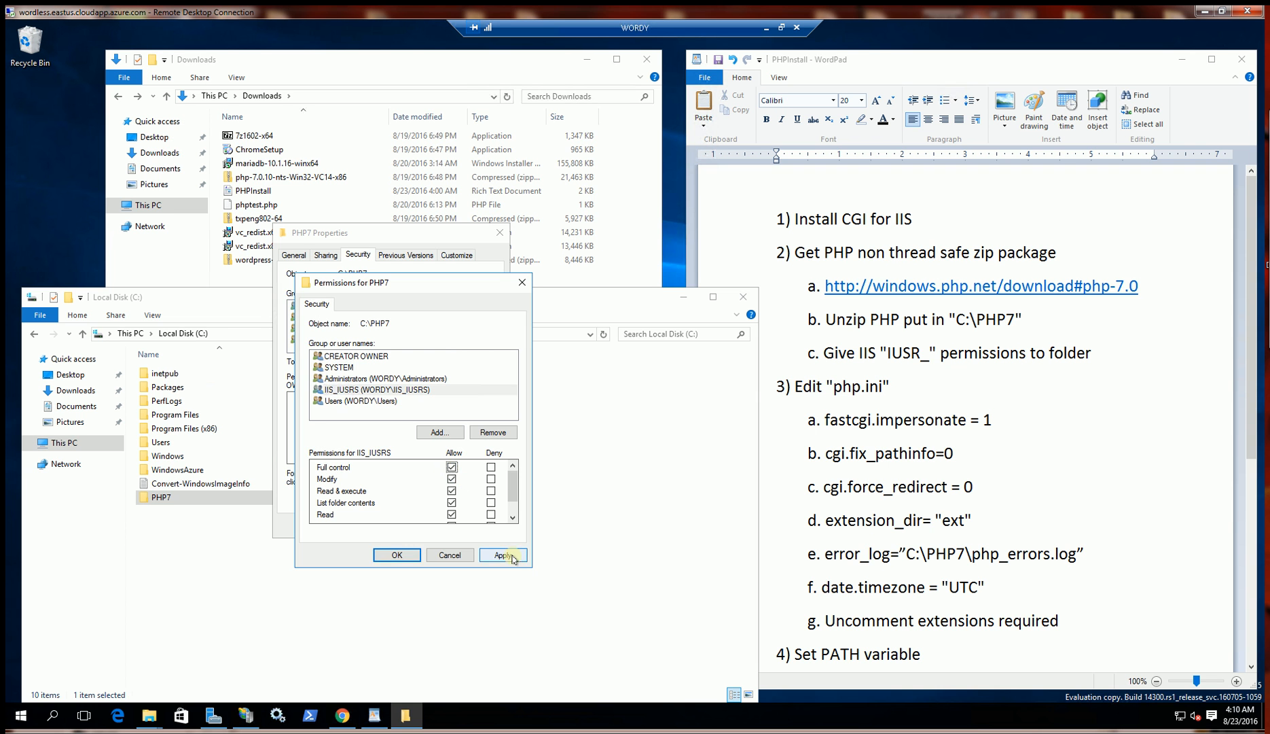
click(510, 557)
click(399, 556)
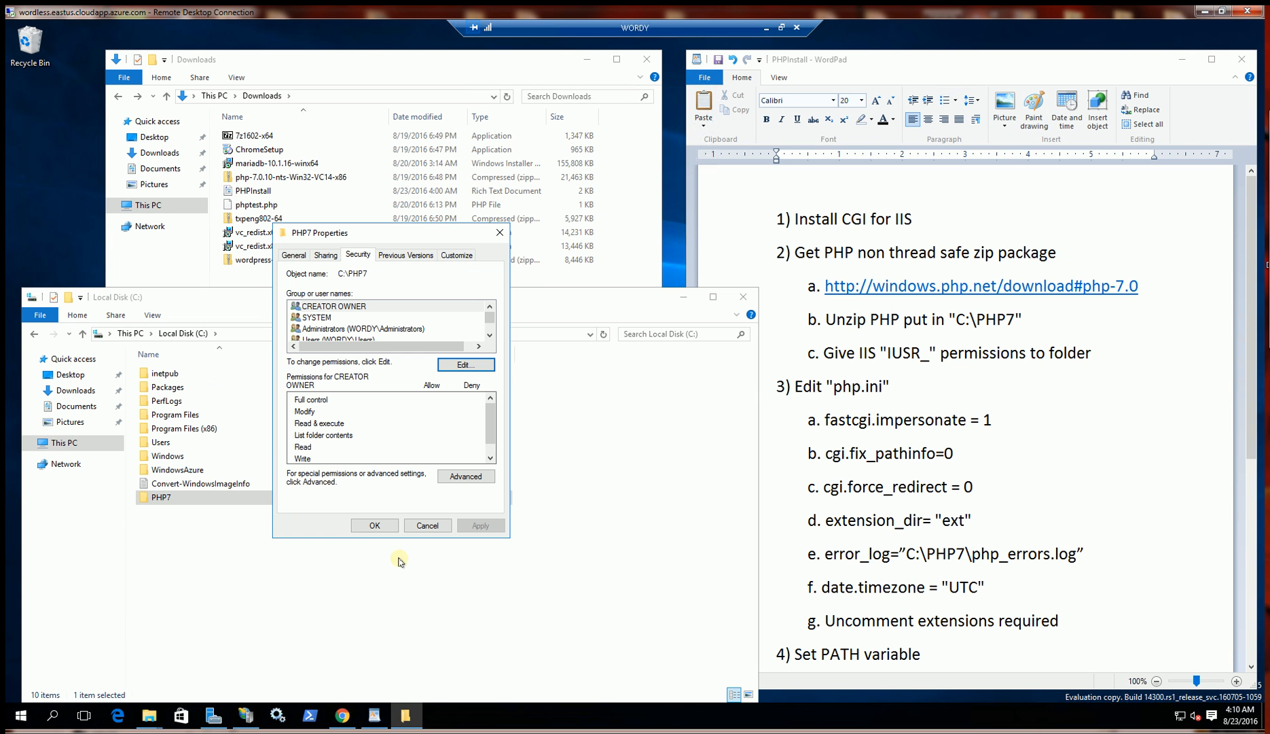
click(372, 526)
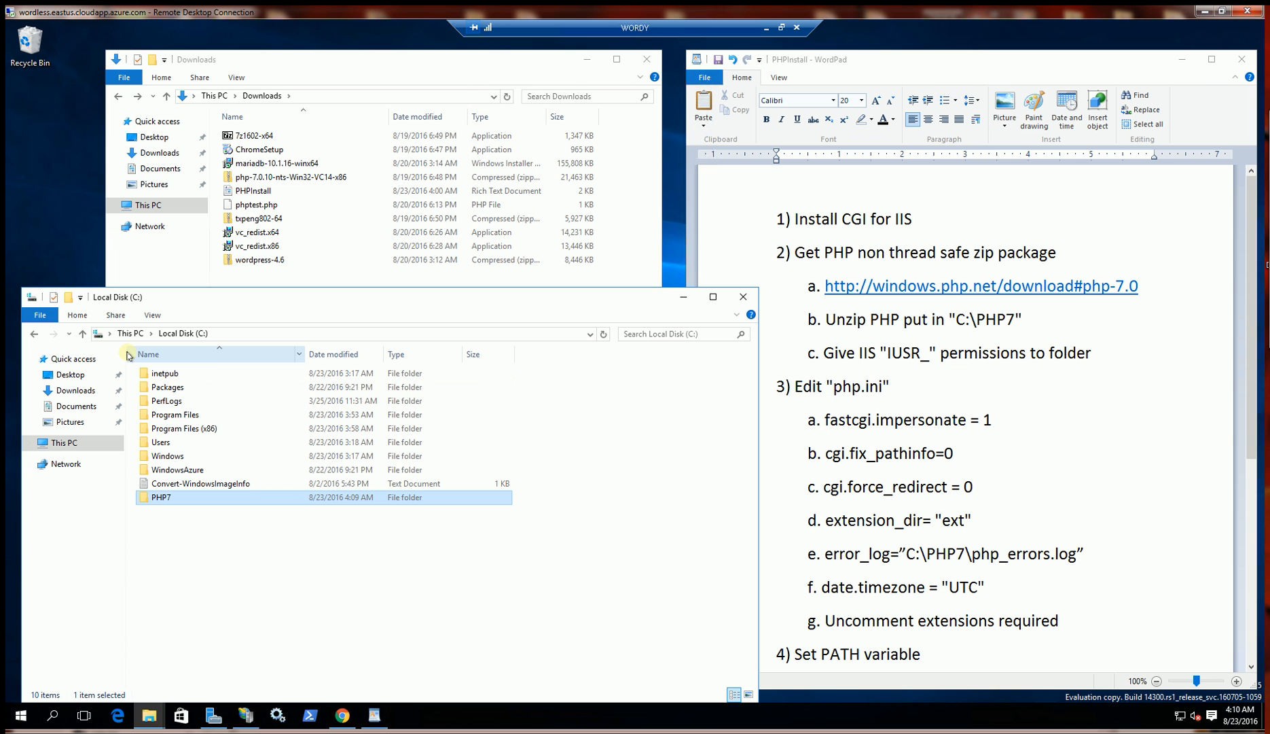
Step: Make a copy of php.ini-production inside the C:\PHP7 folder
click(170, 513)
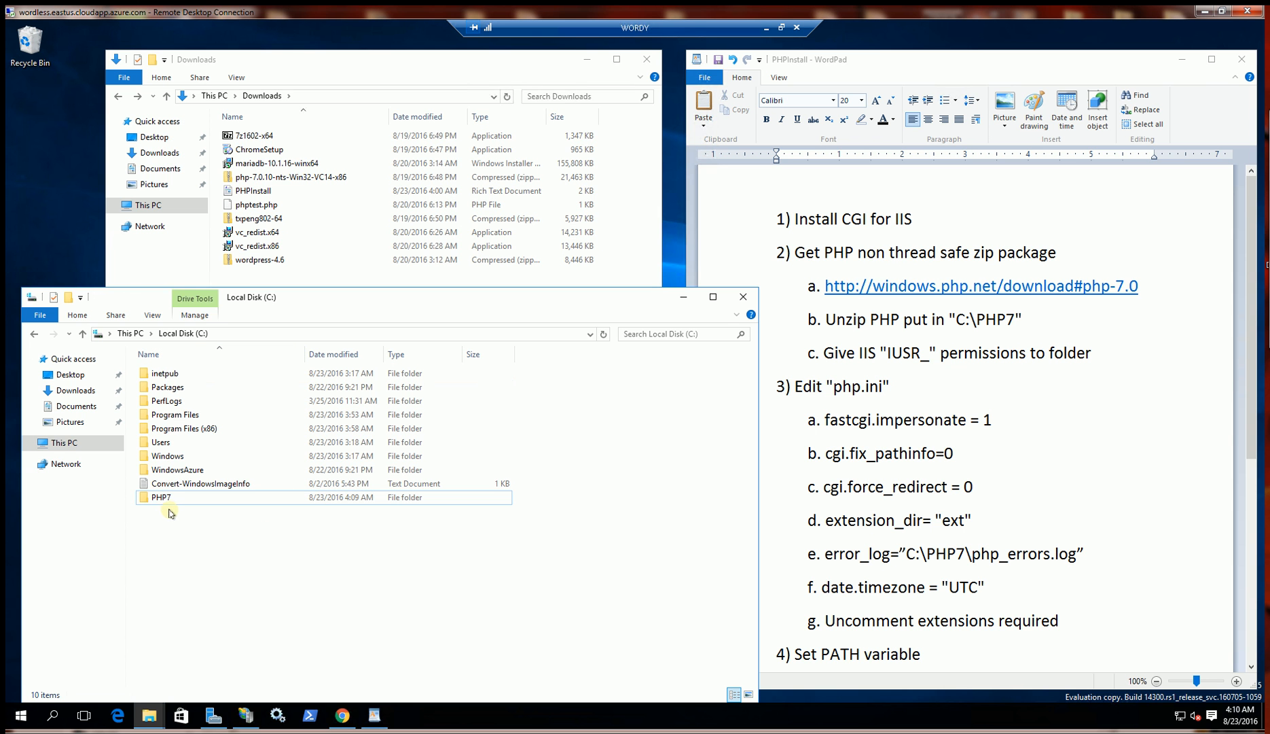
click(179, 501)
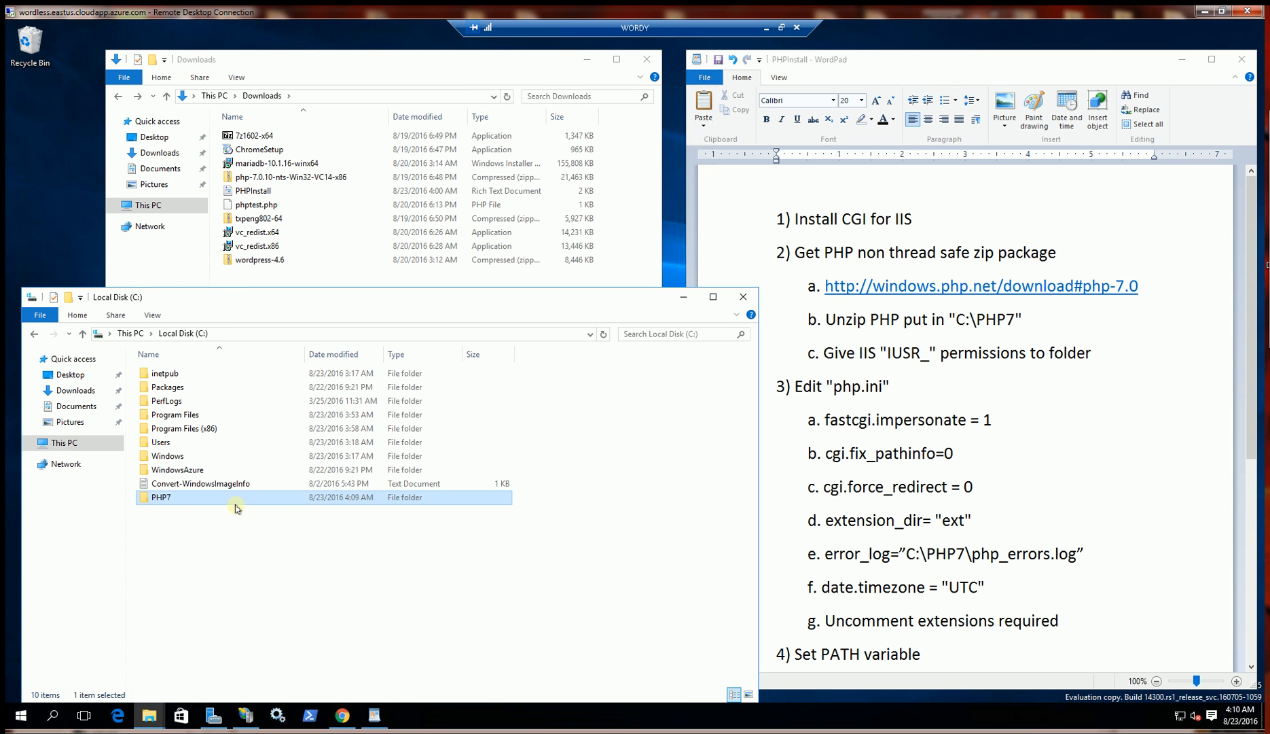
double_click(178, 502)
scroll(213, 460, down, 2)
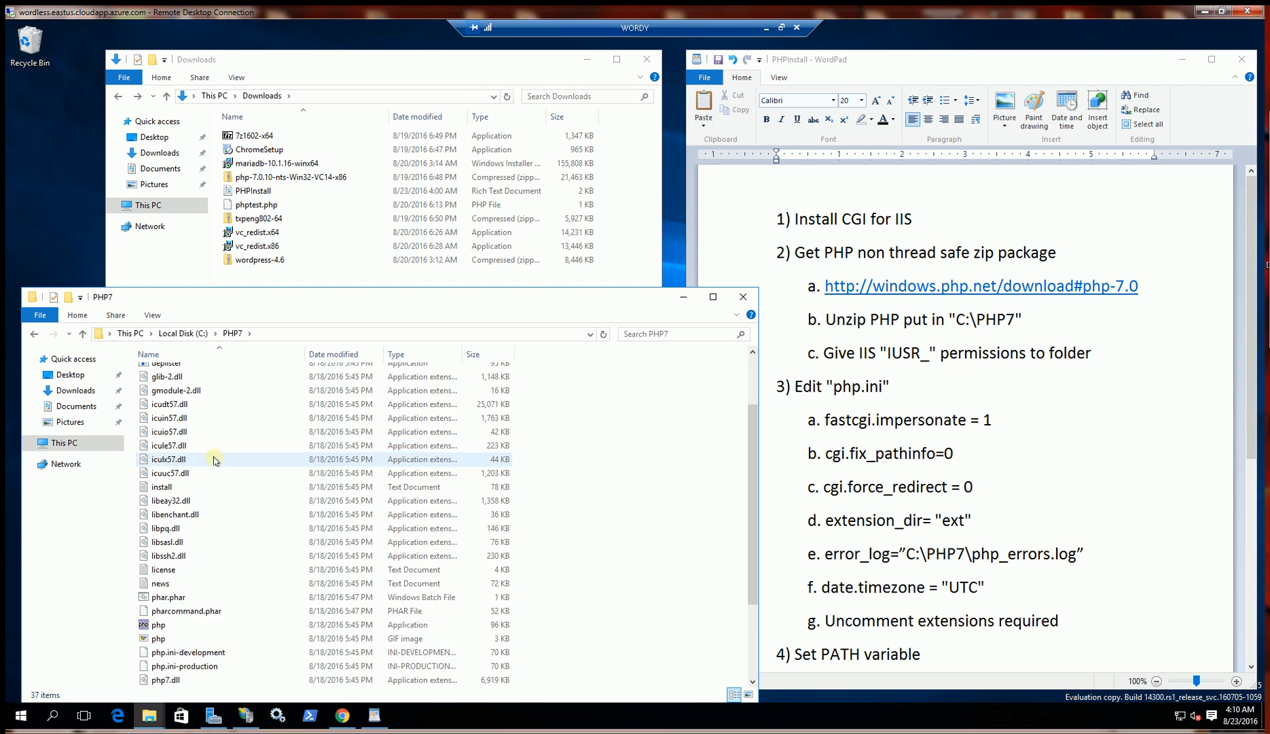
scroll(213, 461, down, 2)
scroll(226, 574, down, 1)
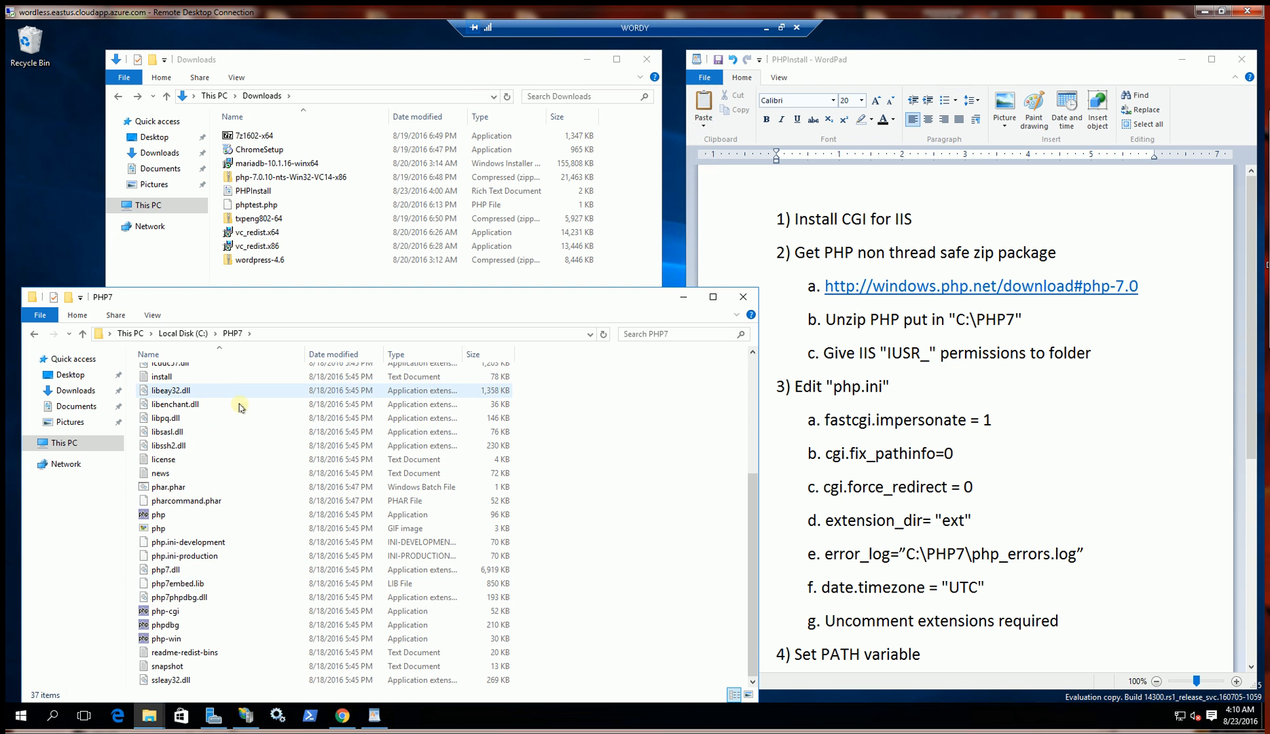
click(239, 558)
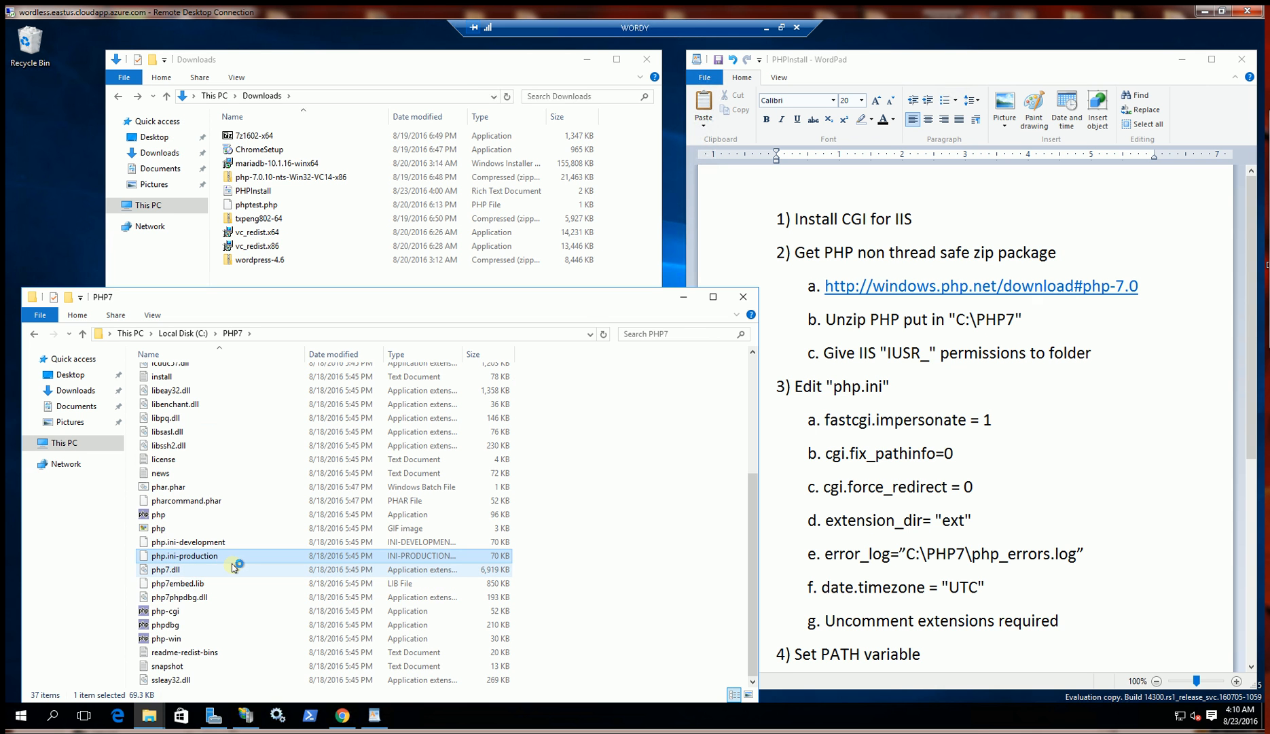
key(ctrl+v)
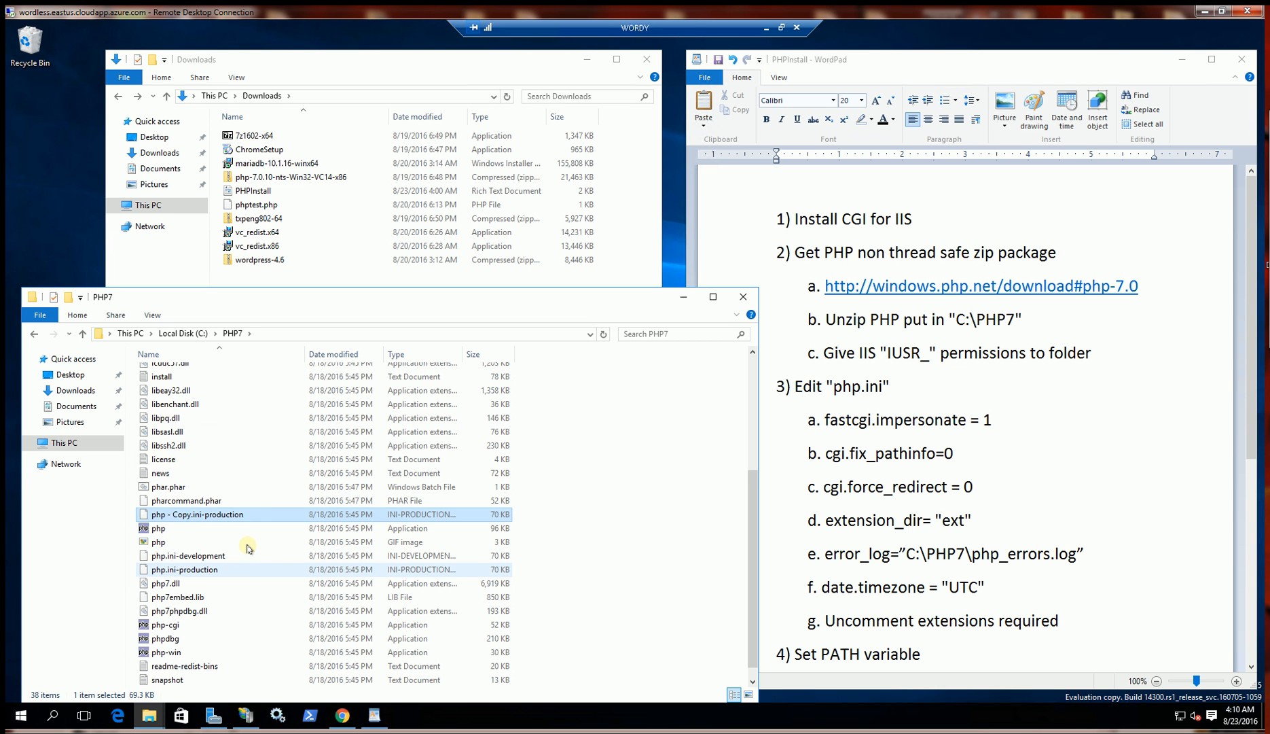
Step: Rename the copy of php.ini-production as php.ini and accept the change of file extension
key(F2)
key(Left)
key(Right)
key(Right)
key(Right)
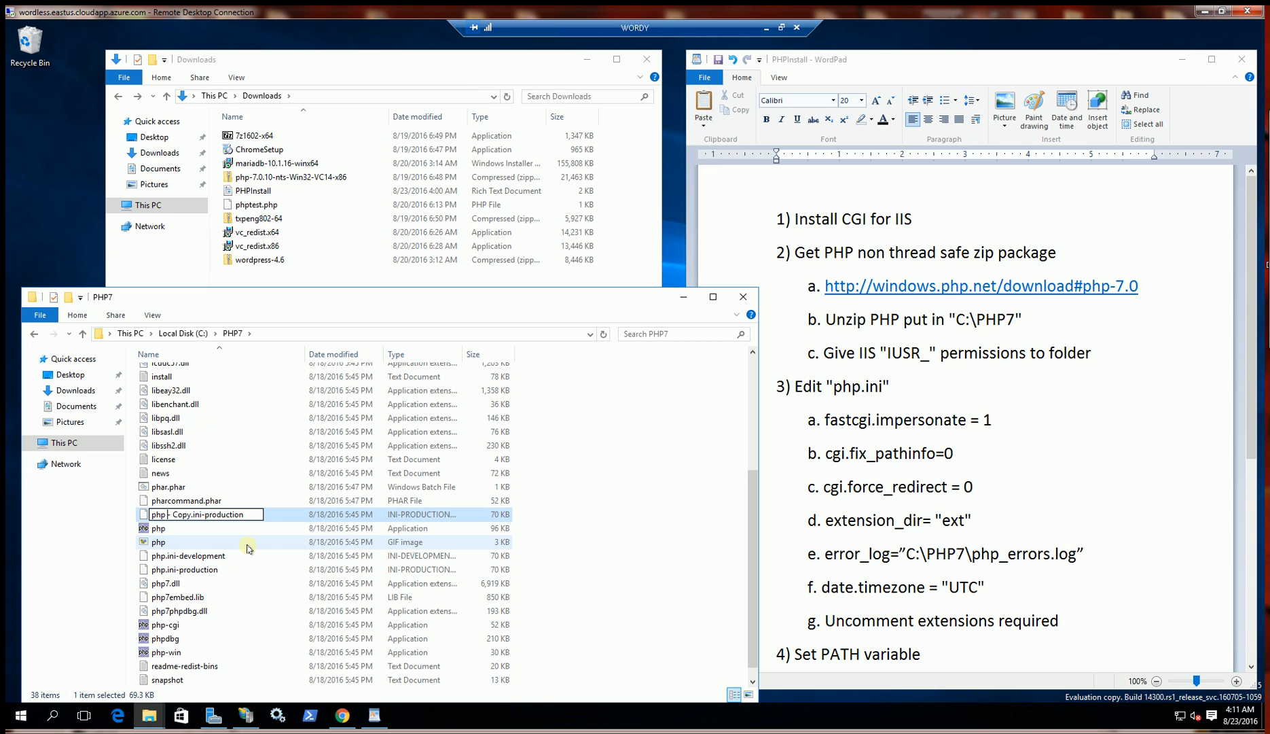
key(shift+End)
key(Delete)
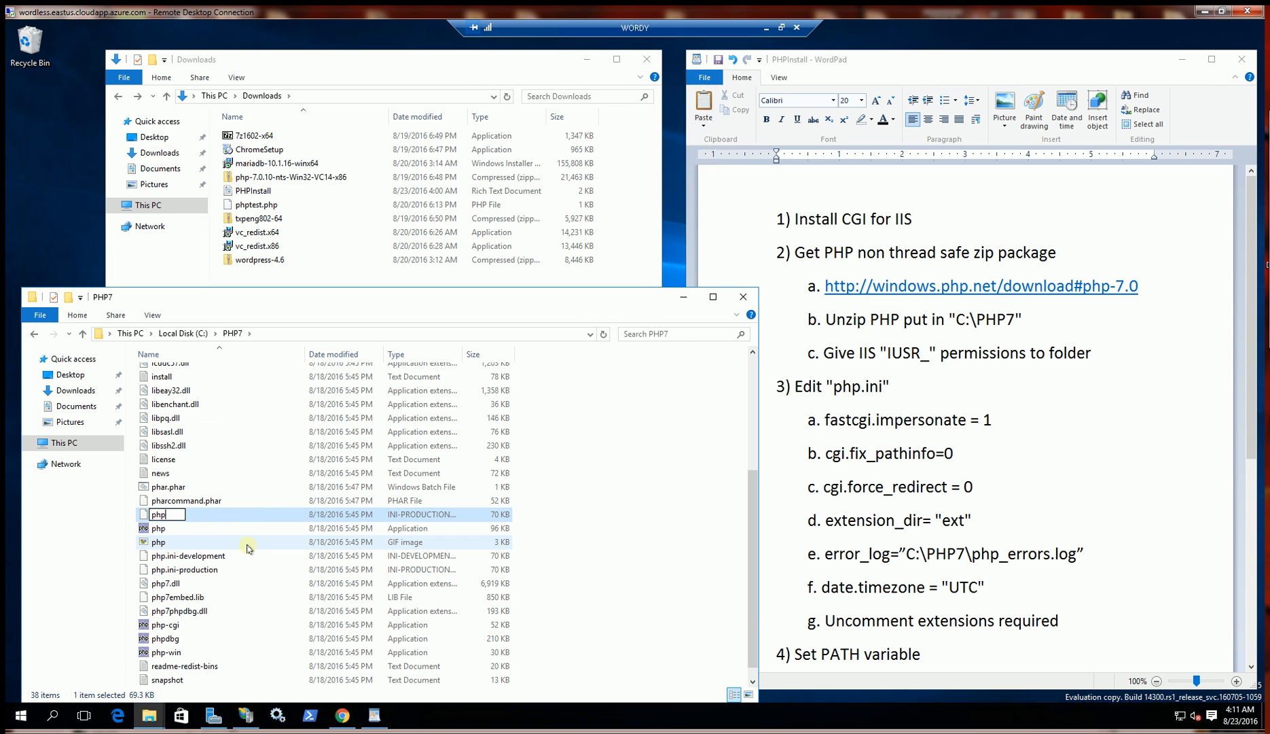
text(.ini)
key(Return)
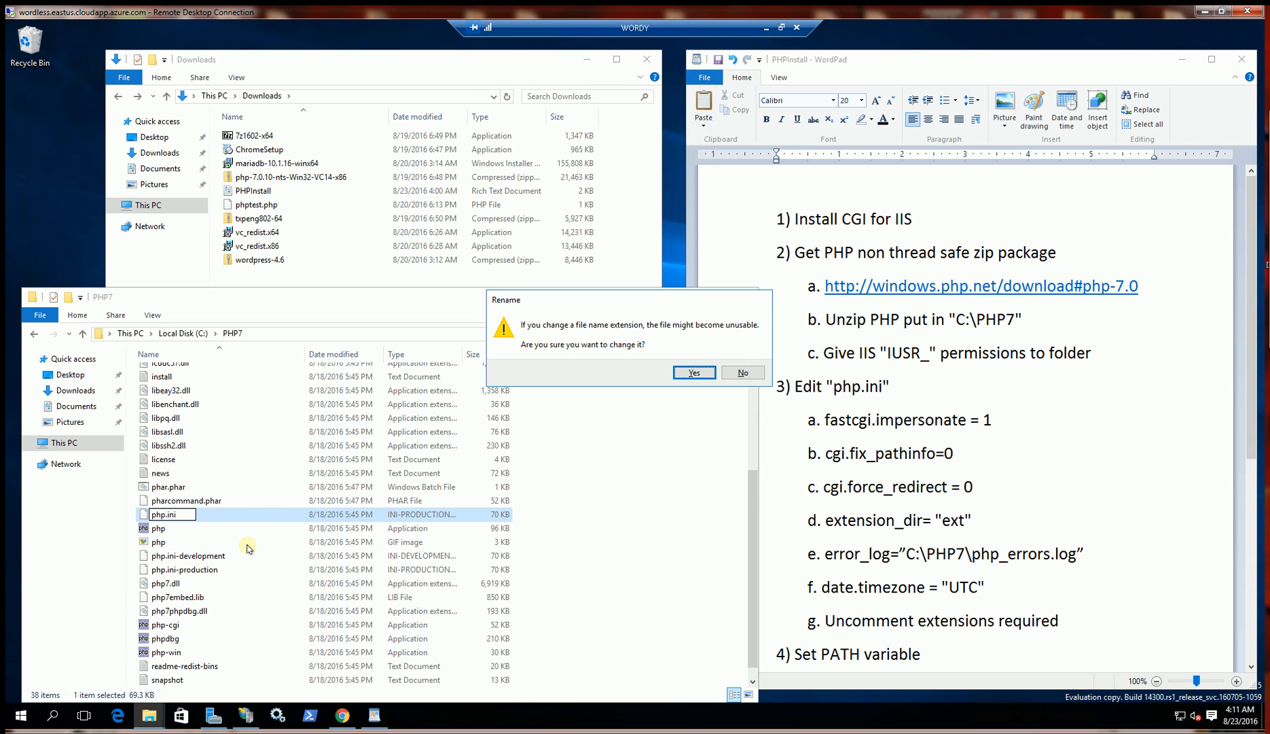
key(Return)
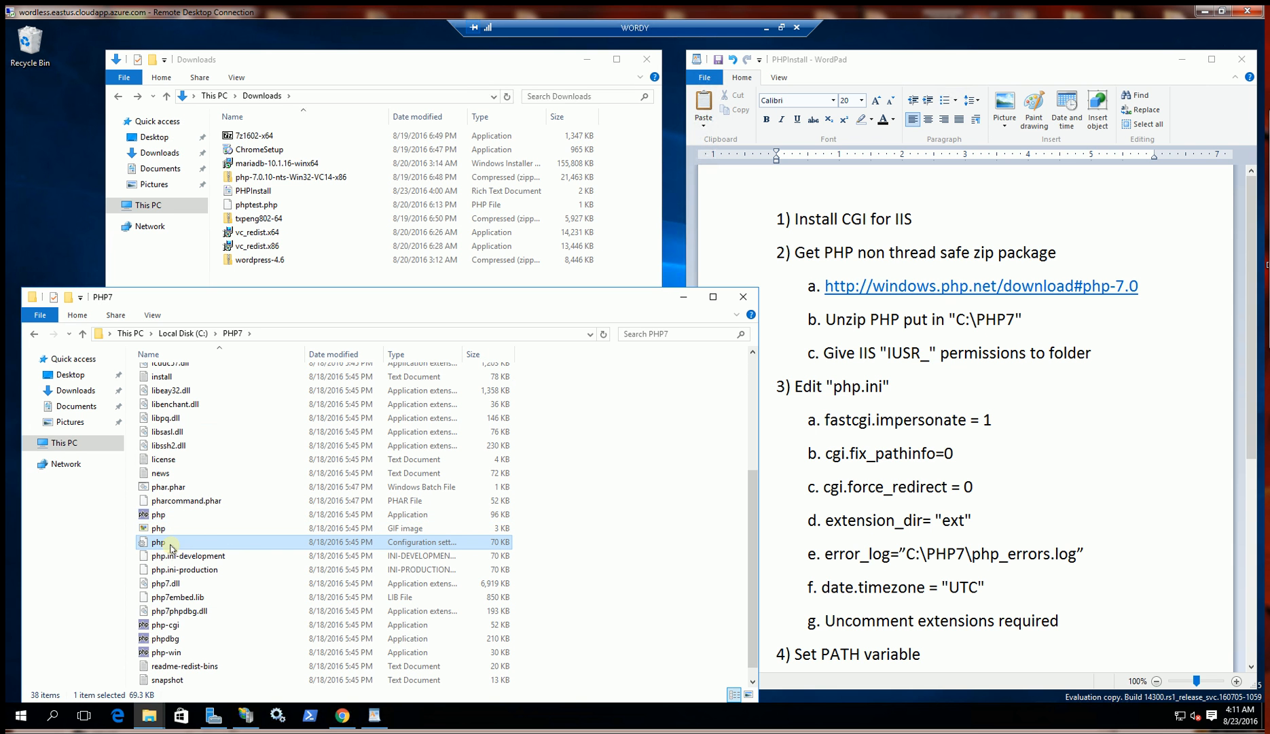
Step: Open the new php.ini file in TextPad without making it the default app for .ini files
right_click(169, 544)
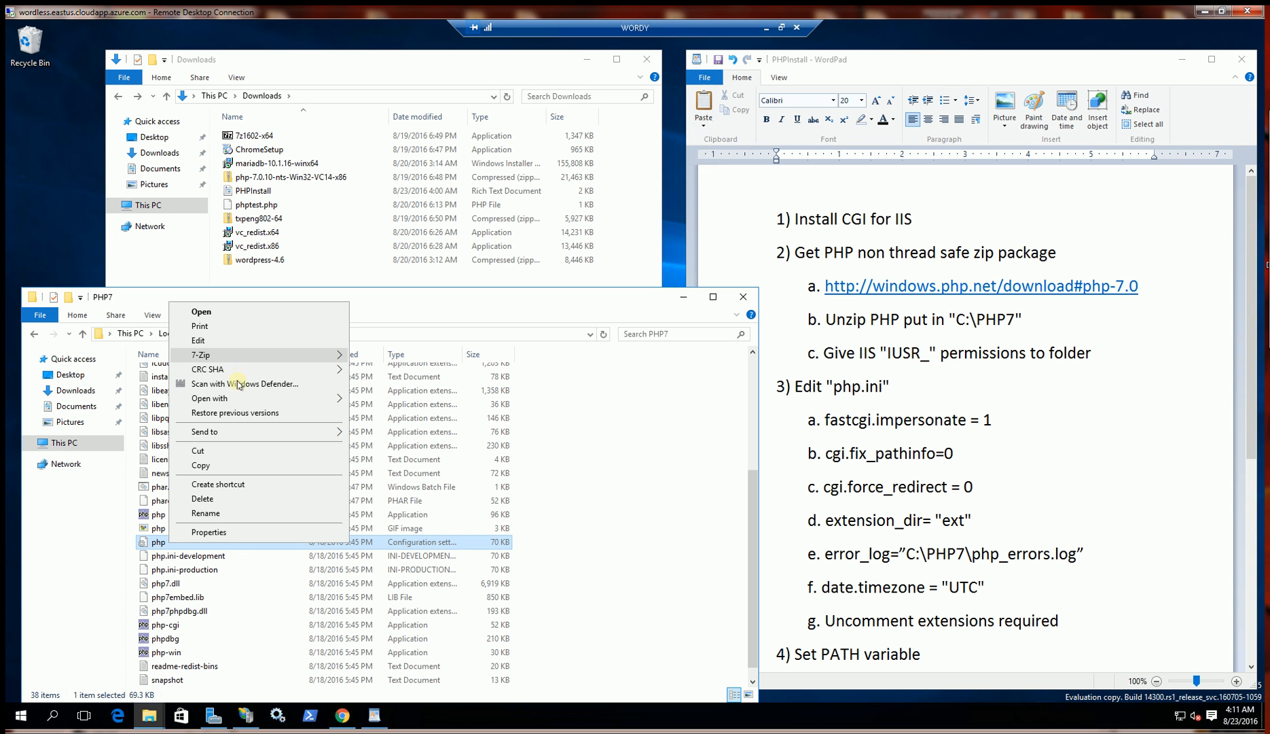
mouse_move(282, 398)
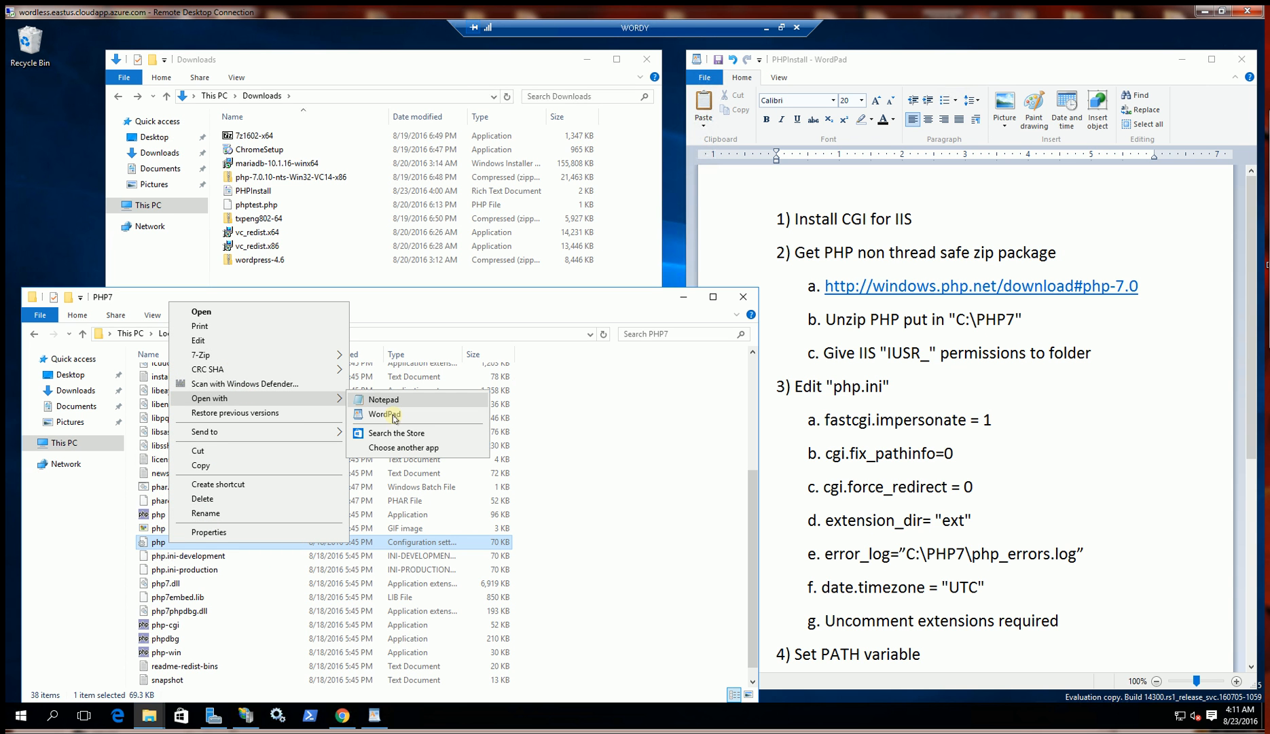
click(395, 449)
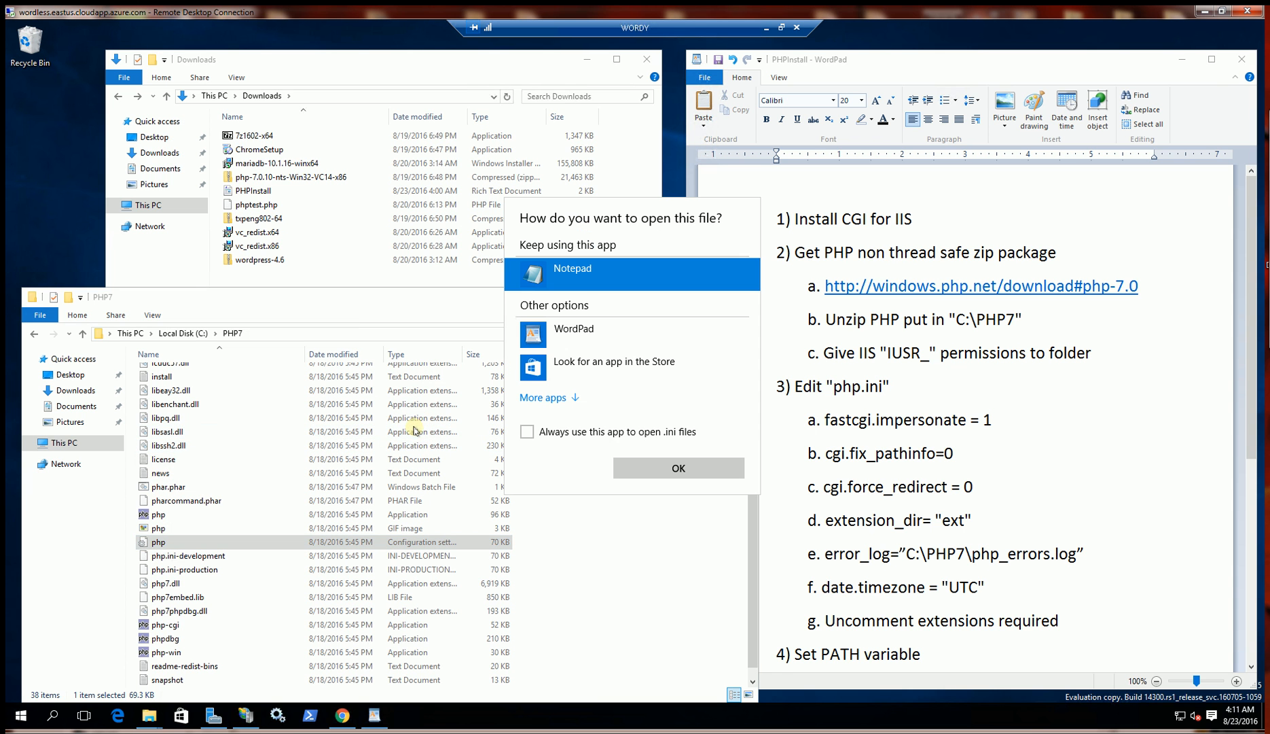
click(549, 397)
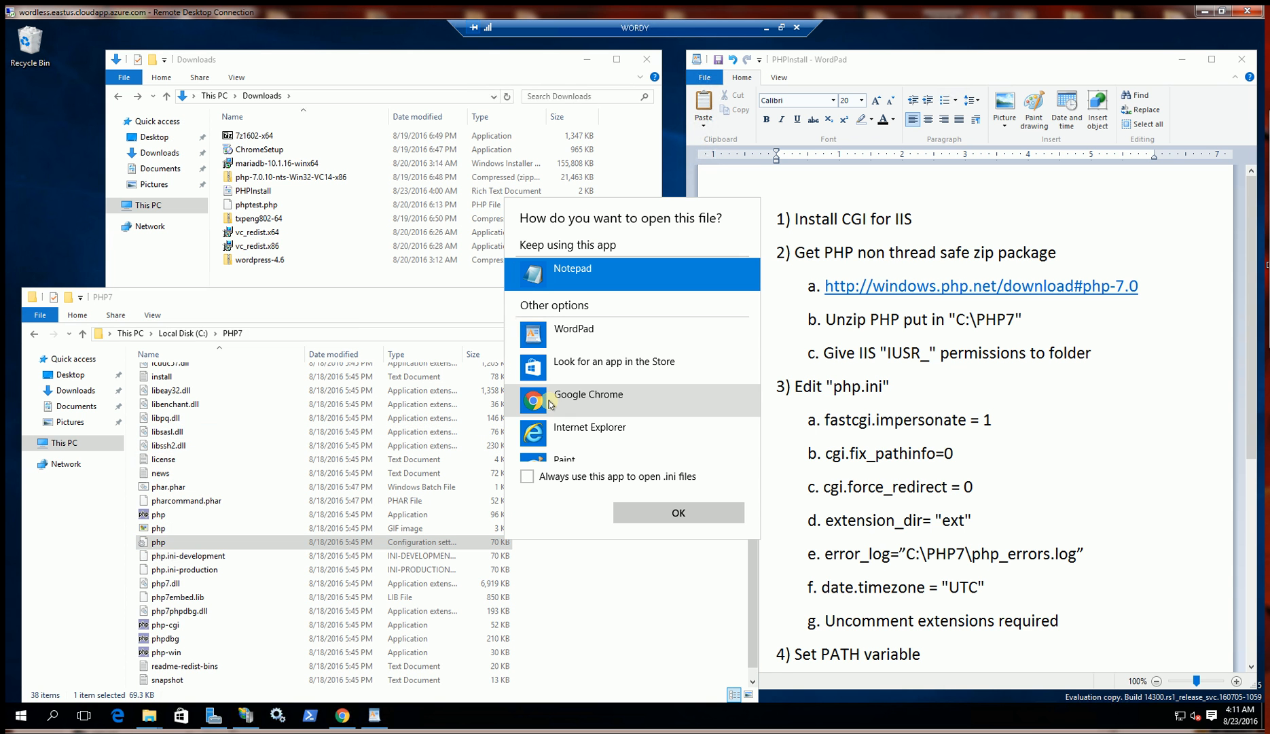
scroll(589, 449, down, 2)
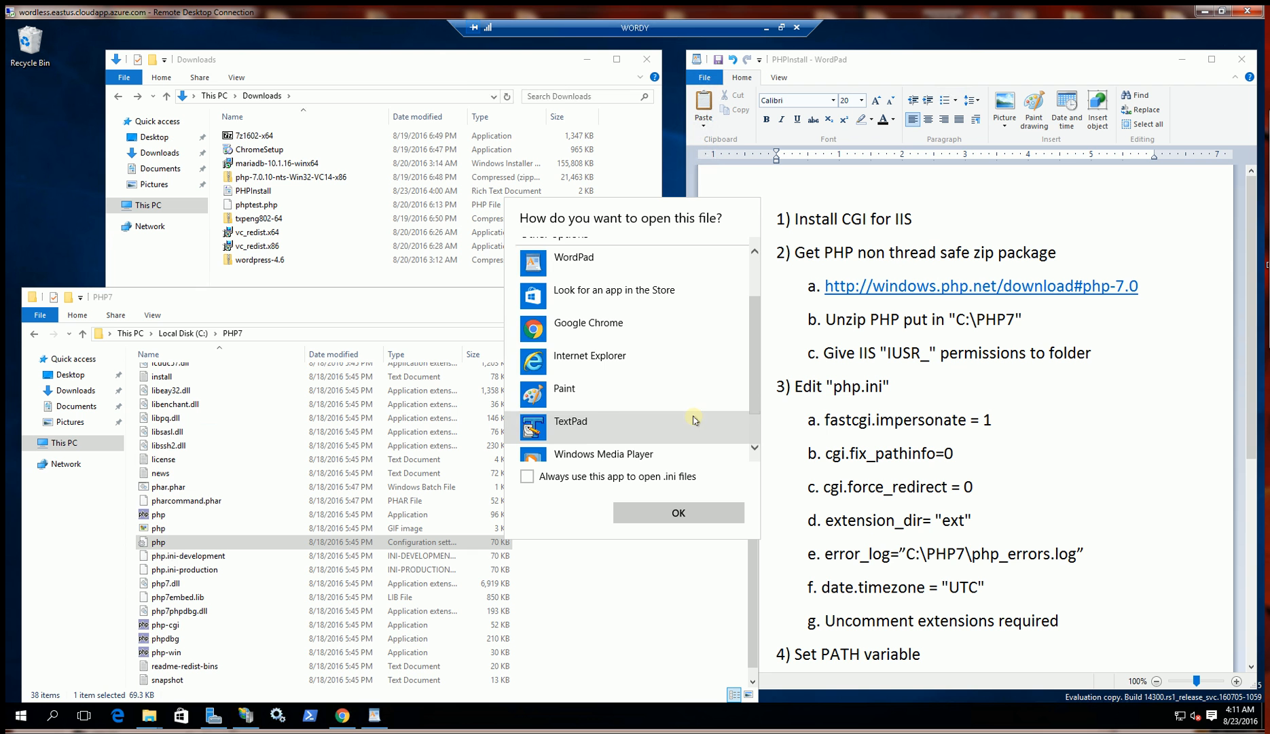
double_click(584, 428)
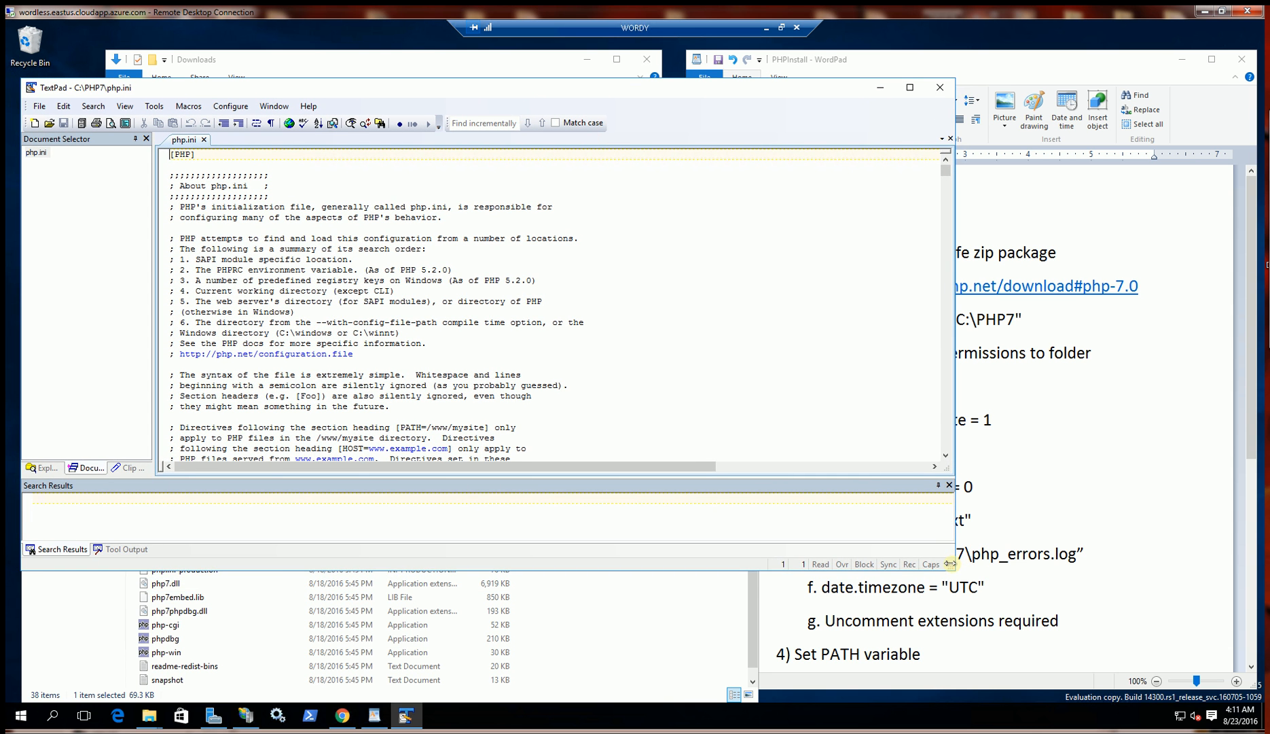
Step: Resize the TextPad window to fit beside the PHPInstall checklist and bring the checklist's php.ini settings into view
drag(955, 569, 722, 663)
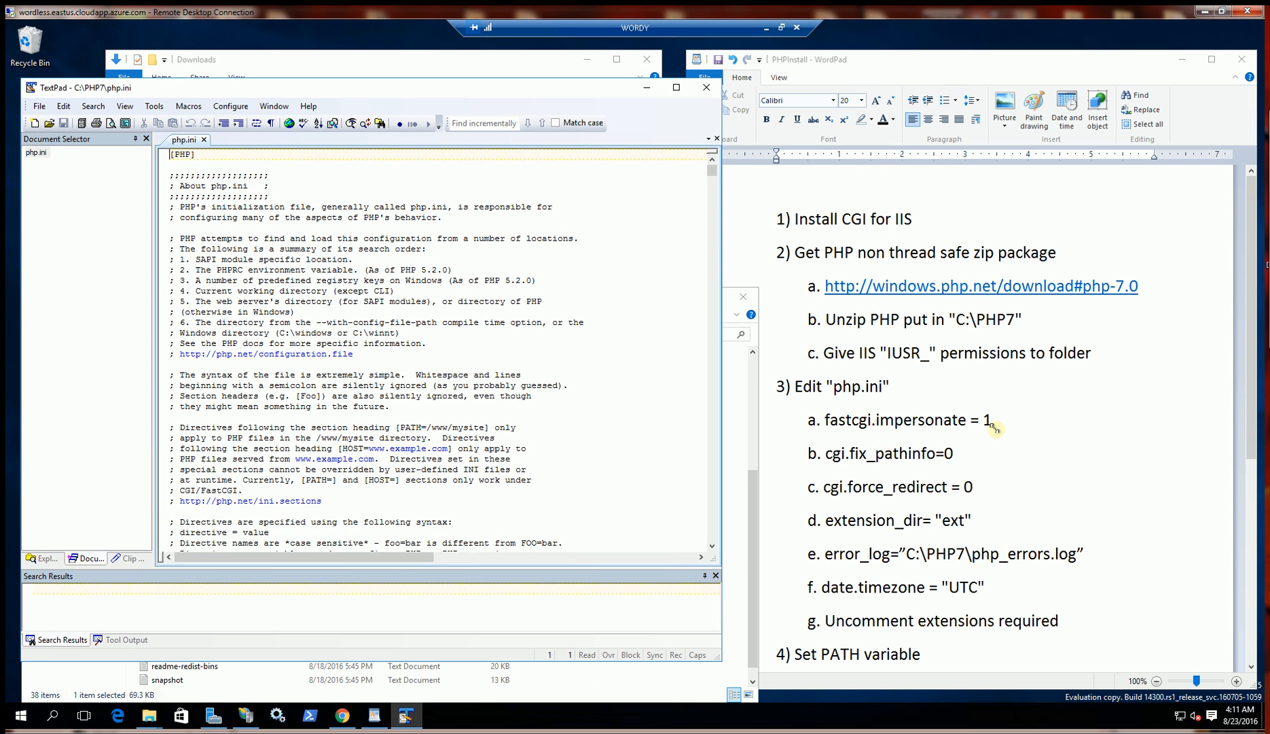
click(1039, 413)
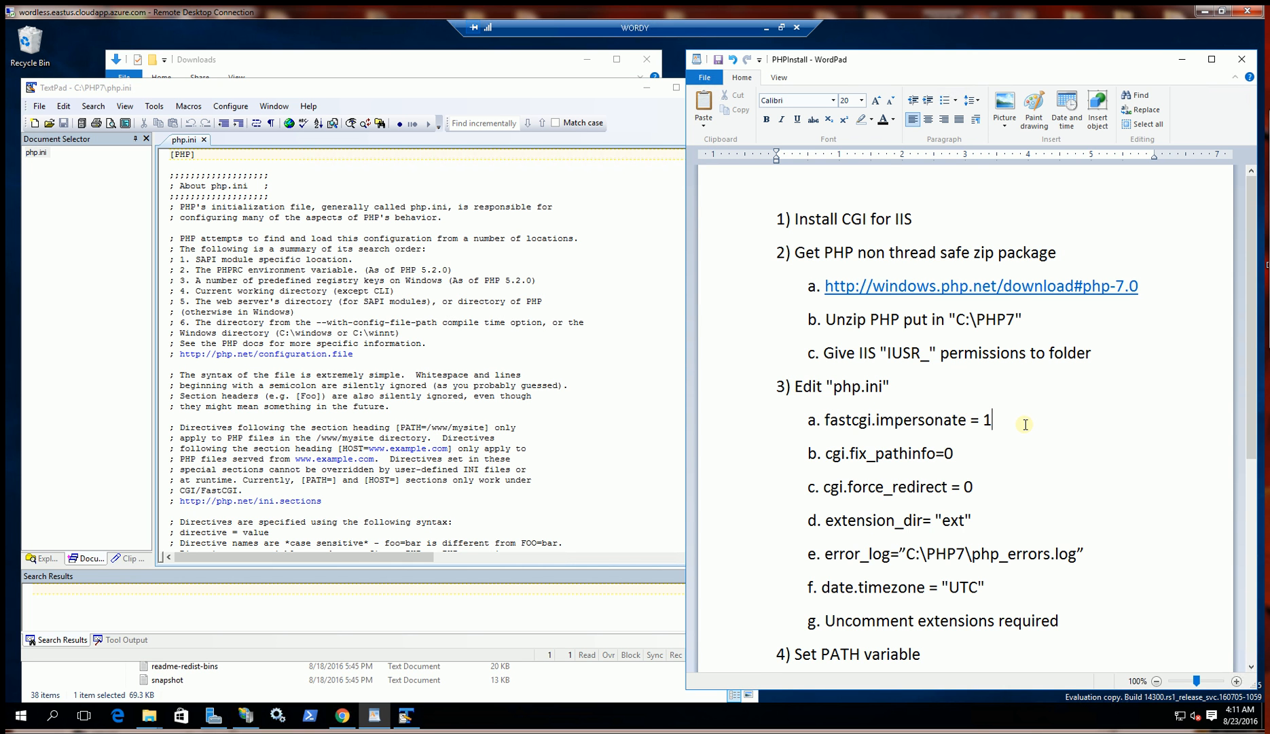
scroll(1025, 424, down, 3)
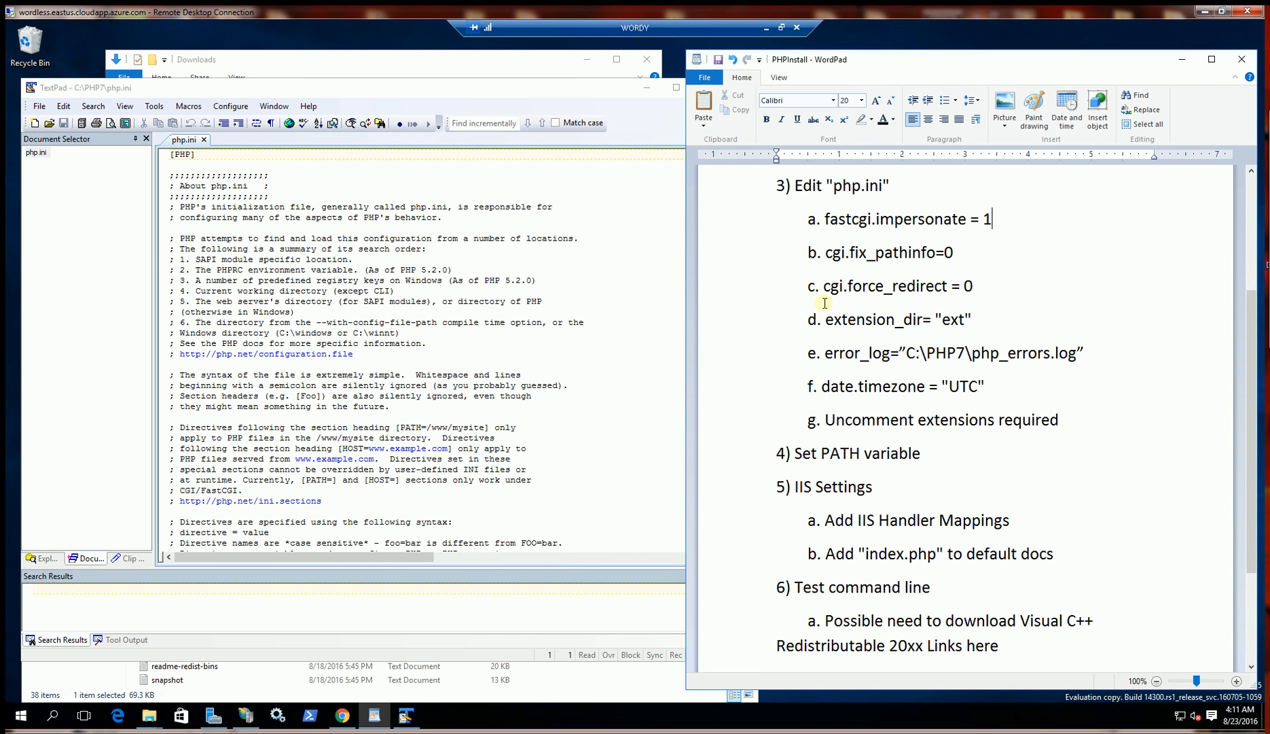
Step: Find the fastcgi.impersonate = 1 setting in php.ini by searching for "impersonate" and uncomment it
double_click(935, 221)
key(ctrl+c)
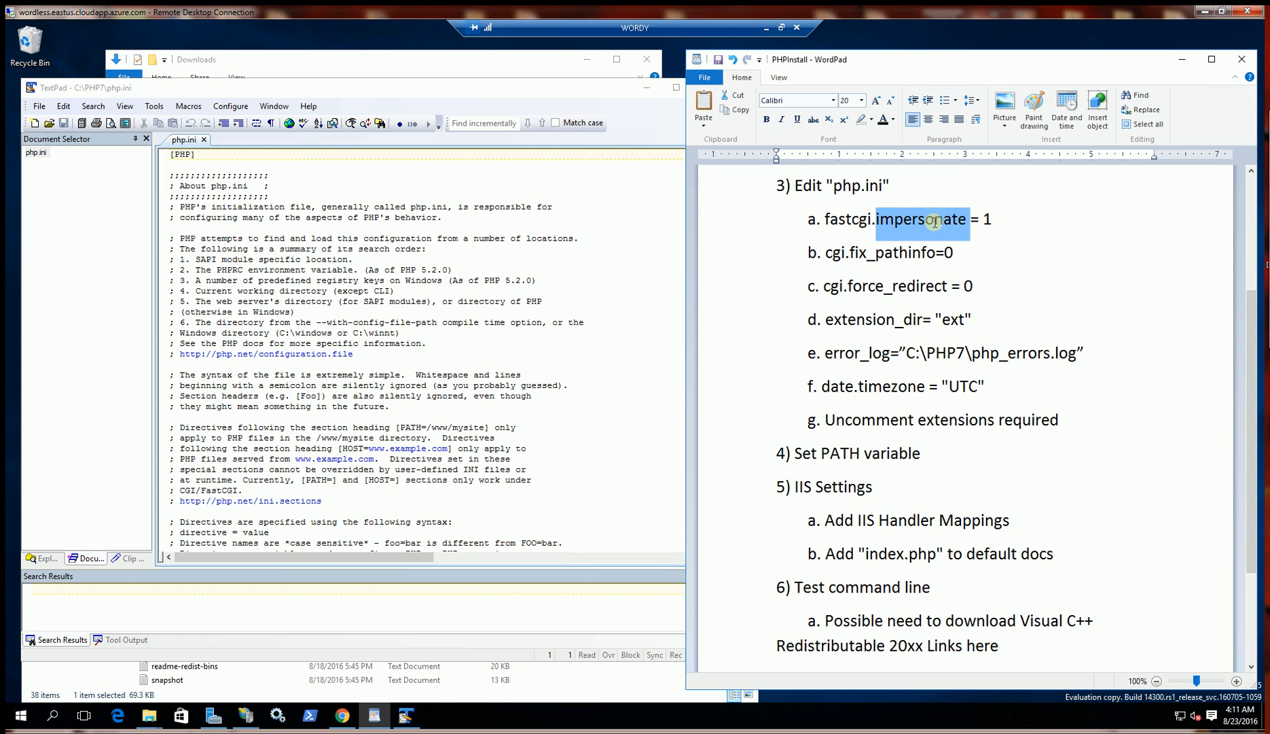
click(388, 262)
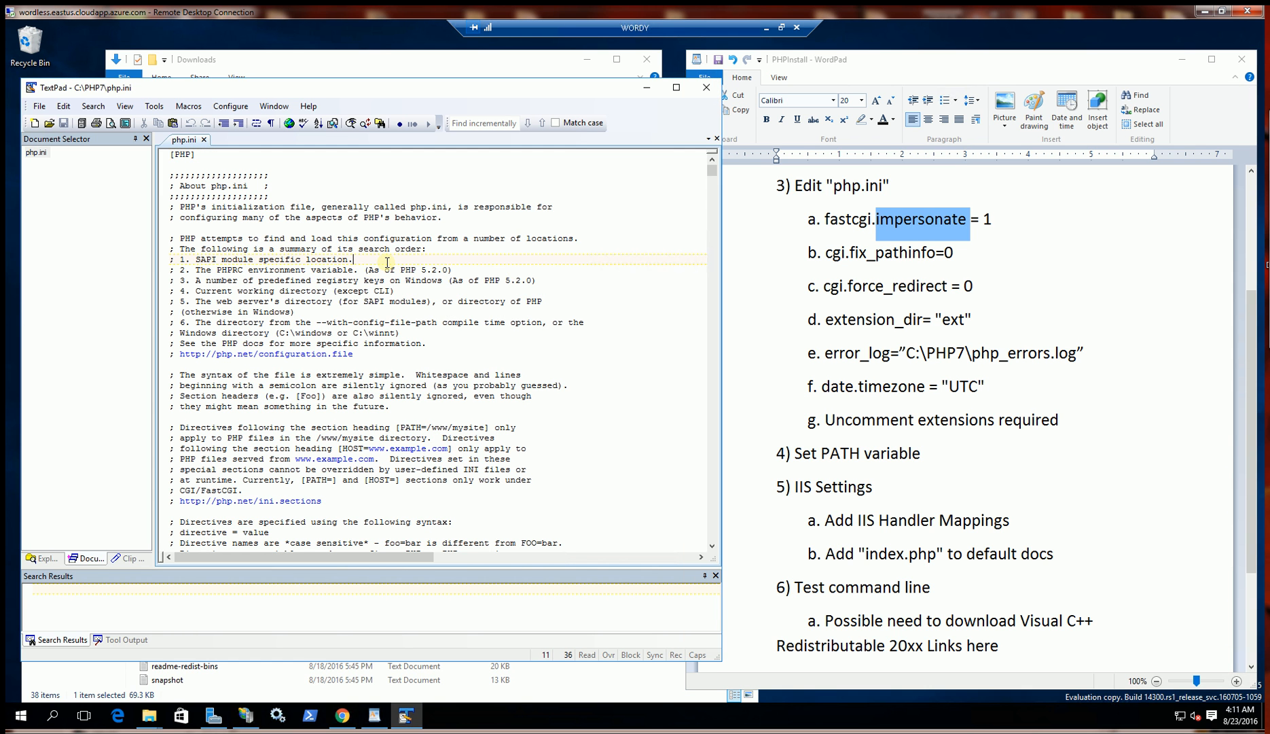
key(ctrl+f)
key(ctrl+v)
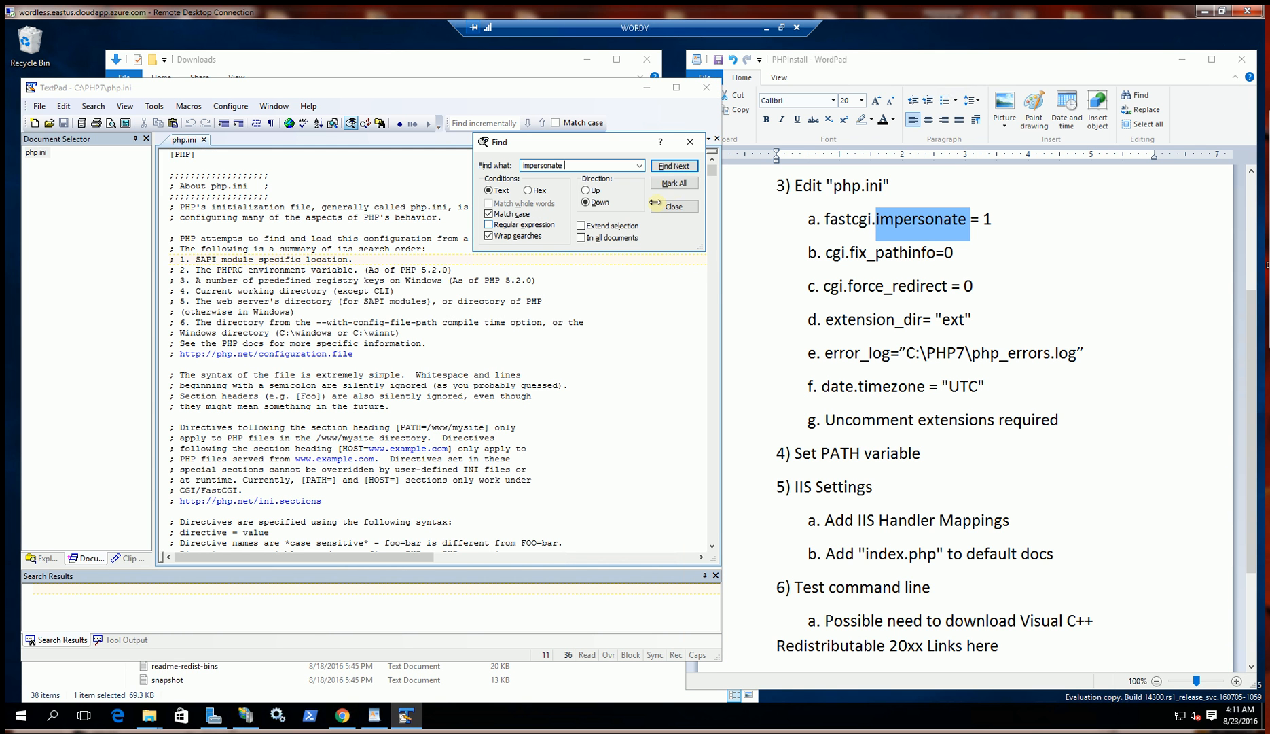
click(675, 167)
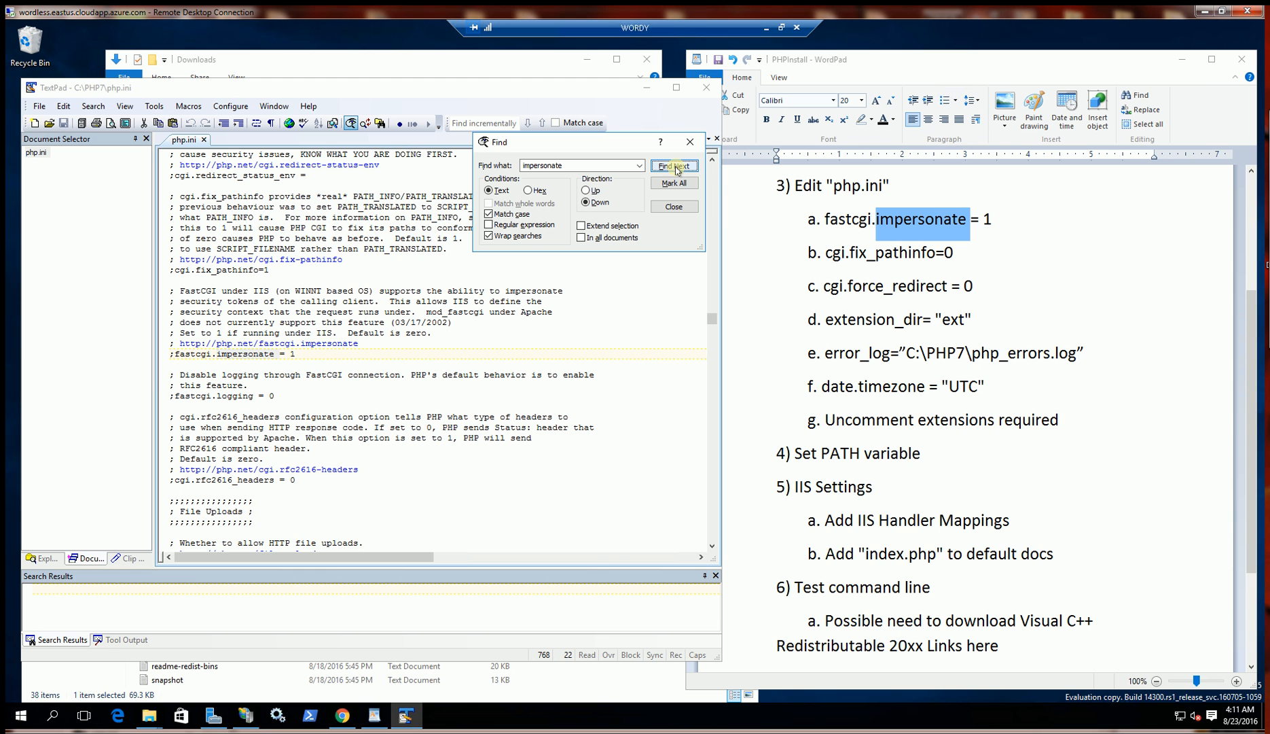
click(175, 353)
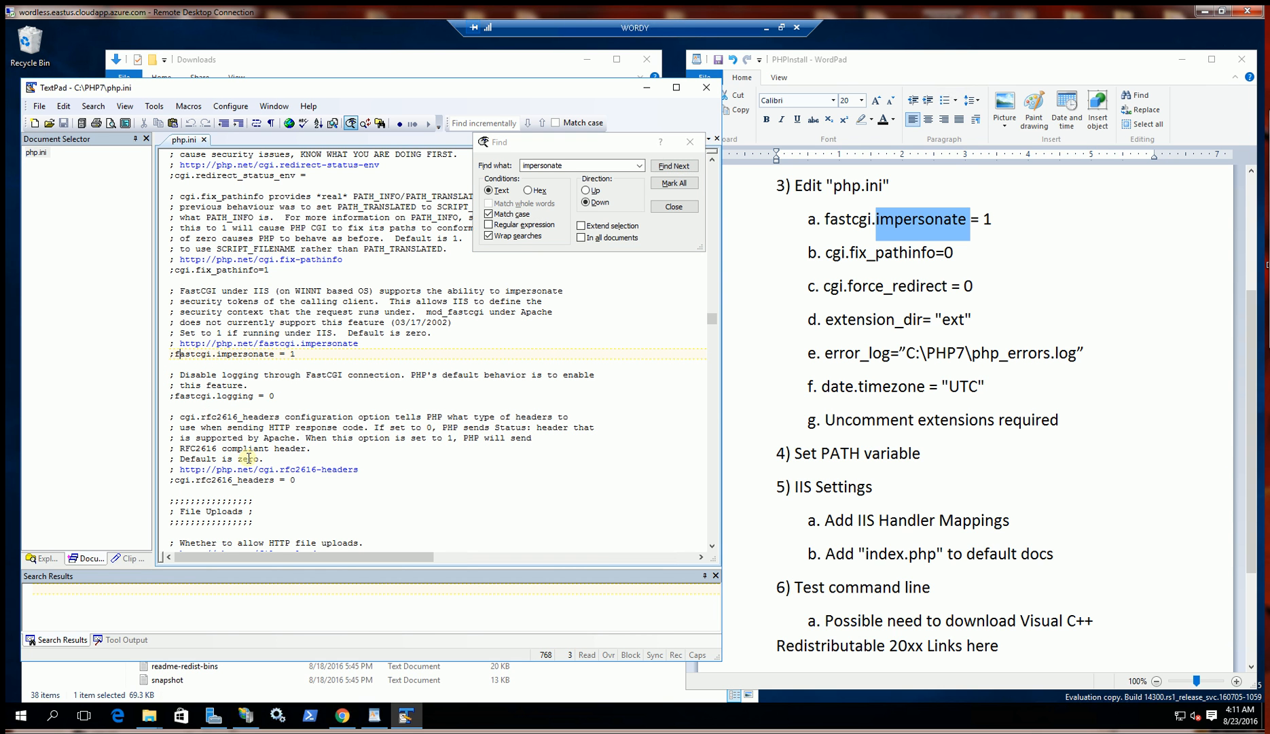
key(Delete)
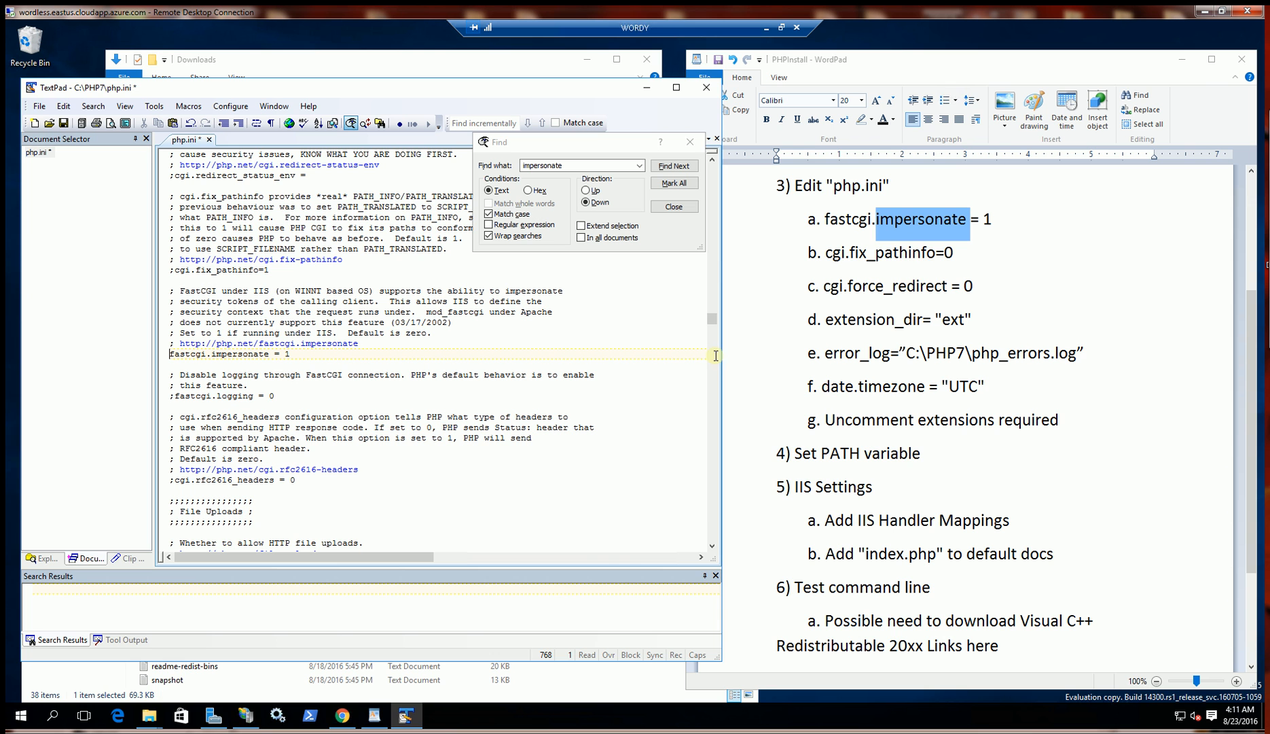
Step: Find cgi.fix_pathinfo in php.ini, uncomment it with the value 0 and save the file
double_click(880, 254)
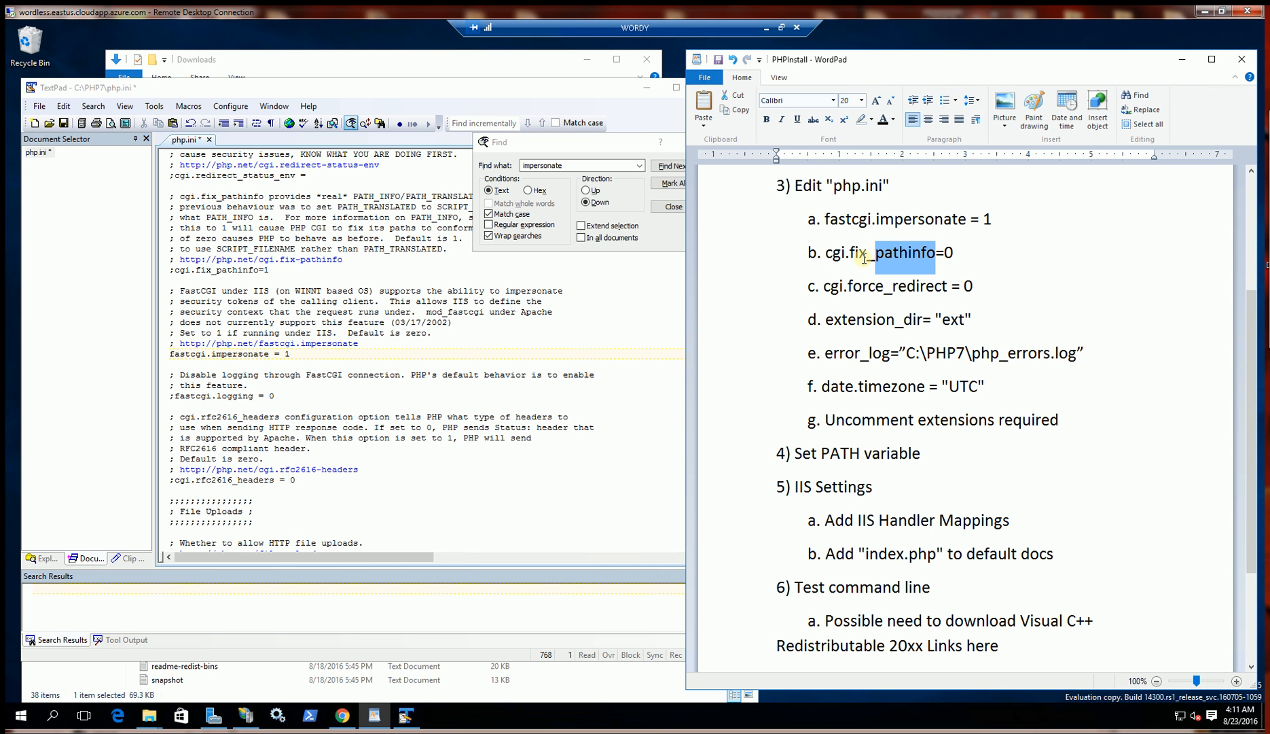
click(850, 254)
drag(870, 253, 922, 252)
click(570, 165)
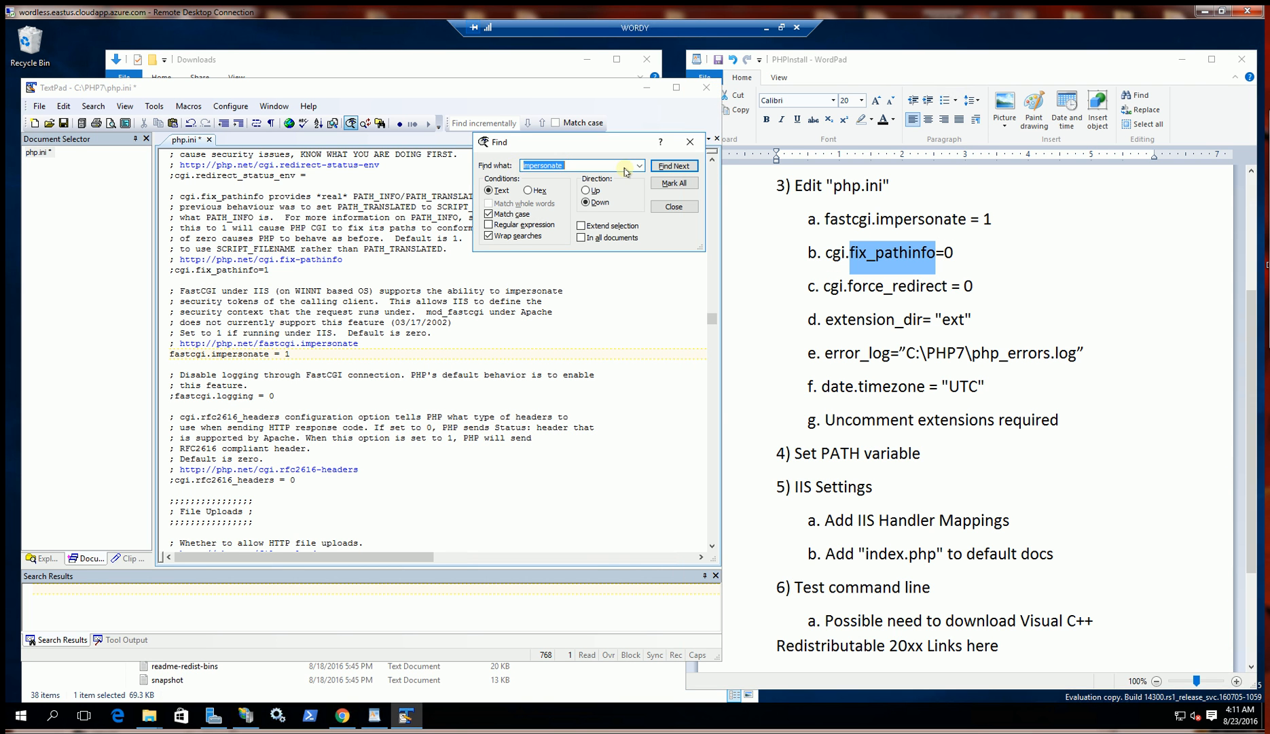
text(v)
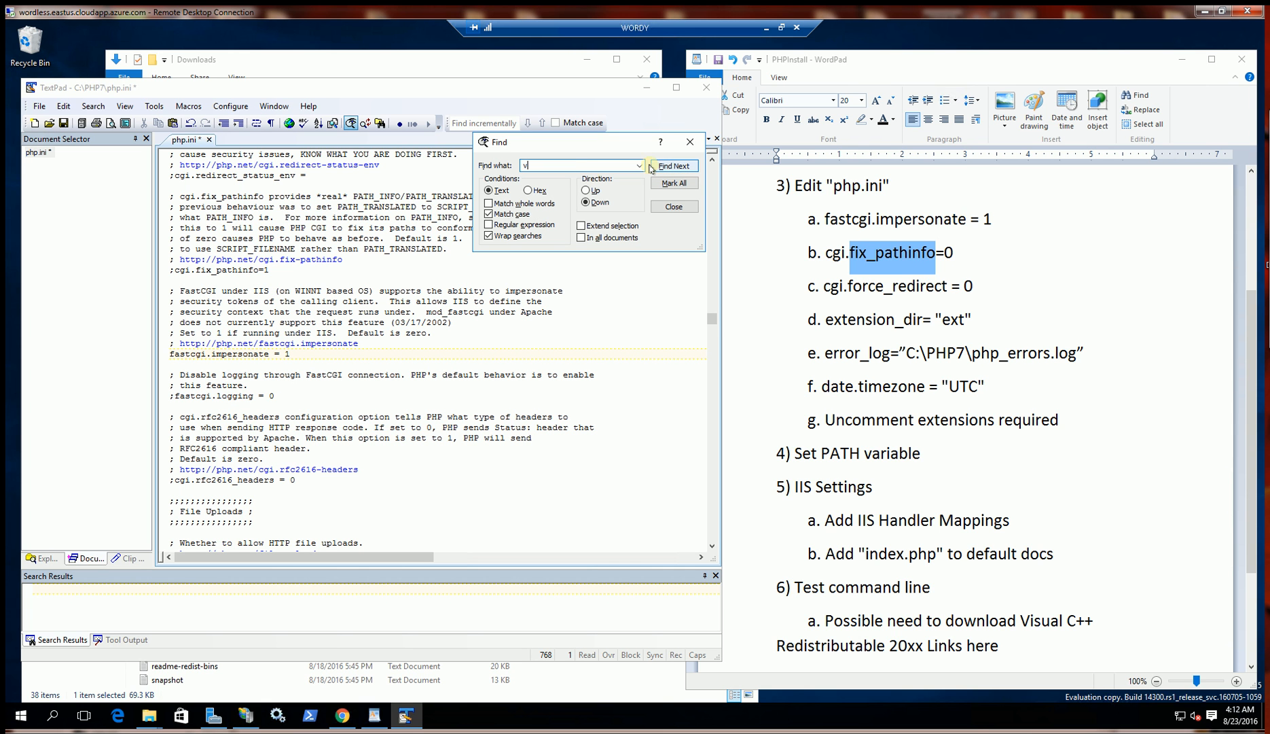
drag(551, 166, 494, 165)
text(fix_pathinfo)
key(Return)
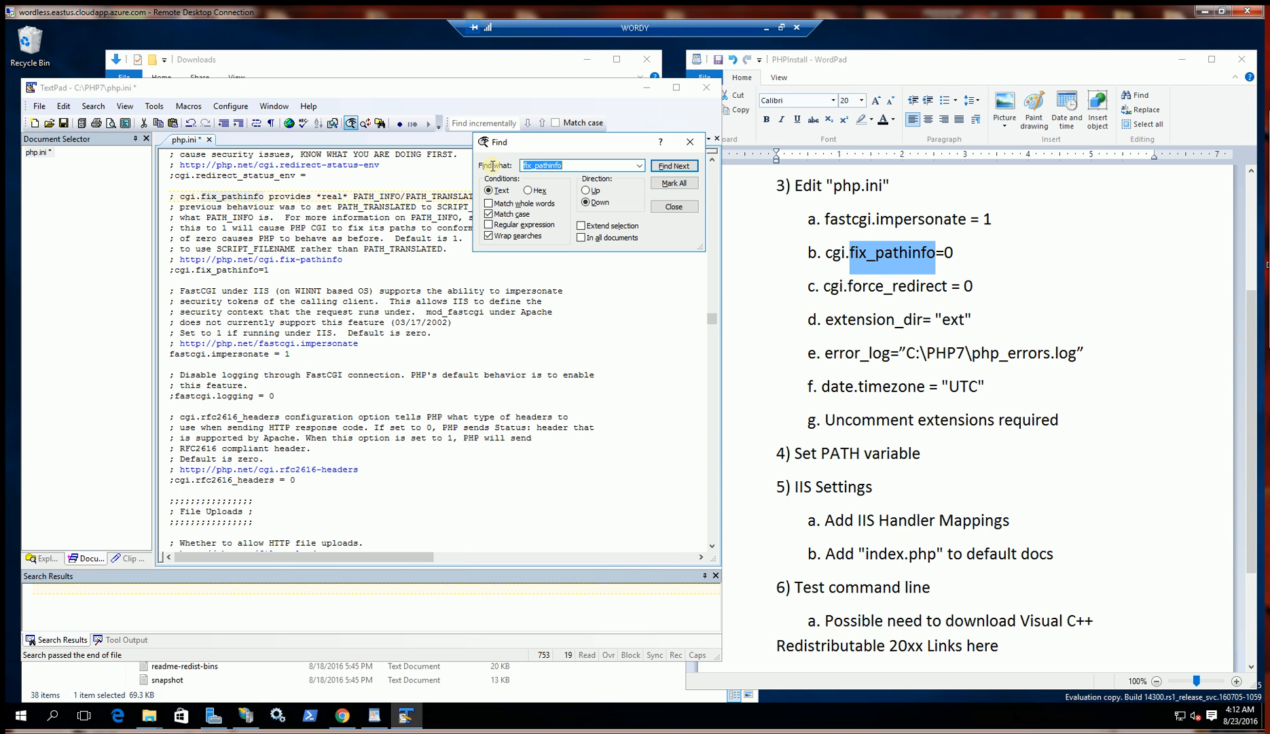
click(664, 167)
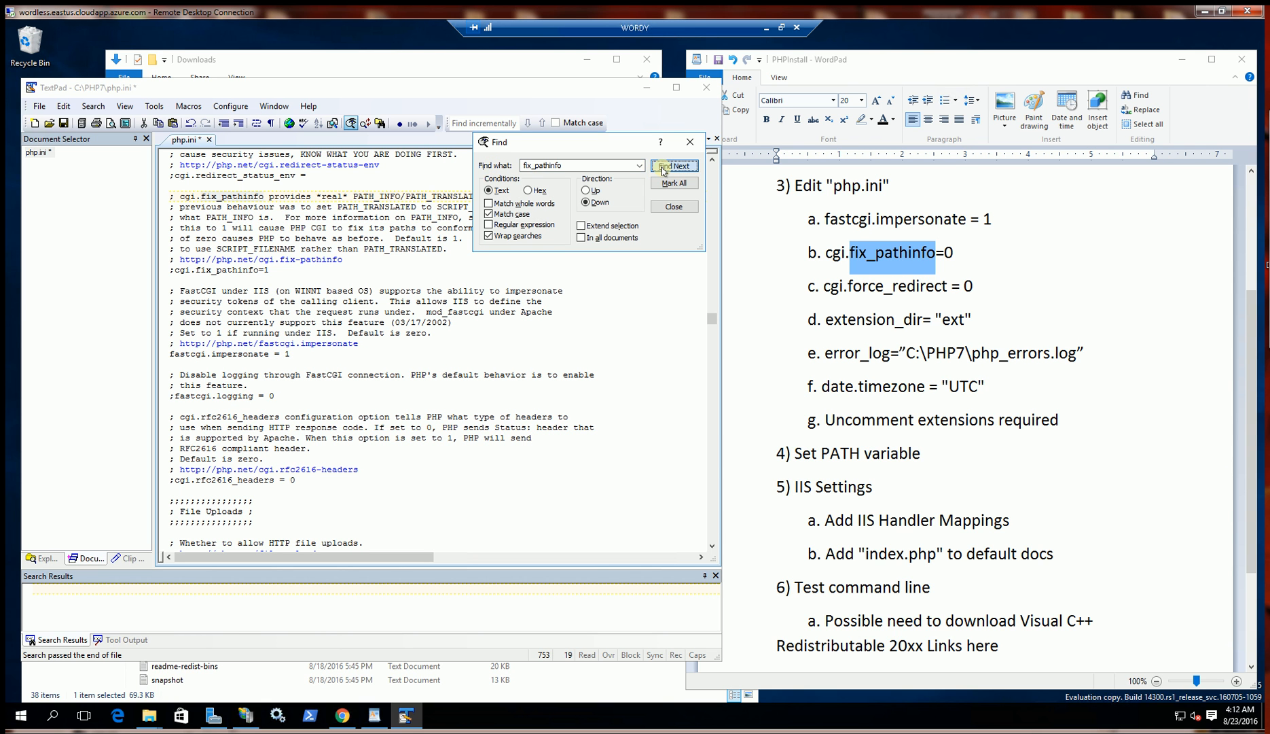
click(176, 271)
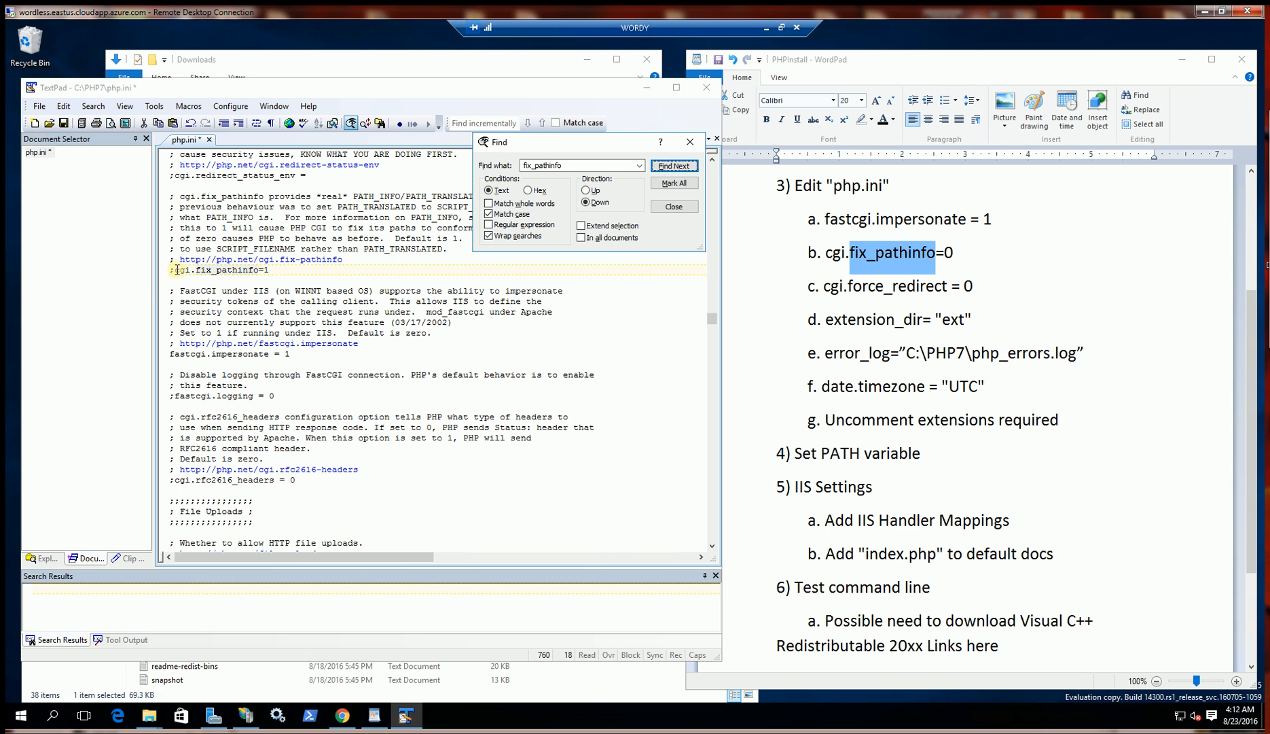
key(BackSpace)
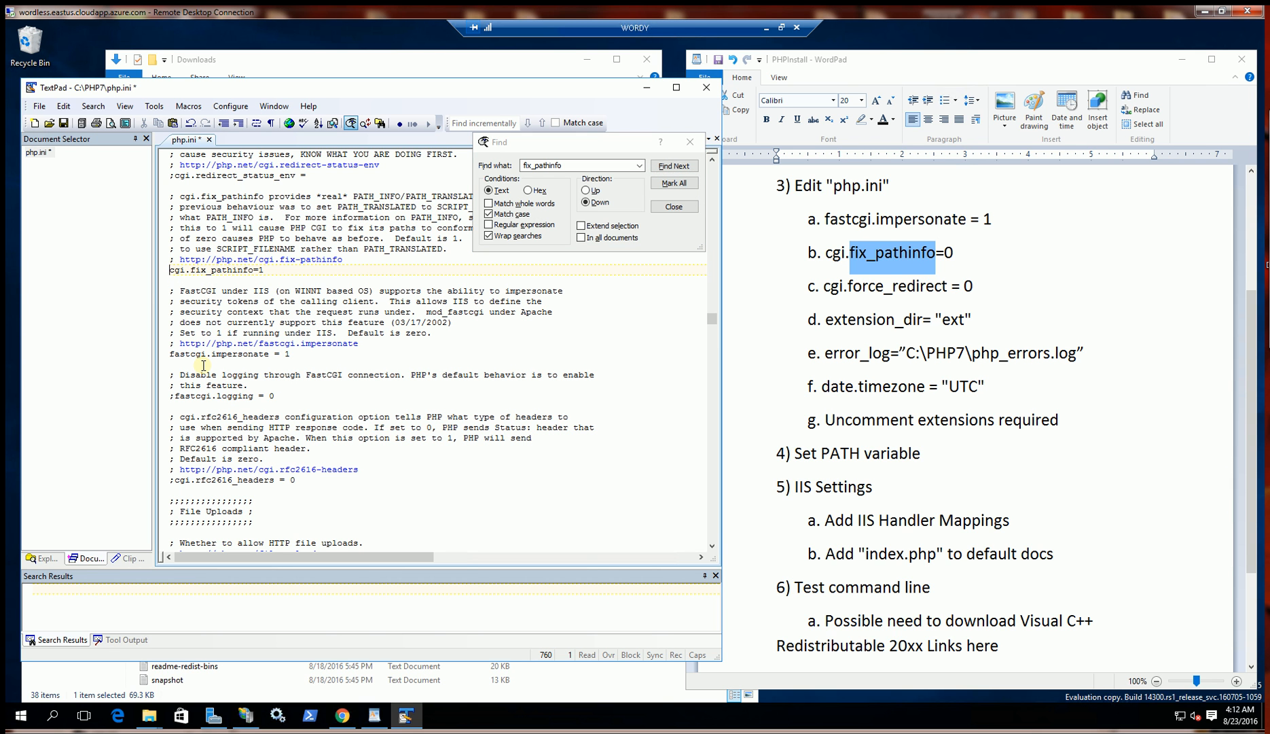
key(End)
key(ctrl+s)
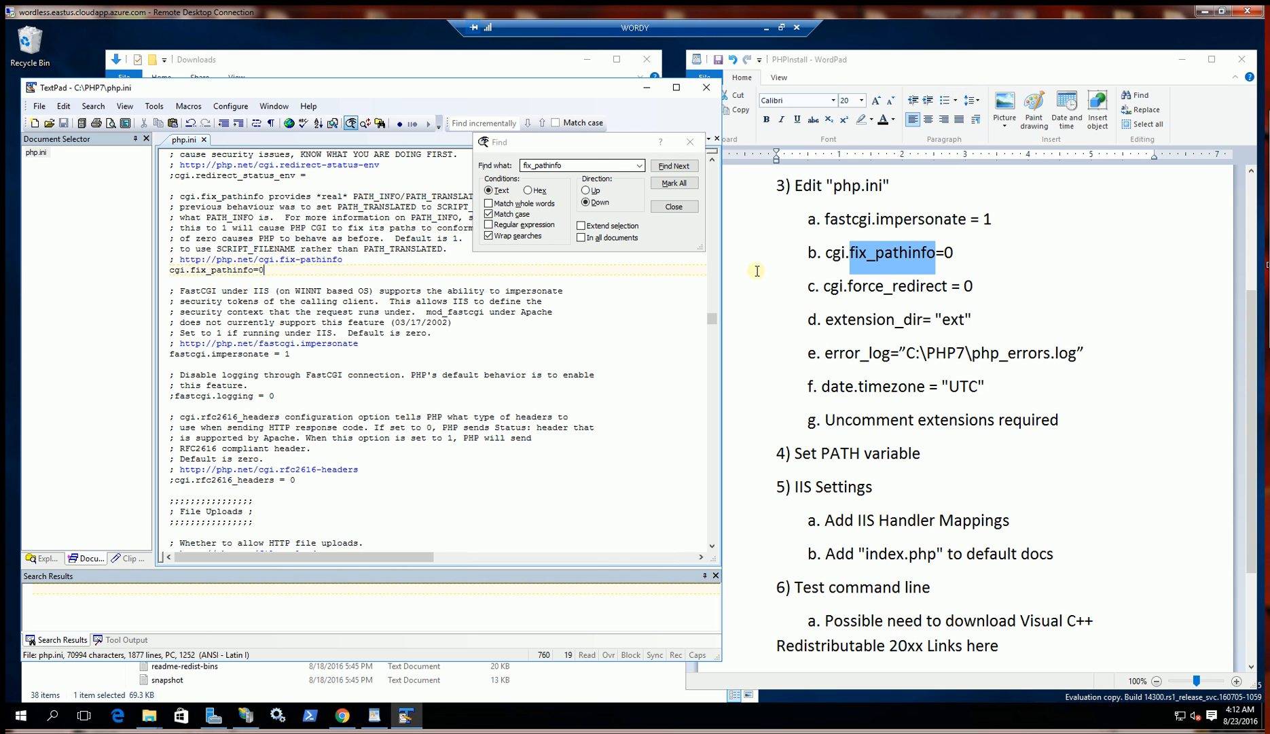
Step: Search php.ini for "force_redirect" up to the section that describes the cgi.force_redirect setting
click(861, 288)
drag(848, 288, 884, 288)
key(ctrl+c)
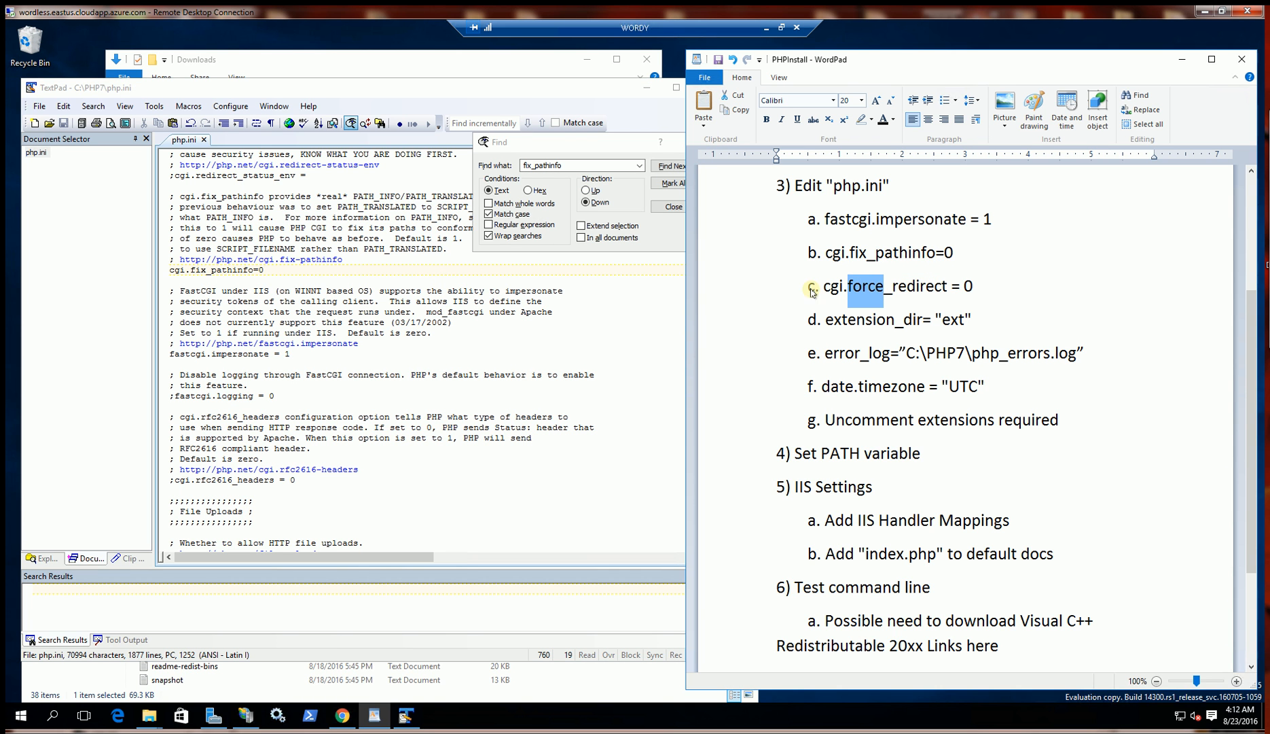
click(493, 170)
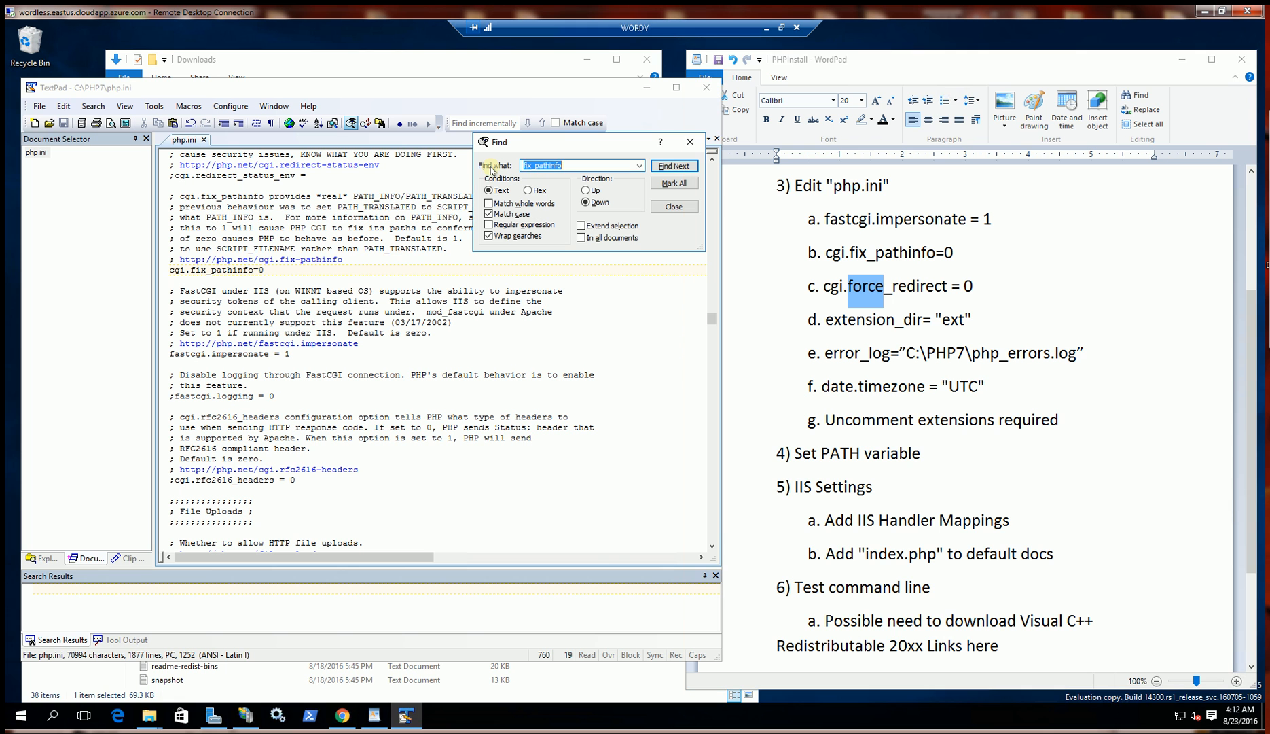
key(ctrl+v)
text(_refirect)
key(BackSpace)
key(BackSpace)
key(BackSpace)
key(BackSpace)
text(ct)
click(674, 165)
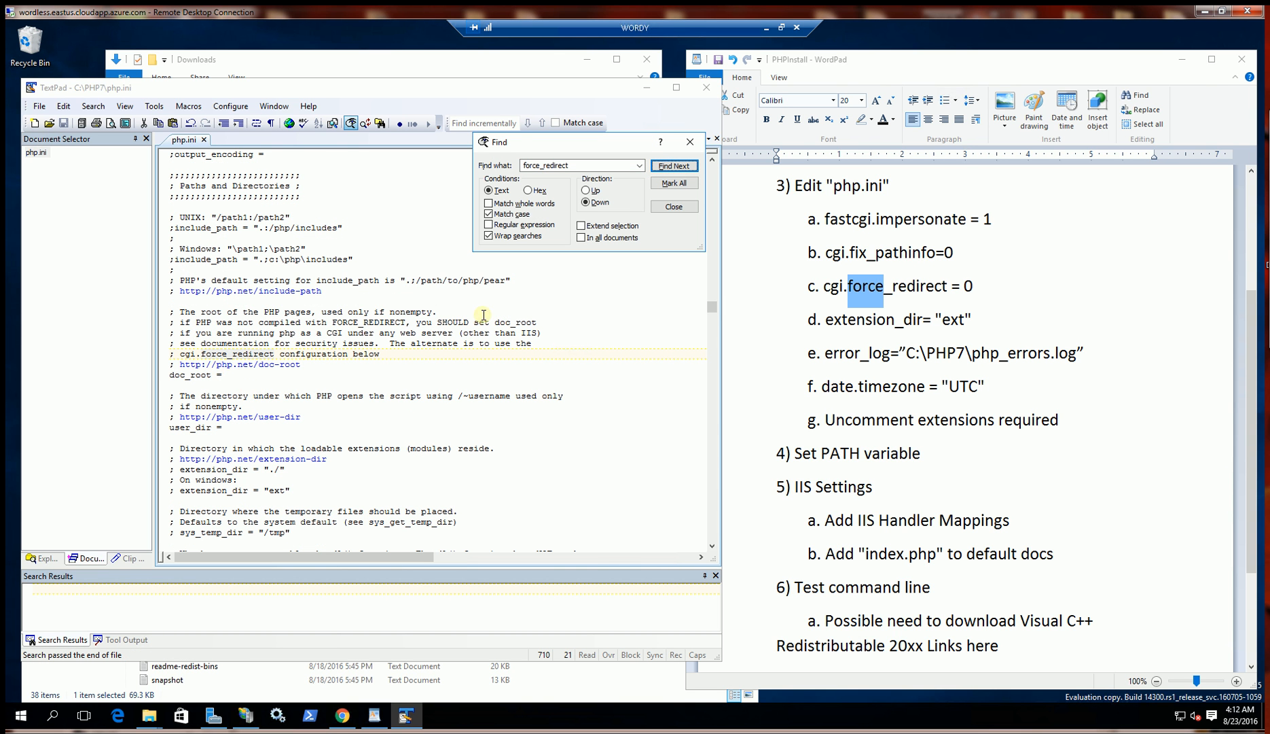
click(676, 183)
click(676, 166)
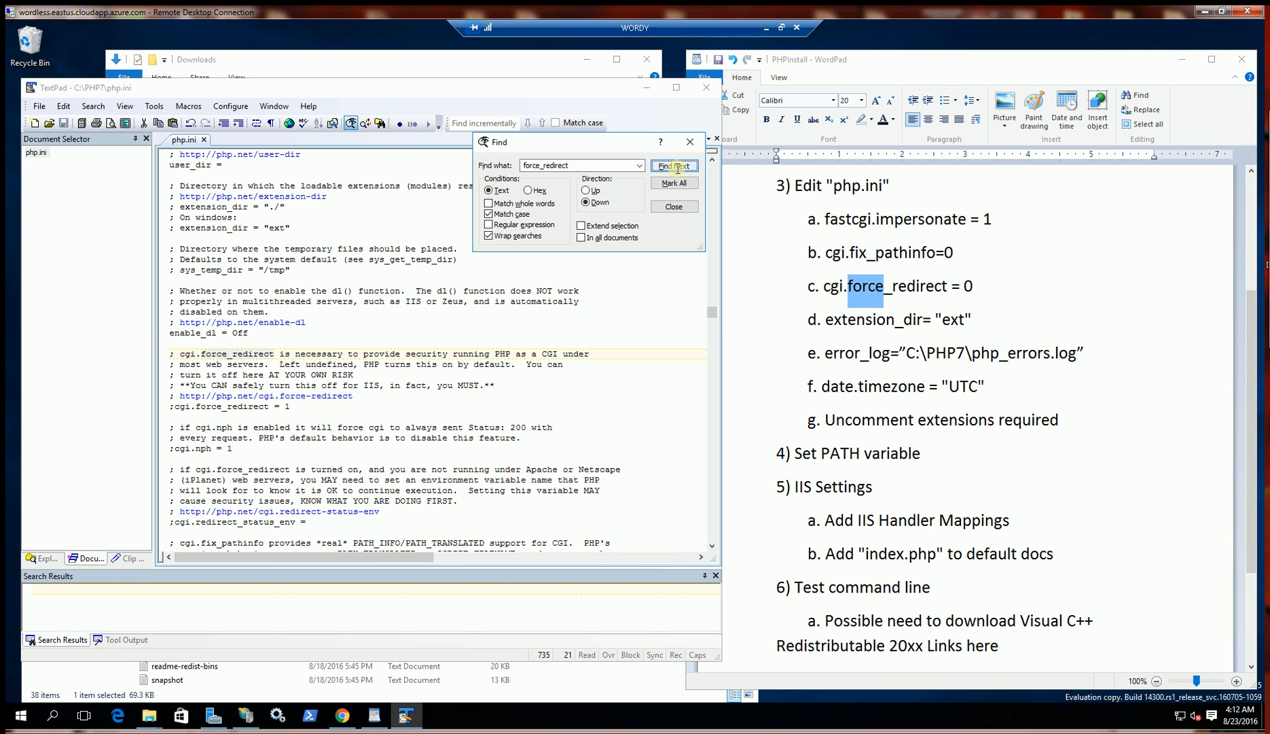
Step: Uncomment the cgi.force_redirect setting in php.ini and set it to 0
click(172, 406)
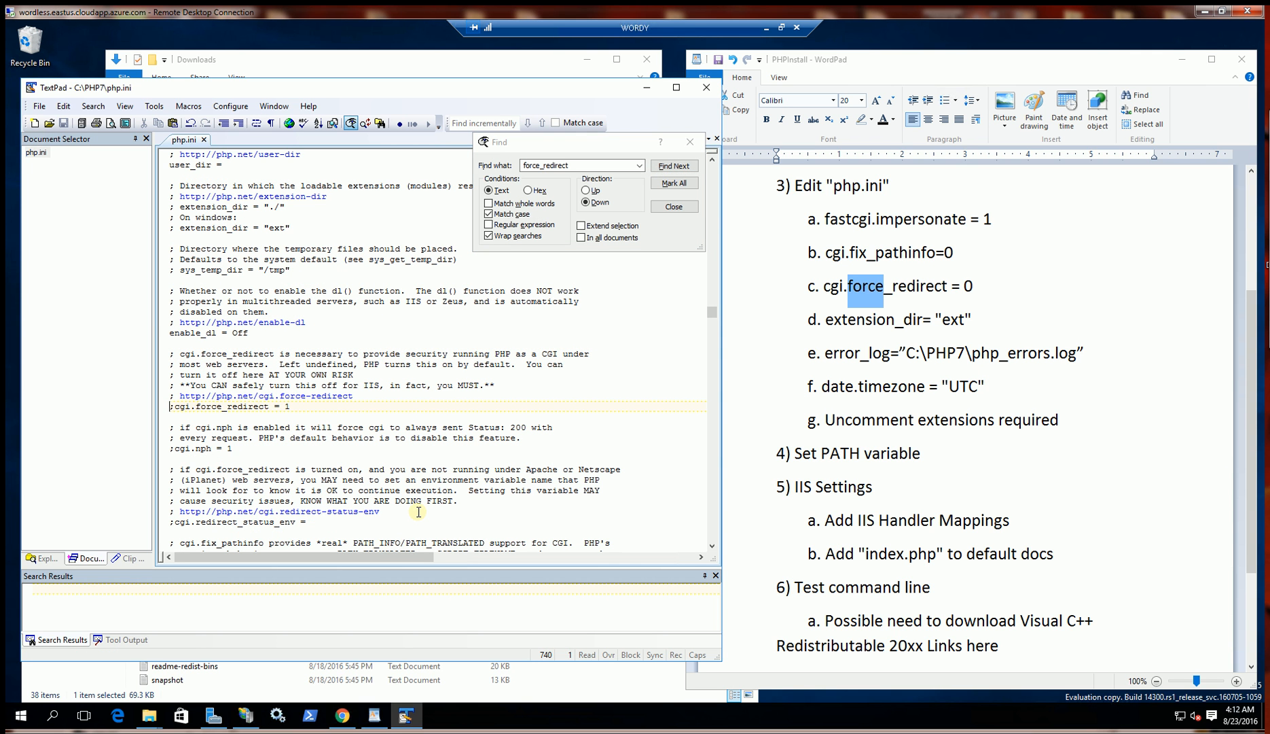
key(Left)
key(Right)
key(Delete)
key(End)
text(0)
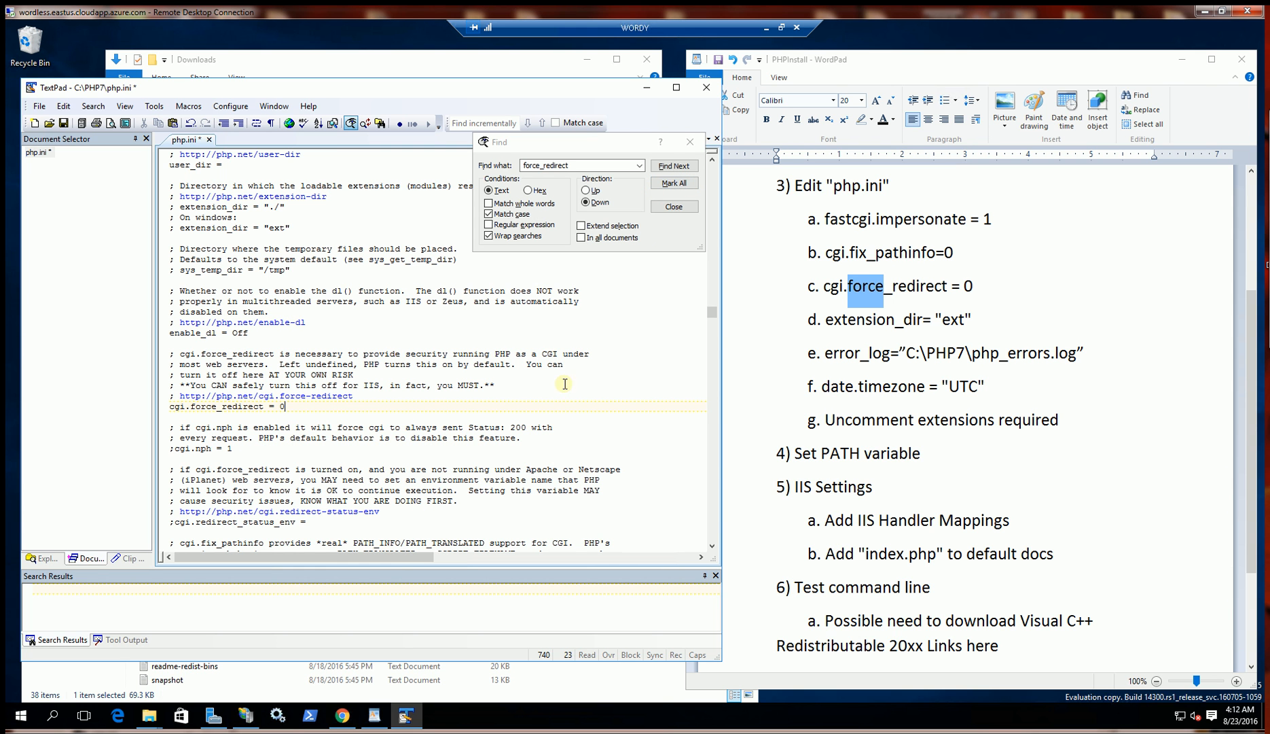
Step: Find the Windows extension_dir = "ext" line in php.ini by searching for "extension_dir" and uncomment it
click(828, 320)
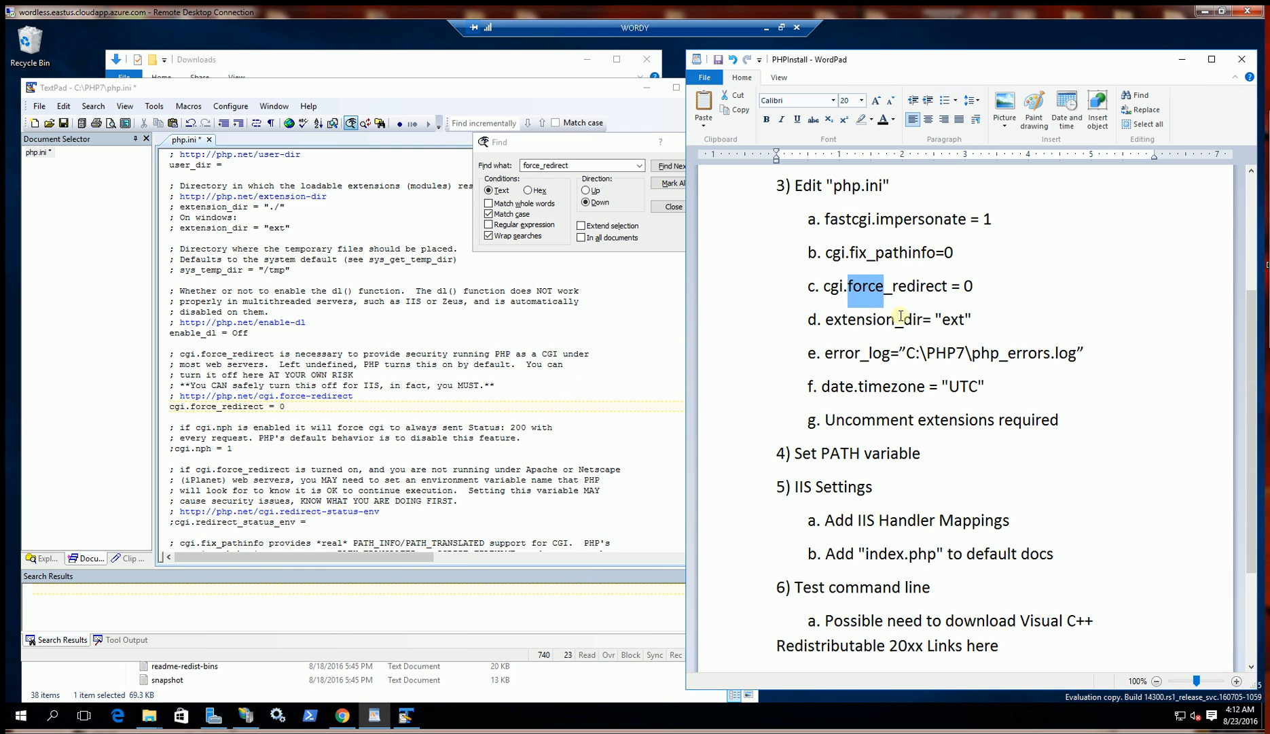
double_click(913, 318)
drag(866, 318, 842, 319)
key(ctrl+c)
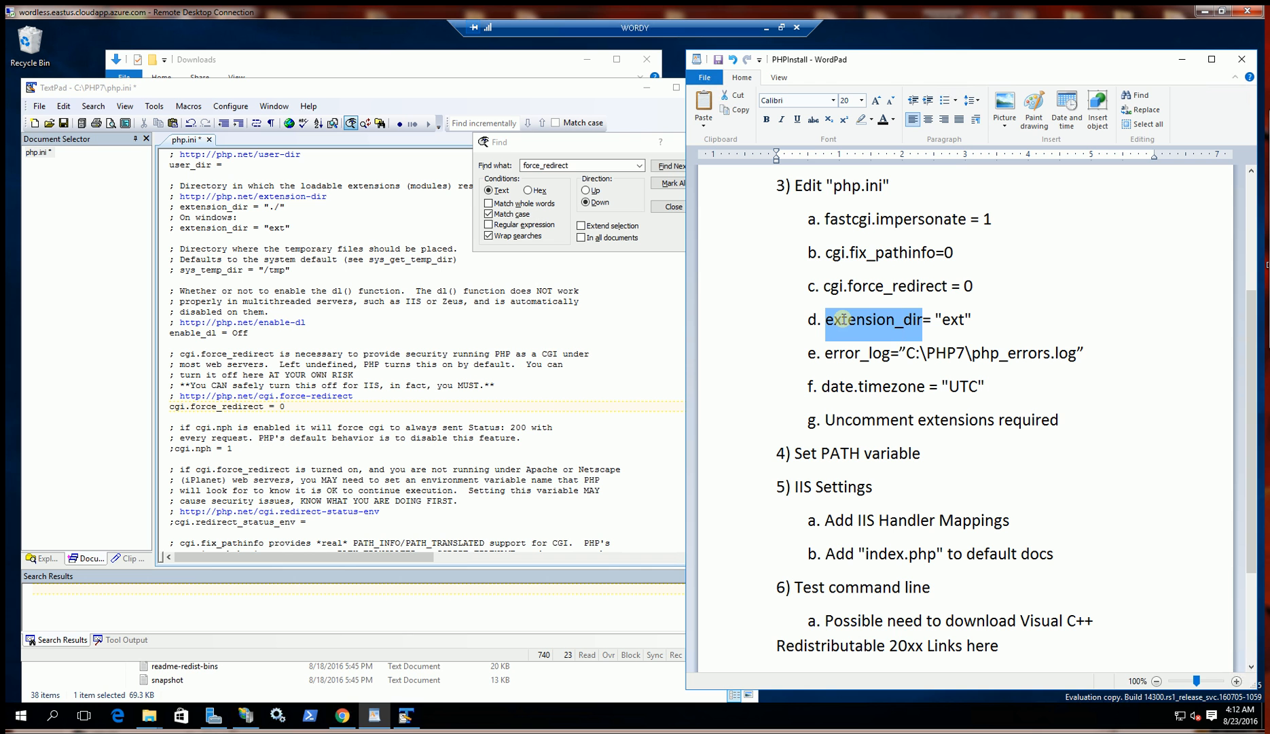
click(611, 166)
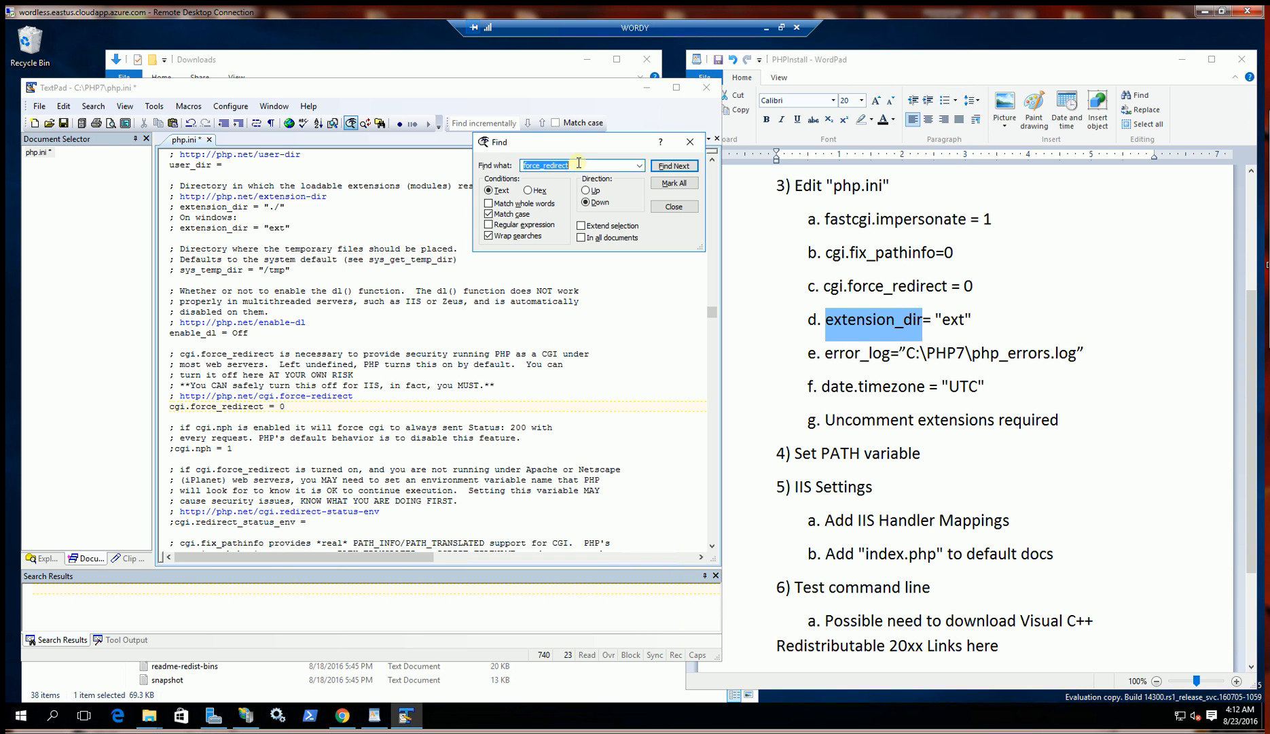
key(ctrl+v)
click(666, 167)
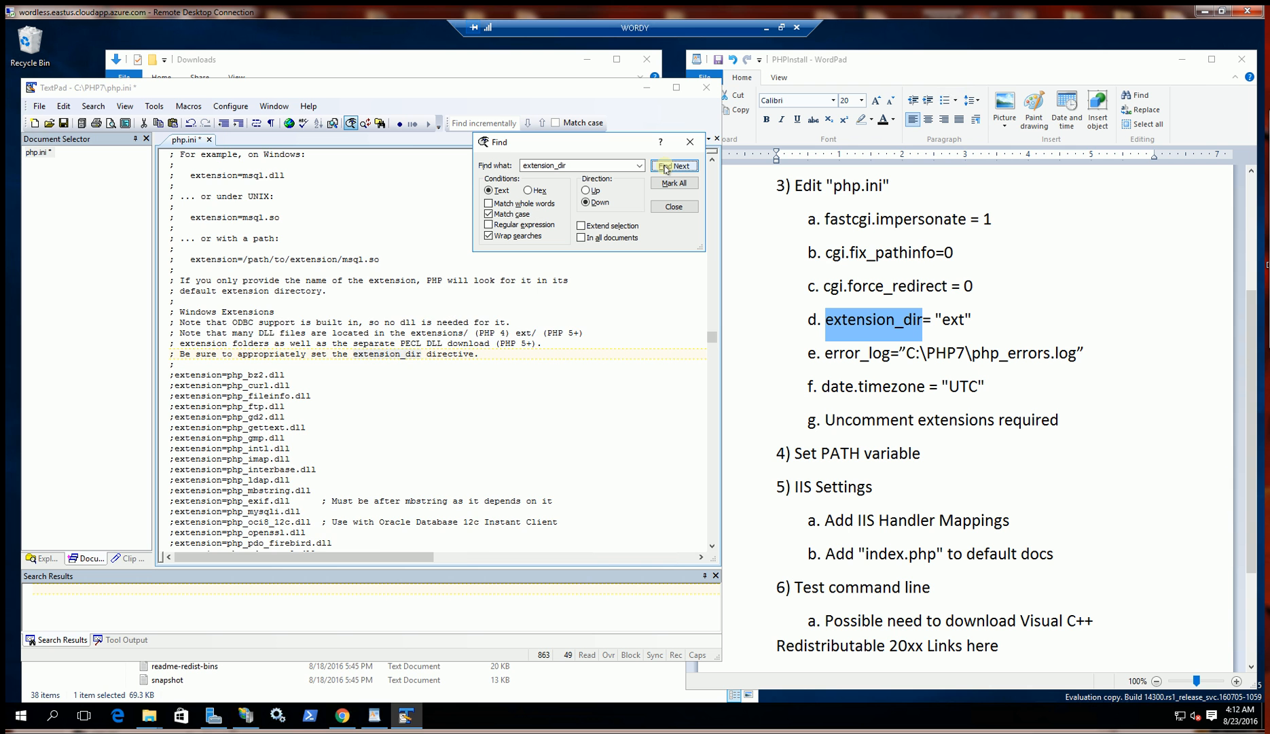
click(665, 167)
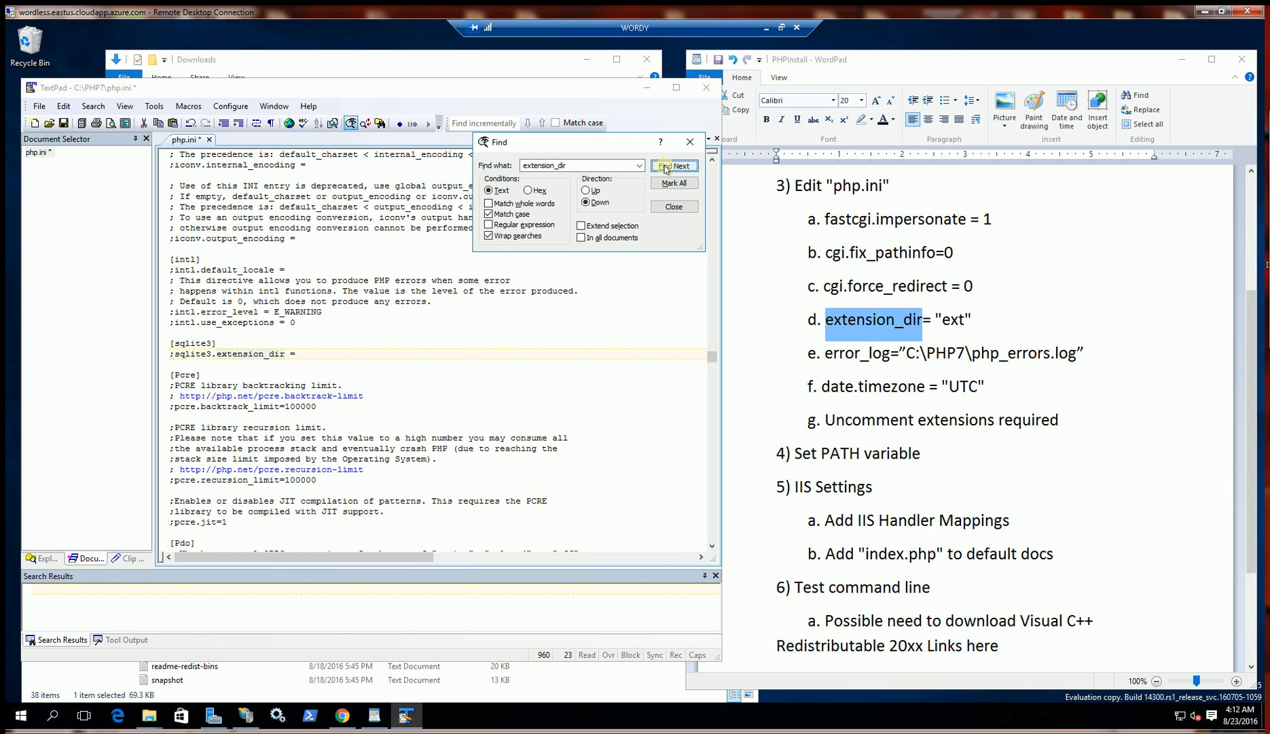
click(666, 166)
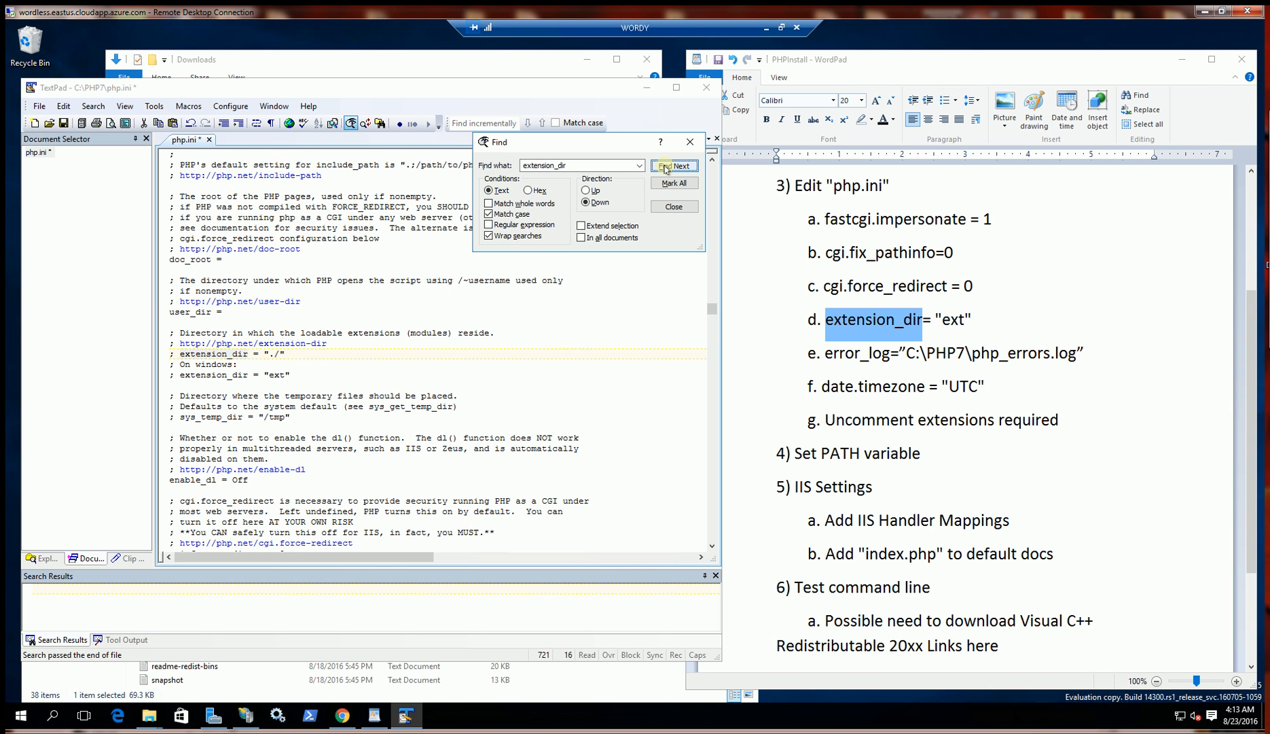
click(176, 375)
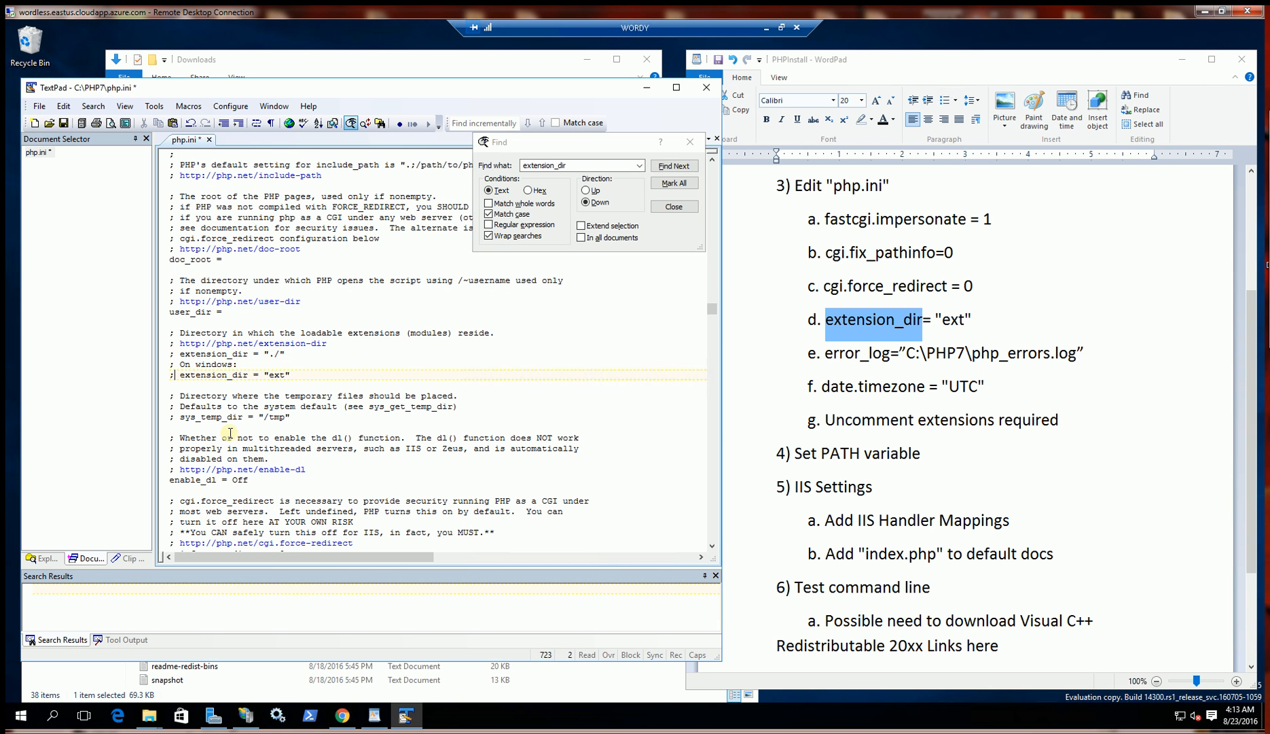
key(Delete)
key(Delete)
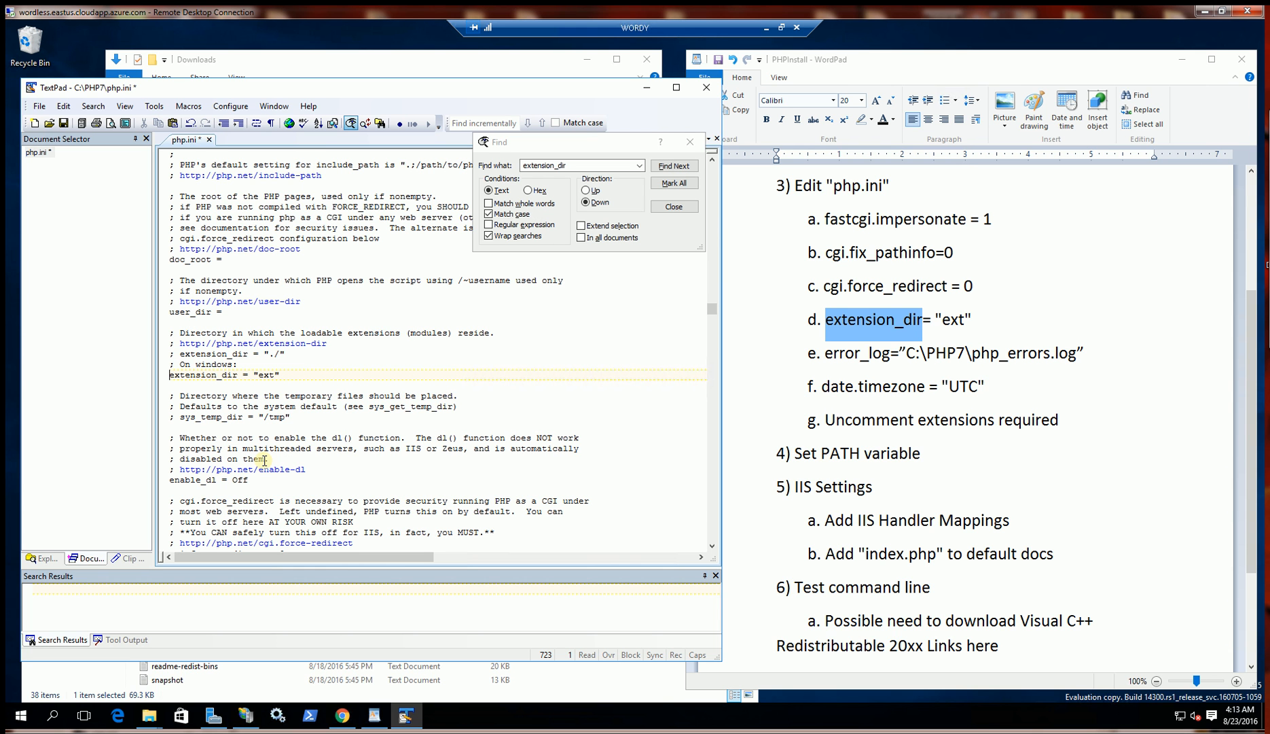
Step: Search php.ini for "error_log" up to the commented example line error_log = php_errors.log
double_click(861, 356)
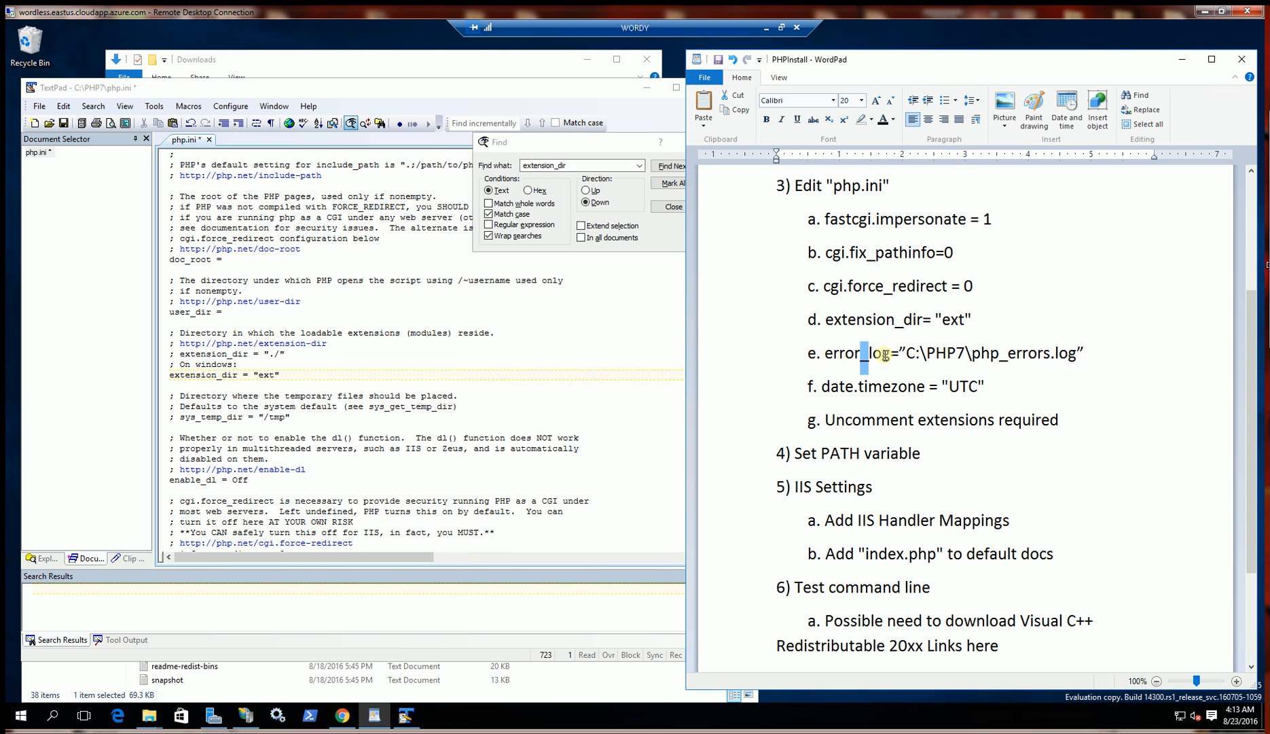
drag(832, 356, 883, 356)
key(ctrl+c)
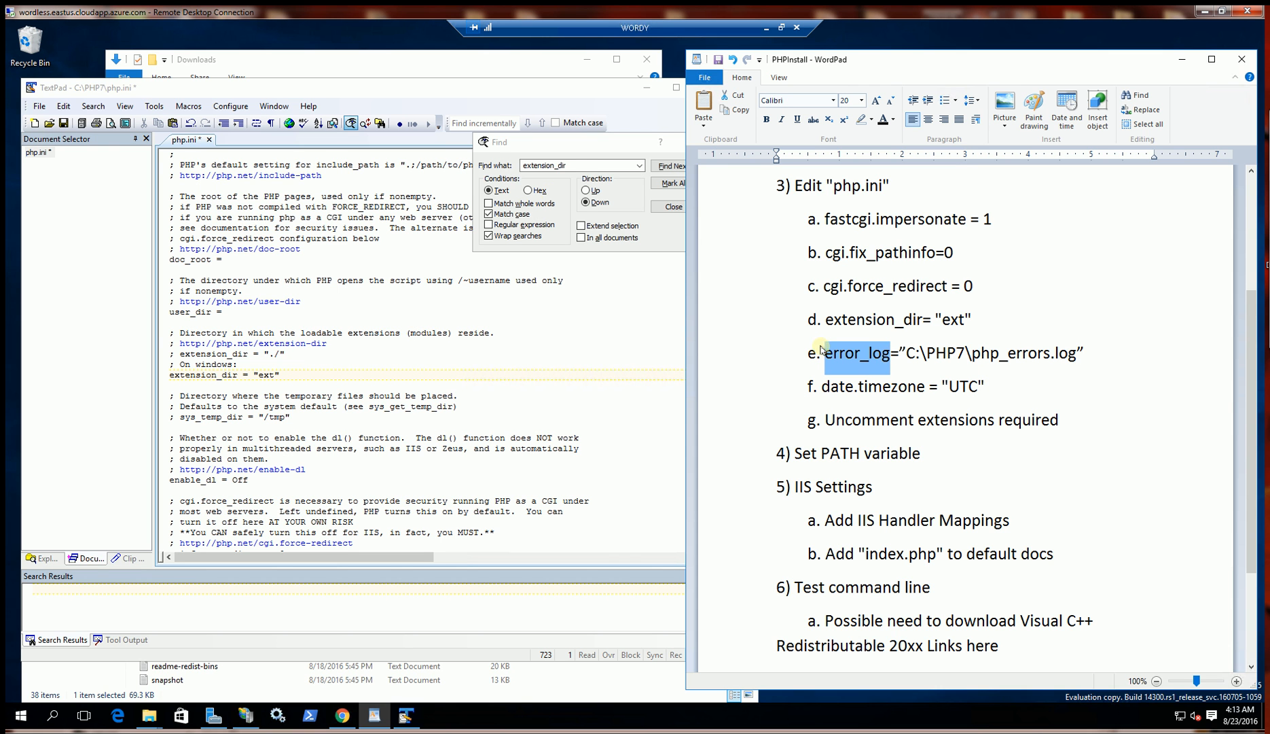
click(597, 166)
key(ctrl+v)
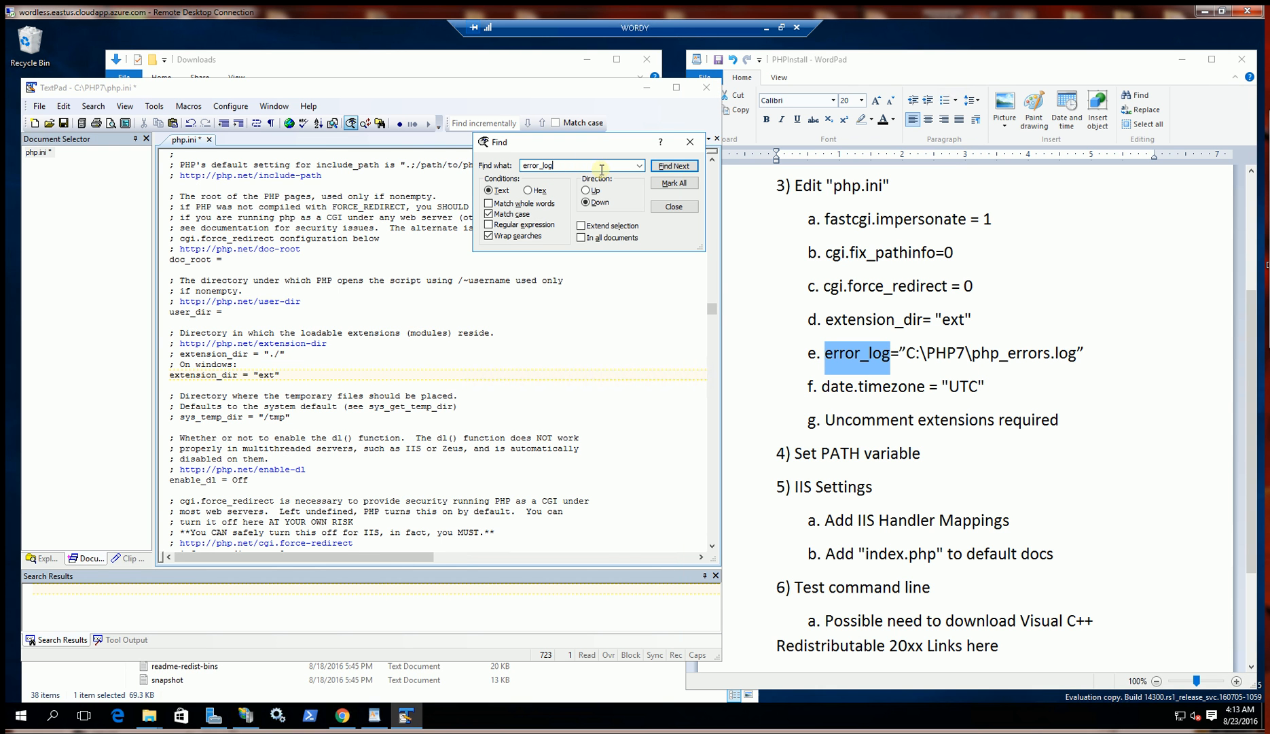
click(674, 166)
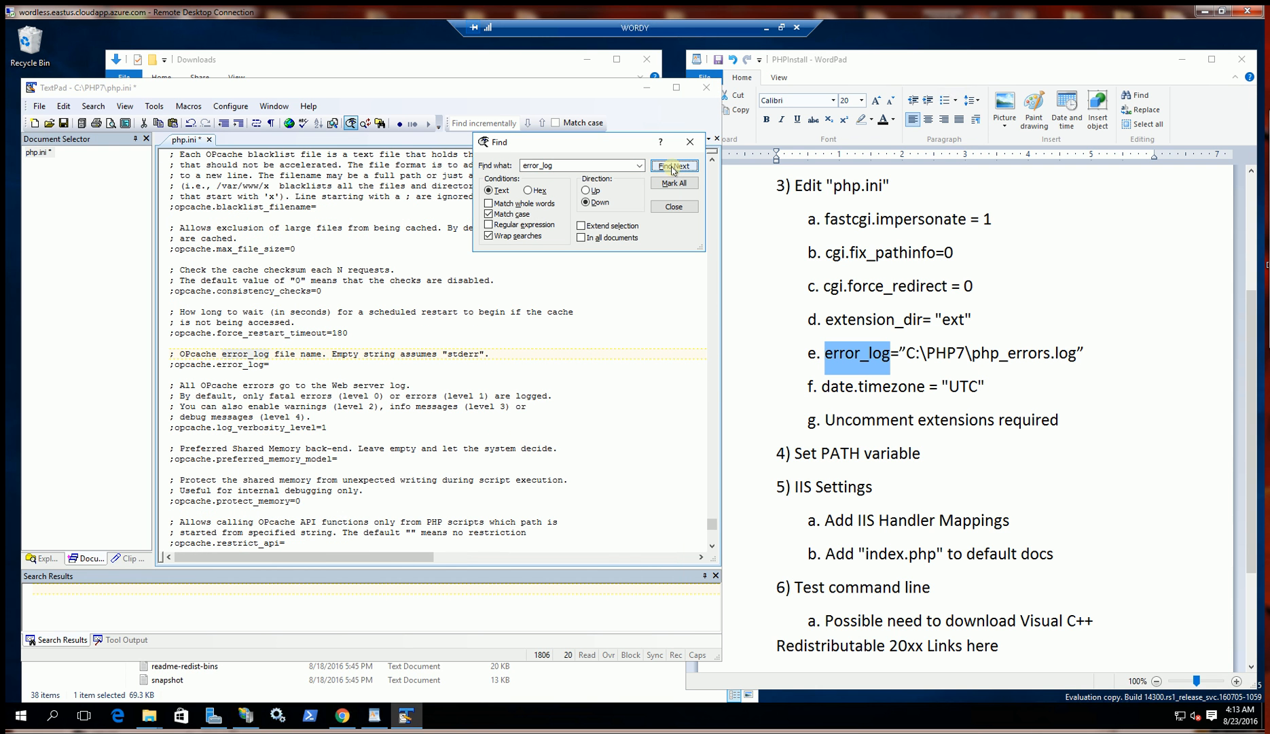
click(674, 167)
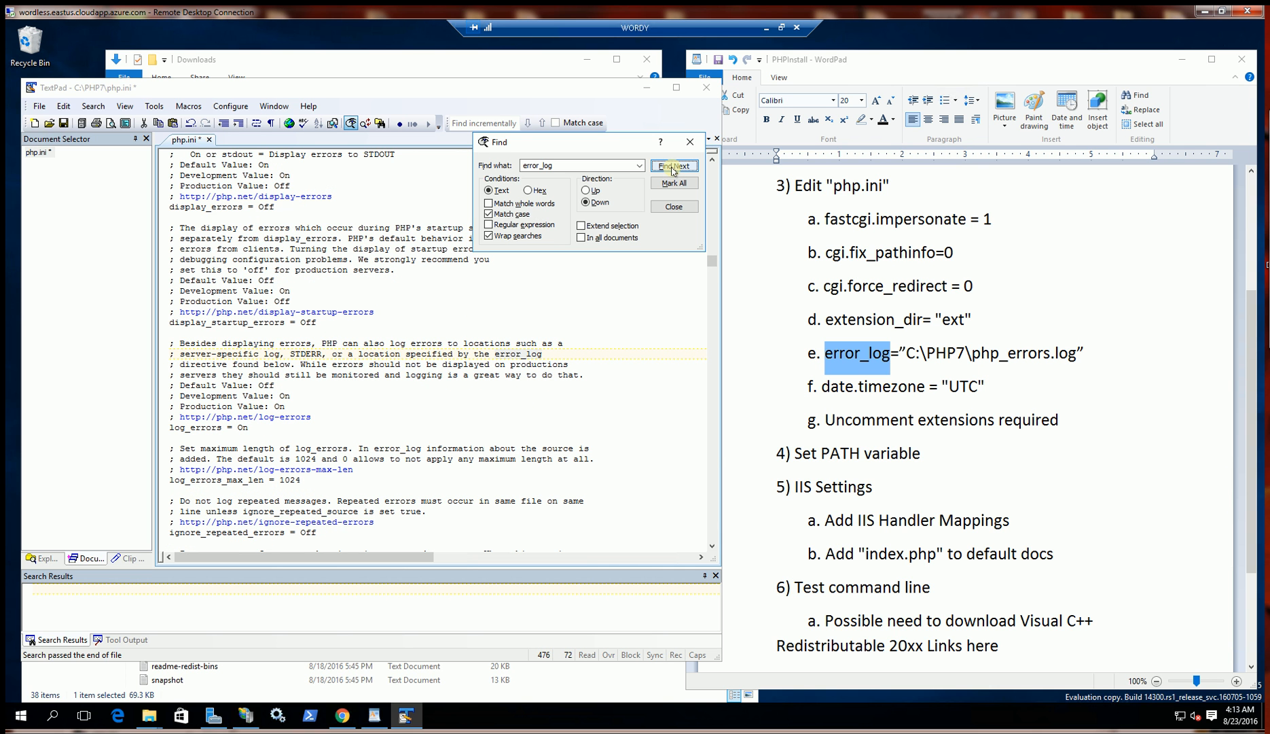
click(674, 167)
click(674, 167)
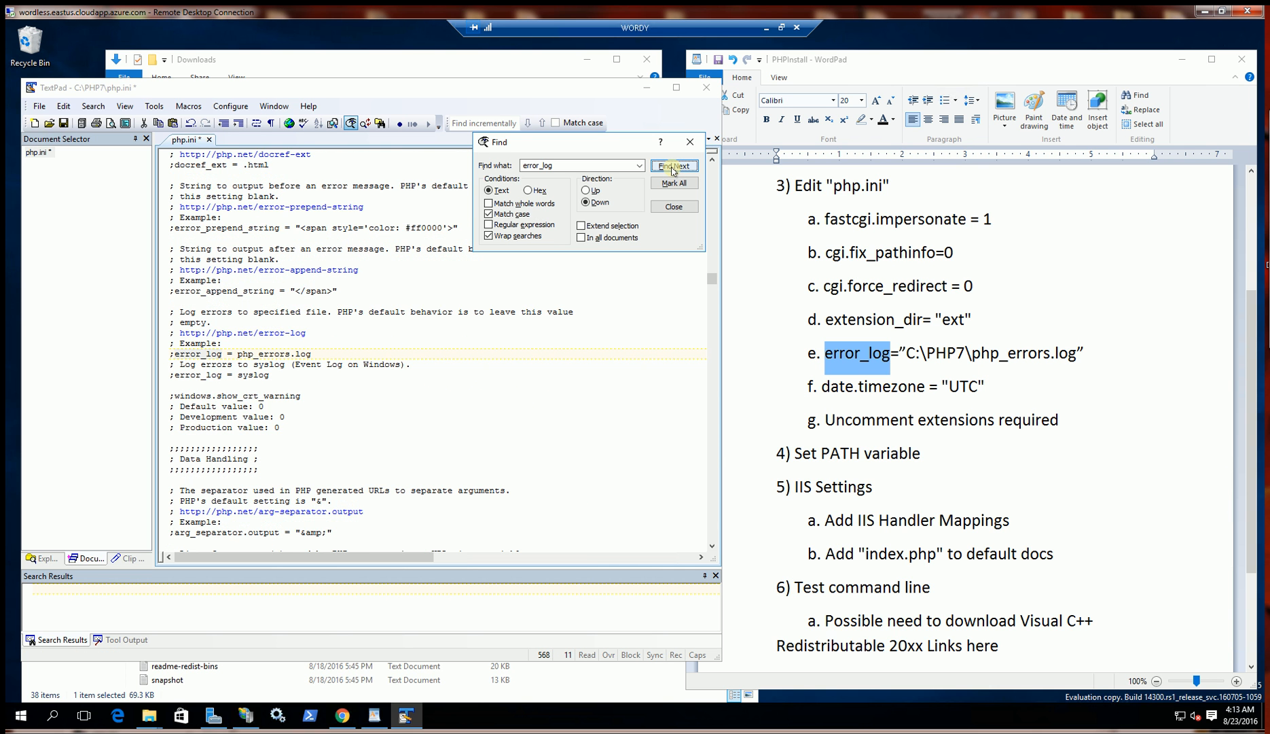
Step: Uncomment the error_log example line, set its value to "C:\PHP7\php_errors.log" and save php.ini
click(171, 354)
key(Delete)
key(End)
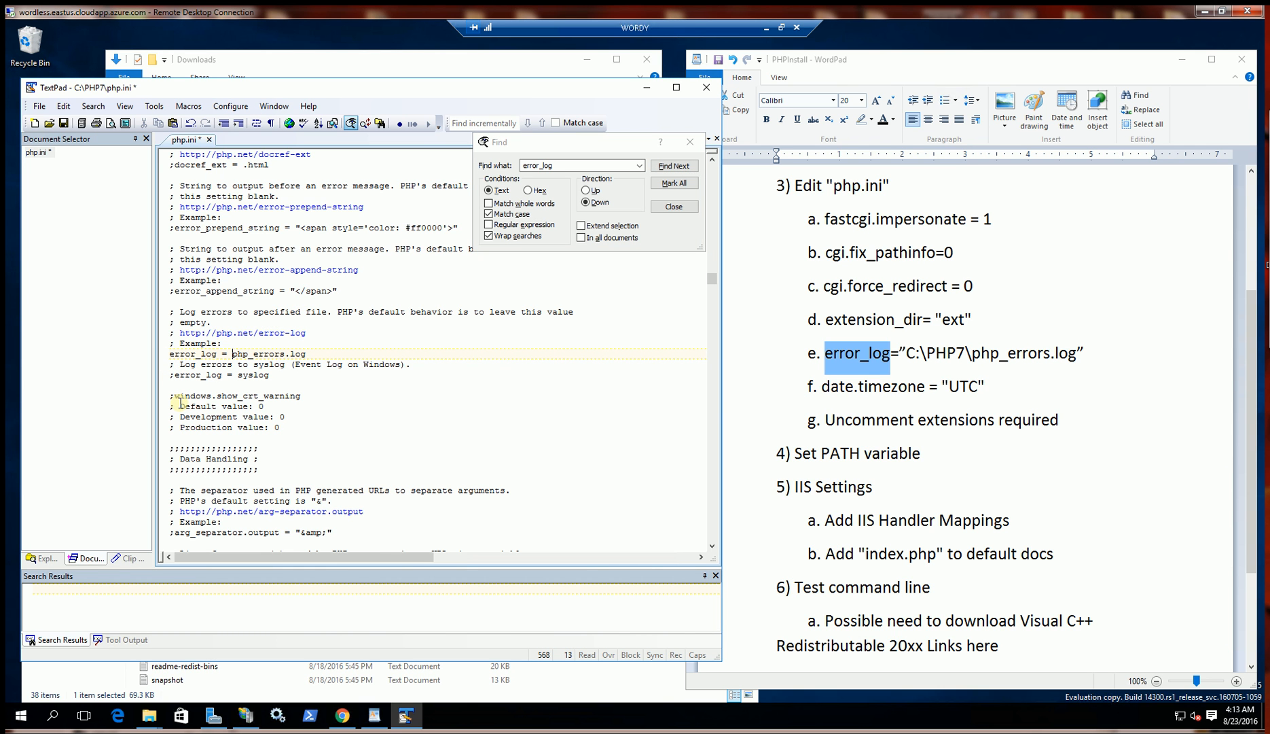
text("C:\PHP7\)
key(ctrl+s)
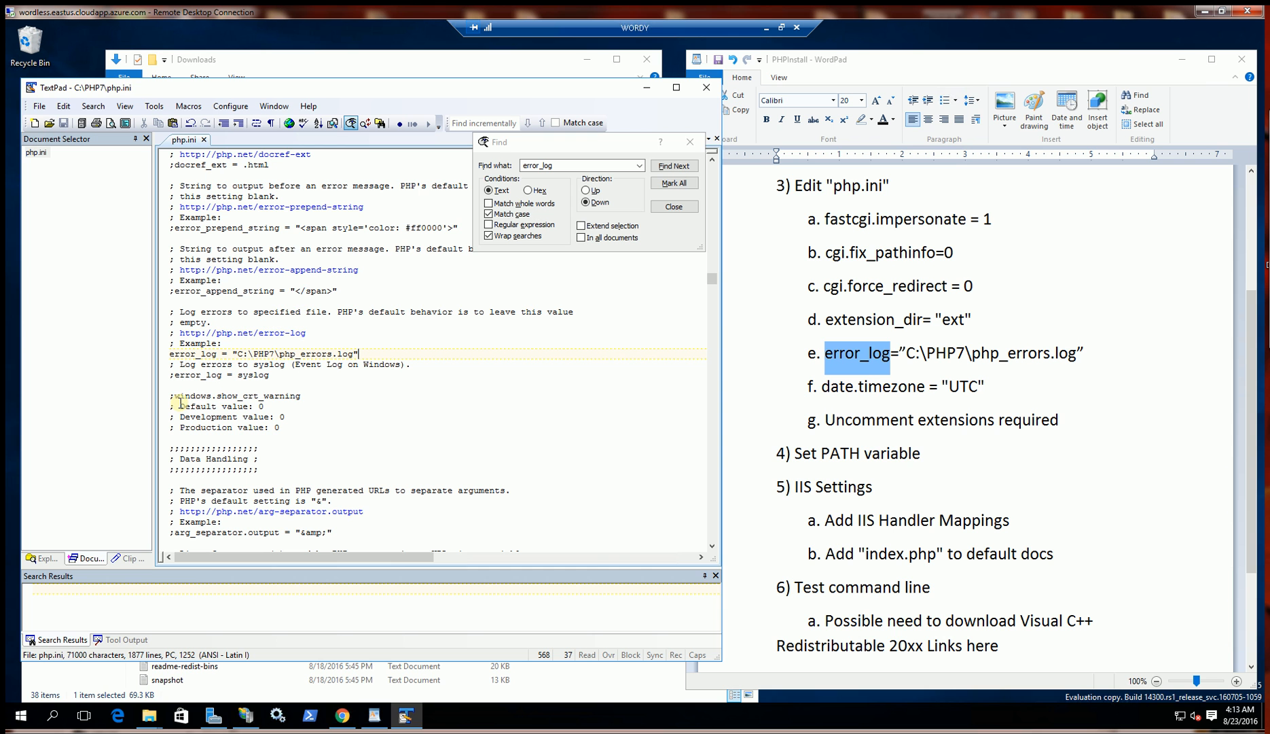
Step: Find date.timezone in php.ini by searching for "timezone", uncomment it with the value "UTC" and save the file
double_click(895, 387)
key(ctrl+c)
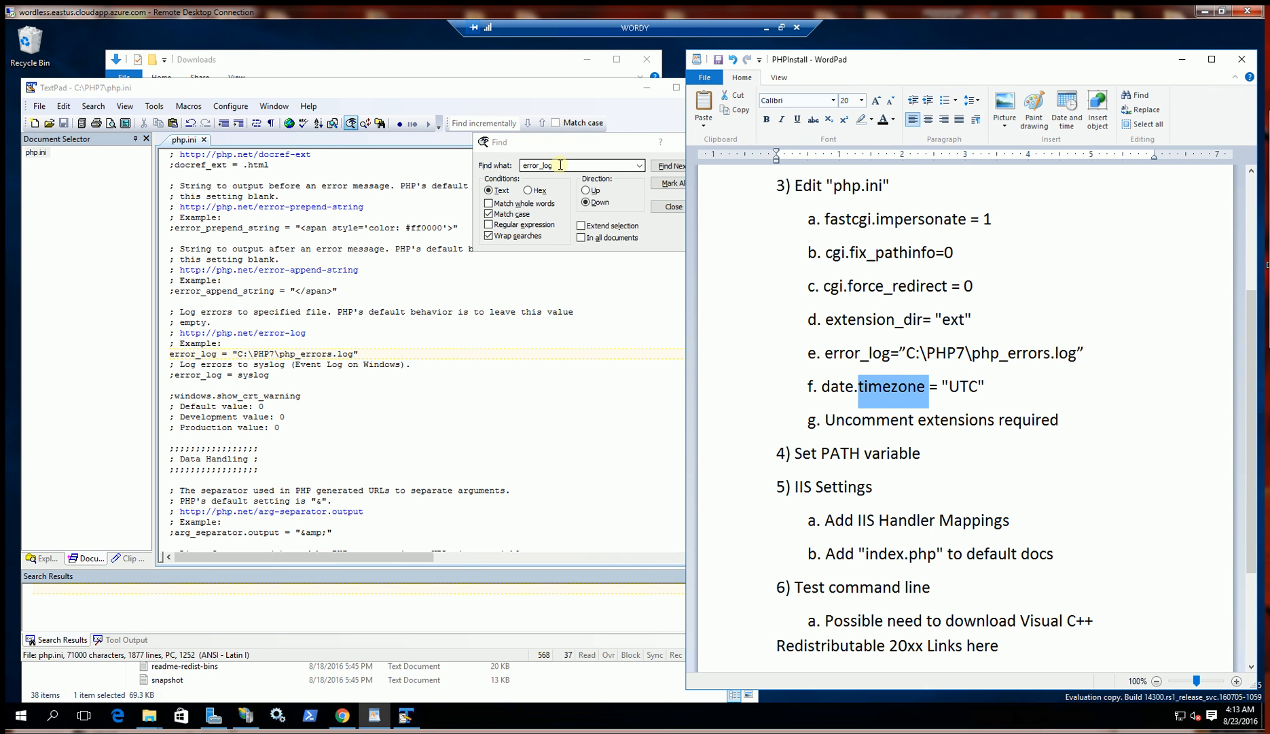
drag(558, 167, 490, 168)
key(ctrl+v)
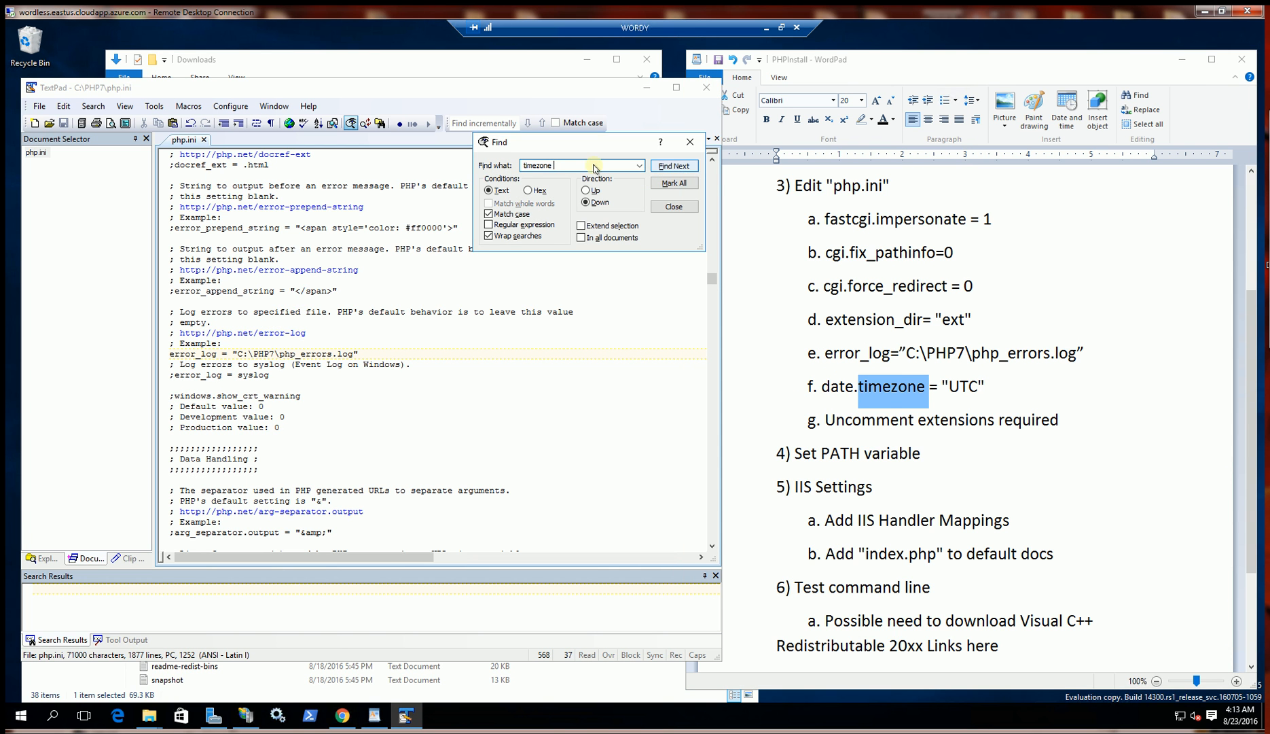
click(667, 166)
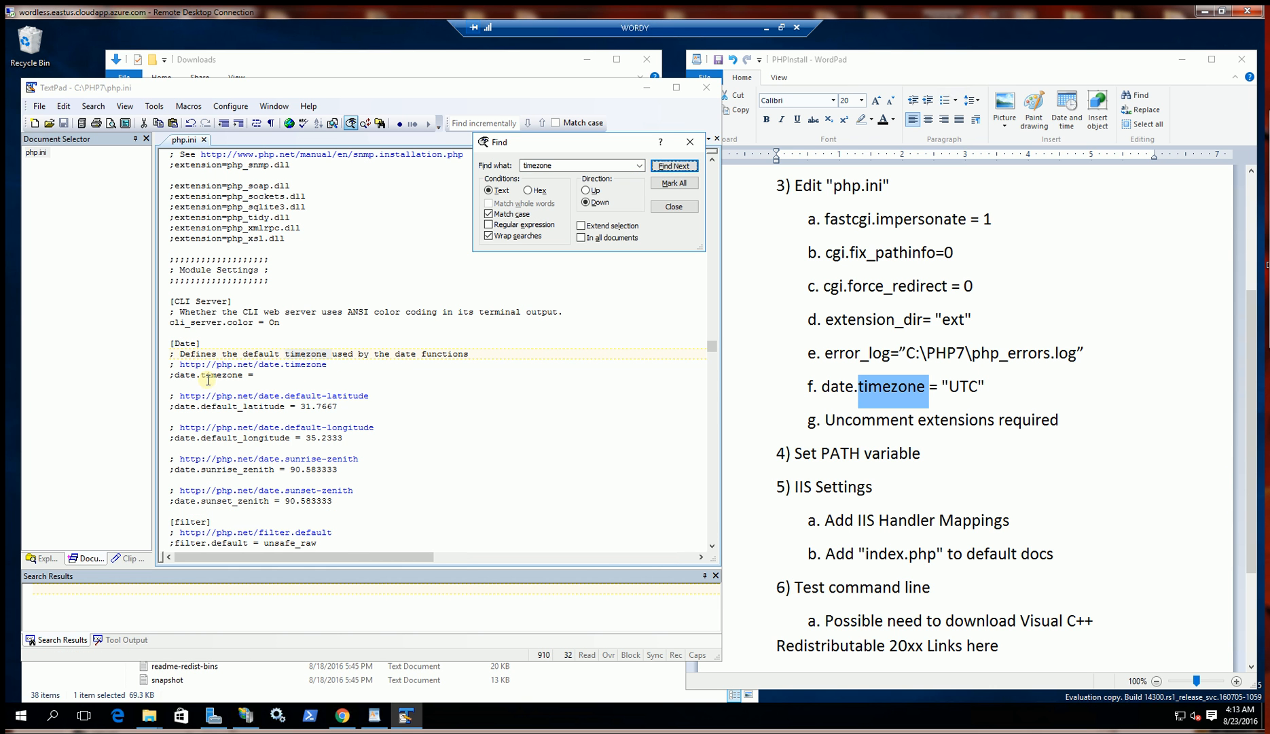
click(174, 375)
key(BackSpace)
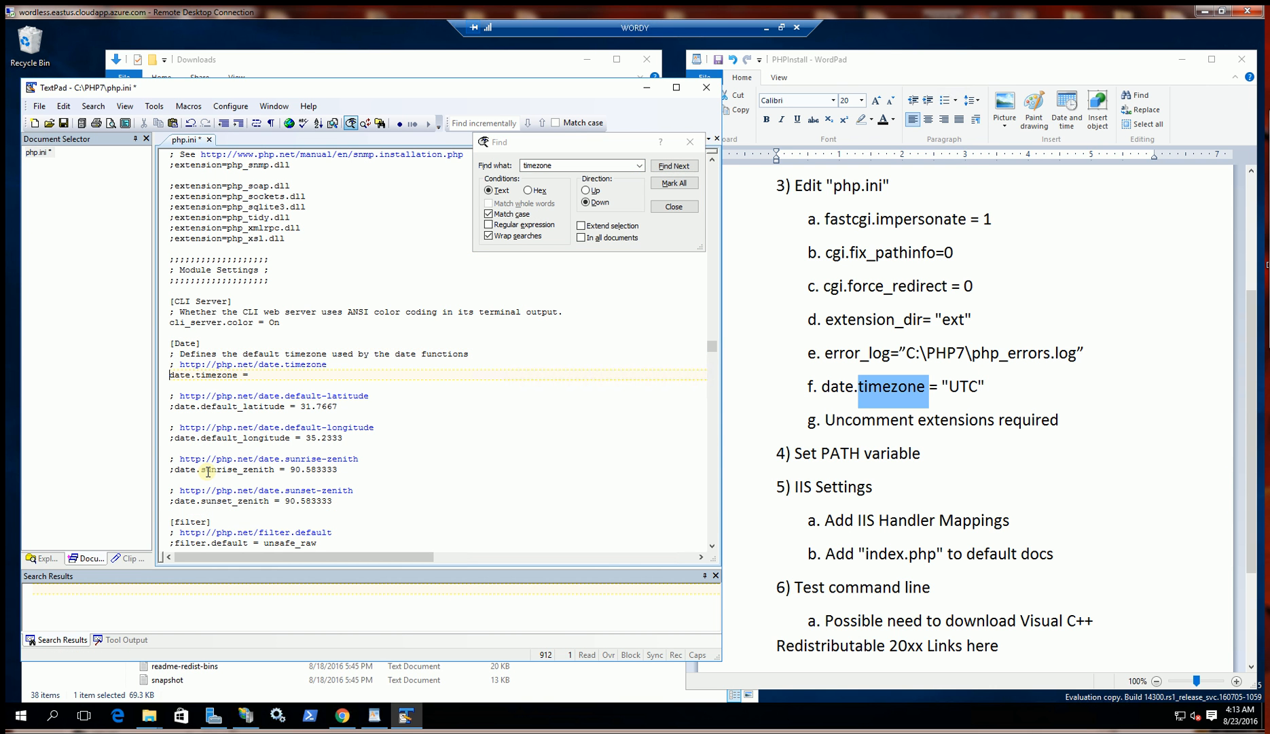
key(End)
text("UTC)
key(ctrl+s)
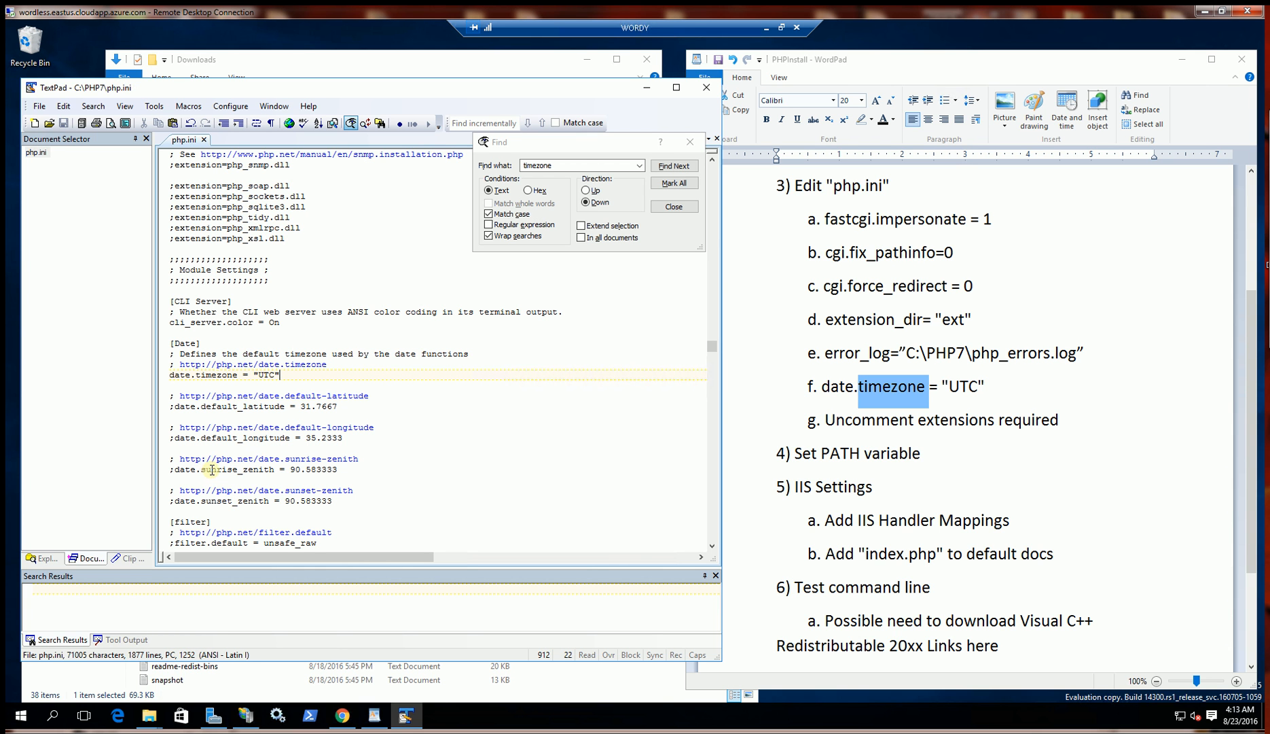
Step: Search php.ini for "extension=" and go to the list of Windows extensions
double_click(578, 166)
text(ex)
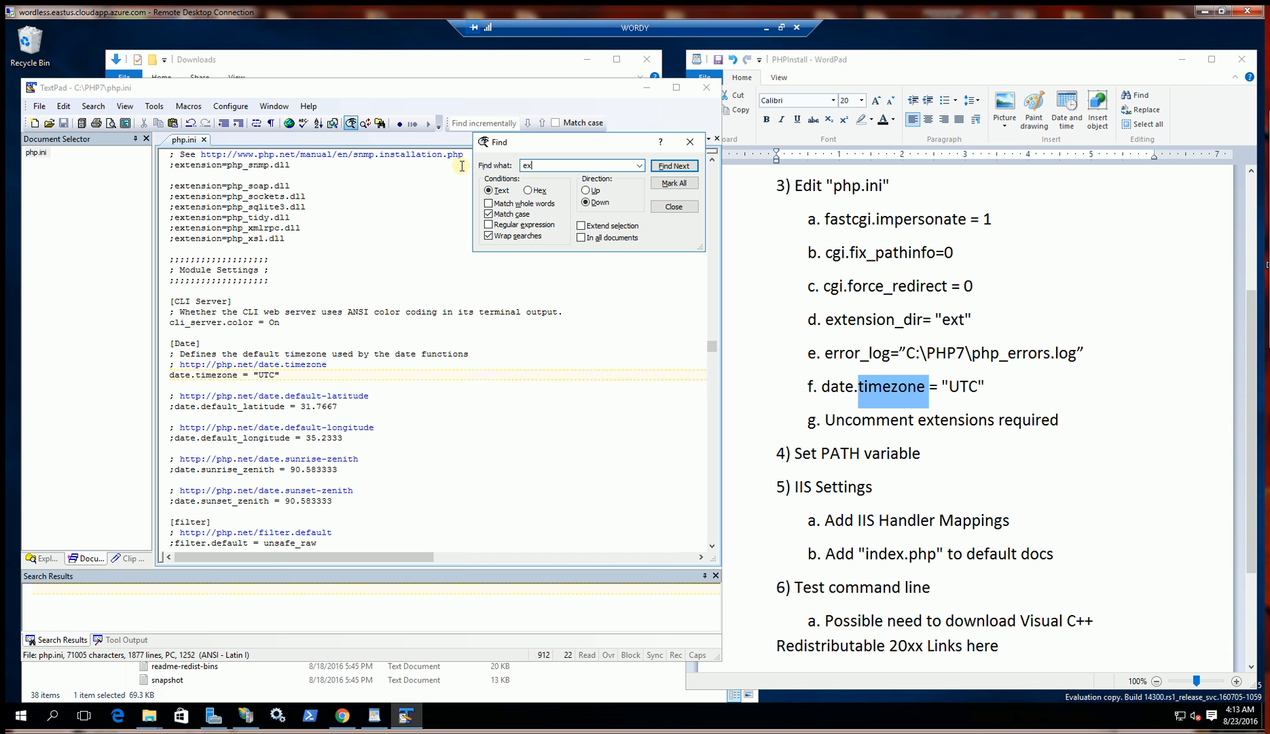
text(tension=)
key(Return)
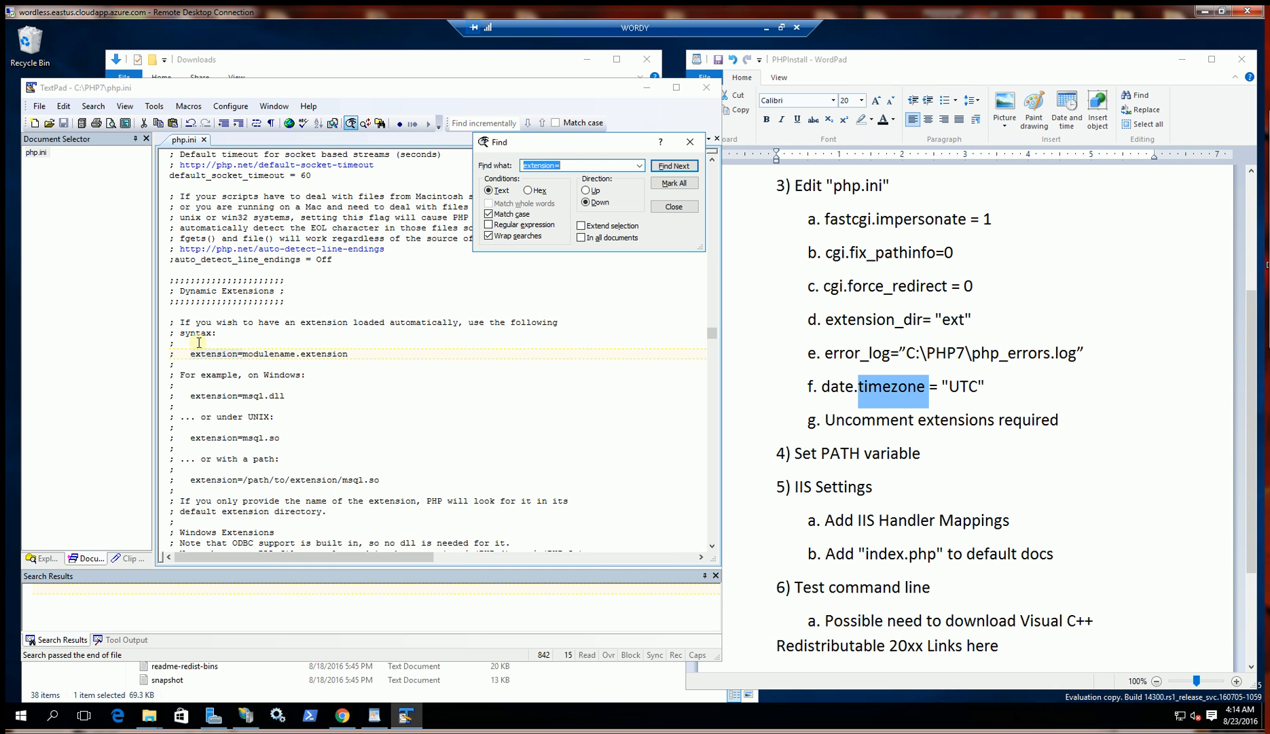
click(335, 403)
scroll(336, 403, down, 9)
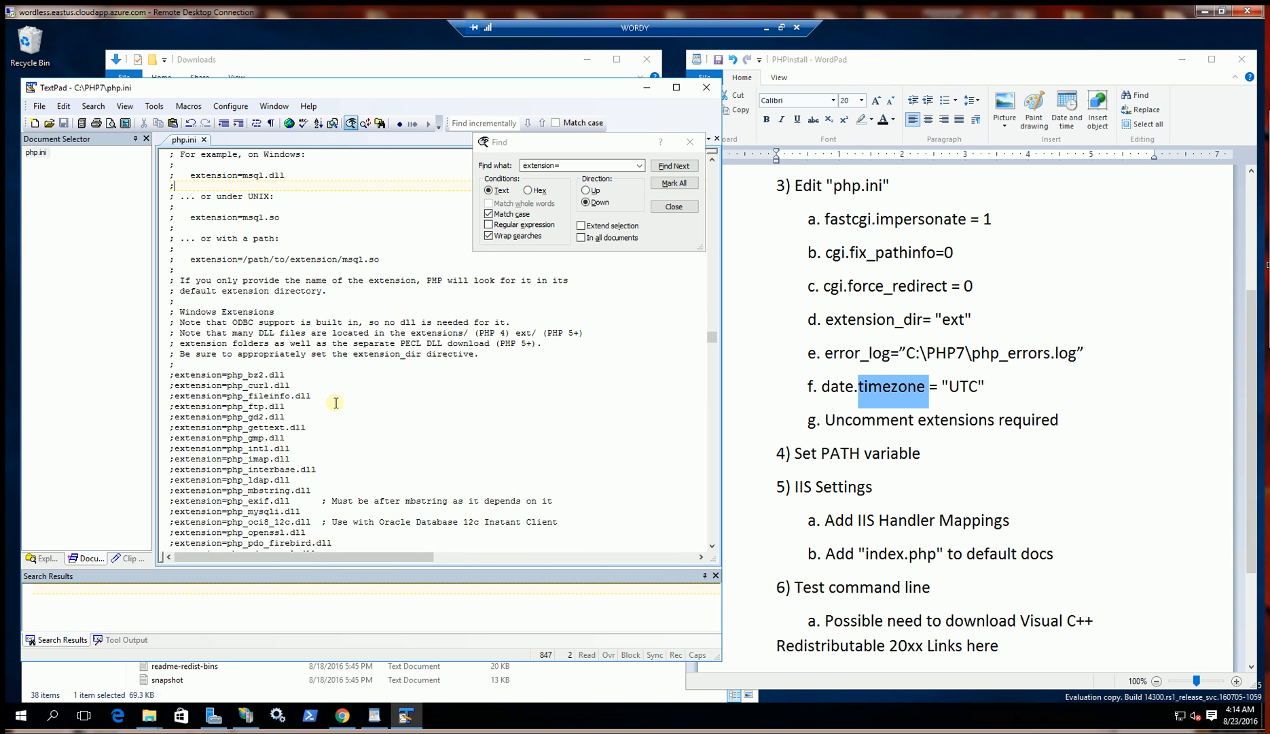
scroll(336, 403, down, 1)
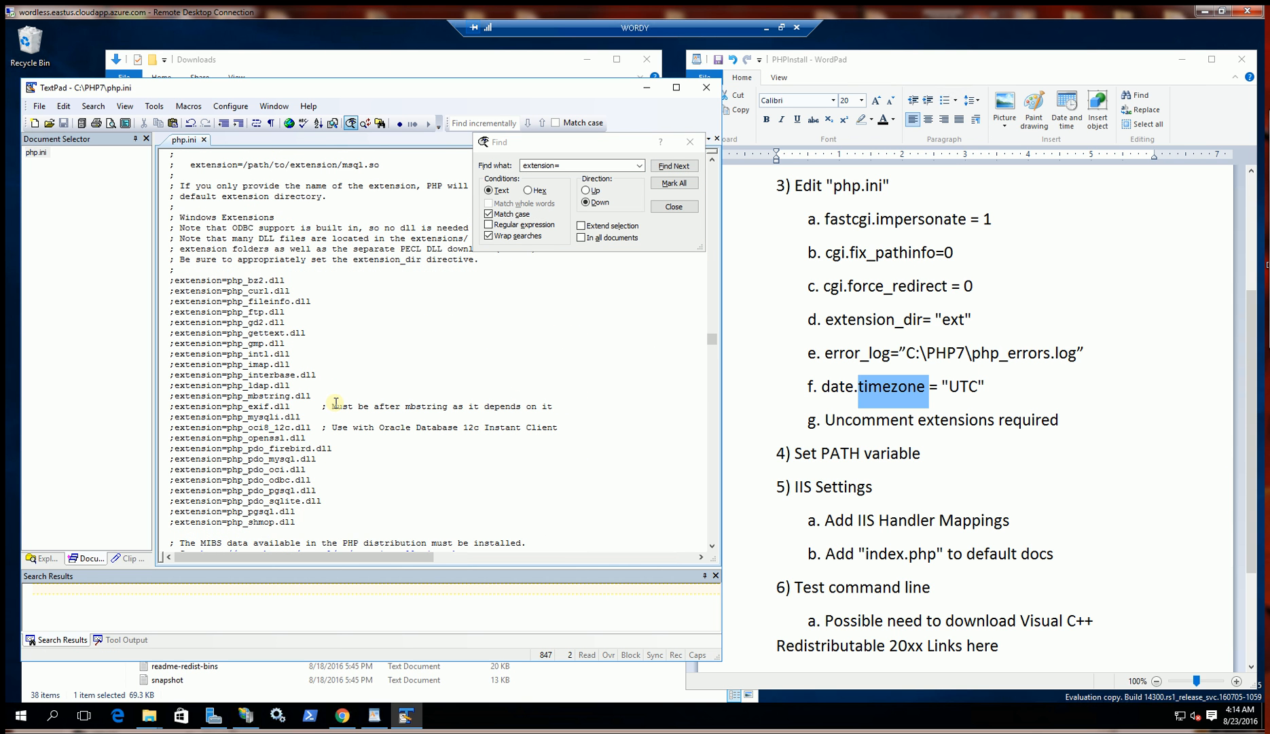
Step: Uncomment the php_mysqli.dll and php_pdo_mysql.dll extension lines and save php.ini
click(172, 418)
key(Delete)
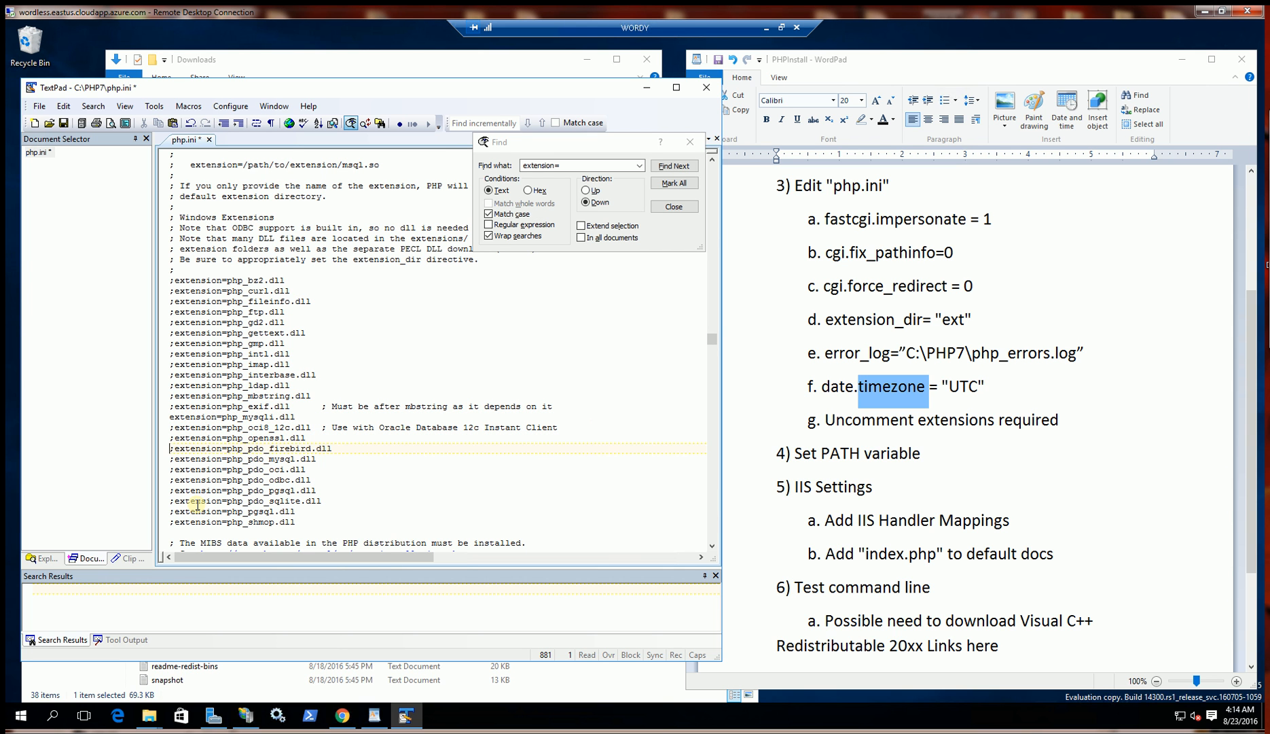
key(Down)
key(Delete)
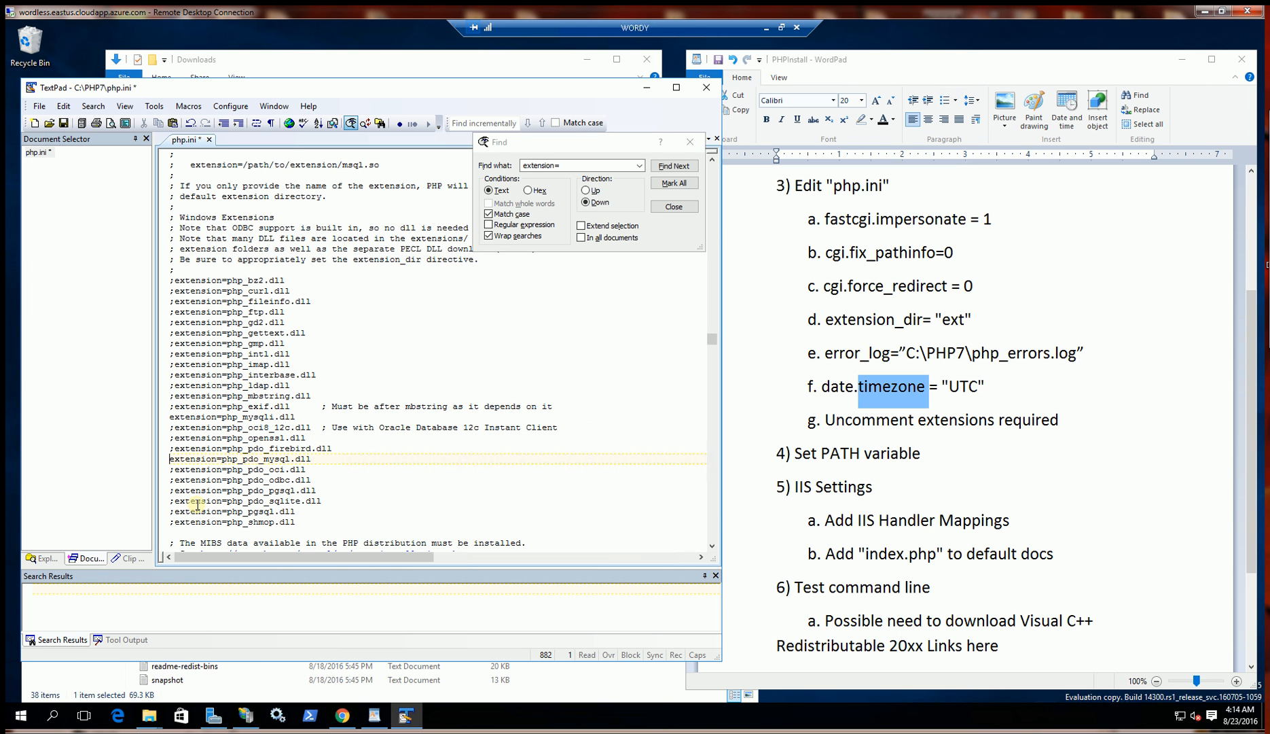
key(ctrl+s)
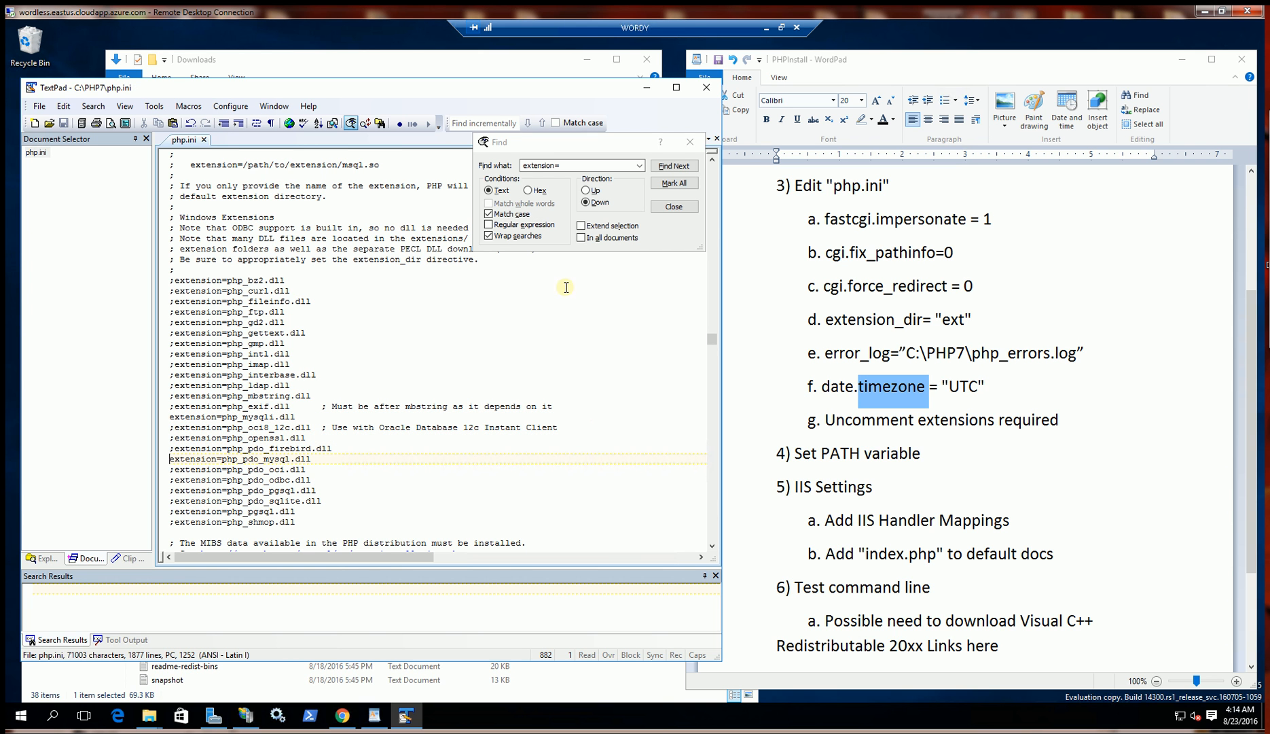
Step: Close the search dialog and the text editor holding php.ini
click(567, 357)
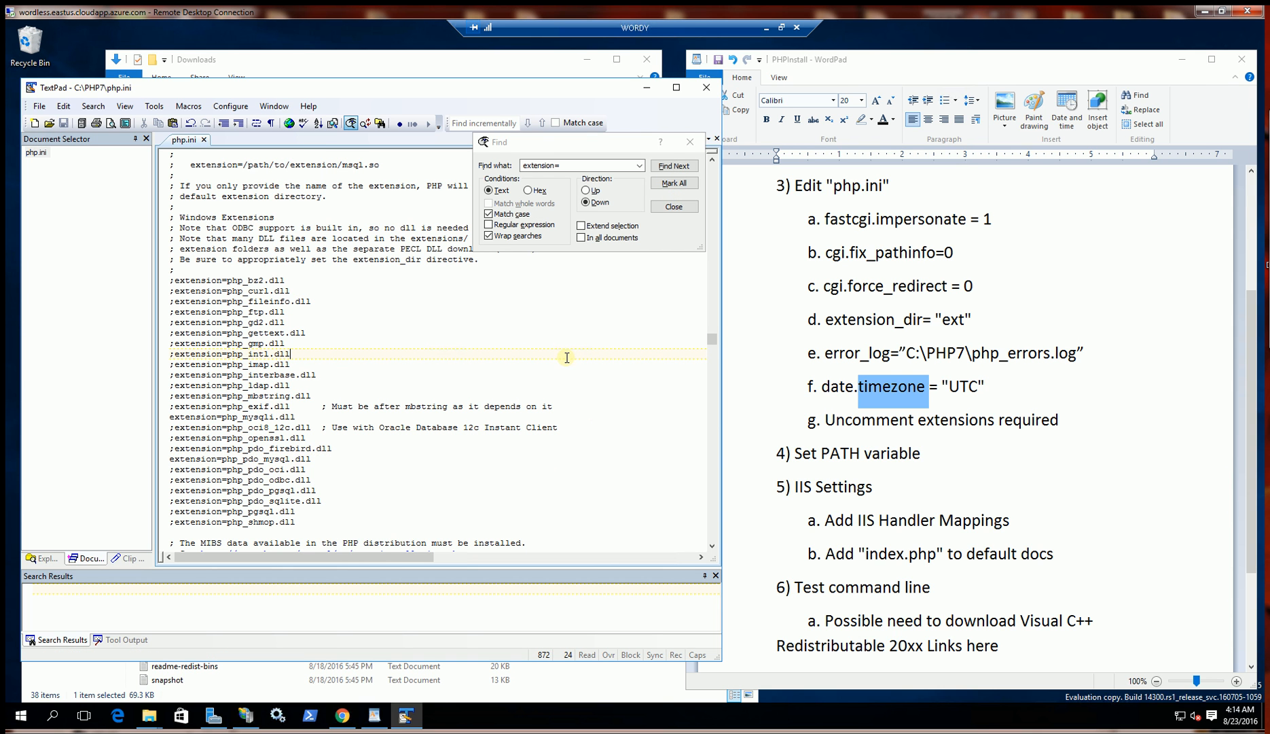
click(690, 142)
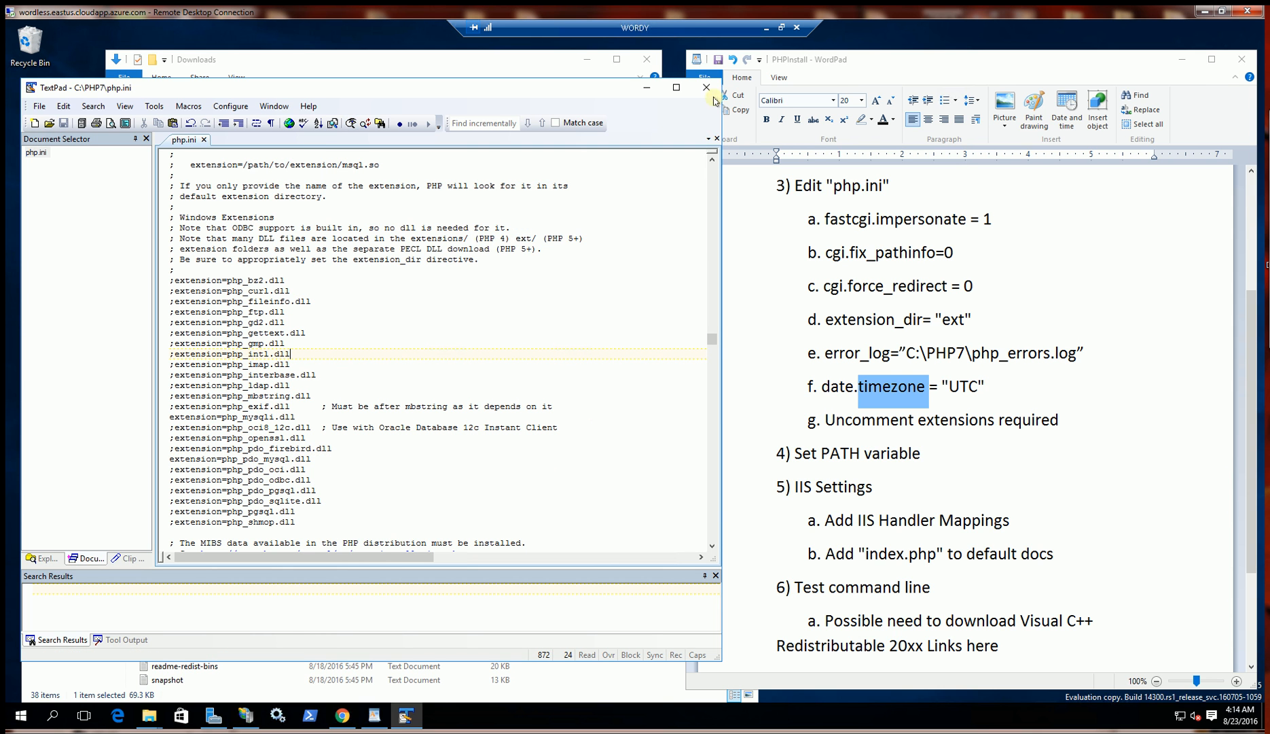
click(709, 91)
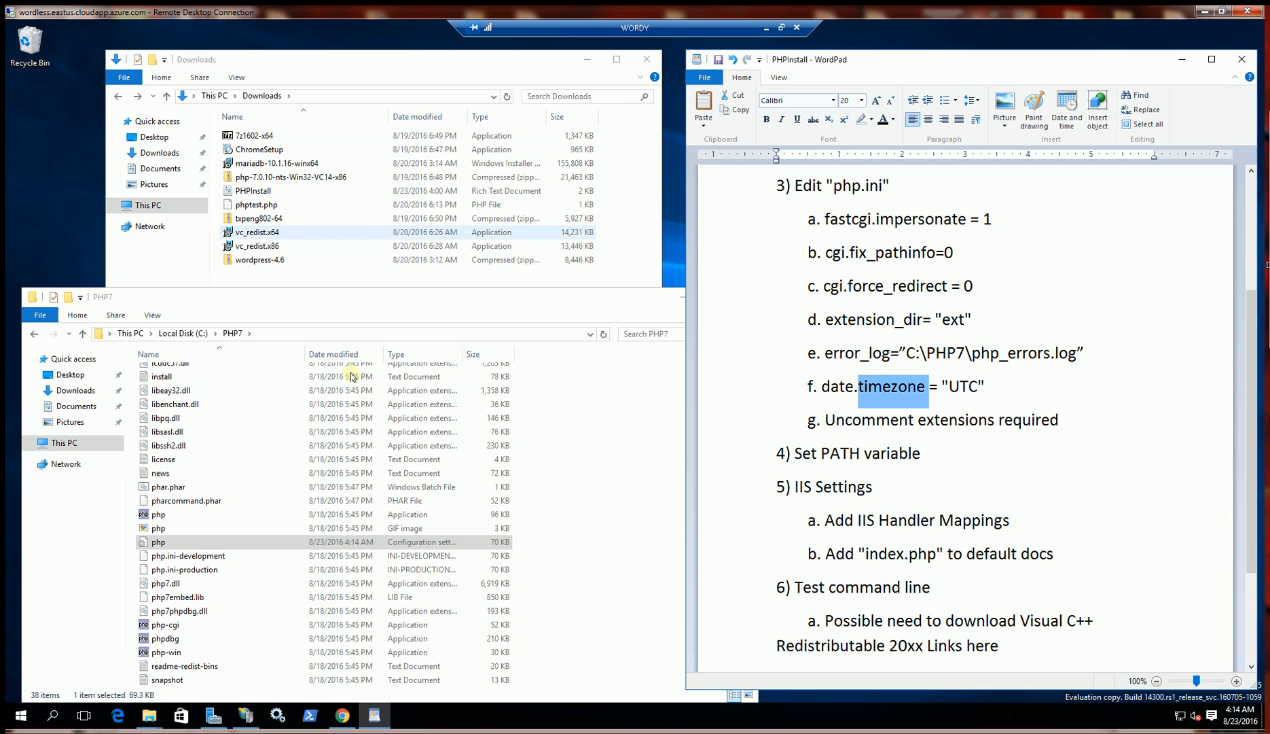
Step: Open the Windows environment variables from the advanced system settings
click(19, 721)
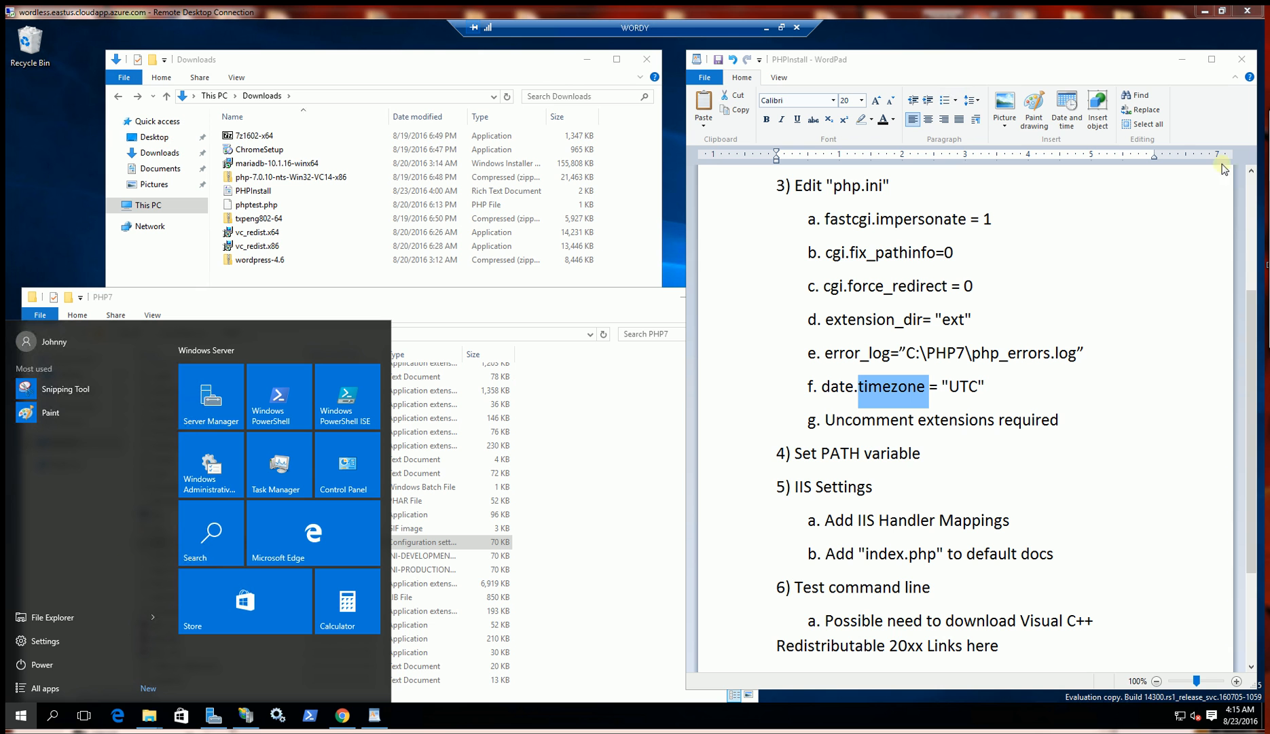
right_click(21, 715)
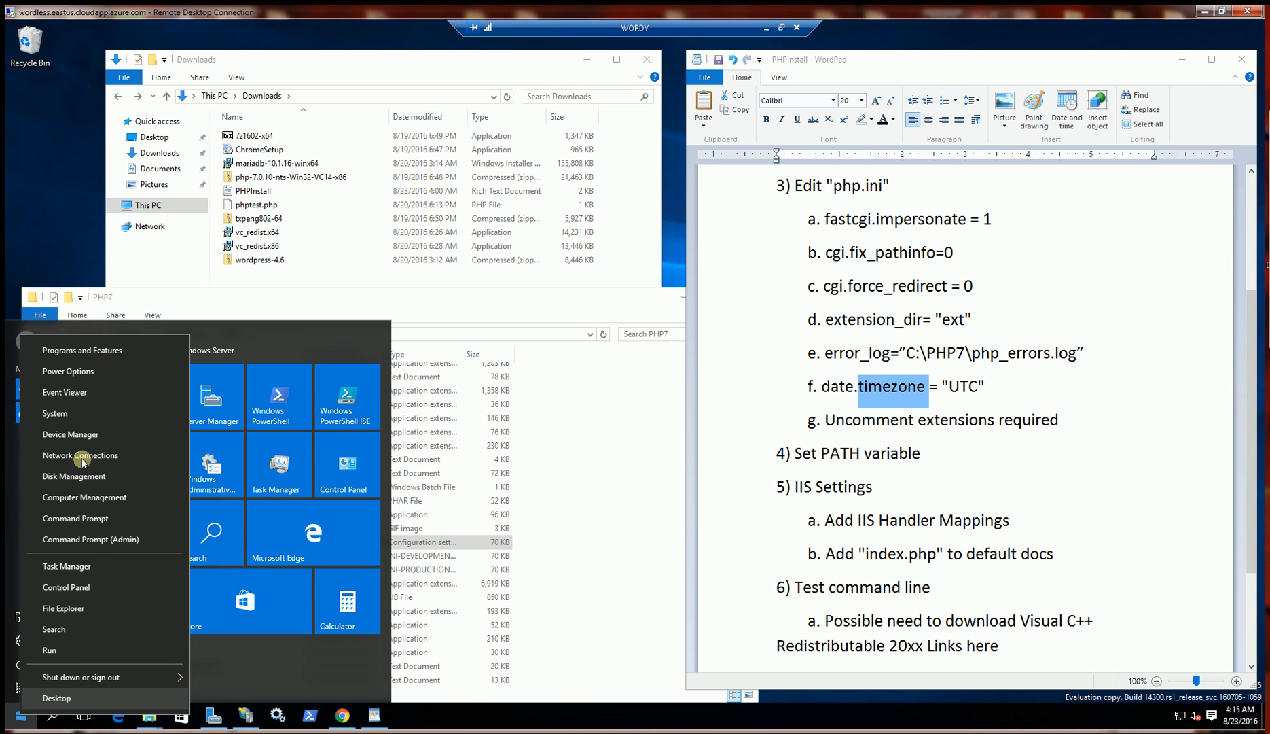
click(74, 414)
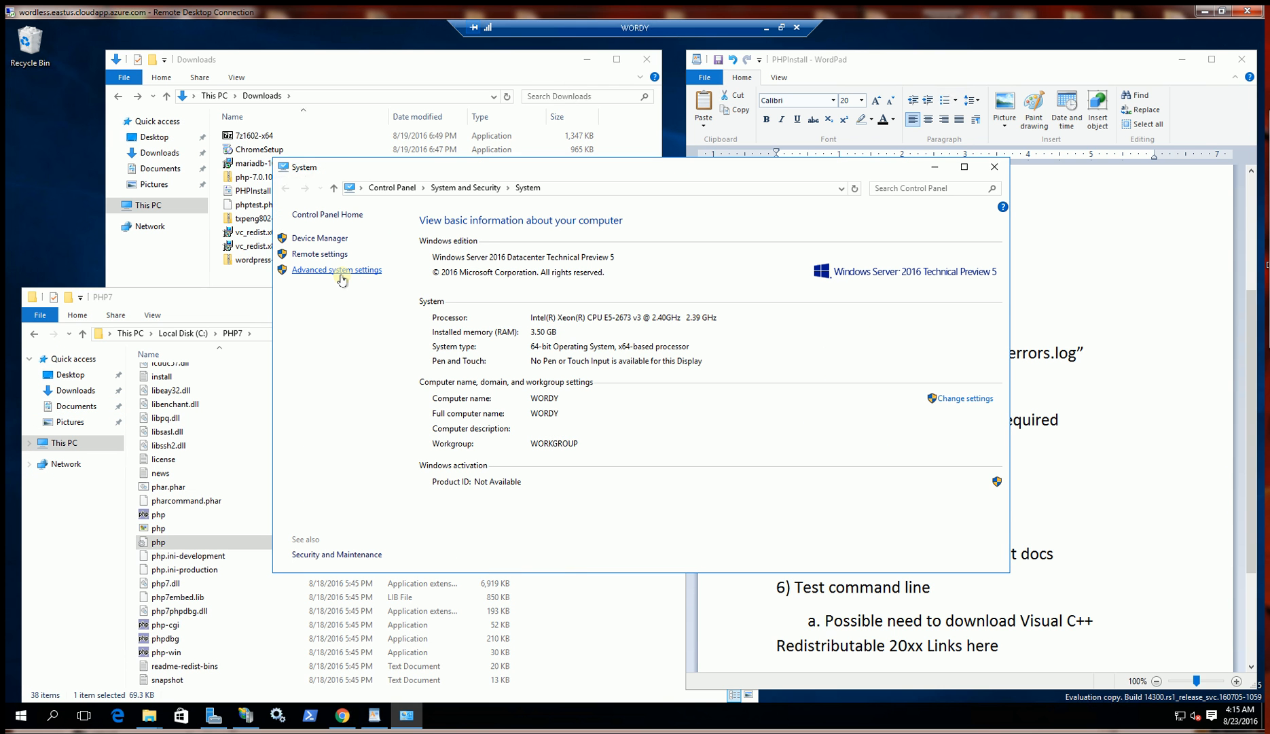
click(340, 271)
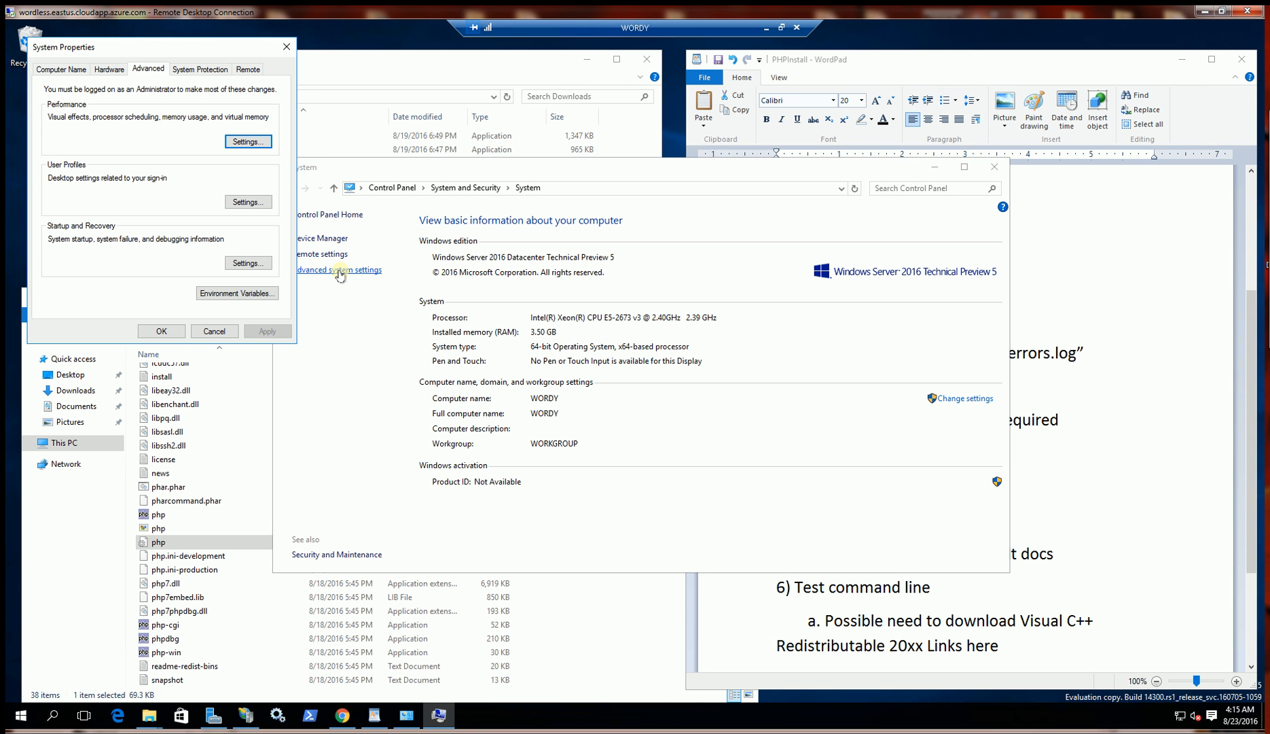
click(241, 294)
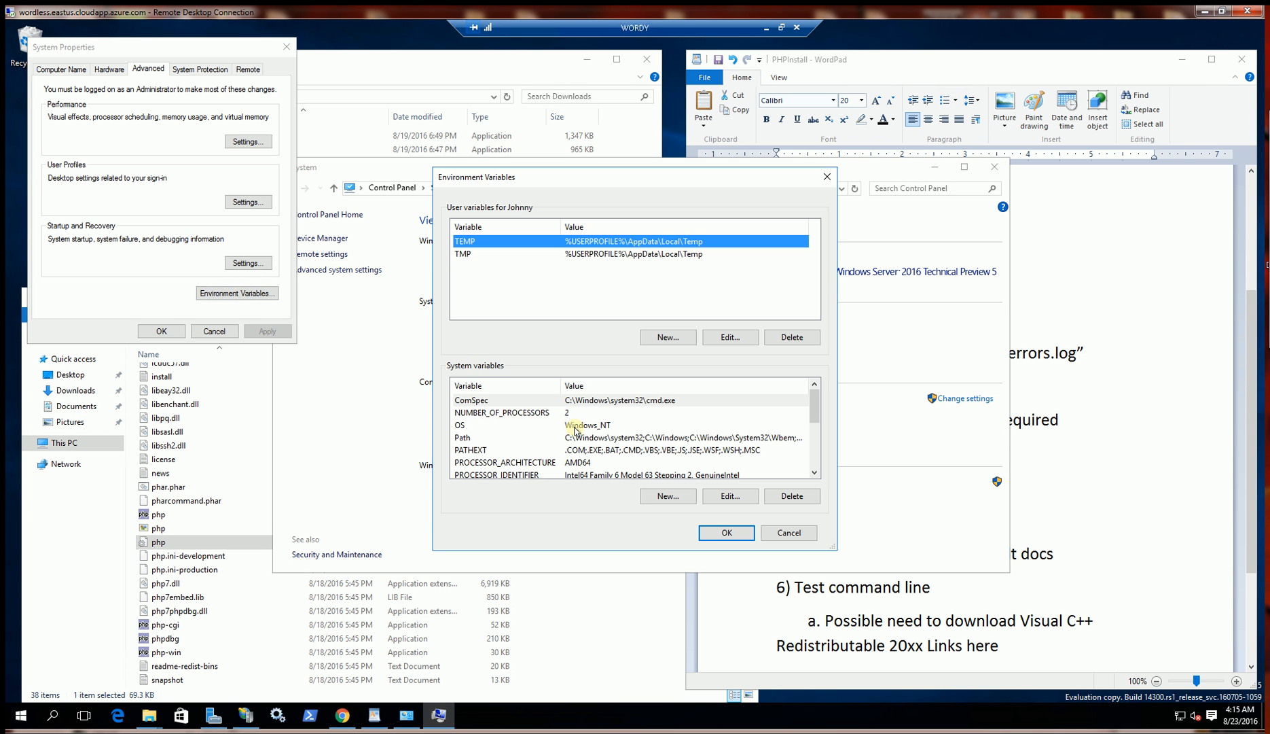
Step: Add C:\PHP7 as a new entry to the system Path variable and confirm the changes through to System Properties
click(503, 438)
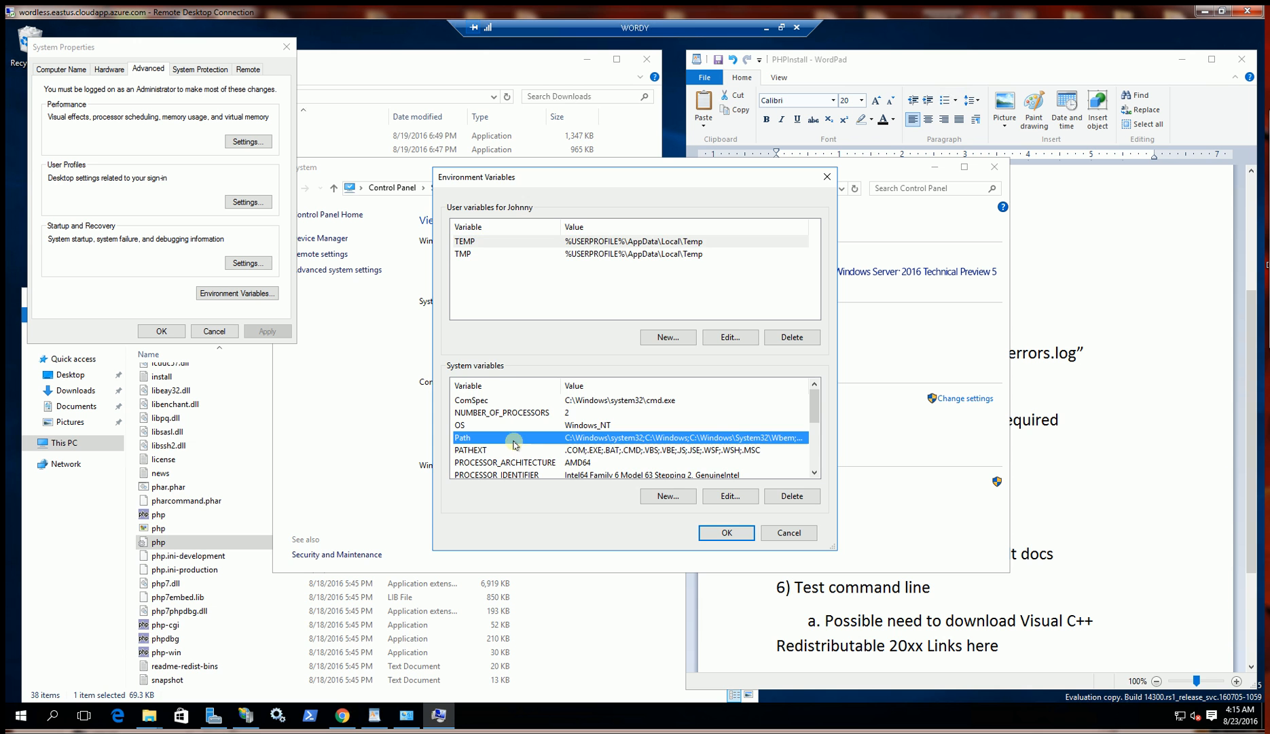
double_click(559, 439)
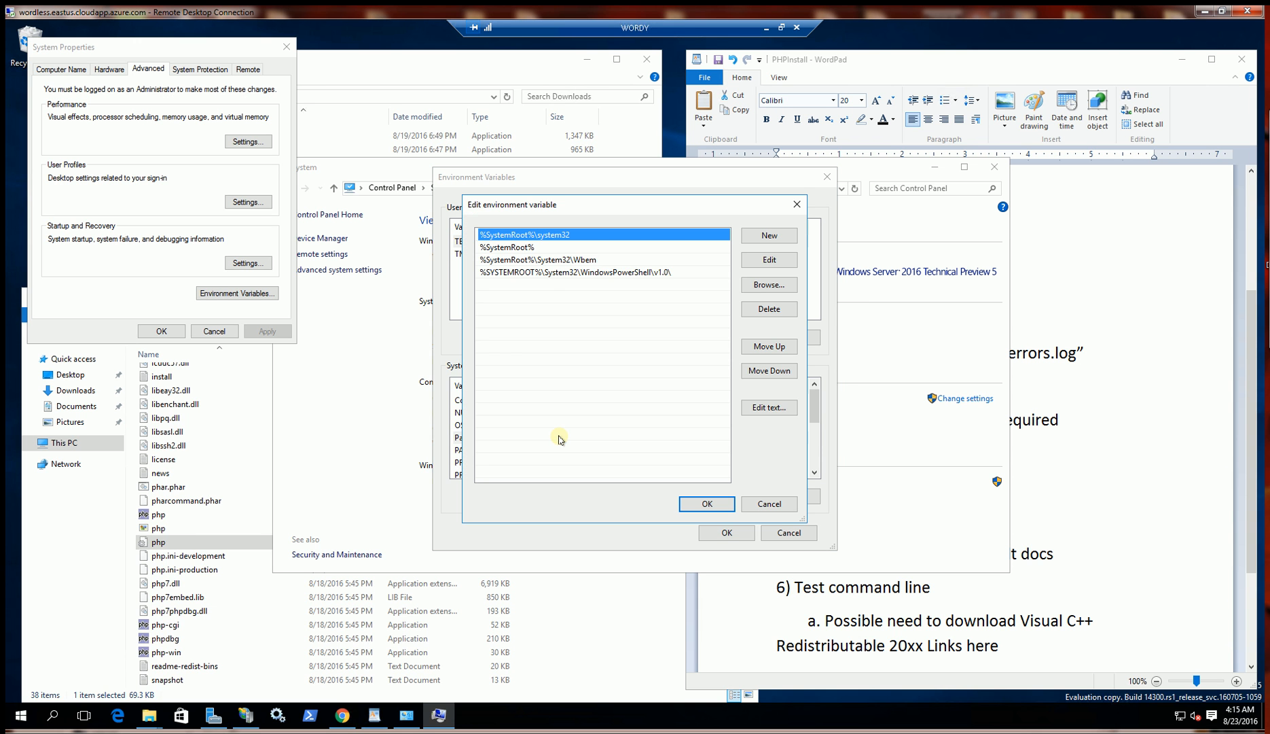
click(654, 291)
double_click(656, 313)
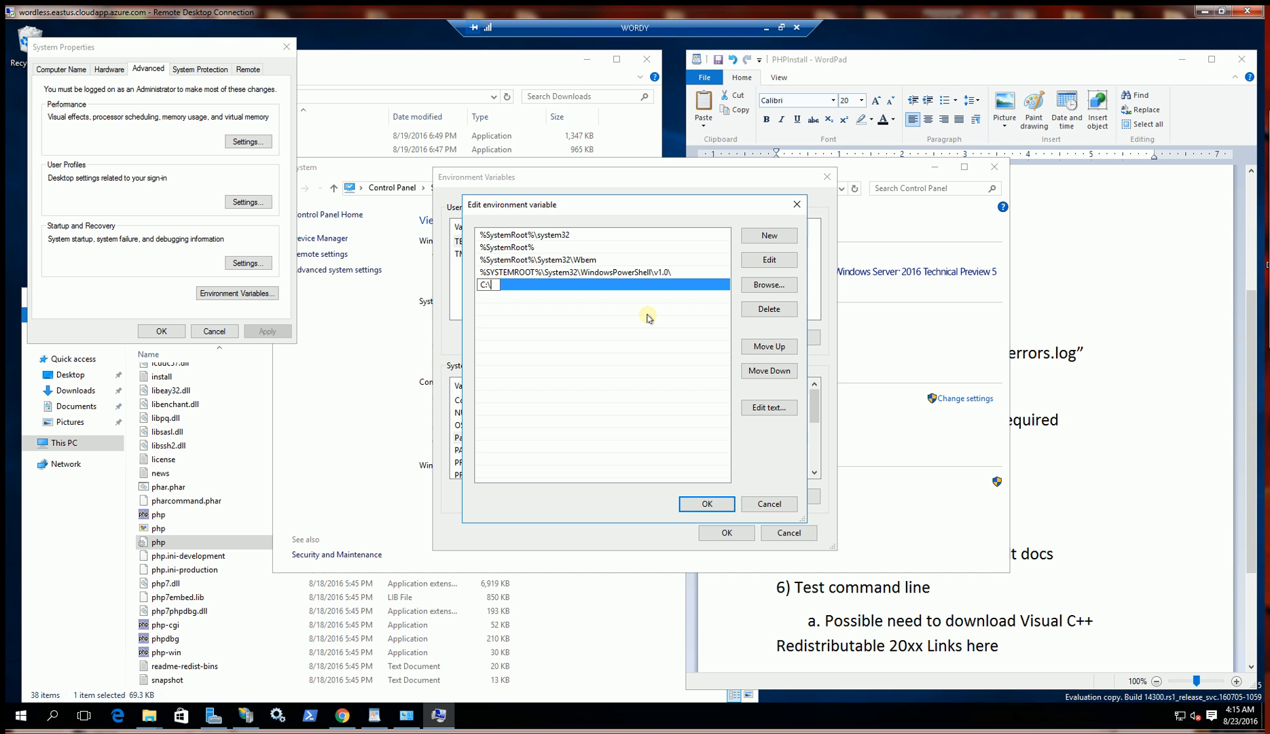
text(C:\PHP7)
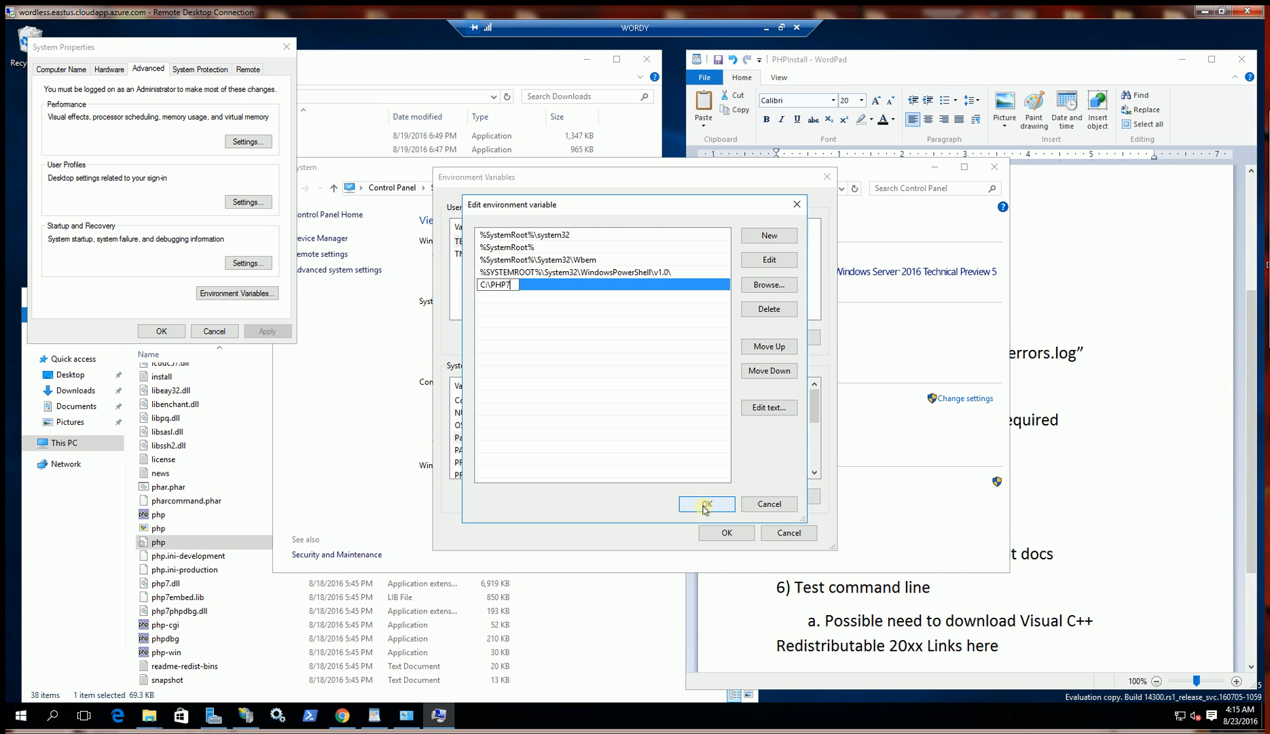
click(705, 507)
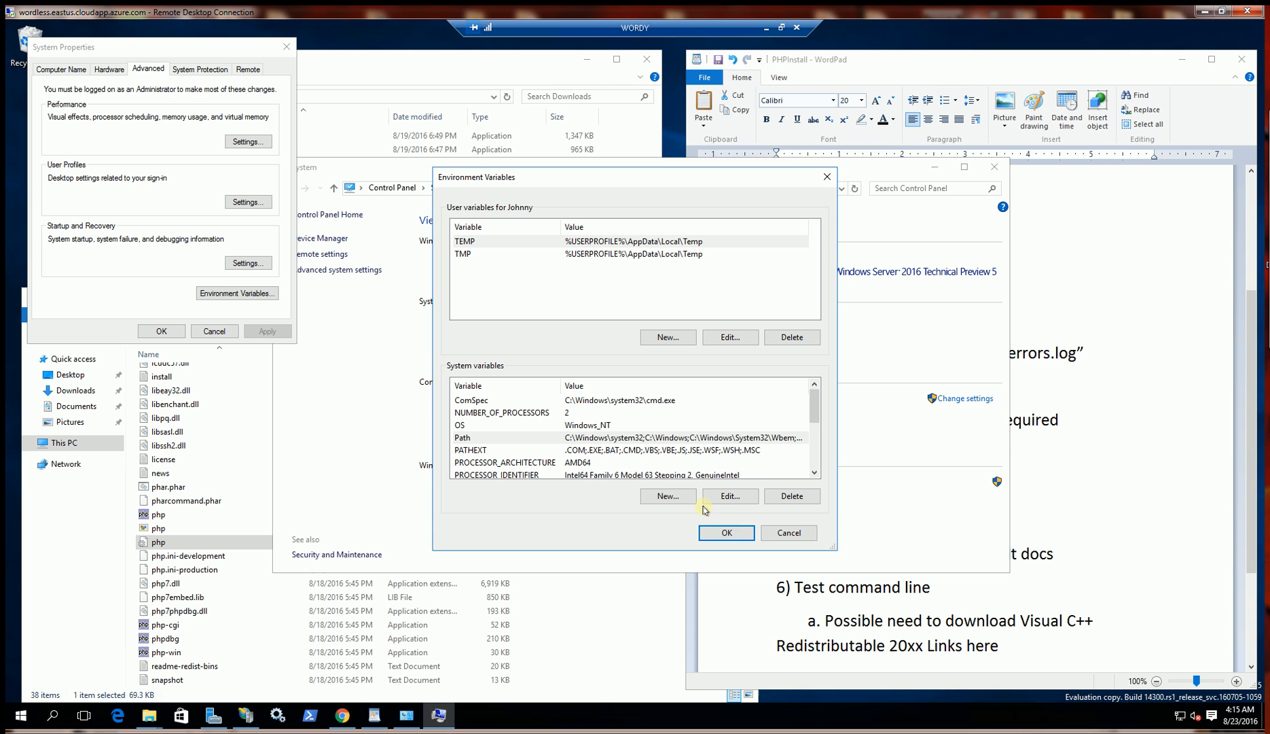
click(726, 534)
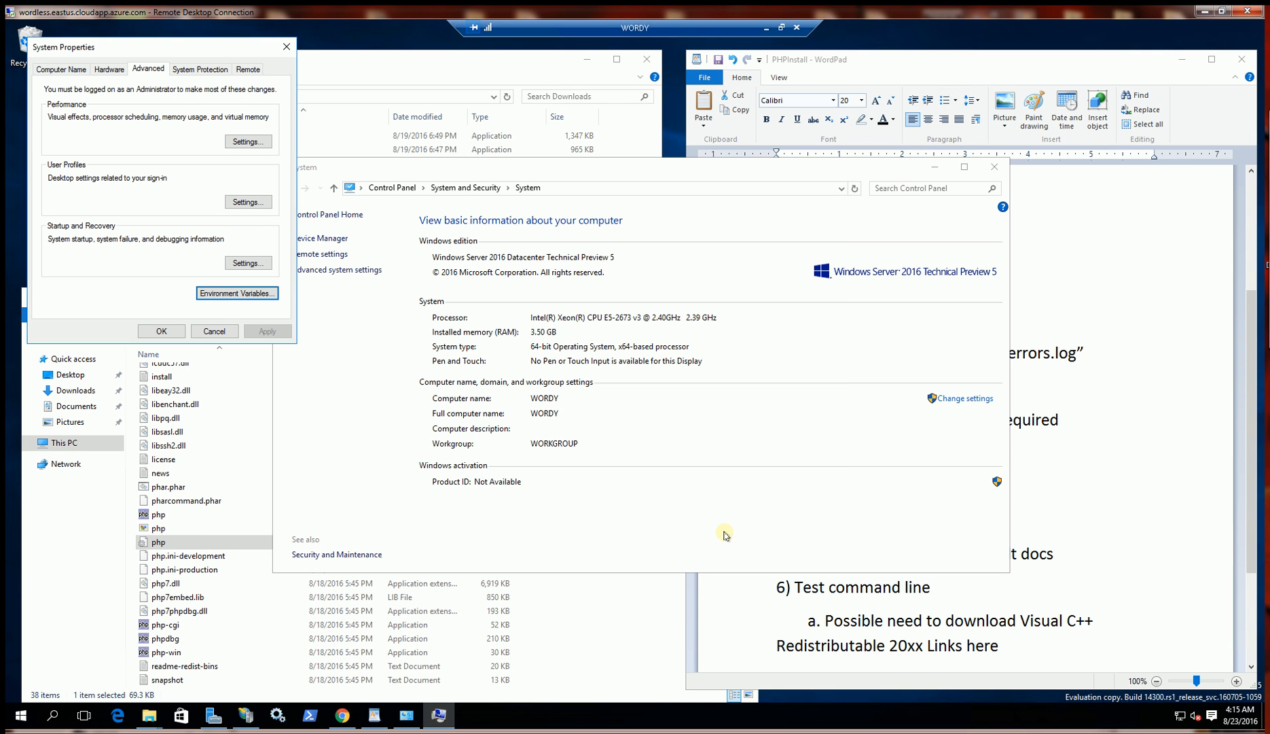
click(163, 331)
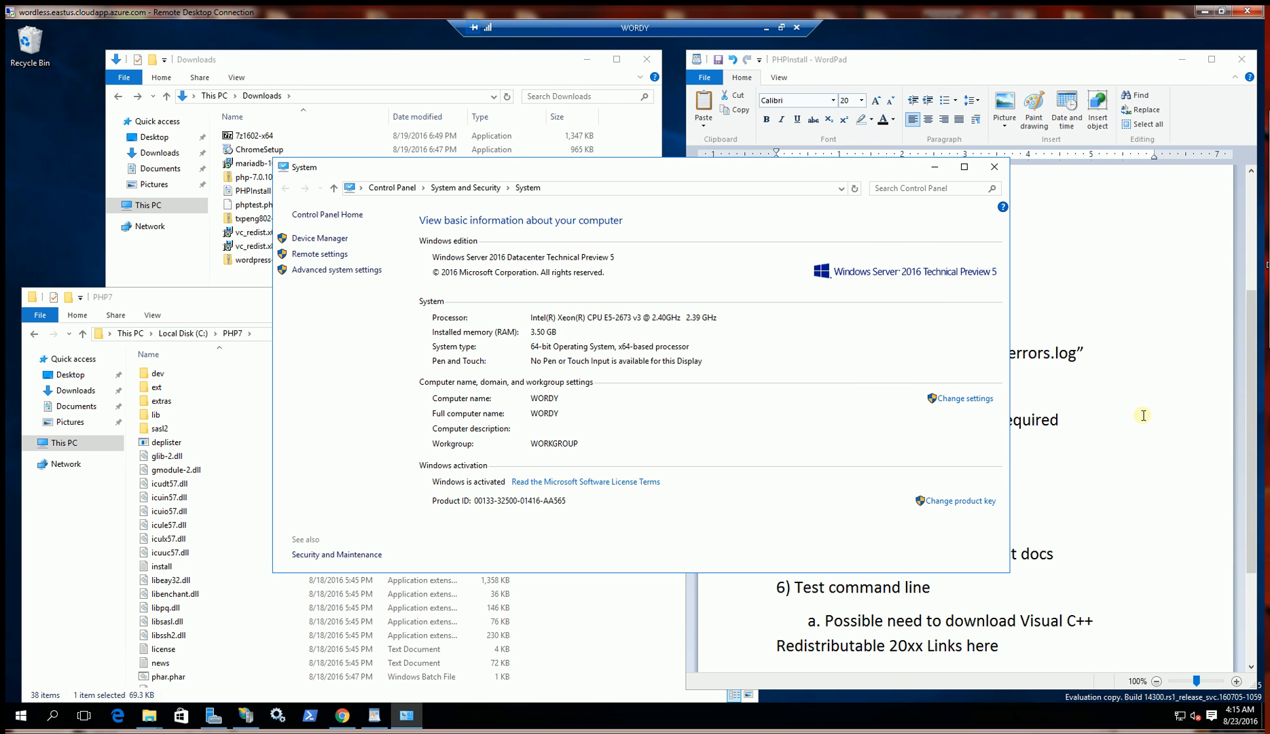
Step: Check the IIS settings items in the PHPInstall checklist and open the WORDY server's Handler Mappings in IIS Manager
click(1056, 434)
scroll(1044, 427, down, 2)
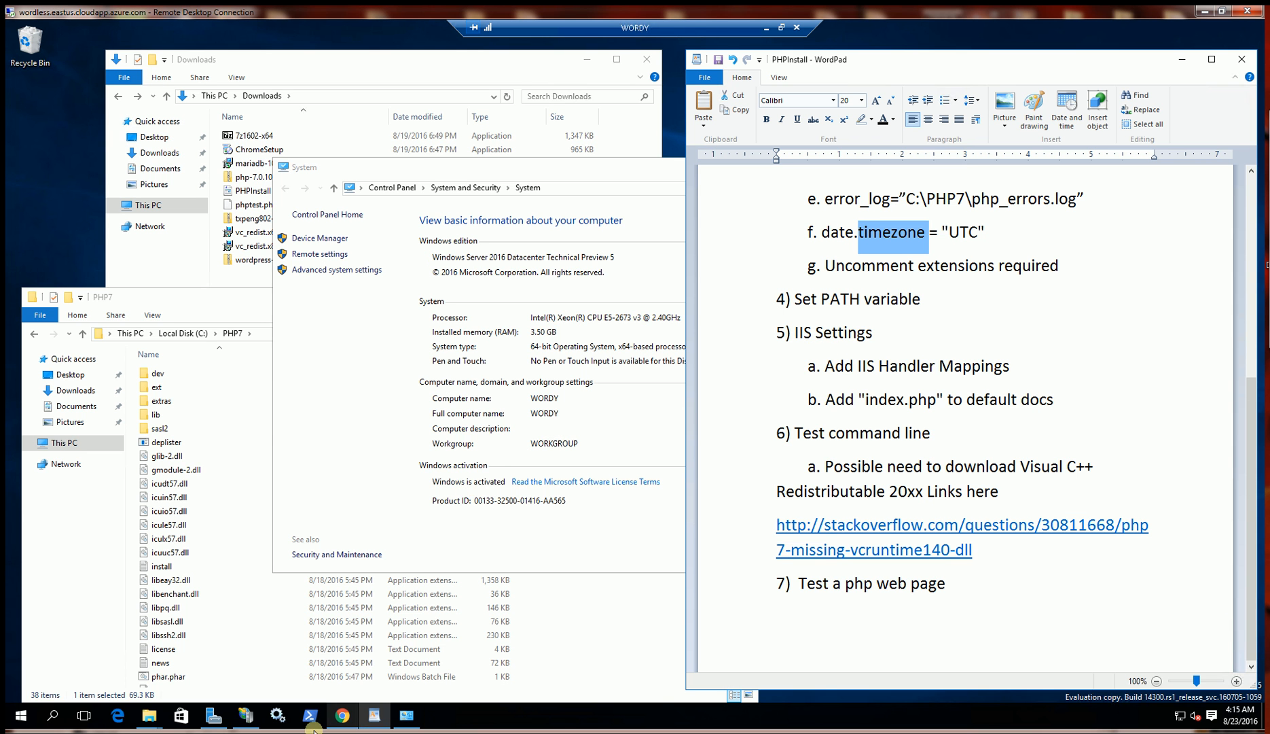
click(242, 715)
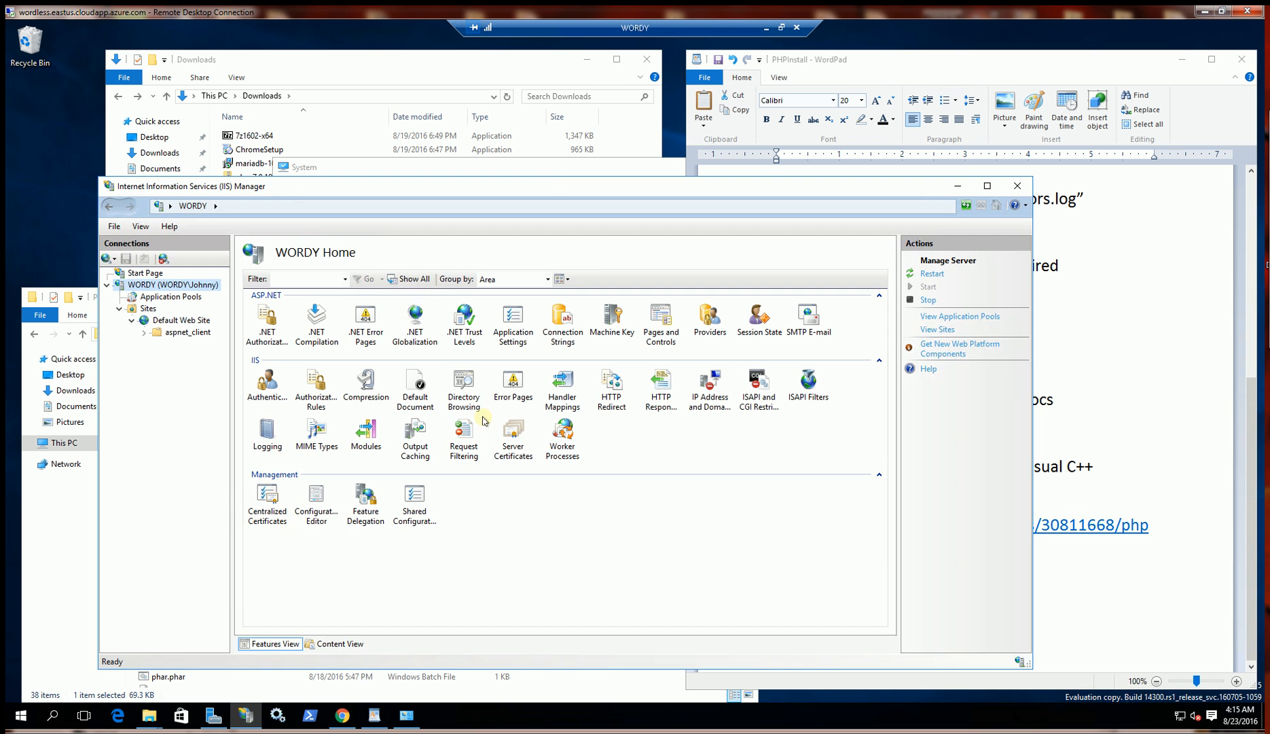
drag(545, 197, 500, 121)
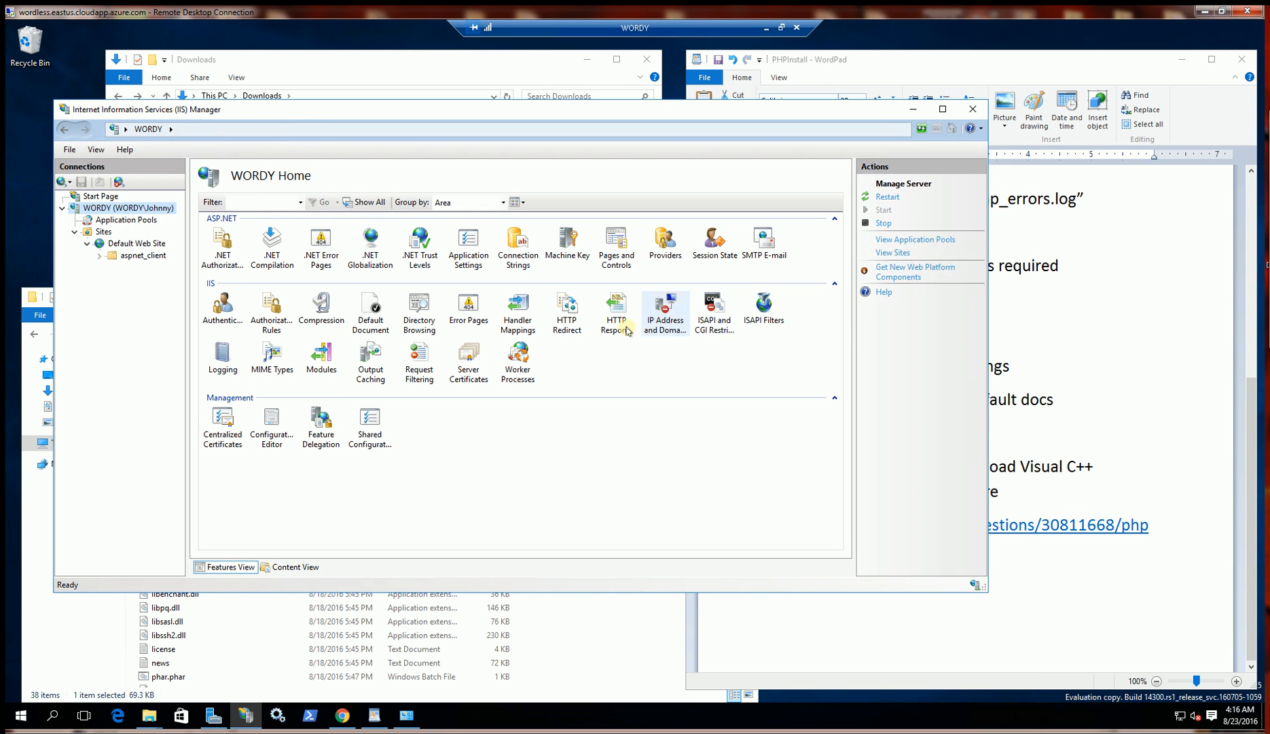
click(536, 326)
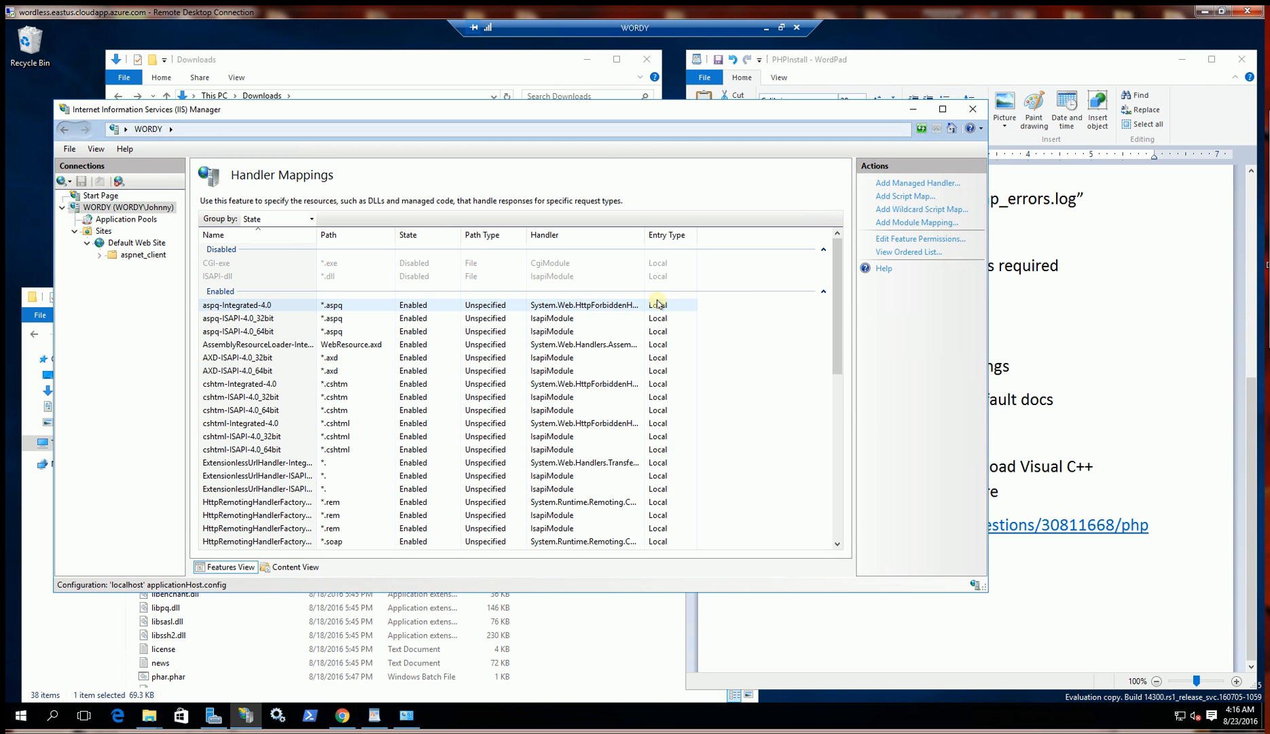
Step: Start a new module mapping with request path *.php and module FastCgiModule
click(917, 223)
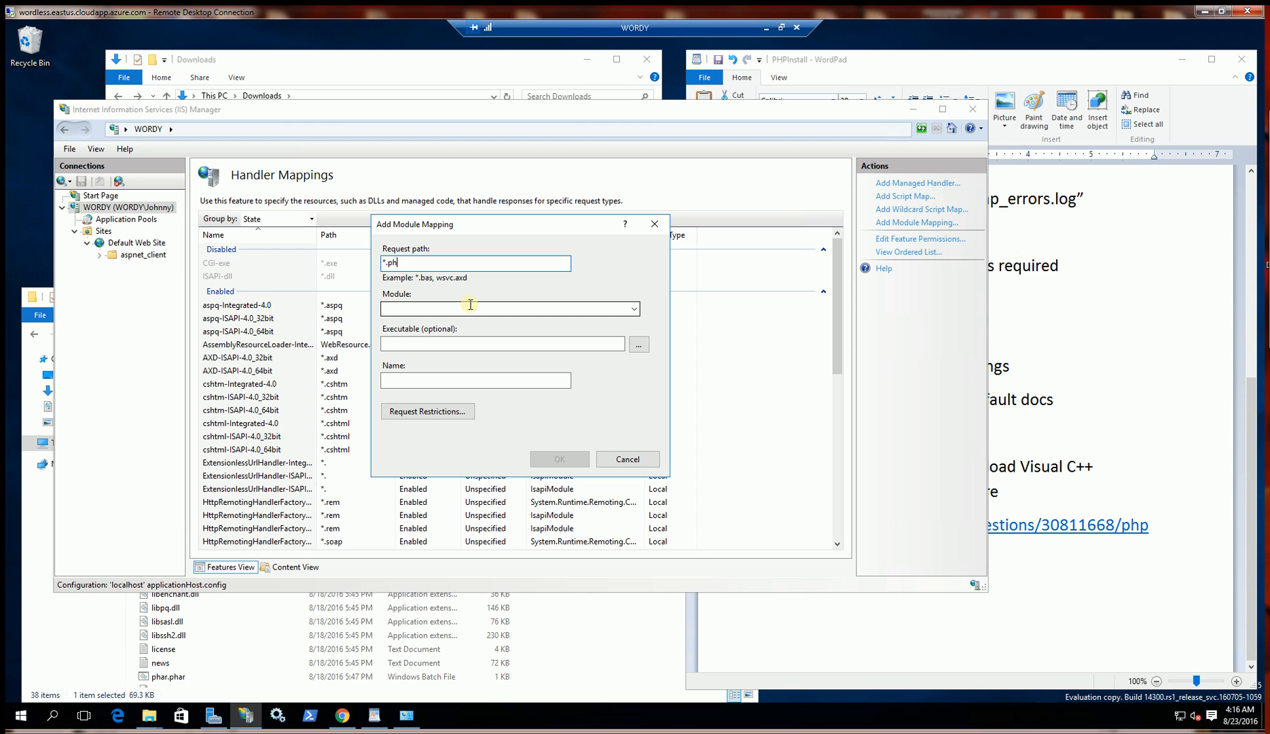
text(*.php)
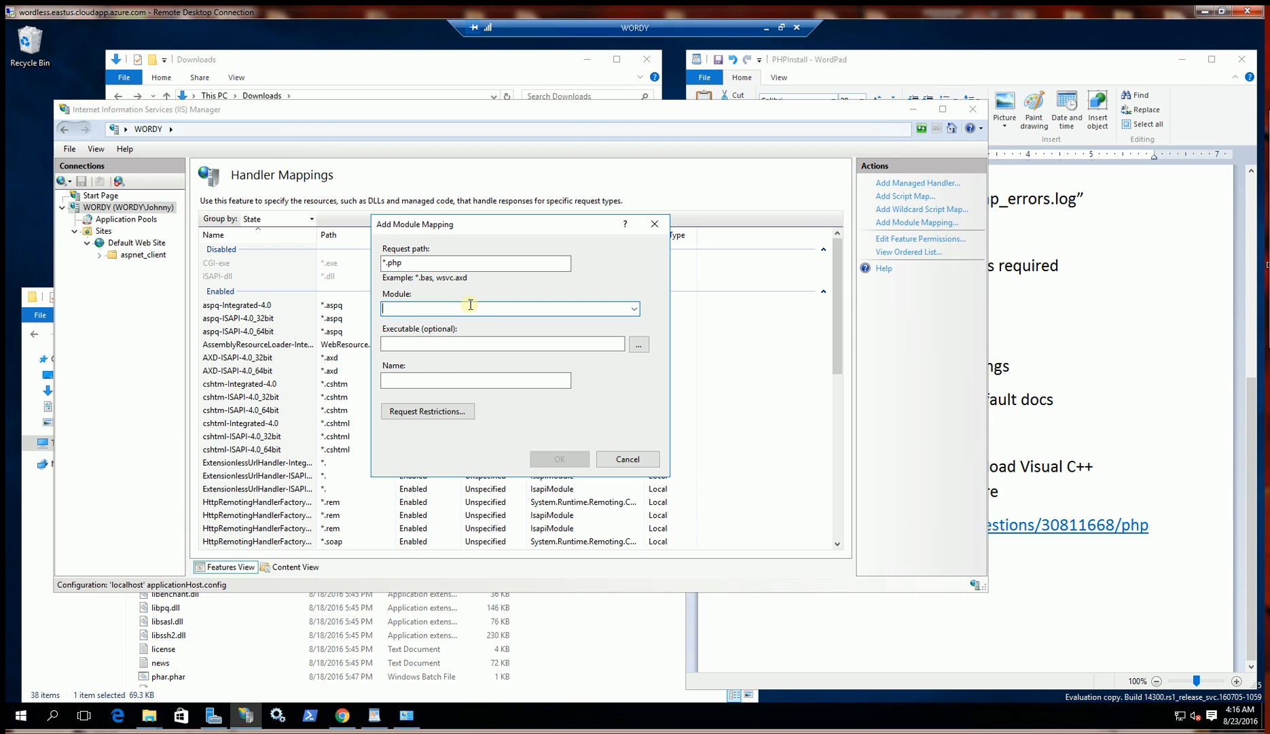
click(634, 309)
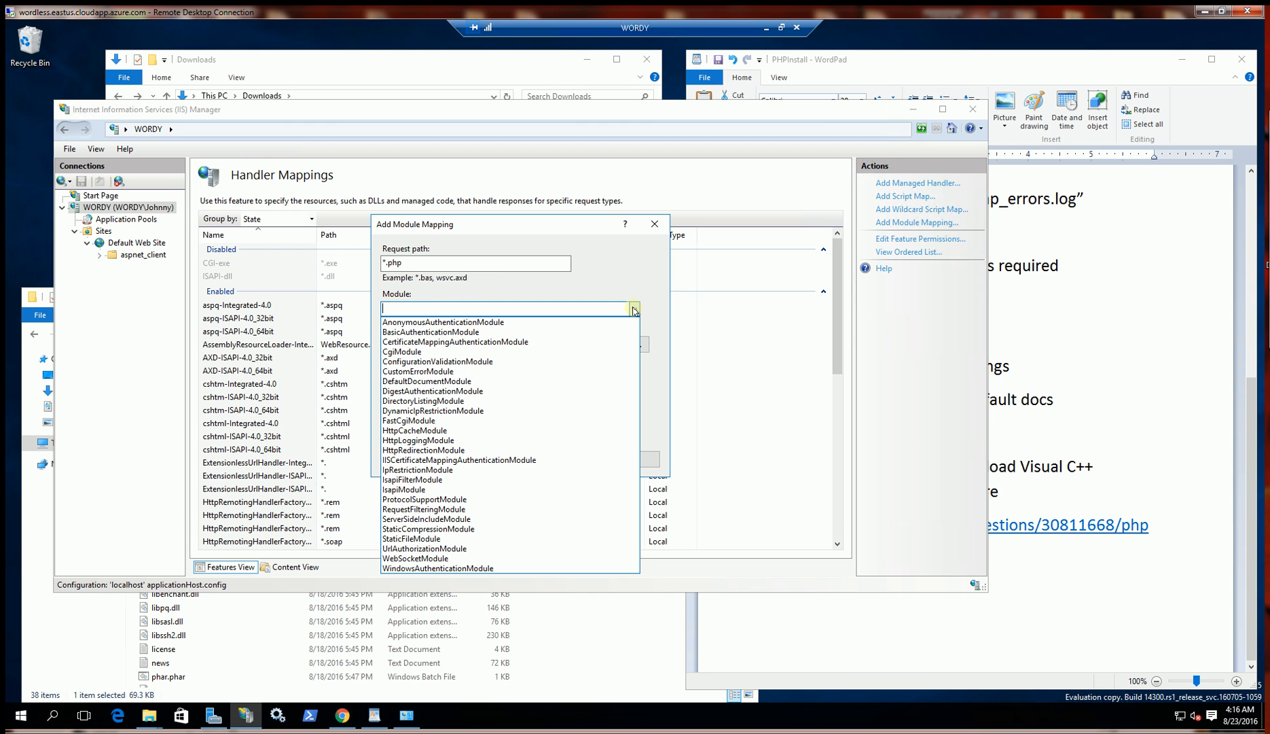
click(413, 422)
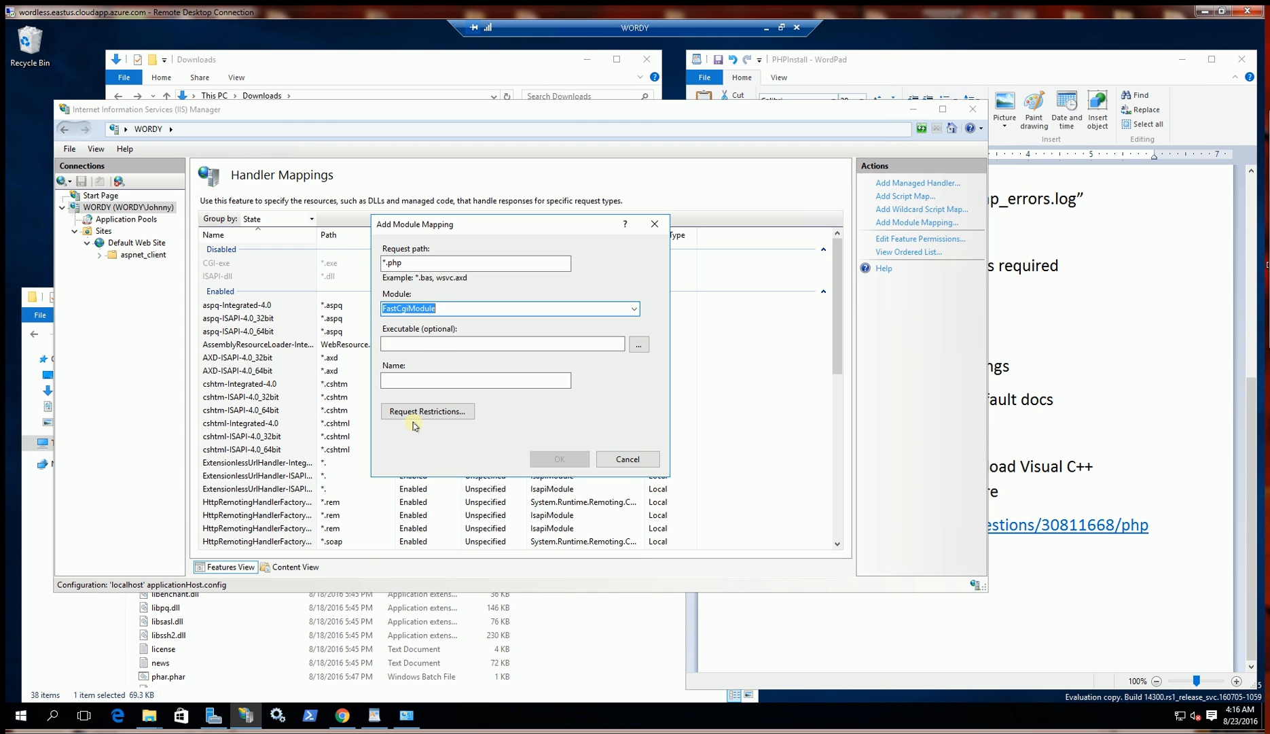
click(444, 312)
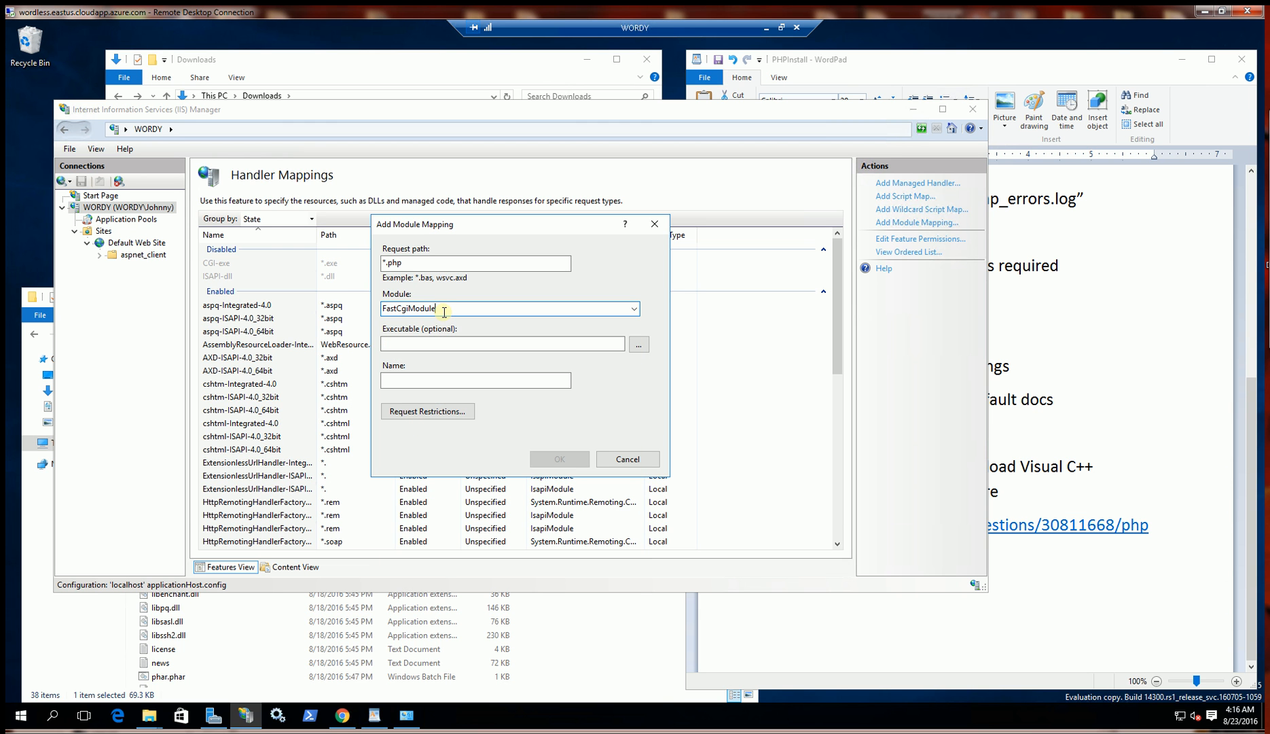
Step: Set the mapping's executable to php-cgi.exe from C:\PHP7, filtering the file list to *.exe
click(432, 345)
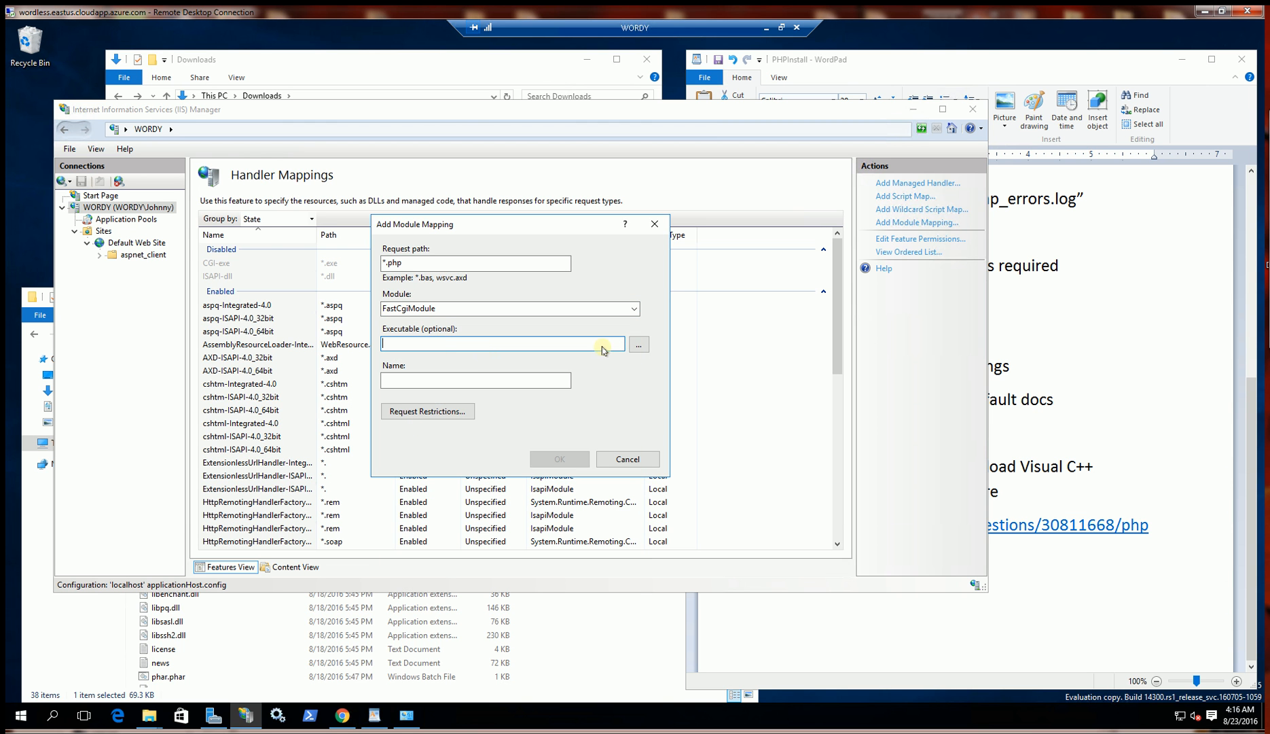
click(637, 344)
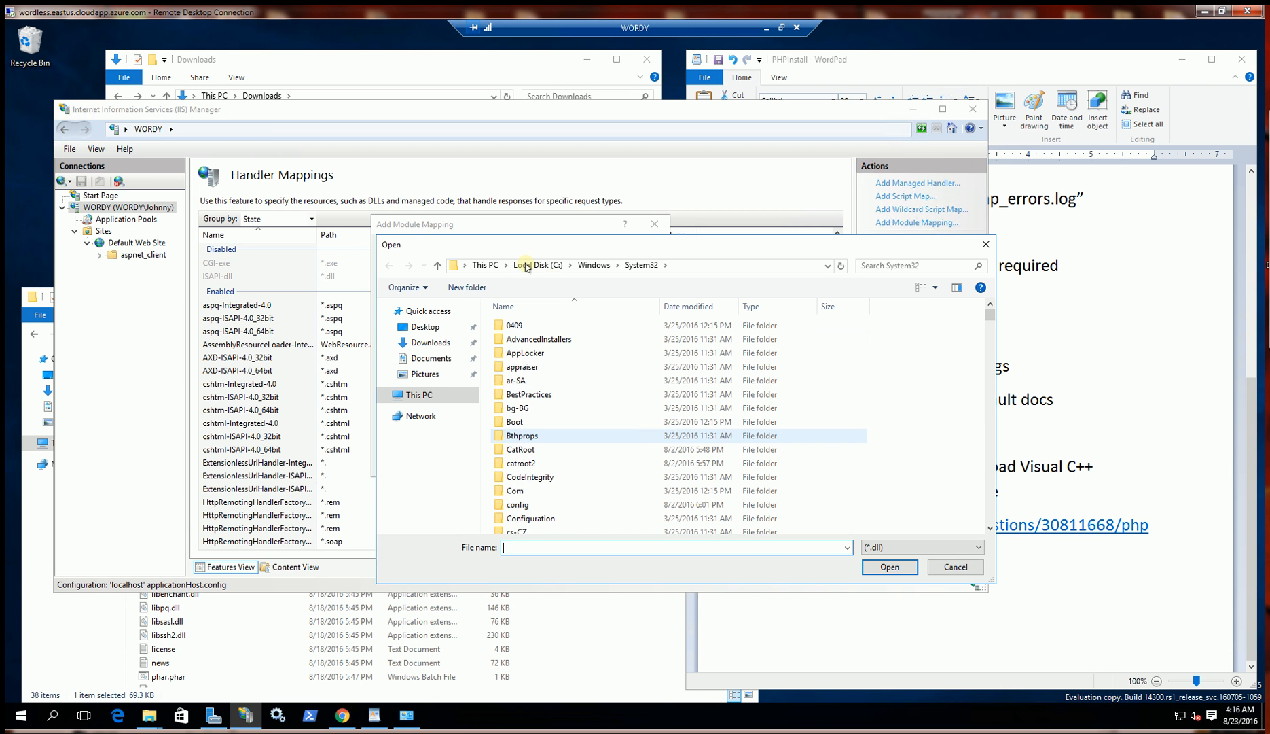
click(529, 265)
double_click(521, 368)
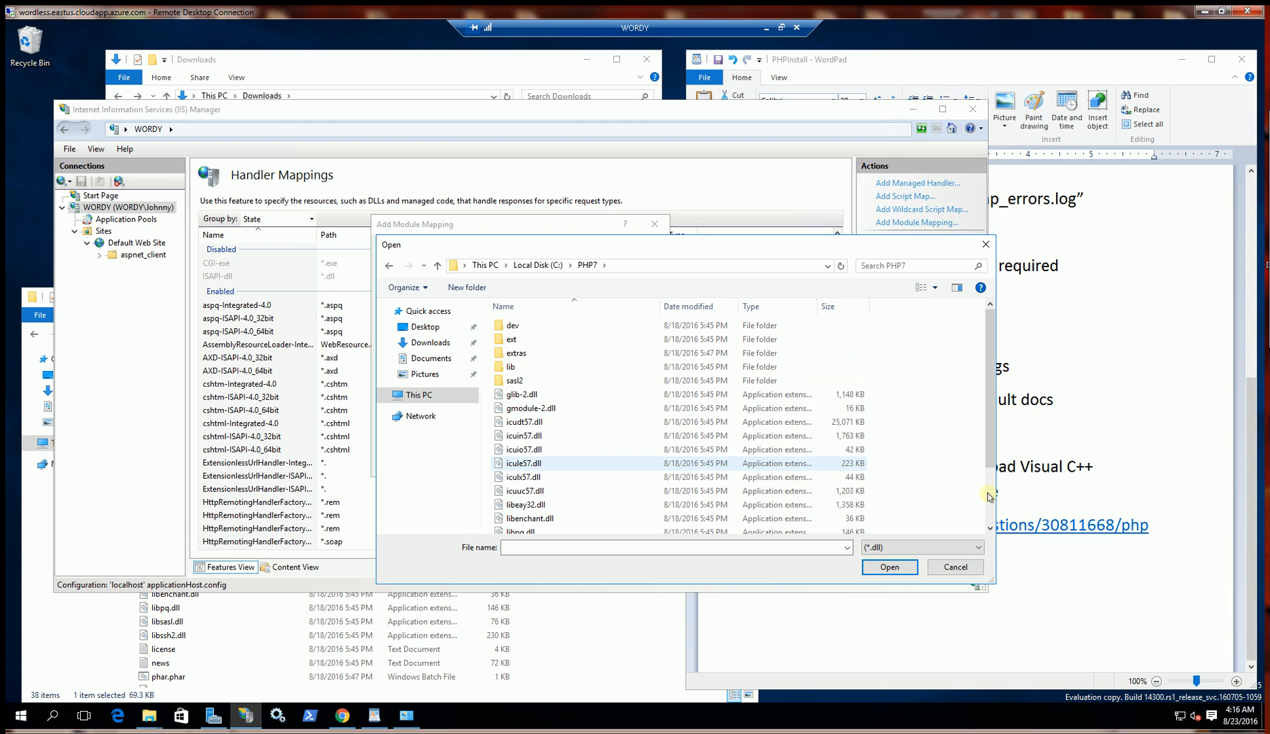
scroll(990, 498, down, 2)
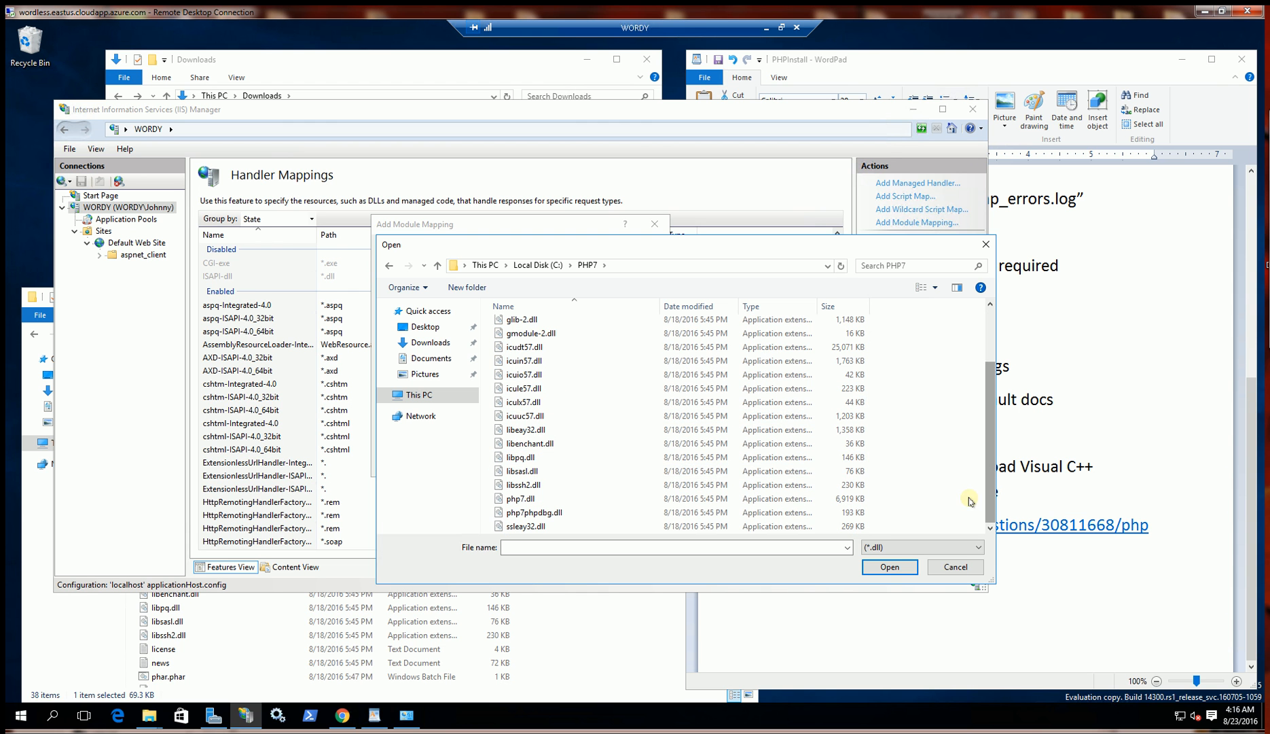
click(900, 547)
click(892, 570)
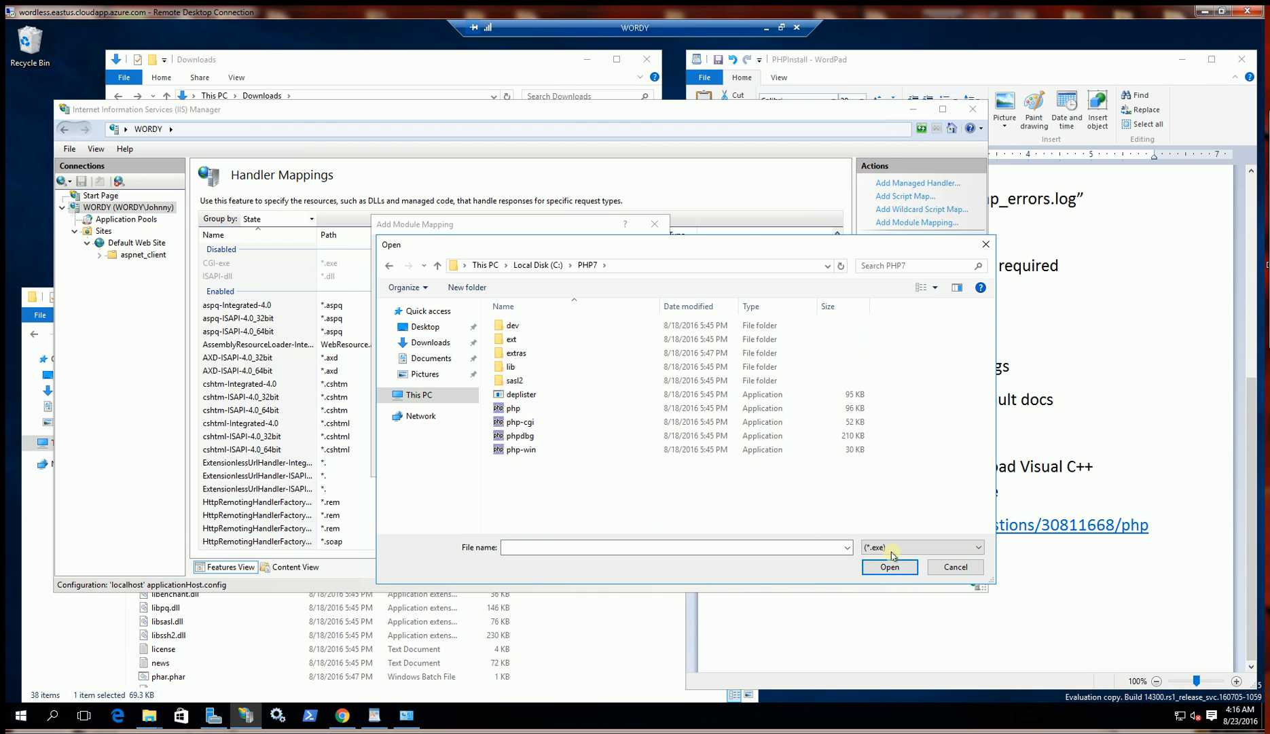
double_click(519, 423)
Step: Name the module mapping FastCGI and confirm it, creating a FastCGI application for the executable
click(416, 381)
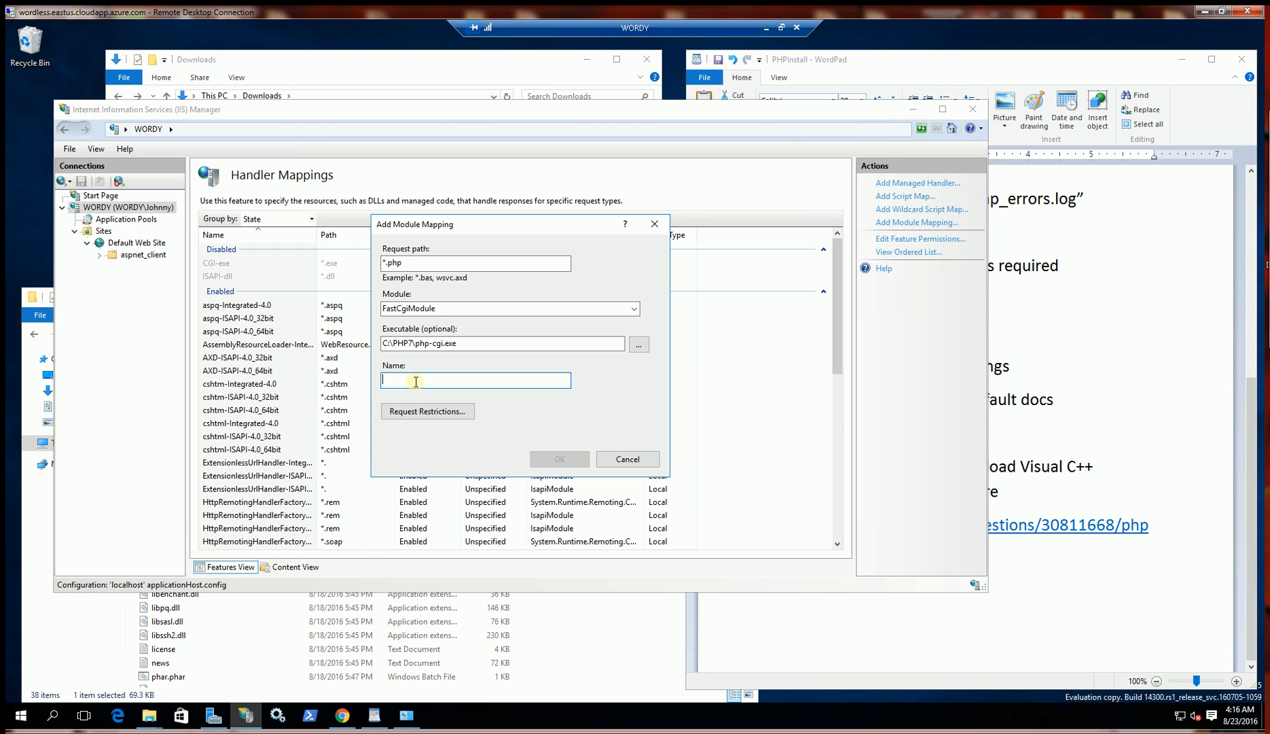
text(FastCGI)
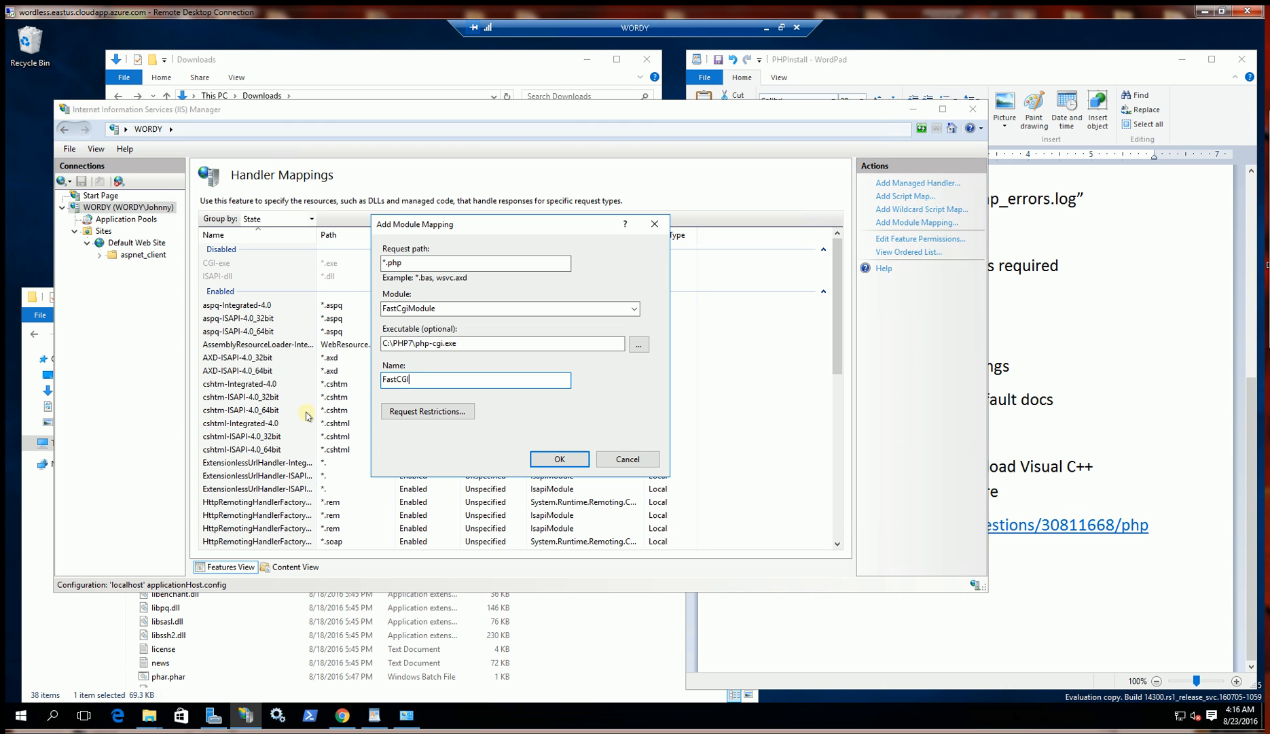
click(542, 460)
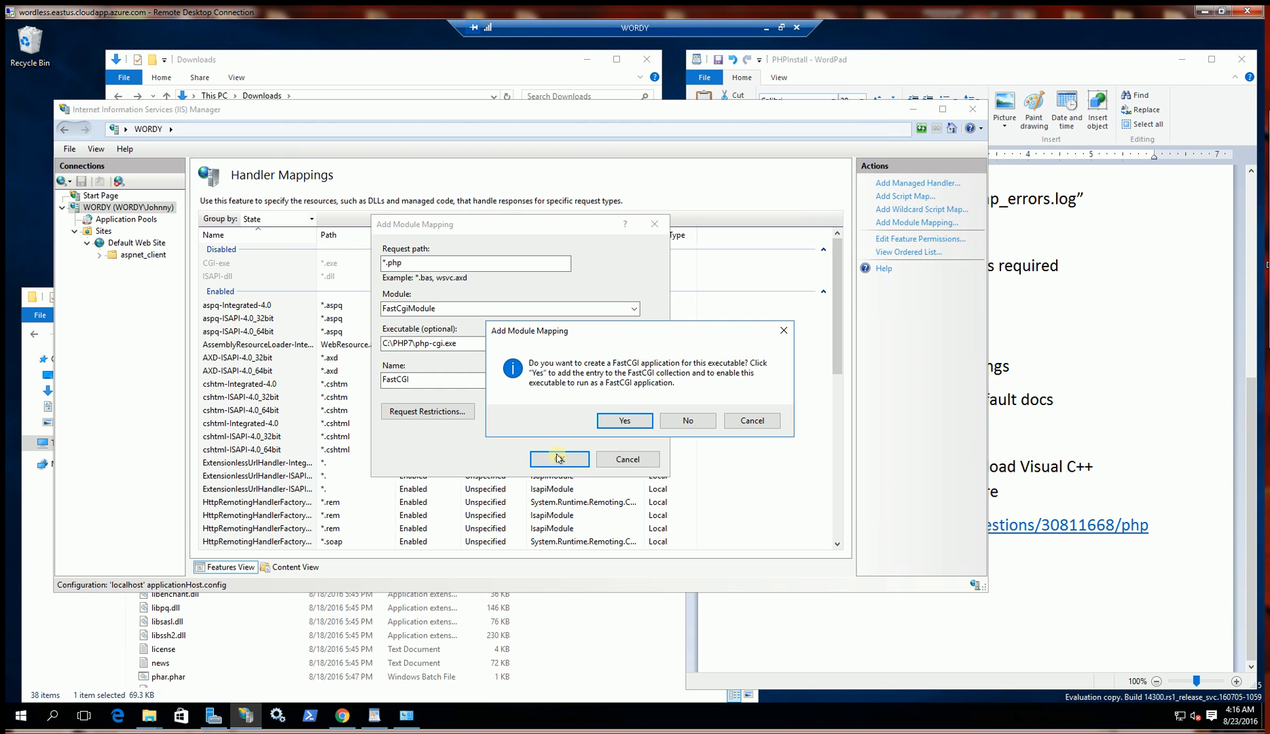
click(624, 421)
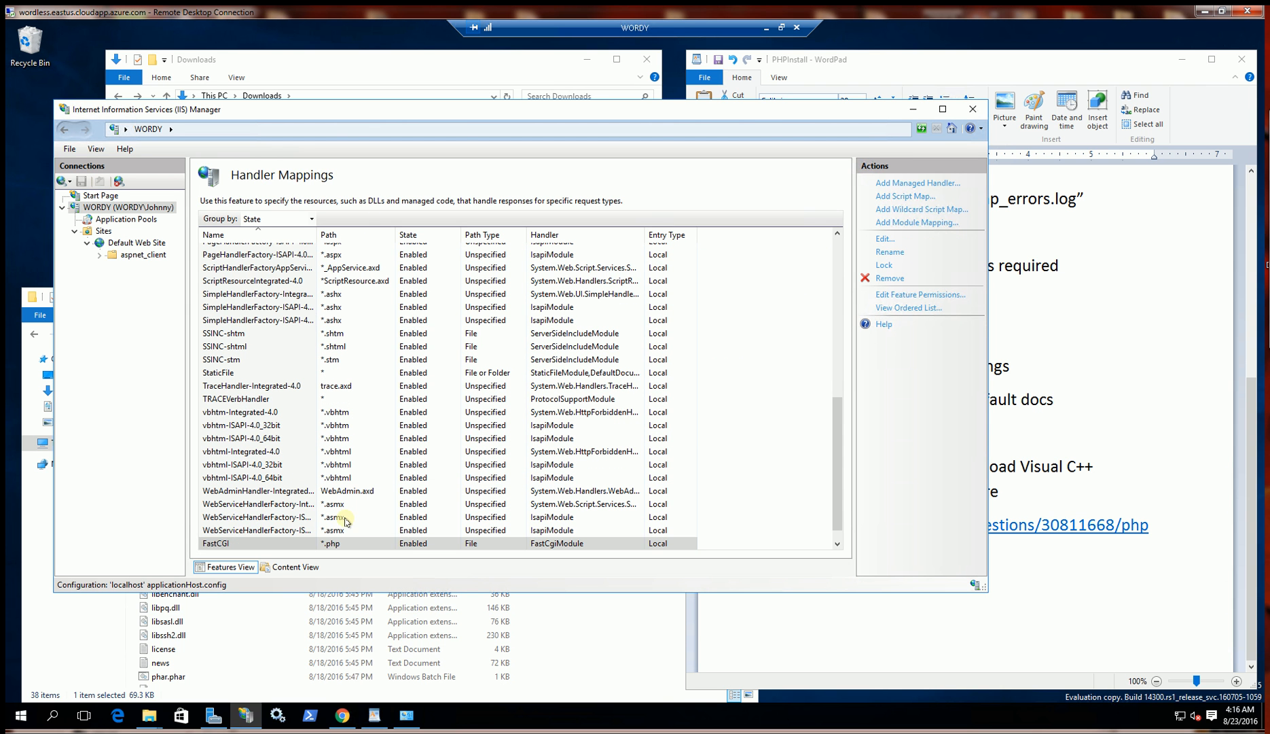
click(298, 534)
click(298, 543)
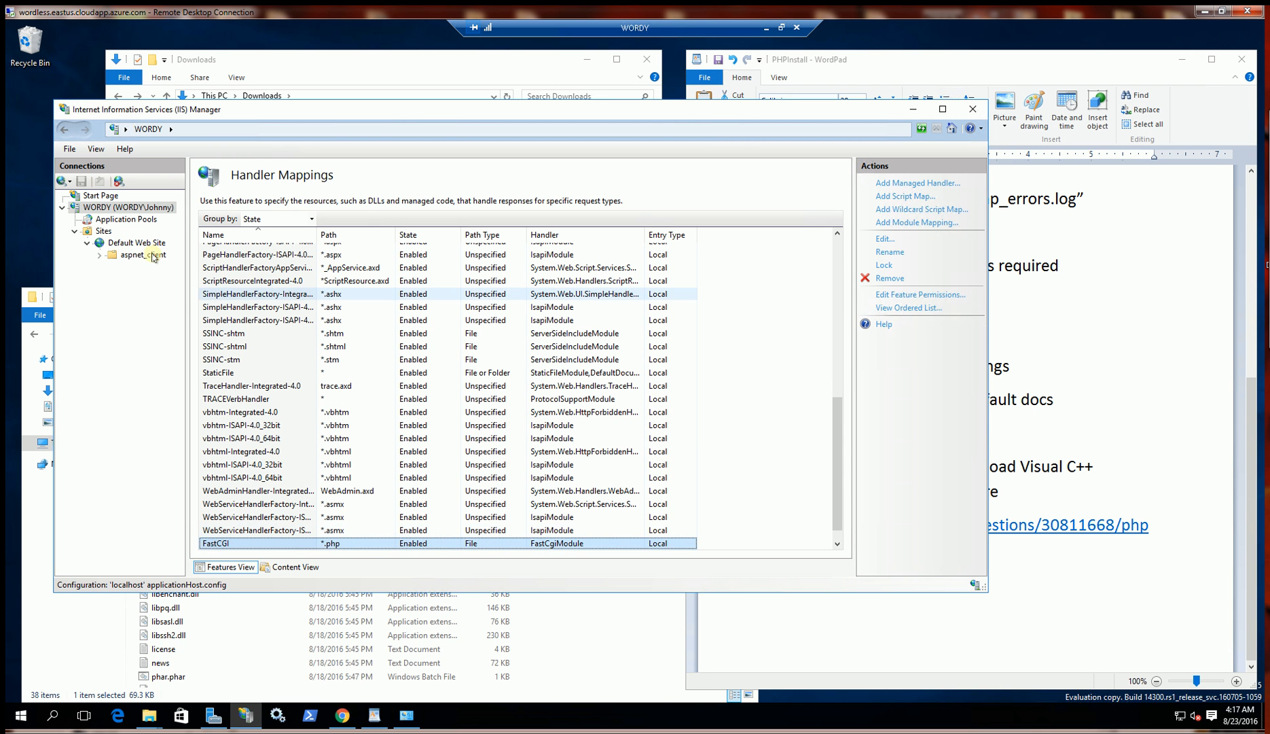
Step: Add index.php to the WORDY server's default documents
click(126, 208)
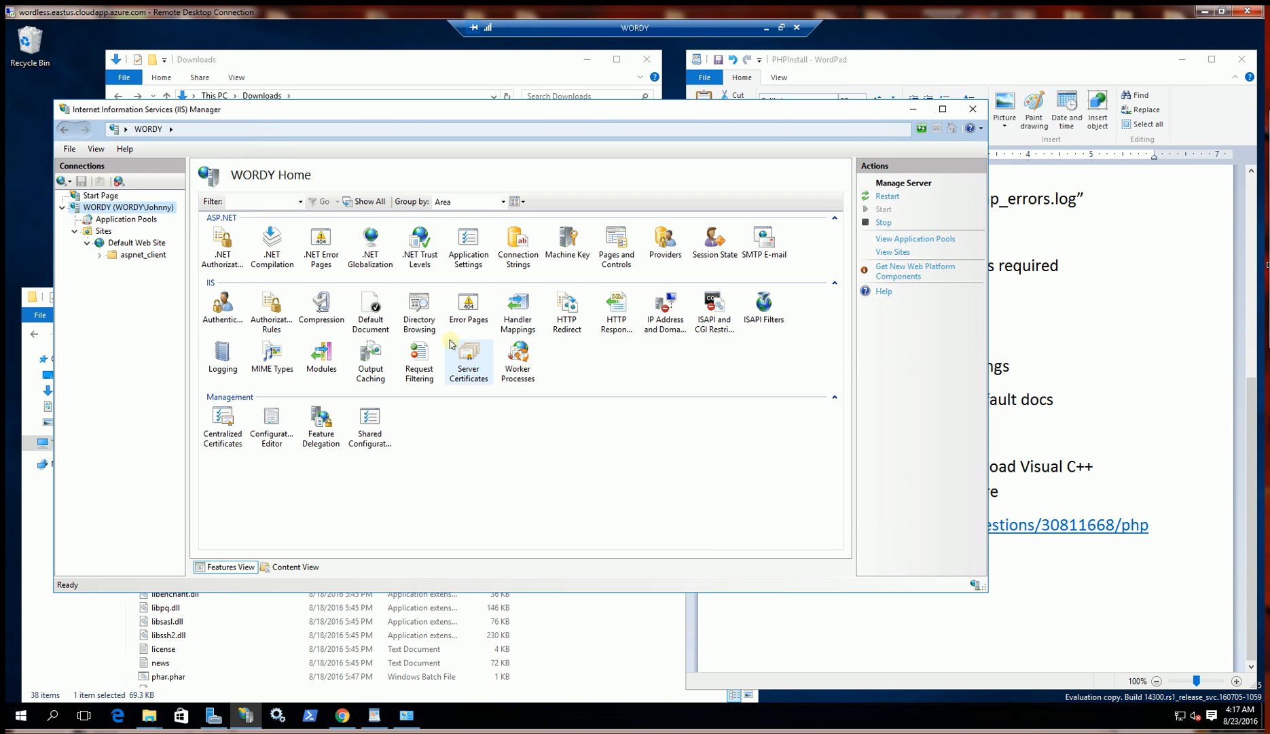
double_click(365, 319)
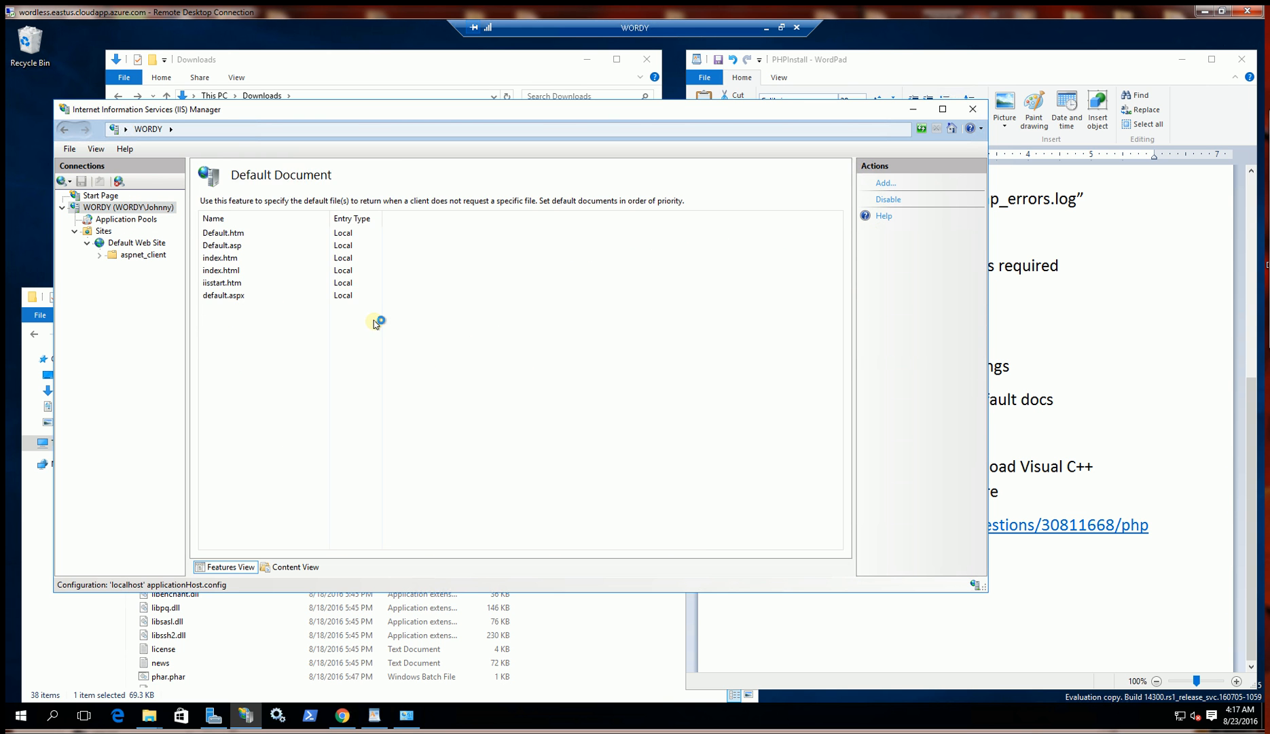
click(886, 183)
text(index.php)
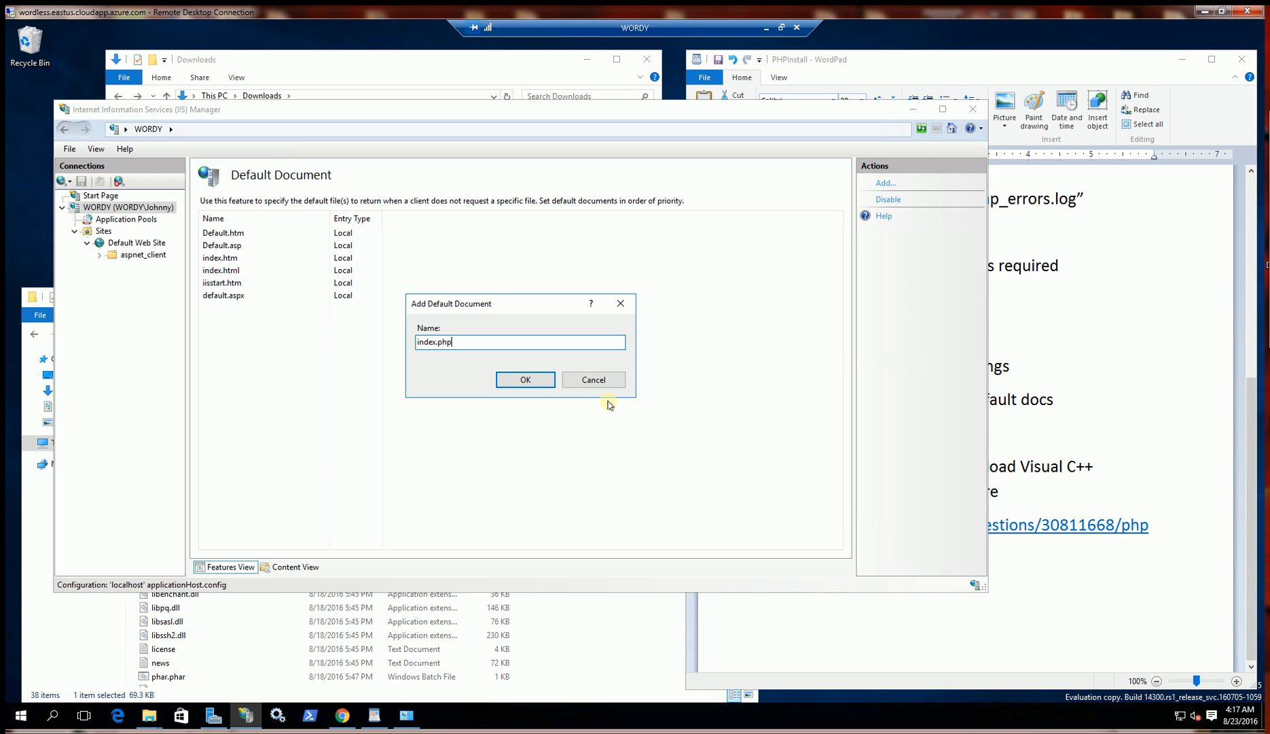
key(Return)
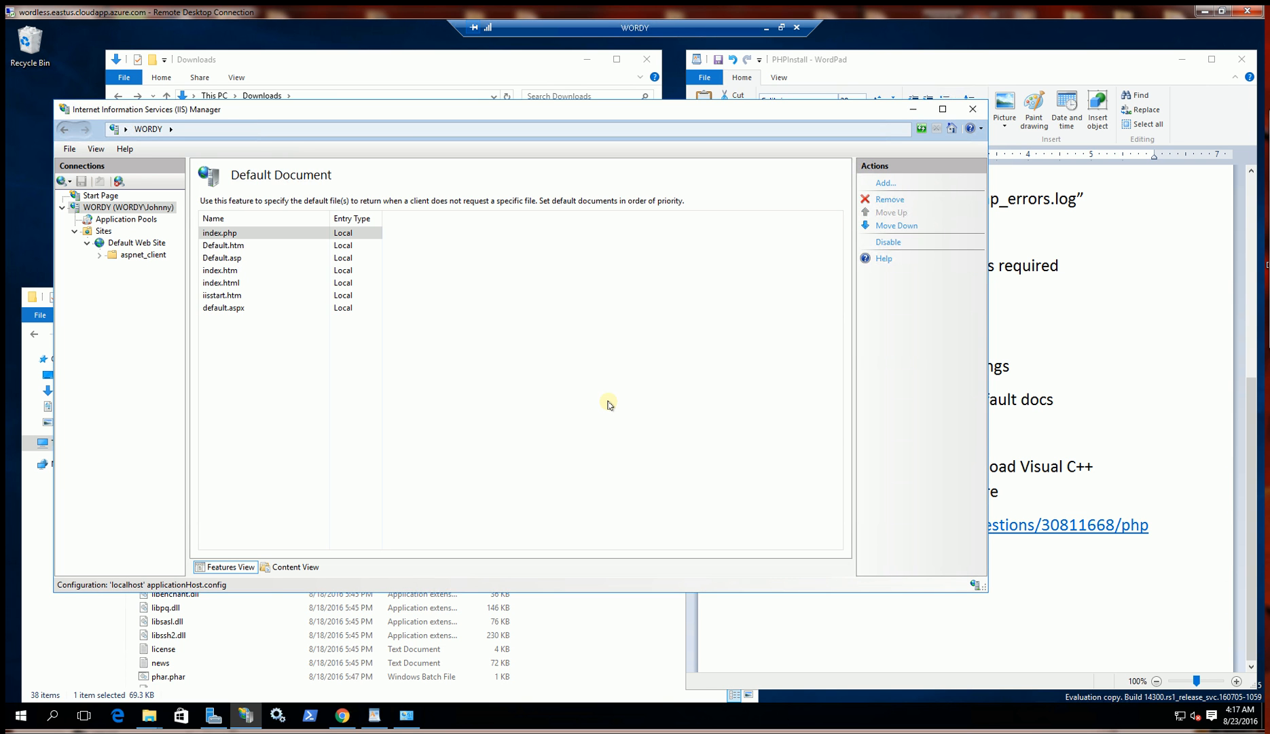
Step: Test php -info in PowerShell run as administrator, and print the path variable from cmd with echo %PATH%
click(1164, 441)
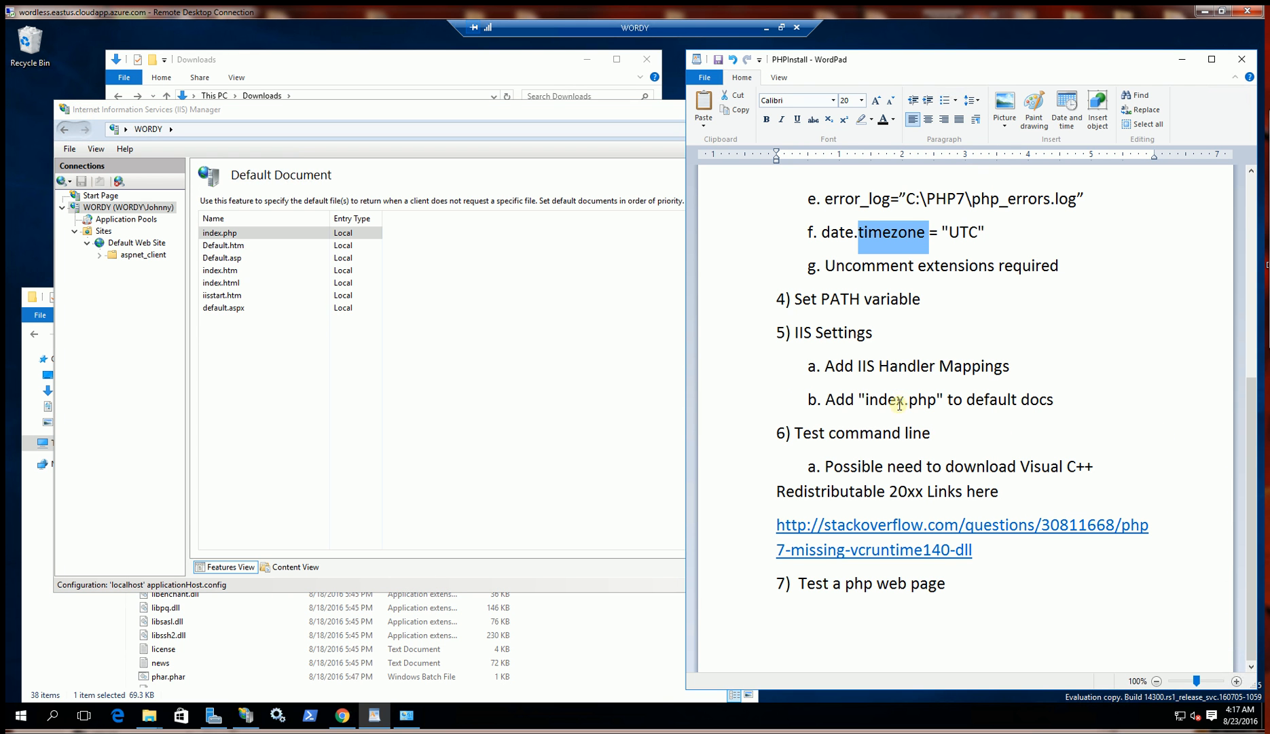
click(484, 353)
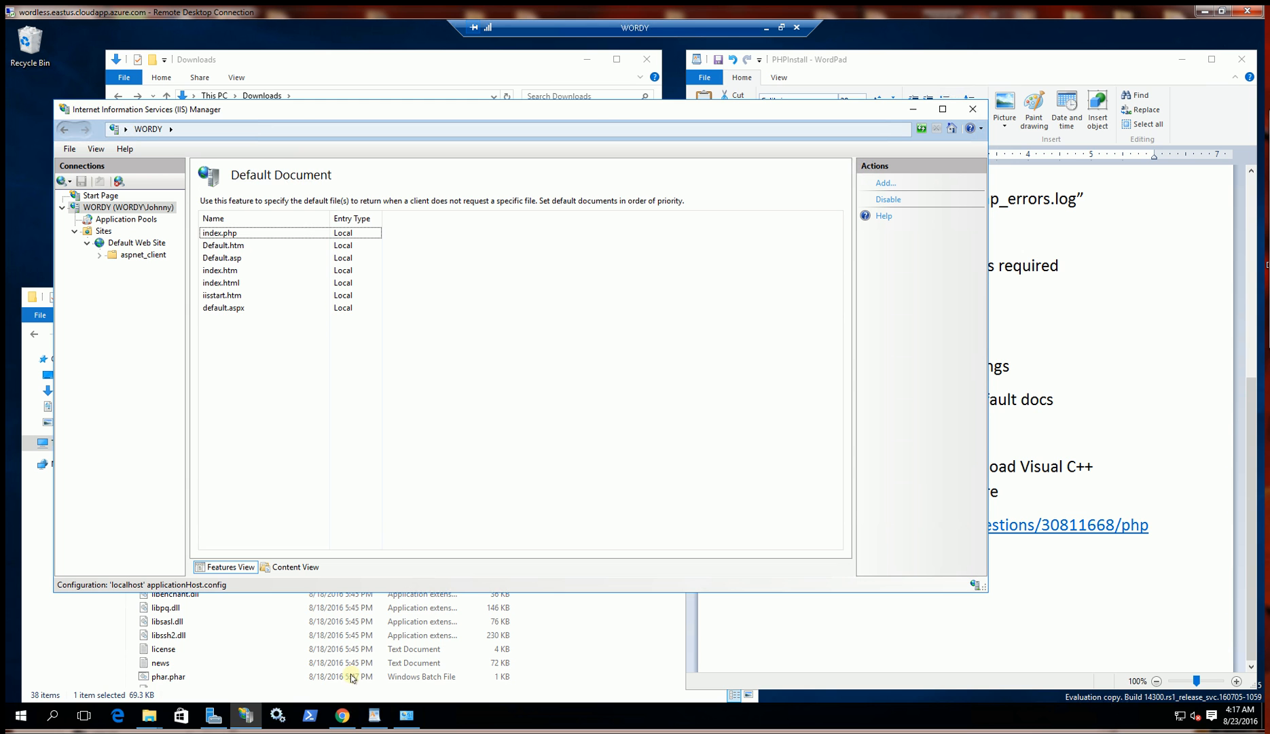
right_click(306, 719)
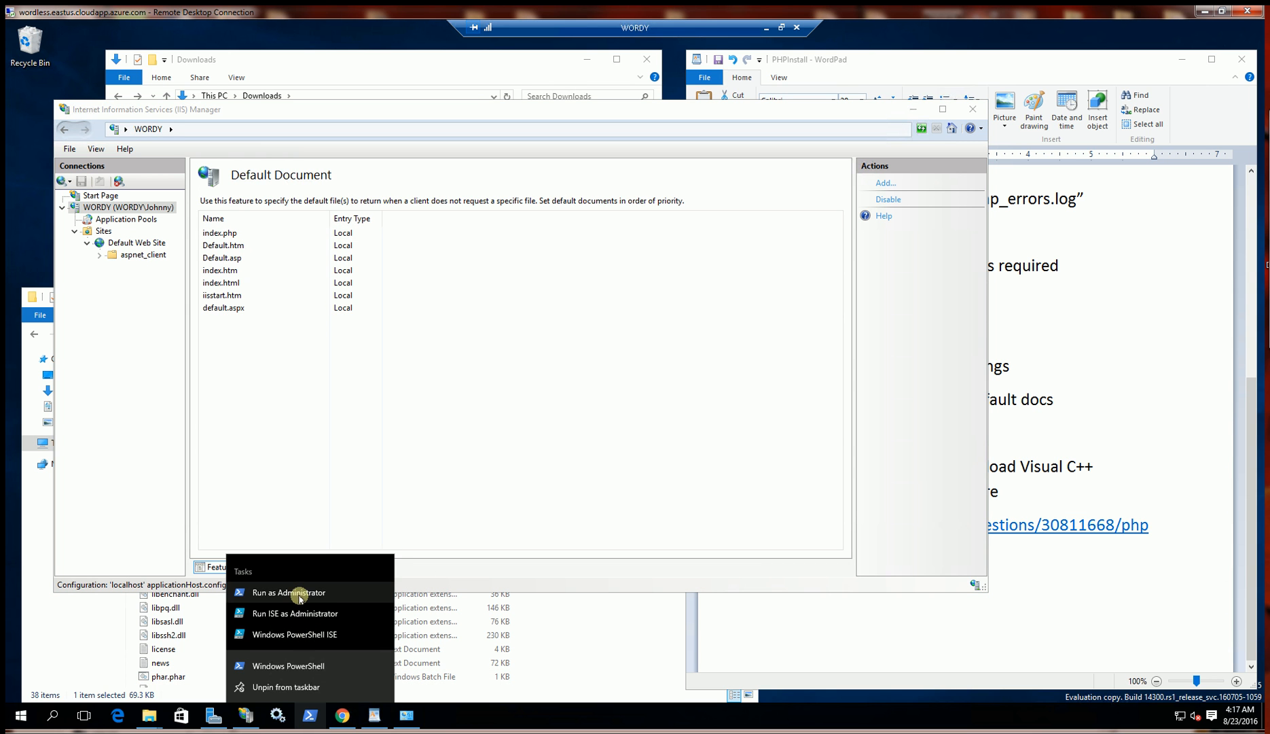
click(300, 598)
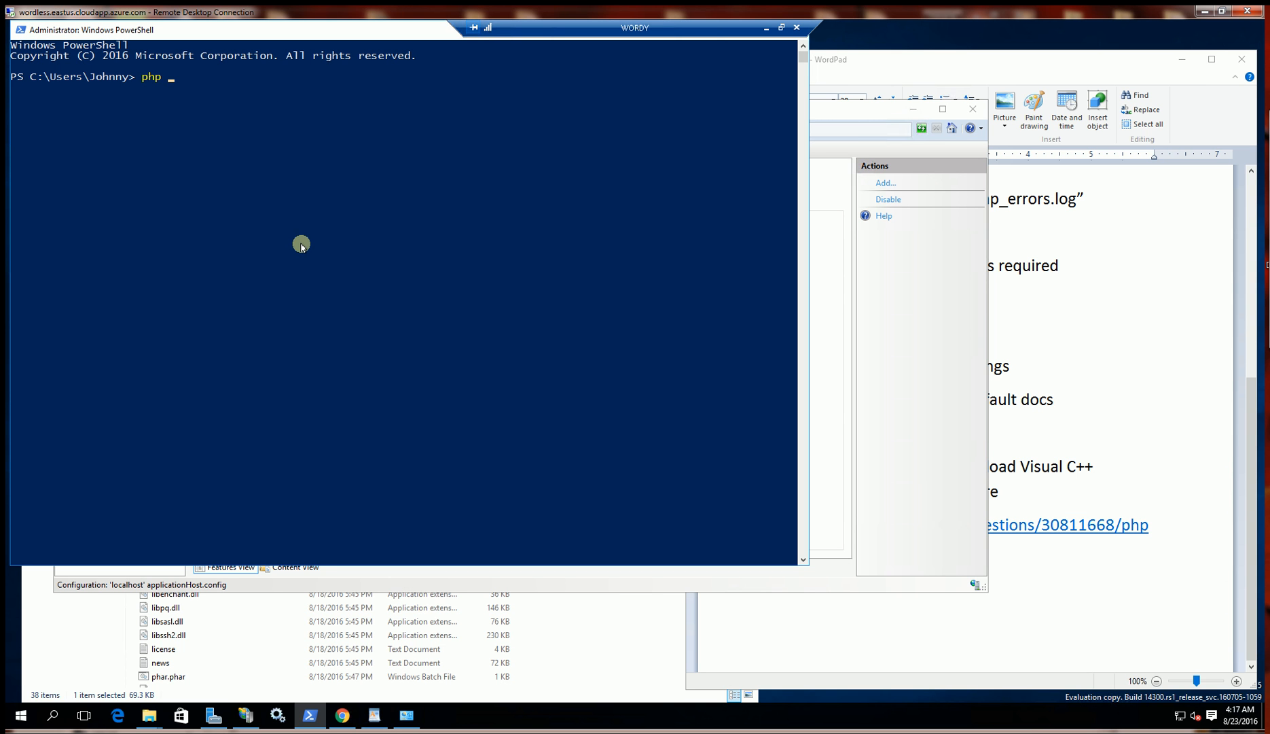
text(php -finfo)
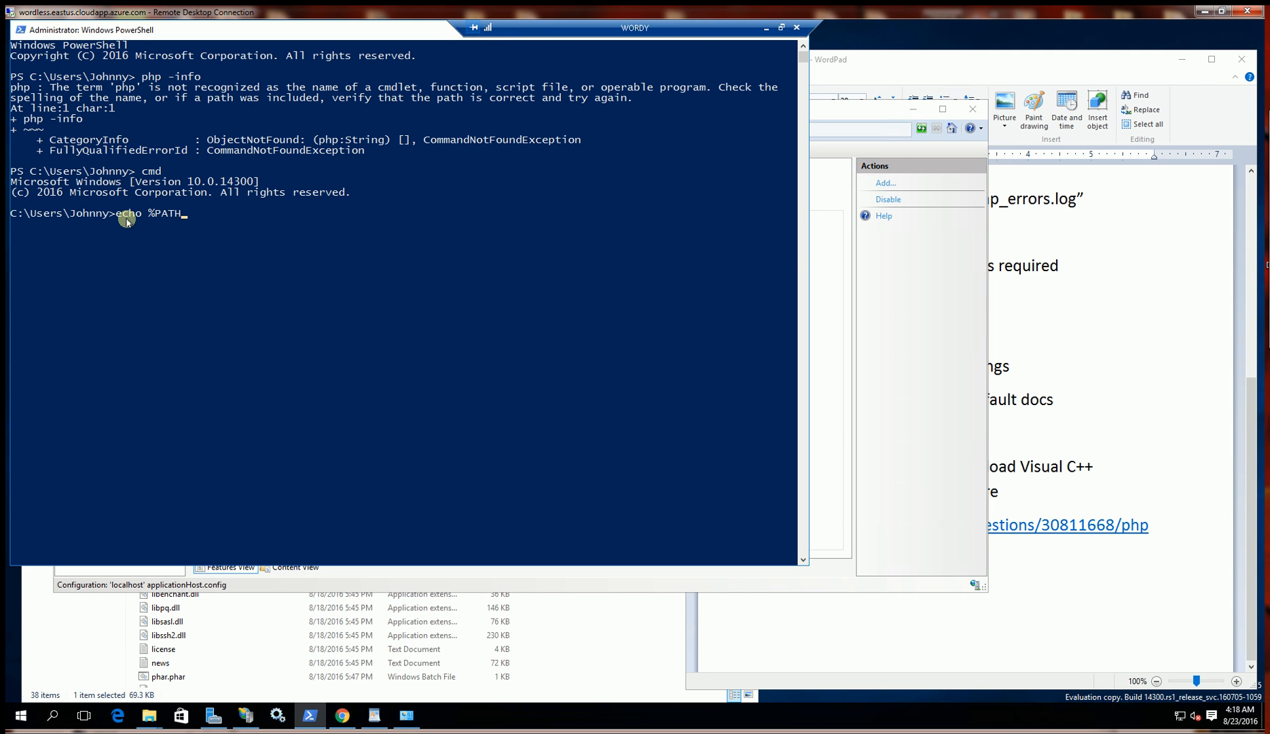
text(%)
key(Return)
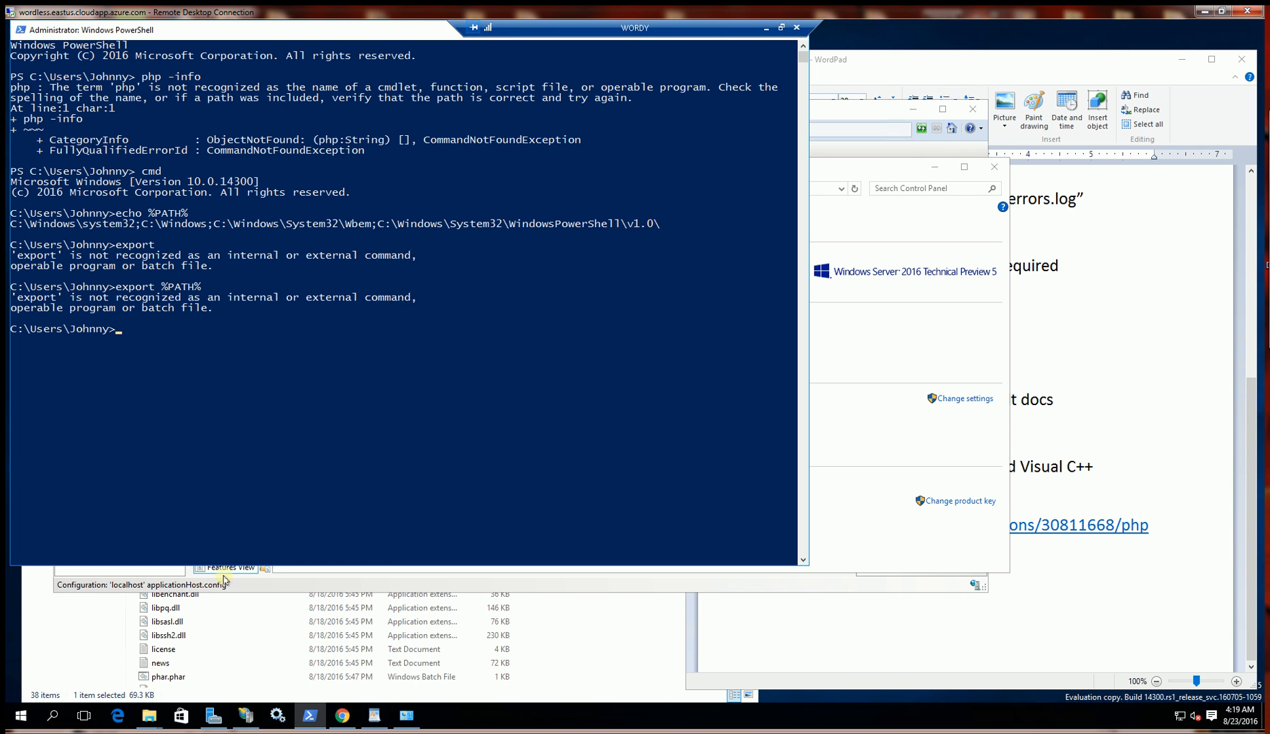
Step: Run the shutdown command from the command prompt on the WORDY server
click(21, 715)
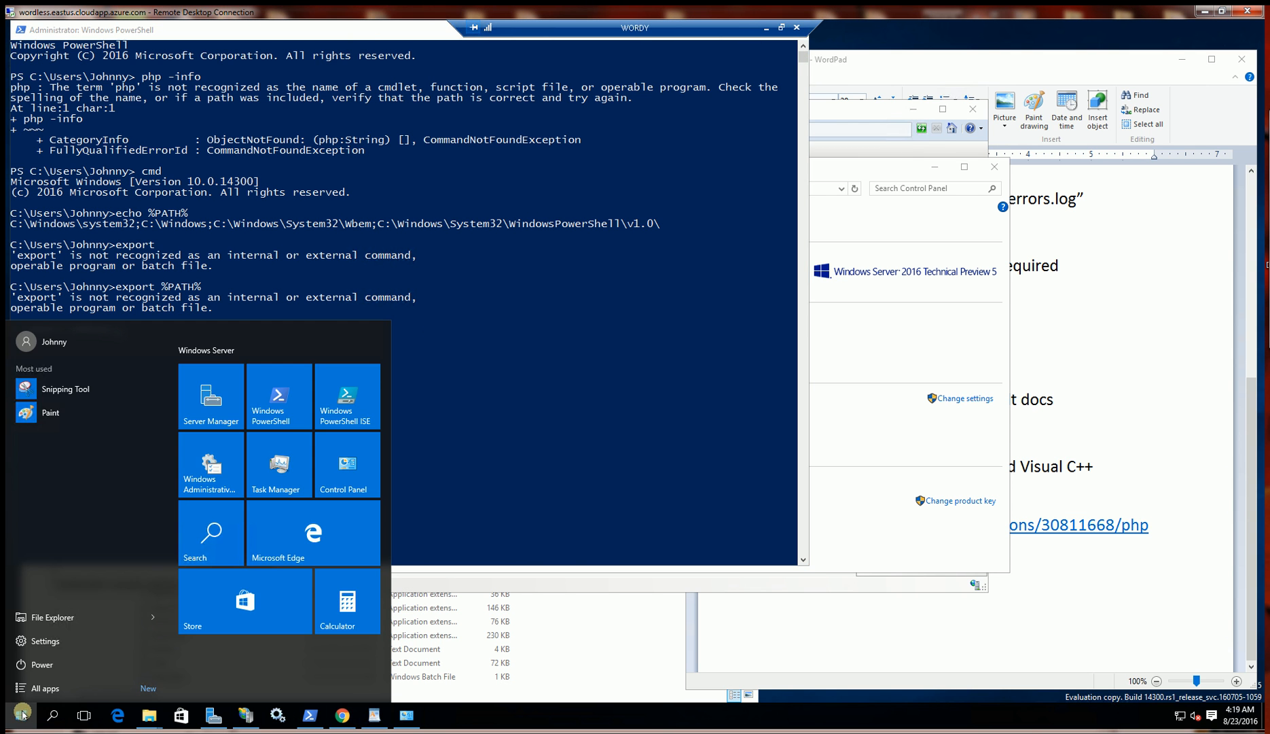
click(484, 332)
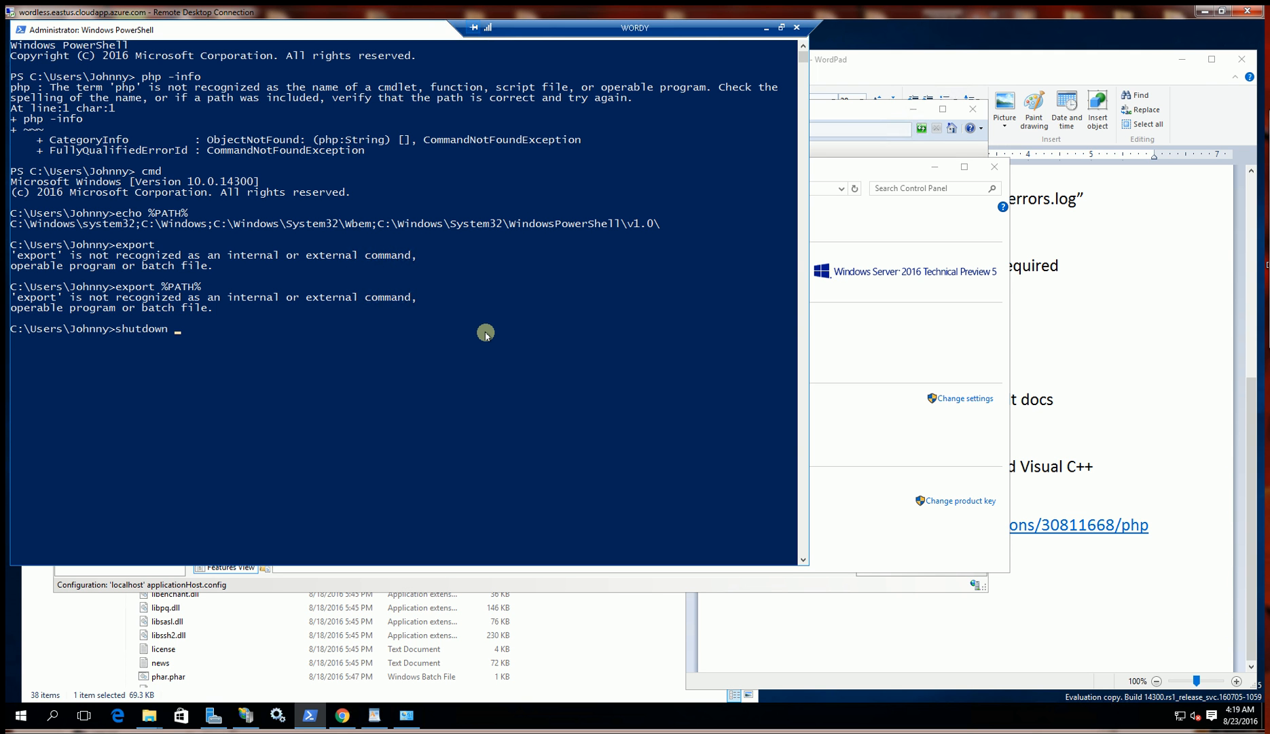
key(Return)
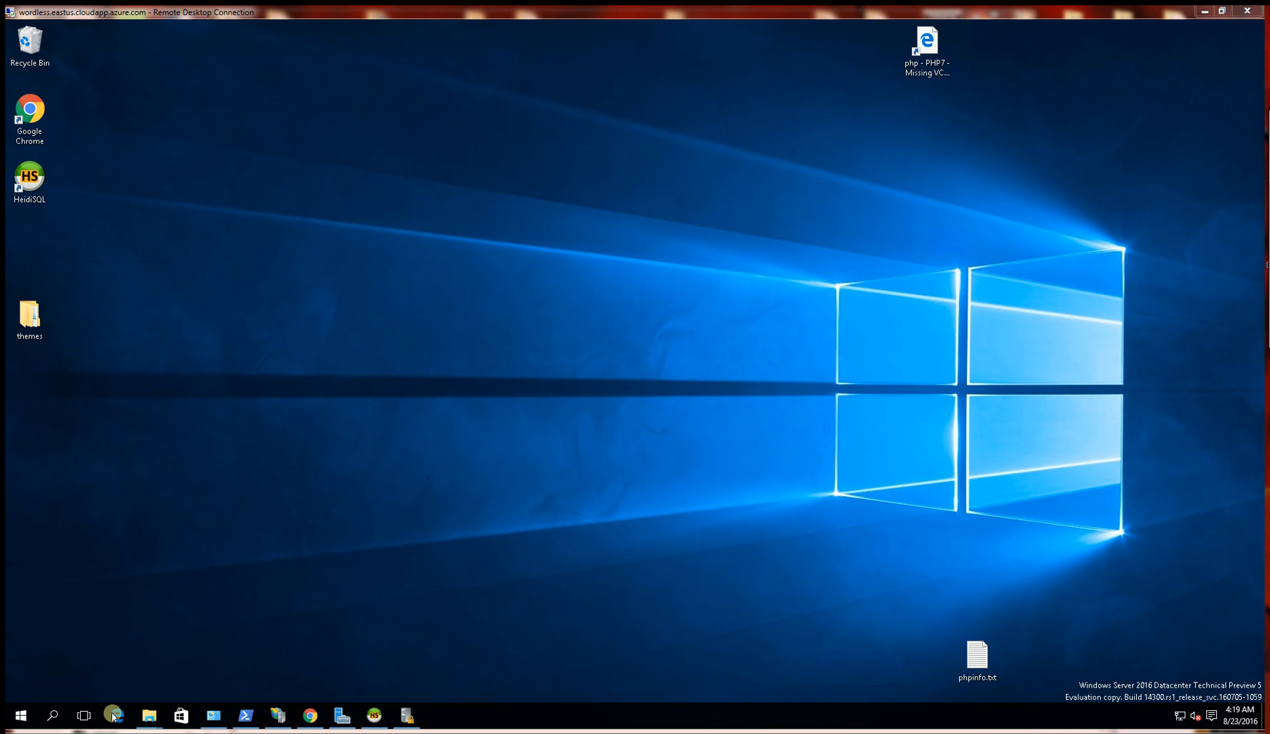
Step: Search Windows for Remote and open Remote Desktop Connection
click(50, 716)
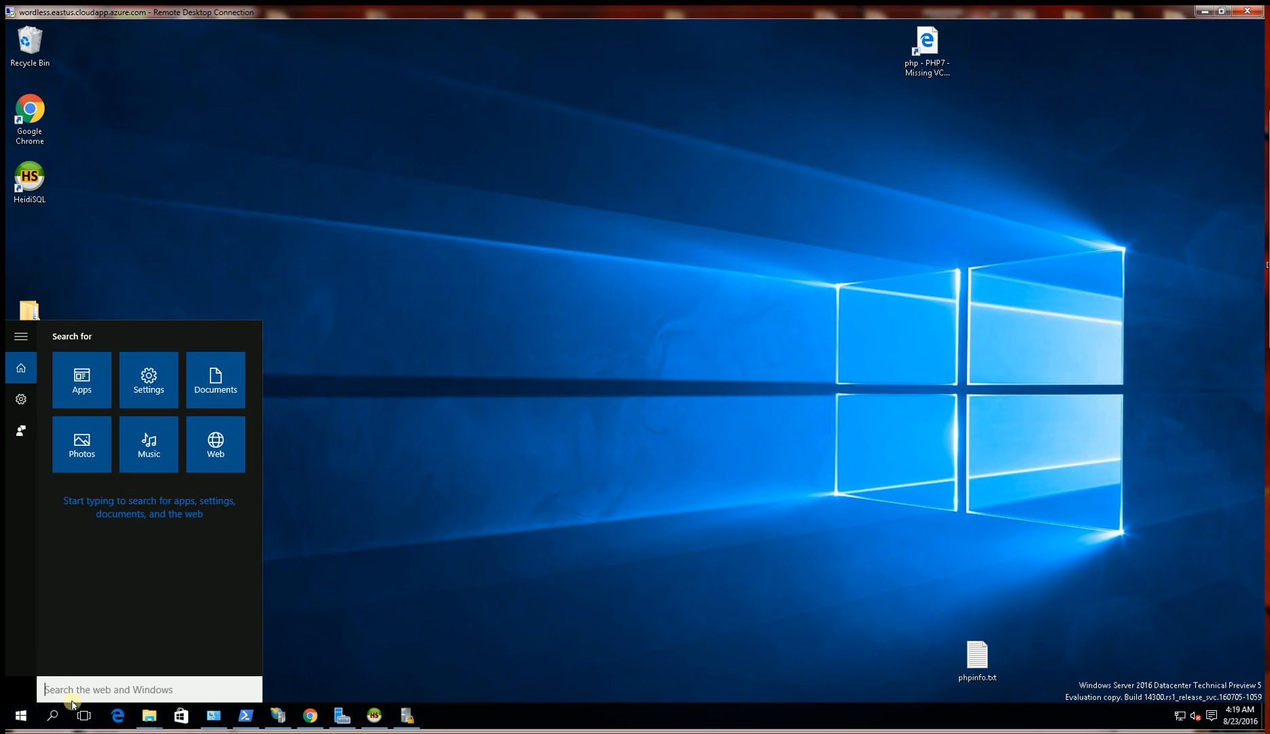
text(Remote)
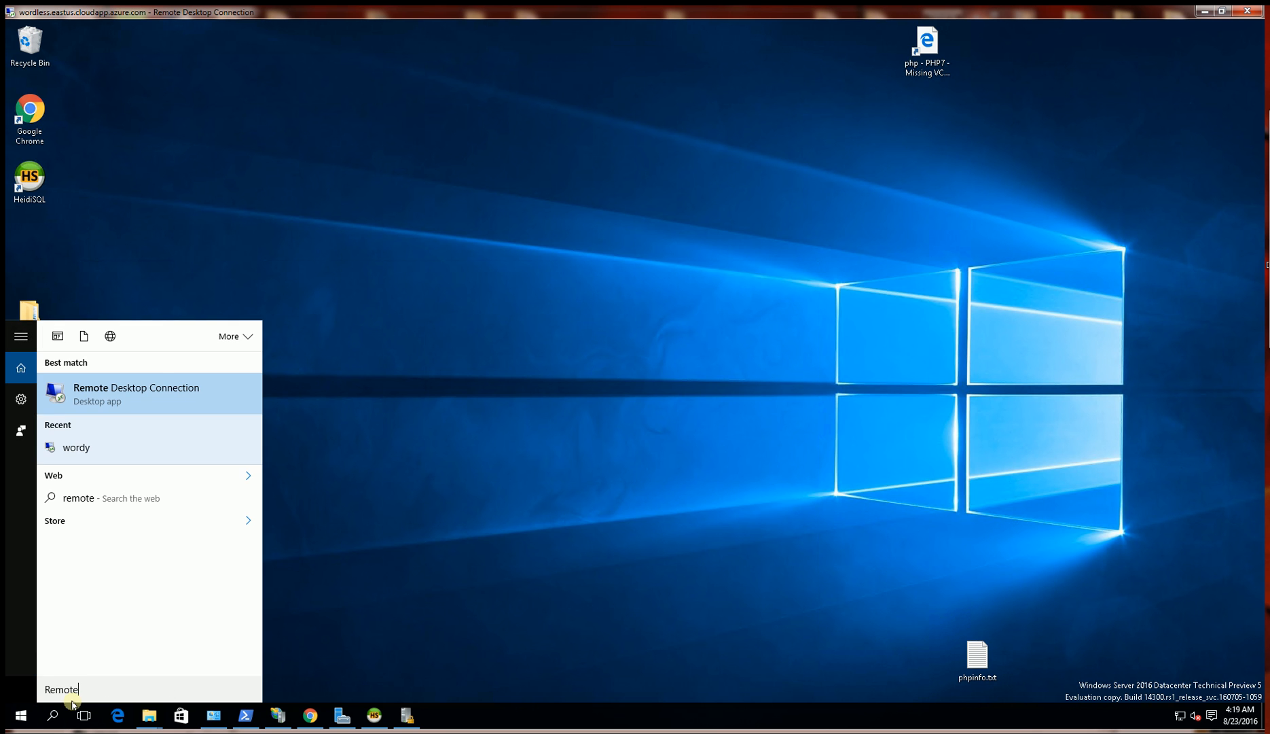
click(153, 386)
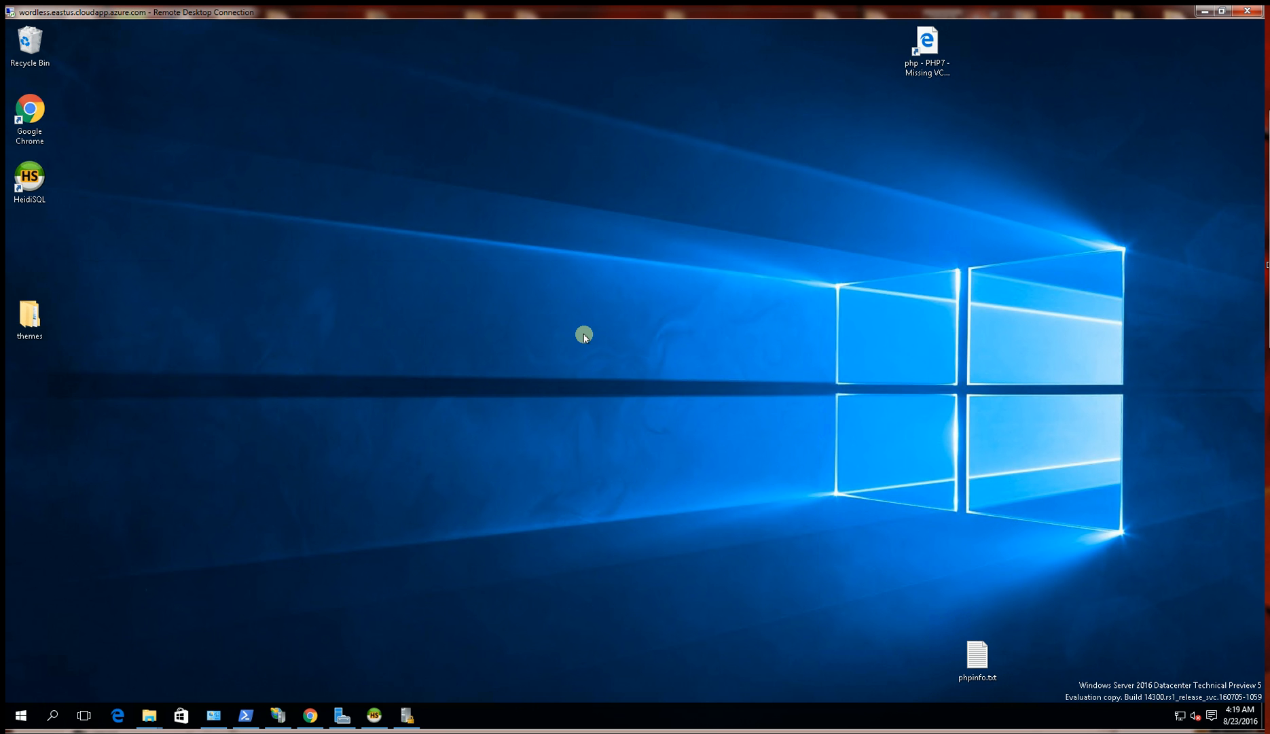
Step: Return to the restarted WORDY server, start PowerShell as administrator and run php -info
click(685, 301)
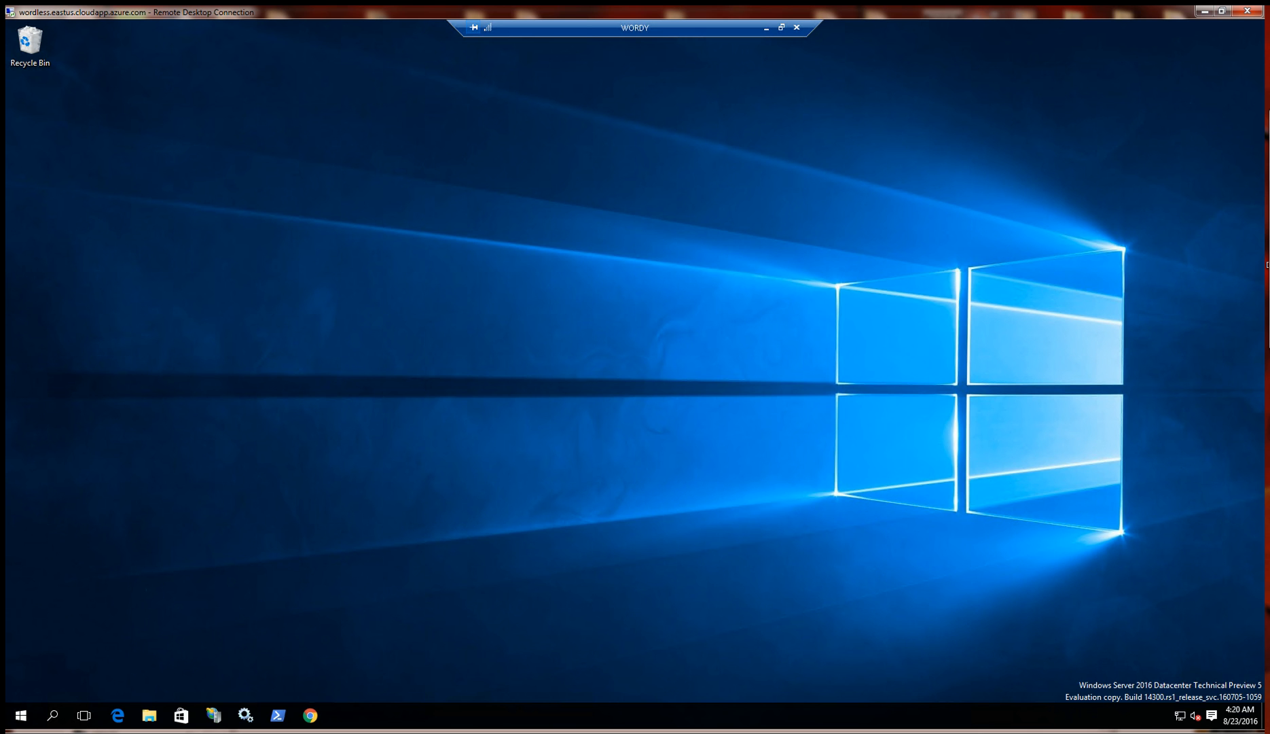
right_click(273, 716)
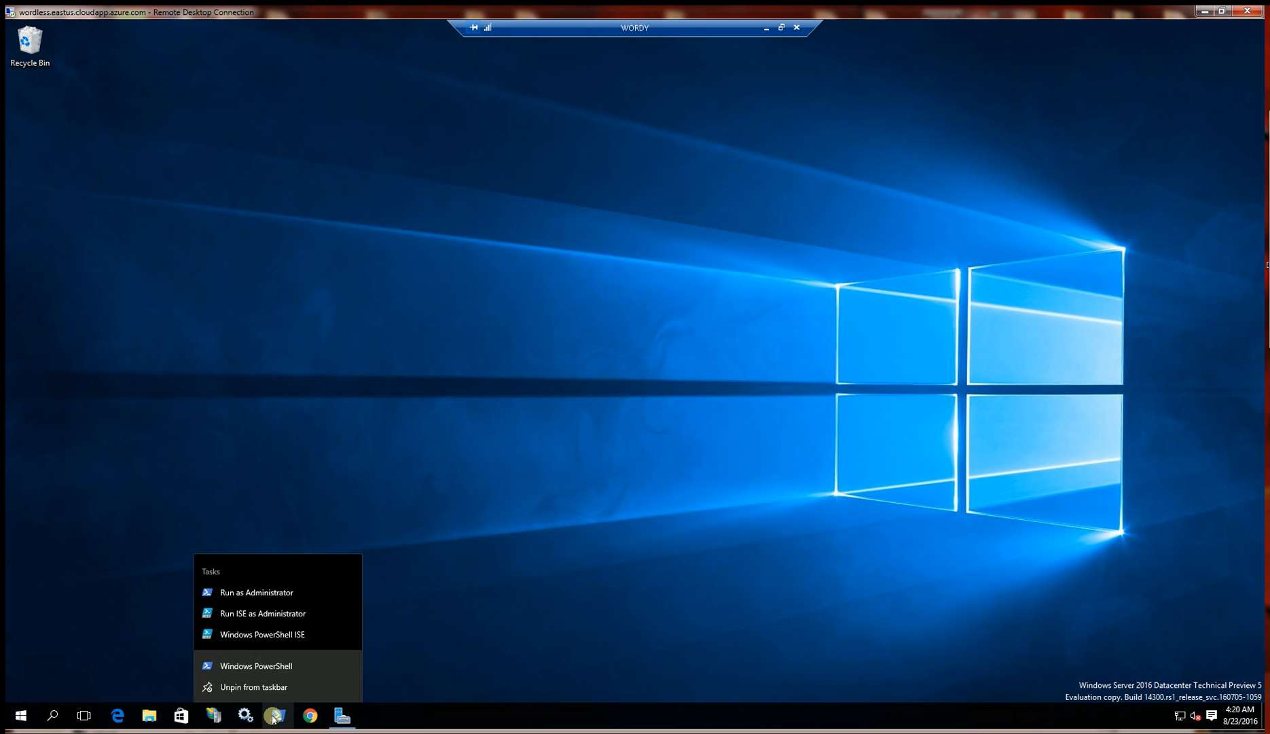
click(274, 593)
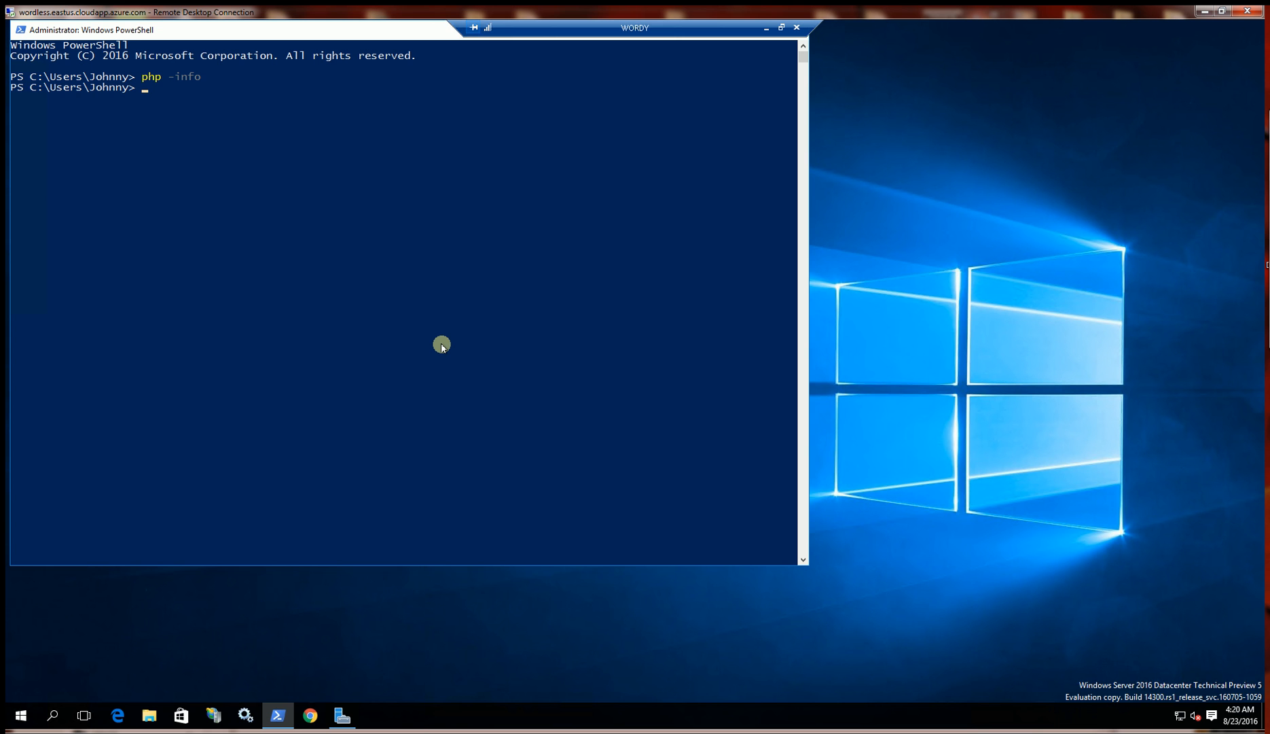
Step: Open the C:\PHP7 folder in an enlarged File Explorer window beside the PowerShell window
click(149, 714)
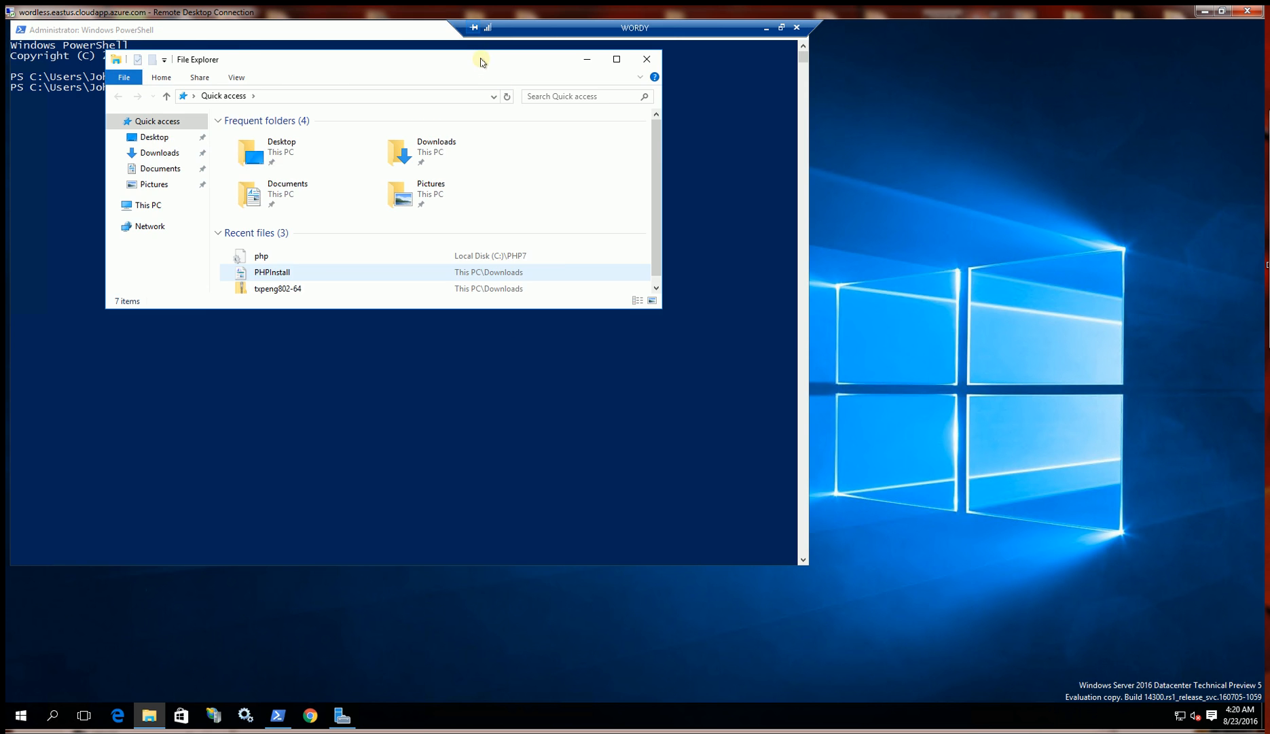
drag(480, 61, 765, 111)
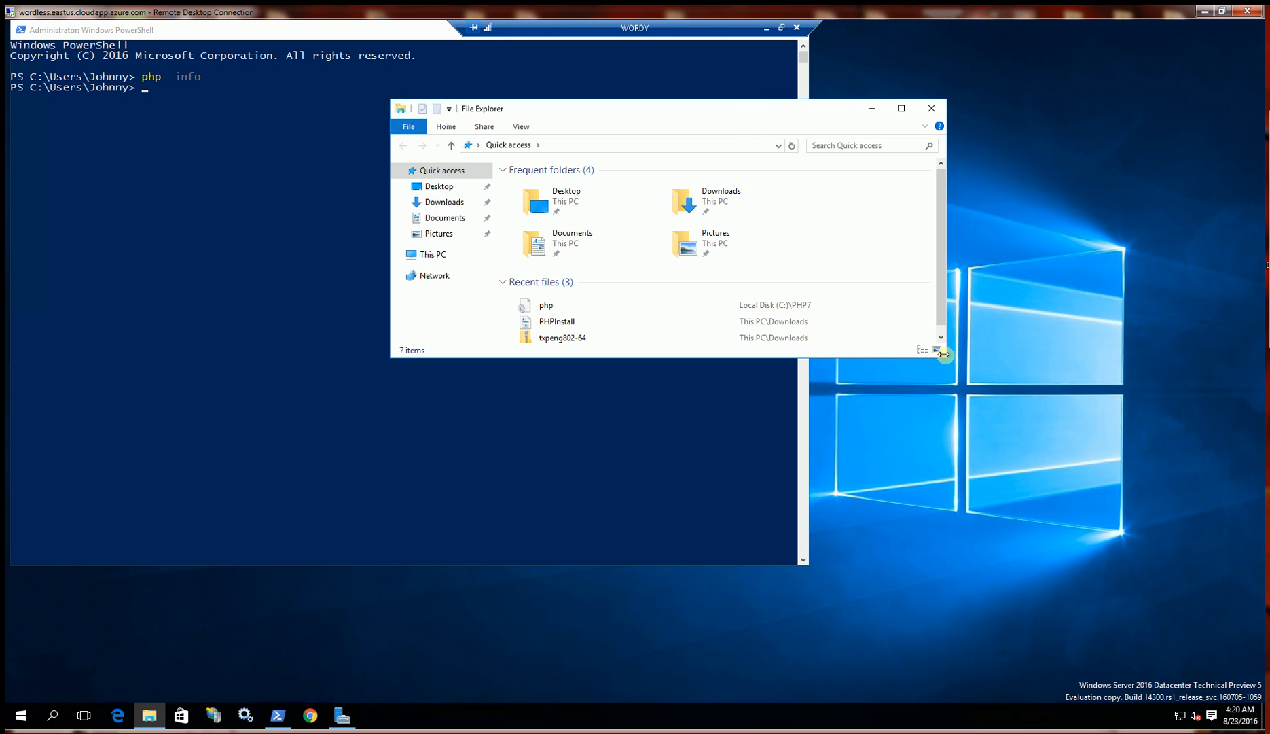
drag(946, 360, 1029, 511)
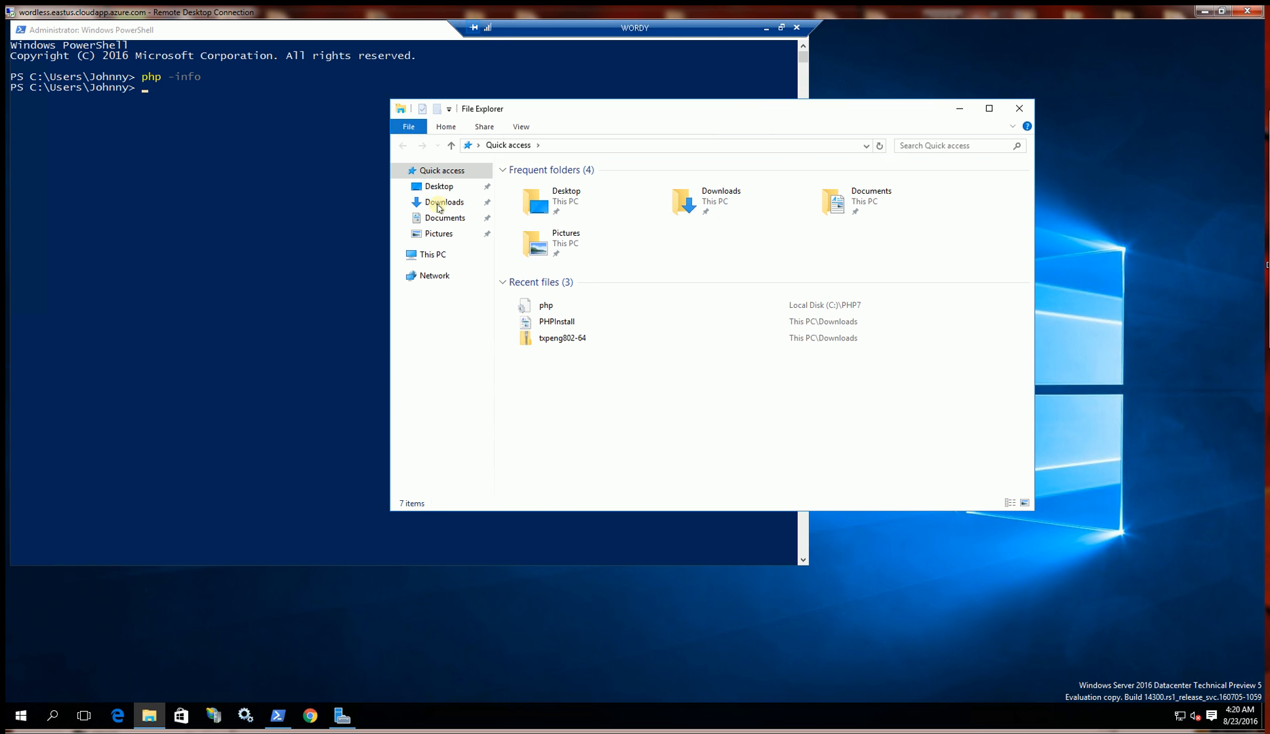
click(441, 254)
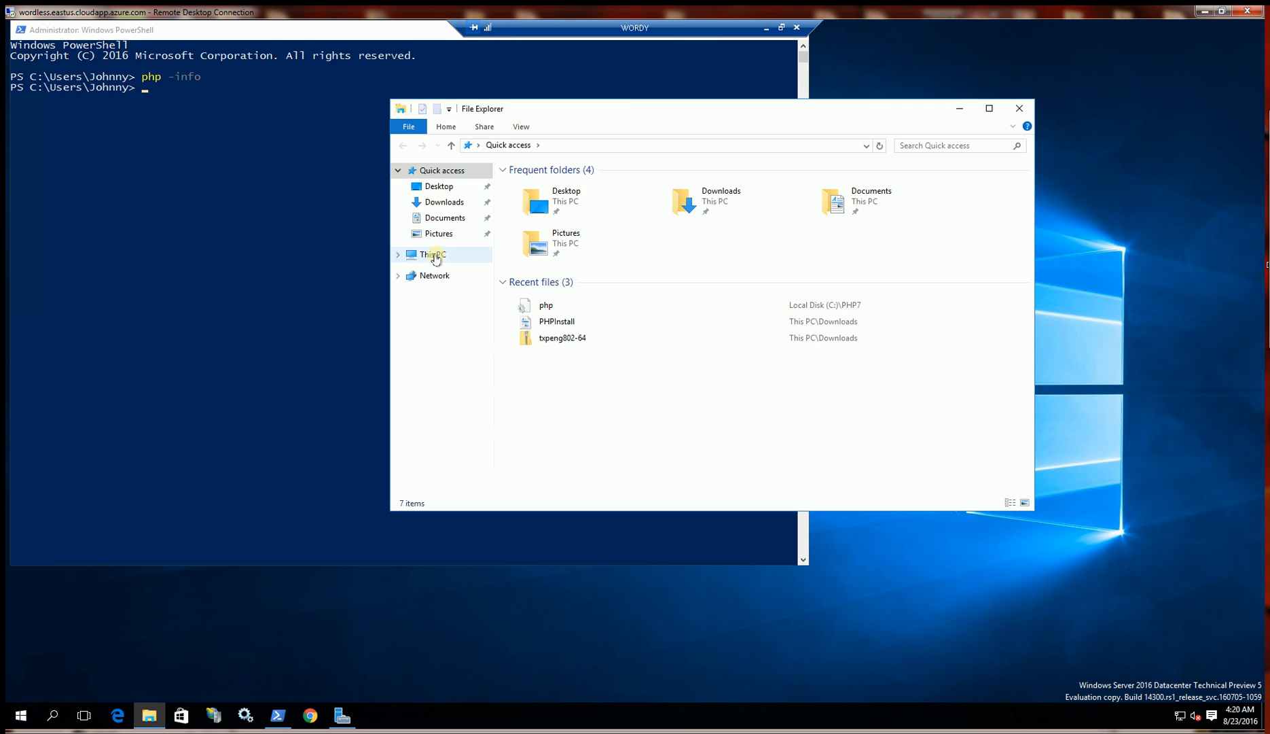
double_click(749, 292)
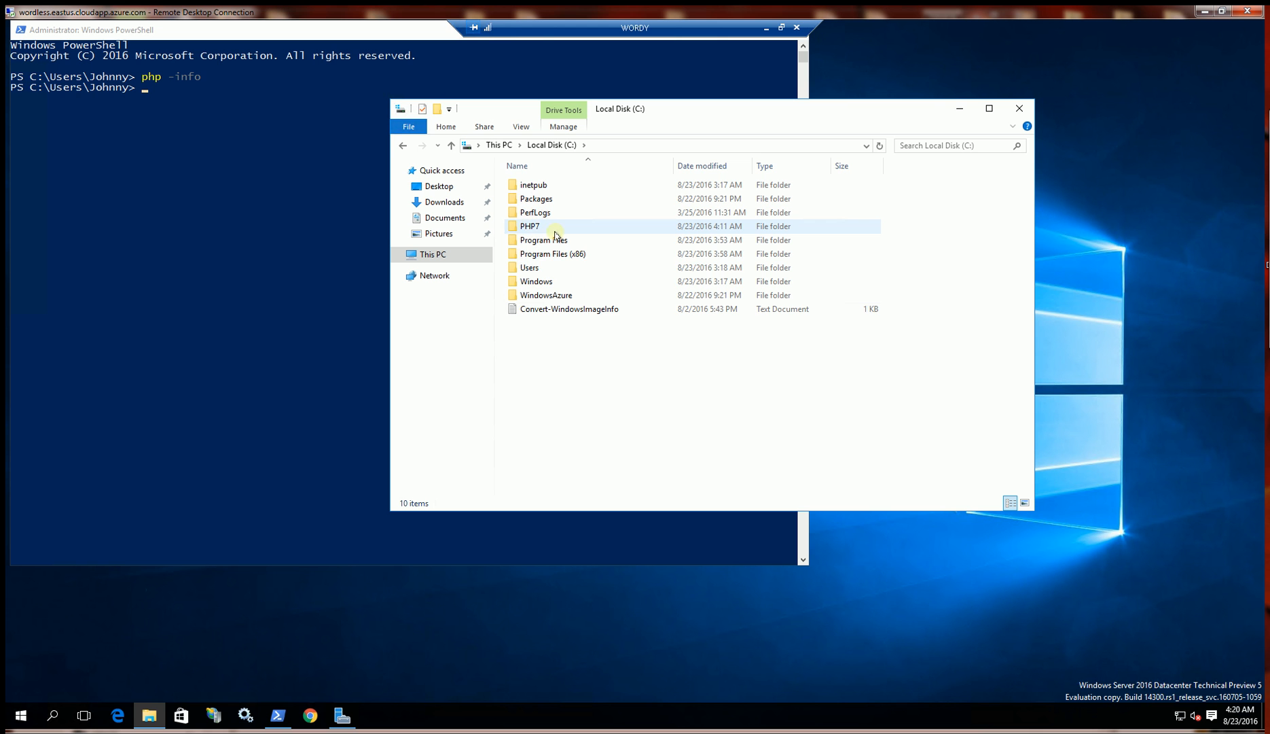
double_click(531, 227)
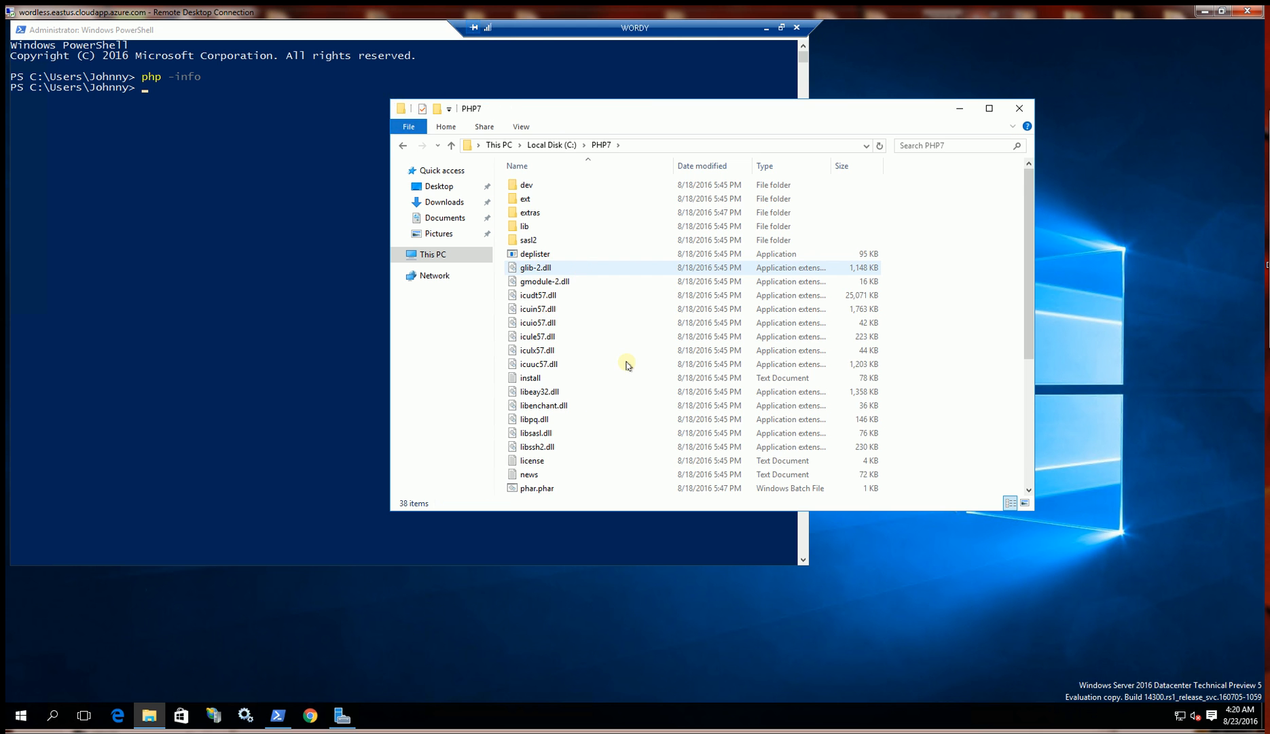
Step: Run the php-win application from the PHP7 folder to test whether PHP starts
scroll(627, 365, down, 5)
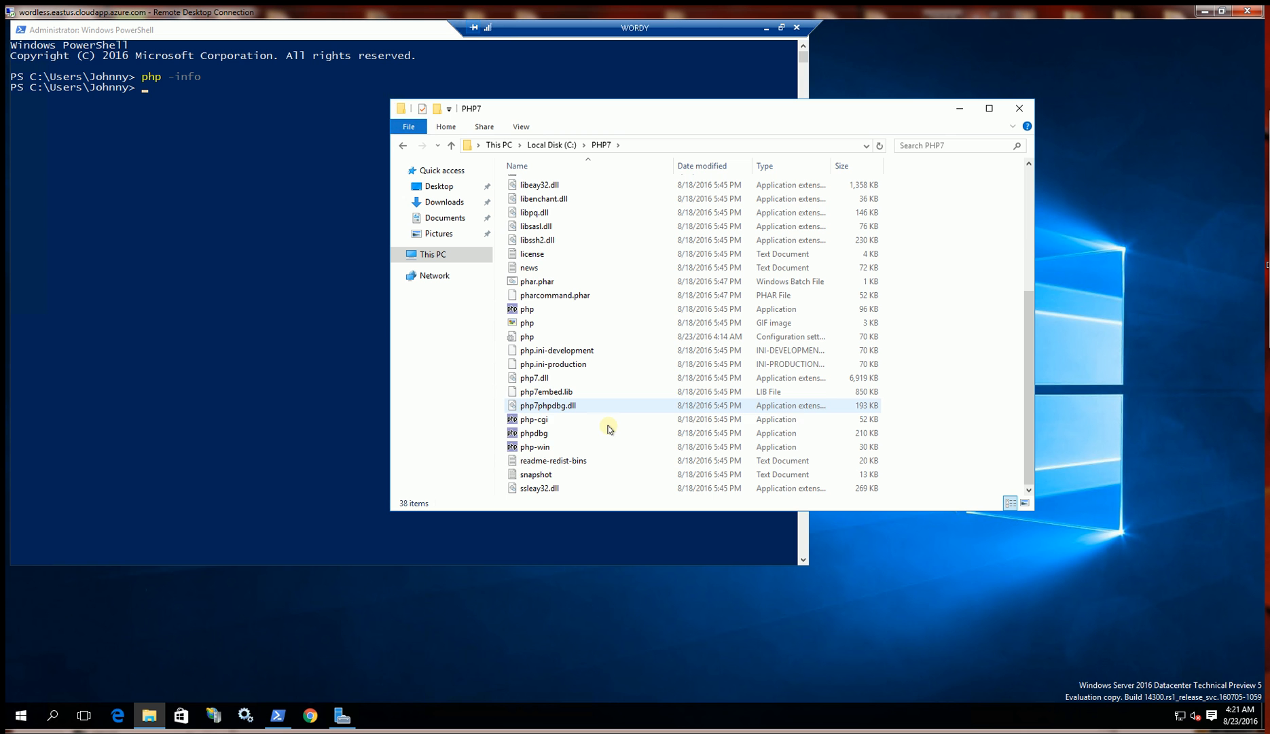
click(548, 446)
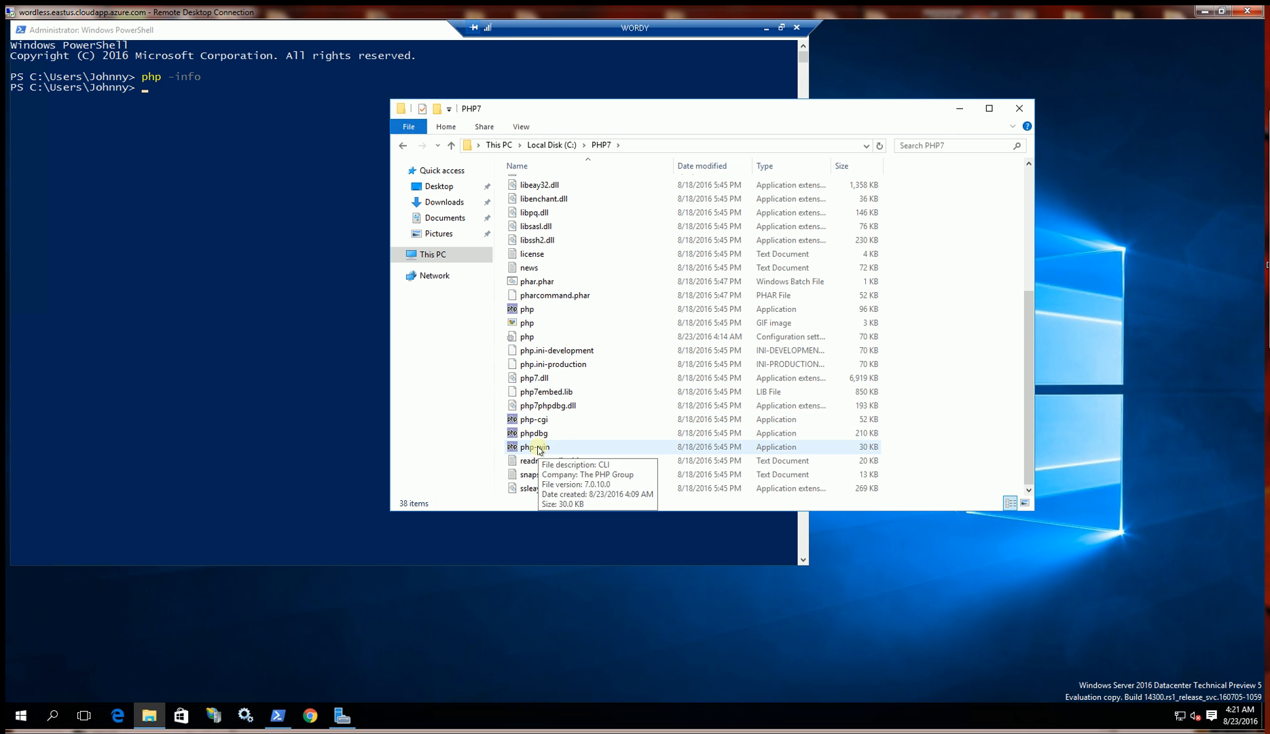
double_click(538, 449)
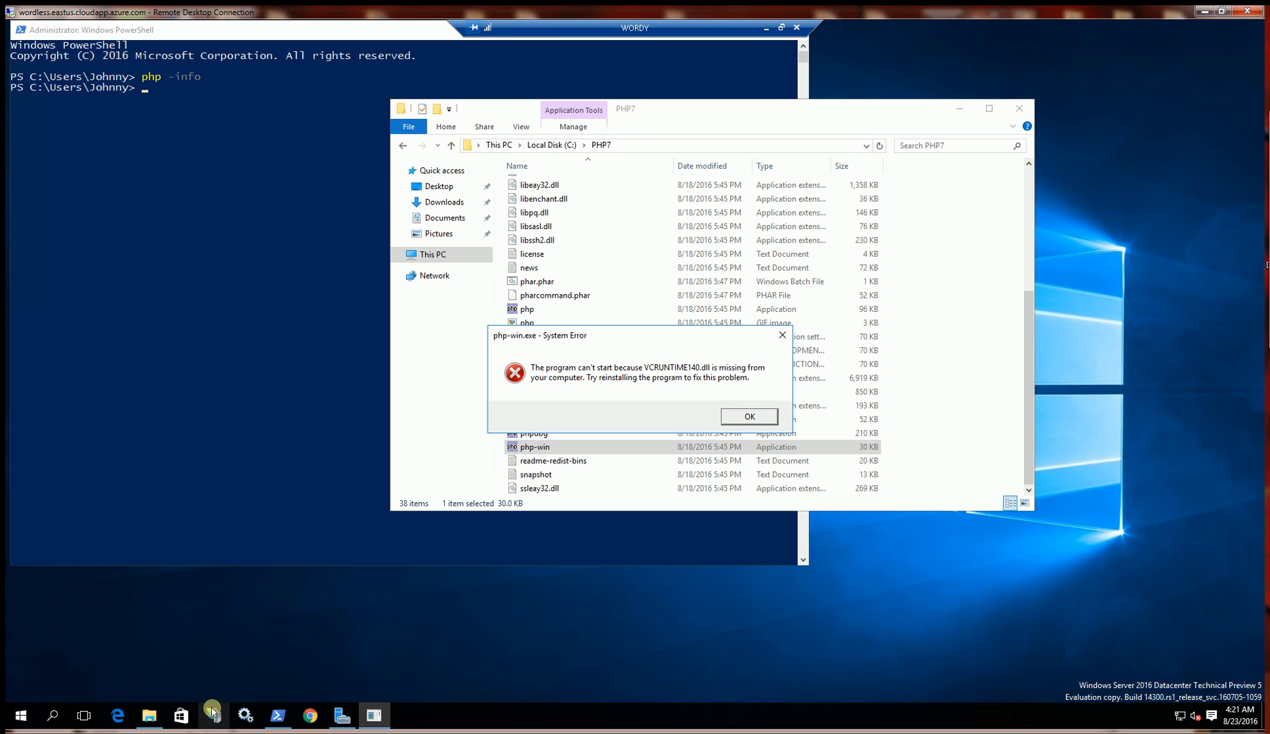
Step: Dismiss the php-win system error and open the PHPInstall document from Downloads in a new File Explorer window
middle_click(147, 715)
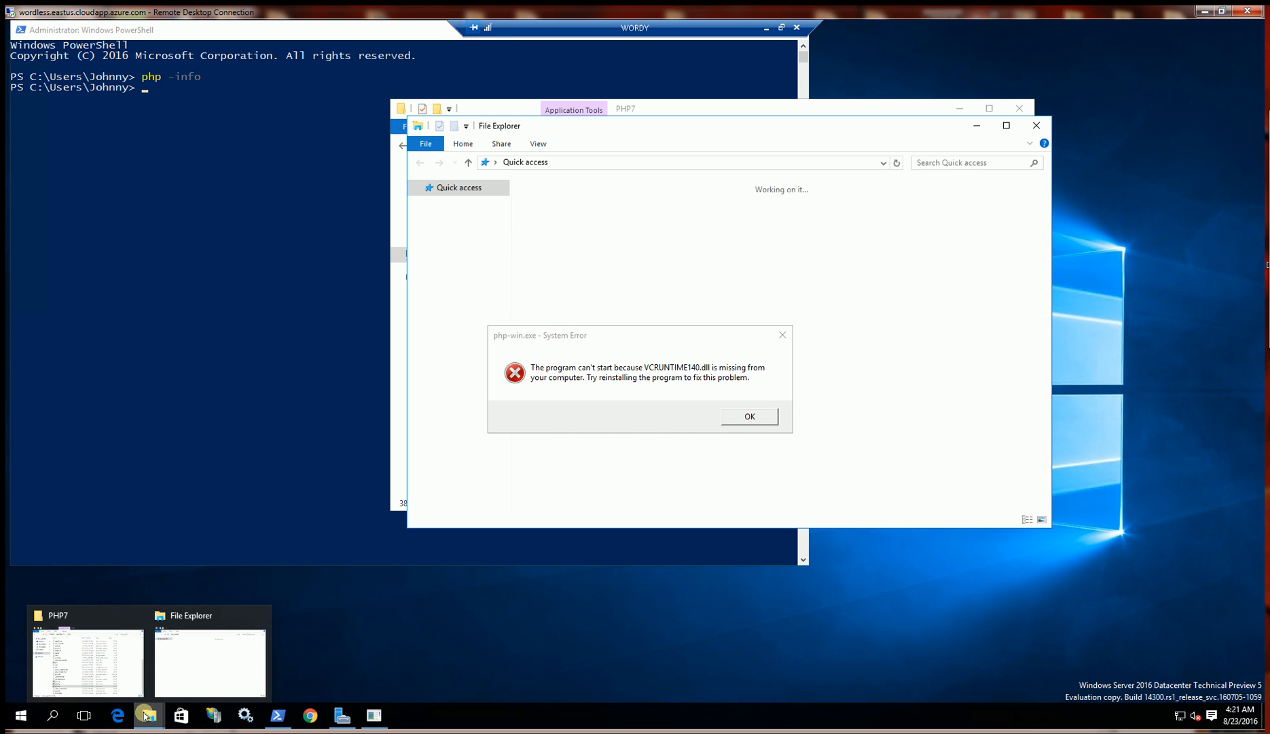
click(748, 417)
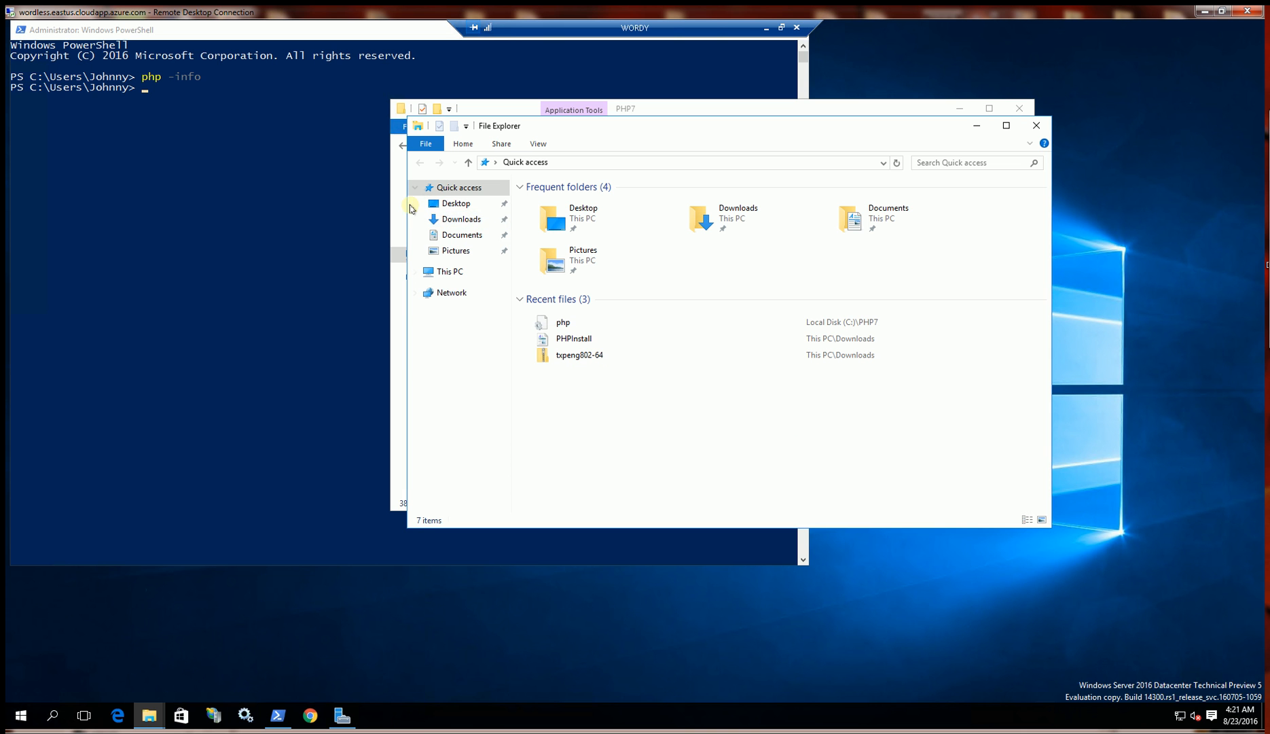
click(457, 221)
click(556, 260)
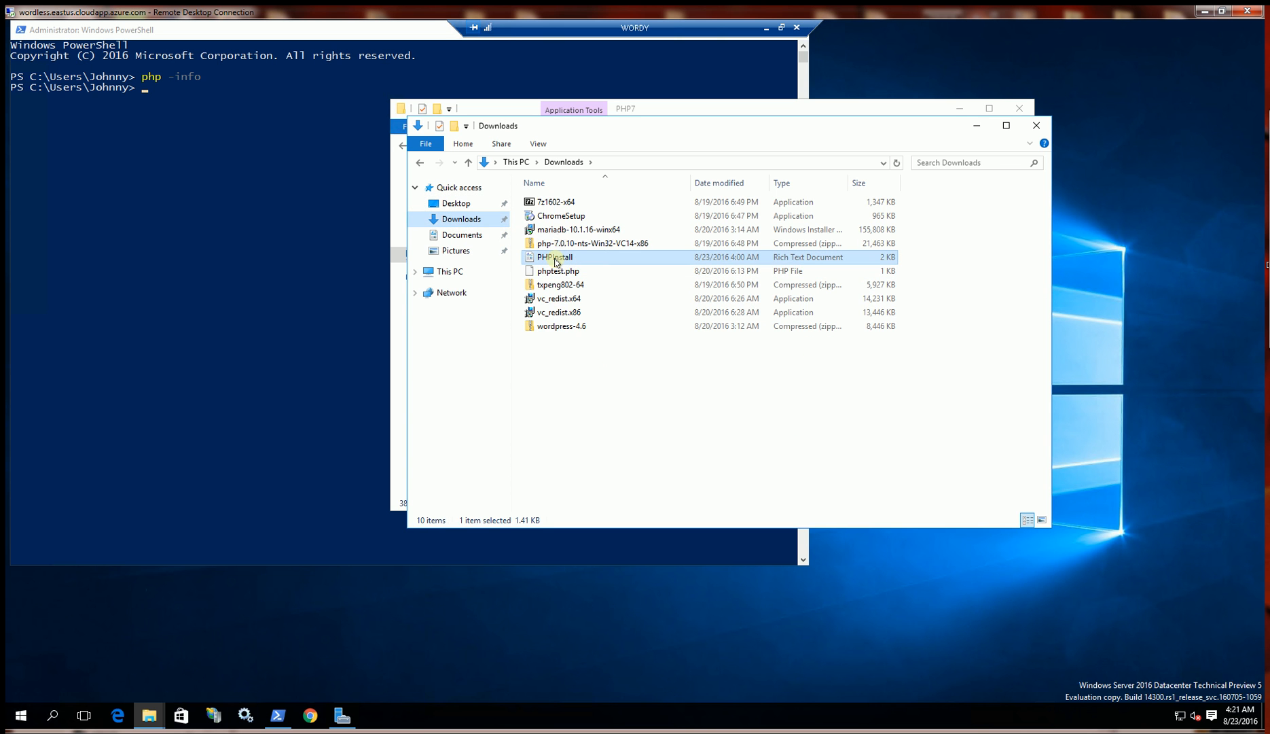
double_click(556, 261)
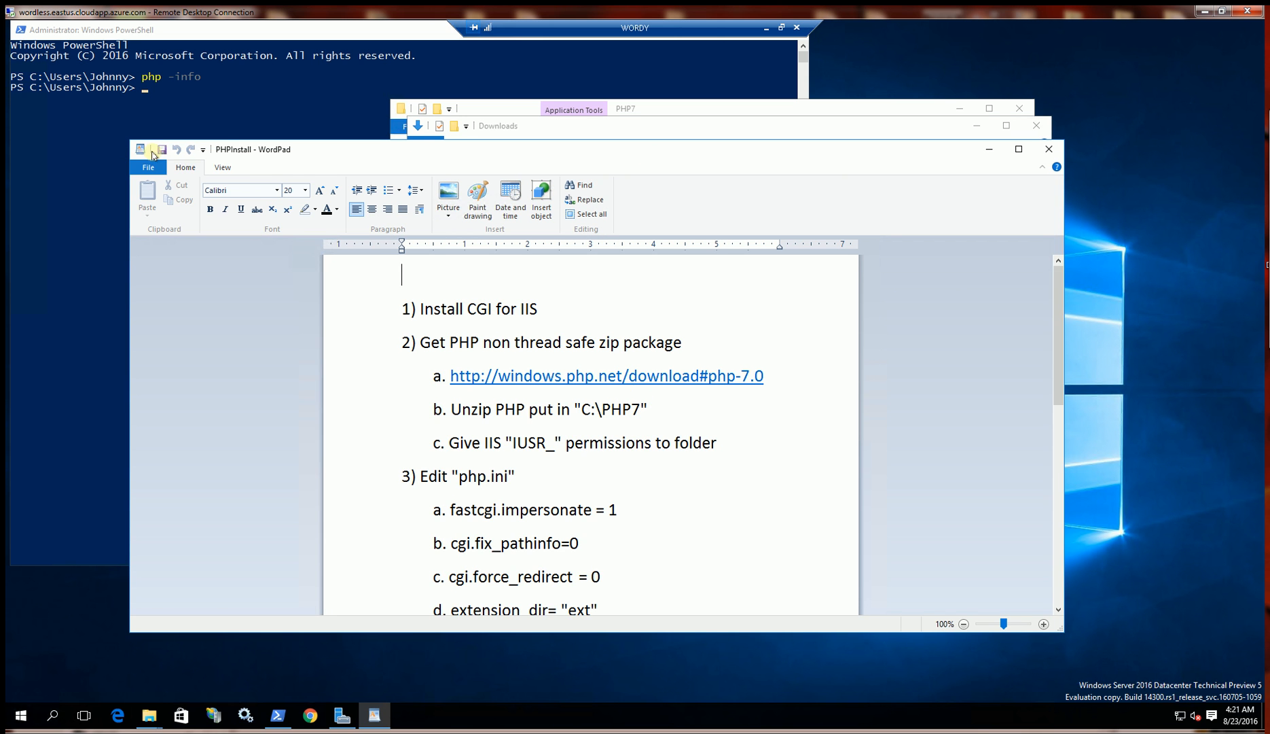
Step: Rearrange the PHPInstall document window and open the Stack Overflow link about the missing vcruntime140.dll under checklist item 6
drag(130, 140, 484, 46)
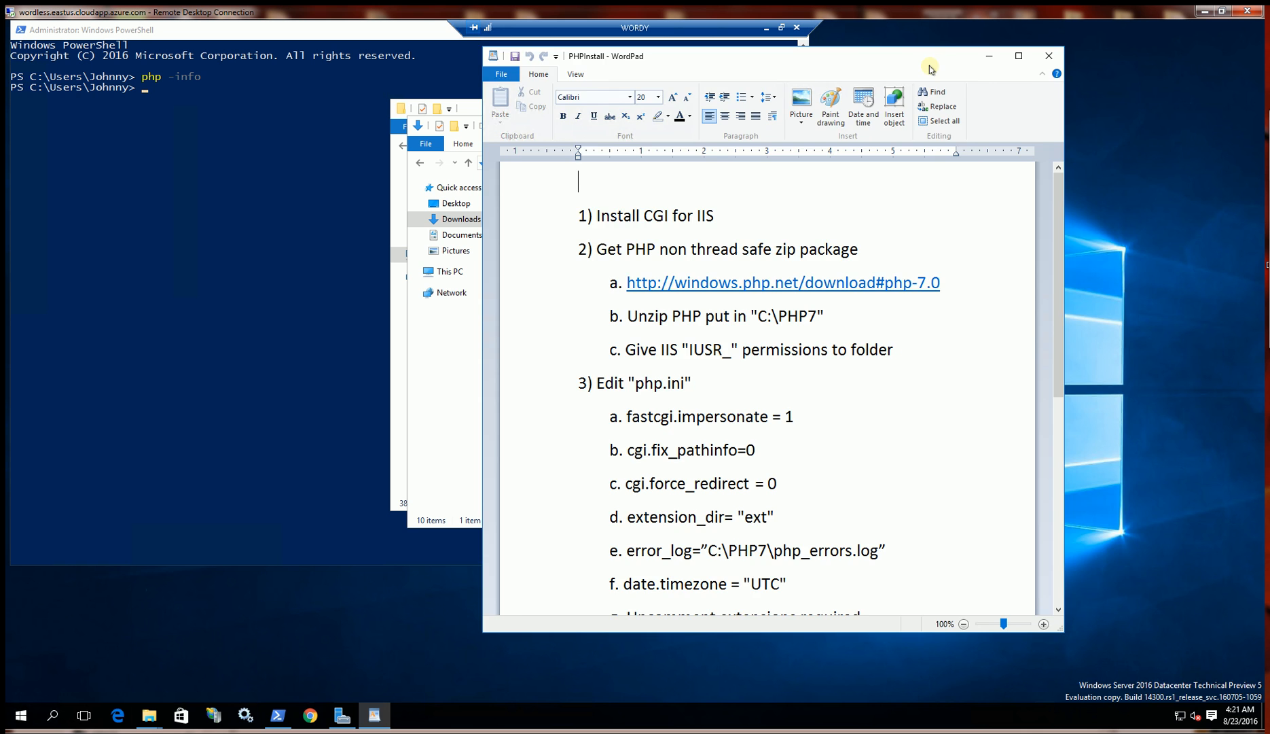
drag(930, 68, 1061, 89)
scroll(1133, 368, down, 6)
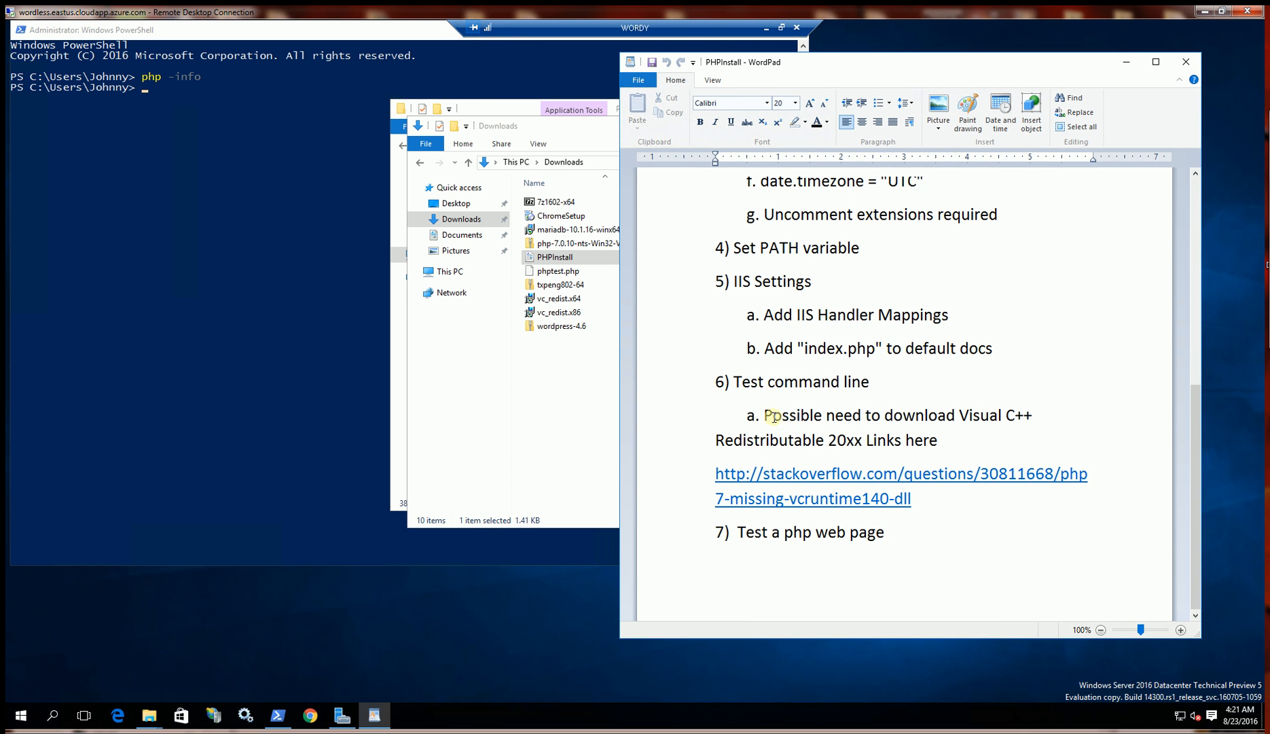
drag(767, 414, 877, 450)
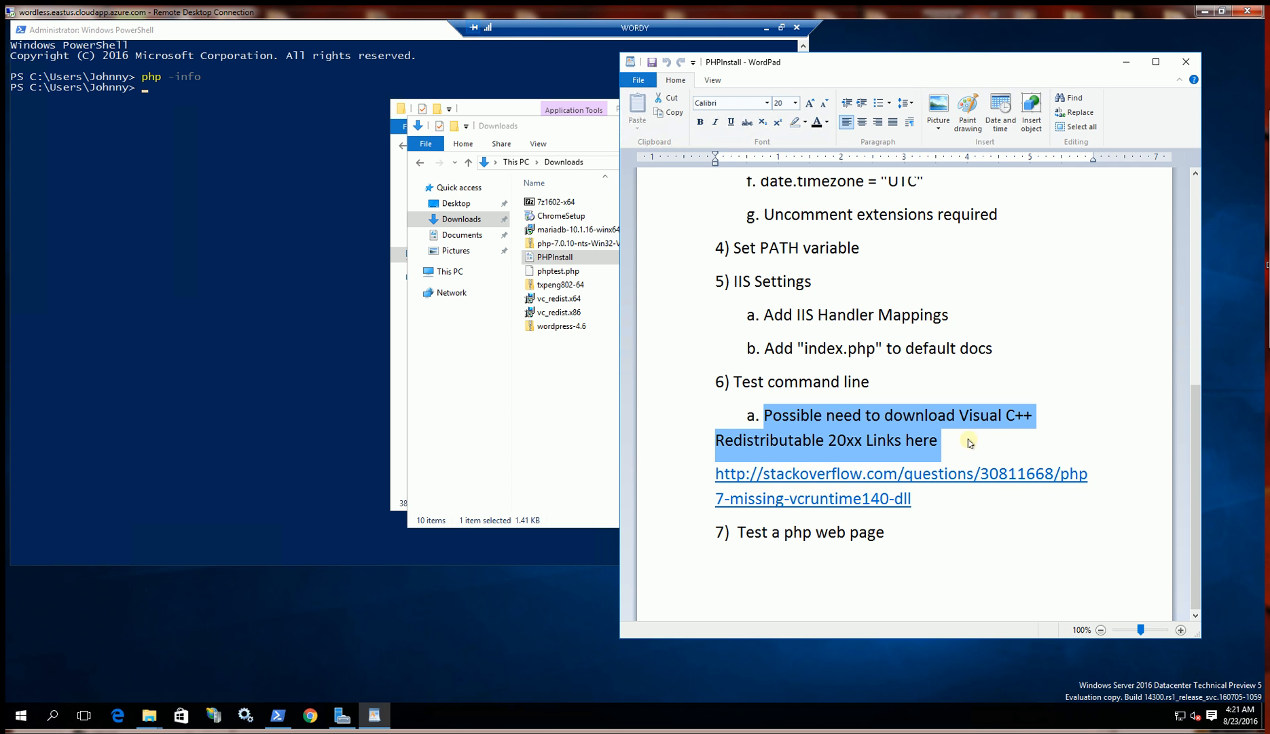
click(893, 479)
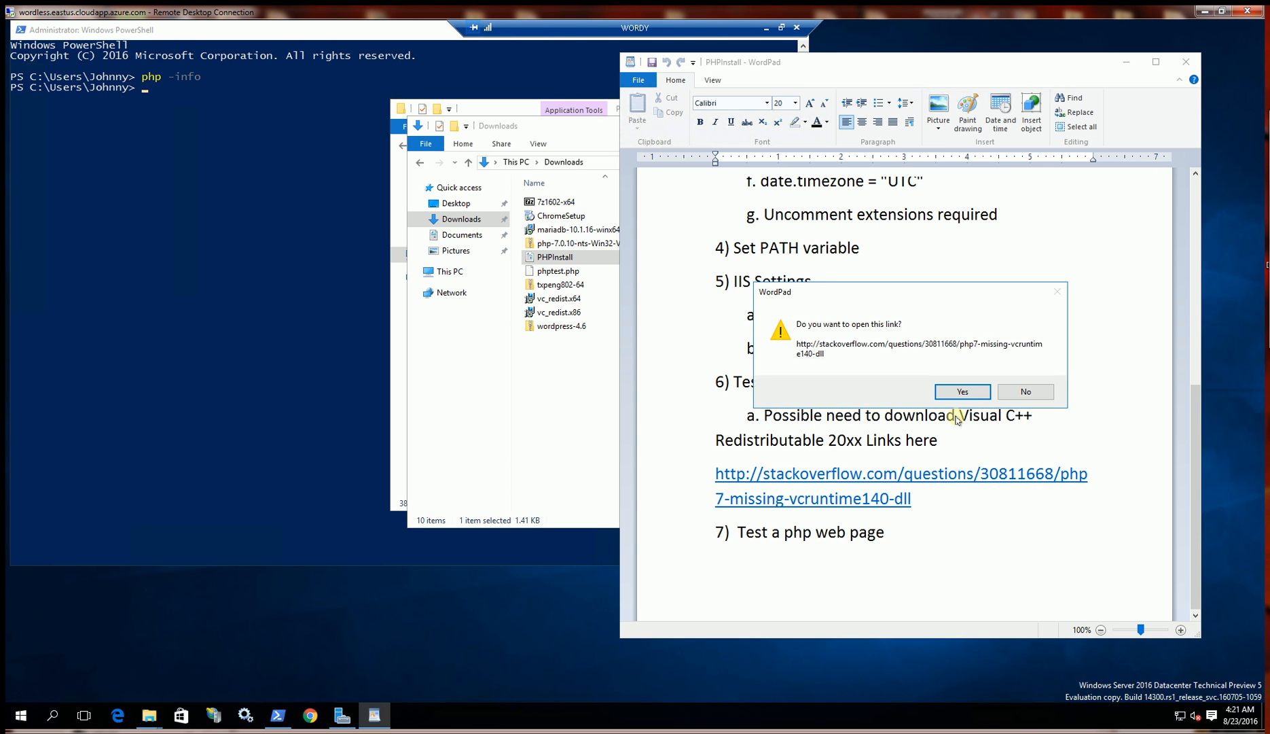
click(964, 394)
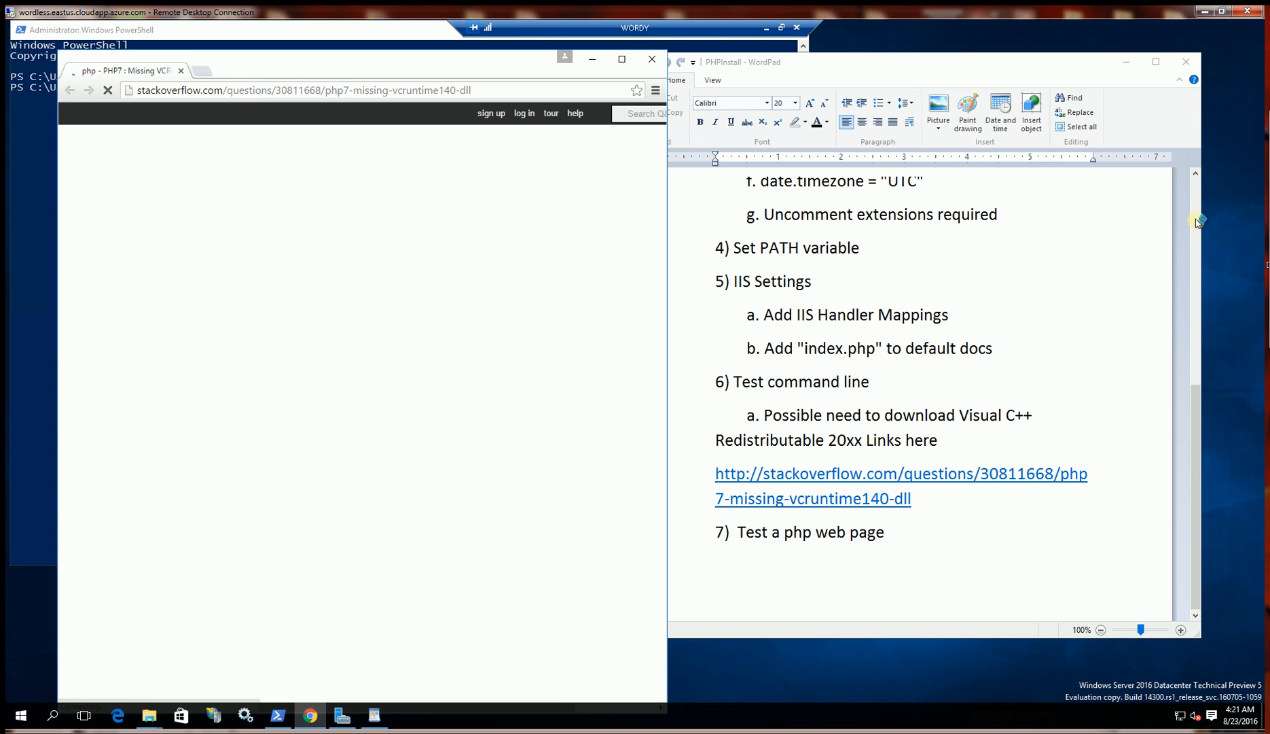
Step: Open the windows.php.net PHP 7.0 download link from checklist item 2 and examine the compiler version in the build names
click(1197, 222)
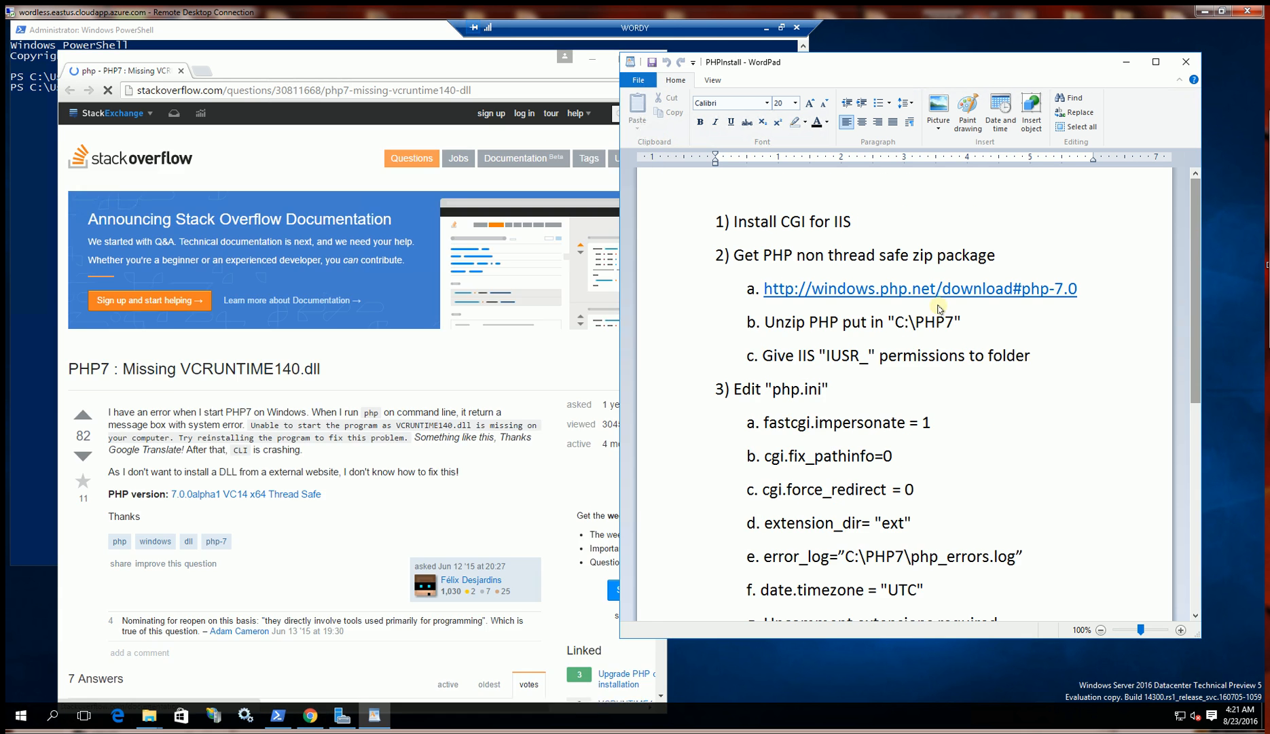
click(871, 291)
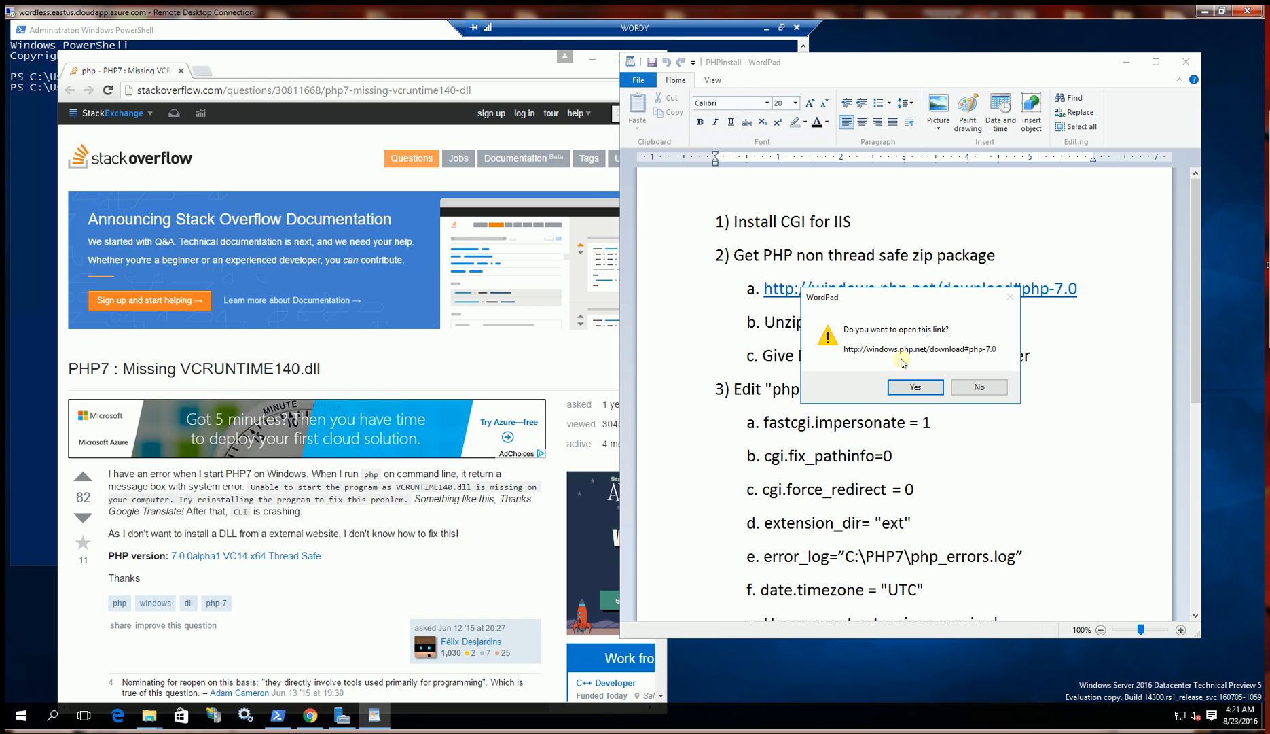
click(913, 387)
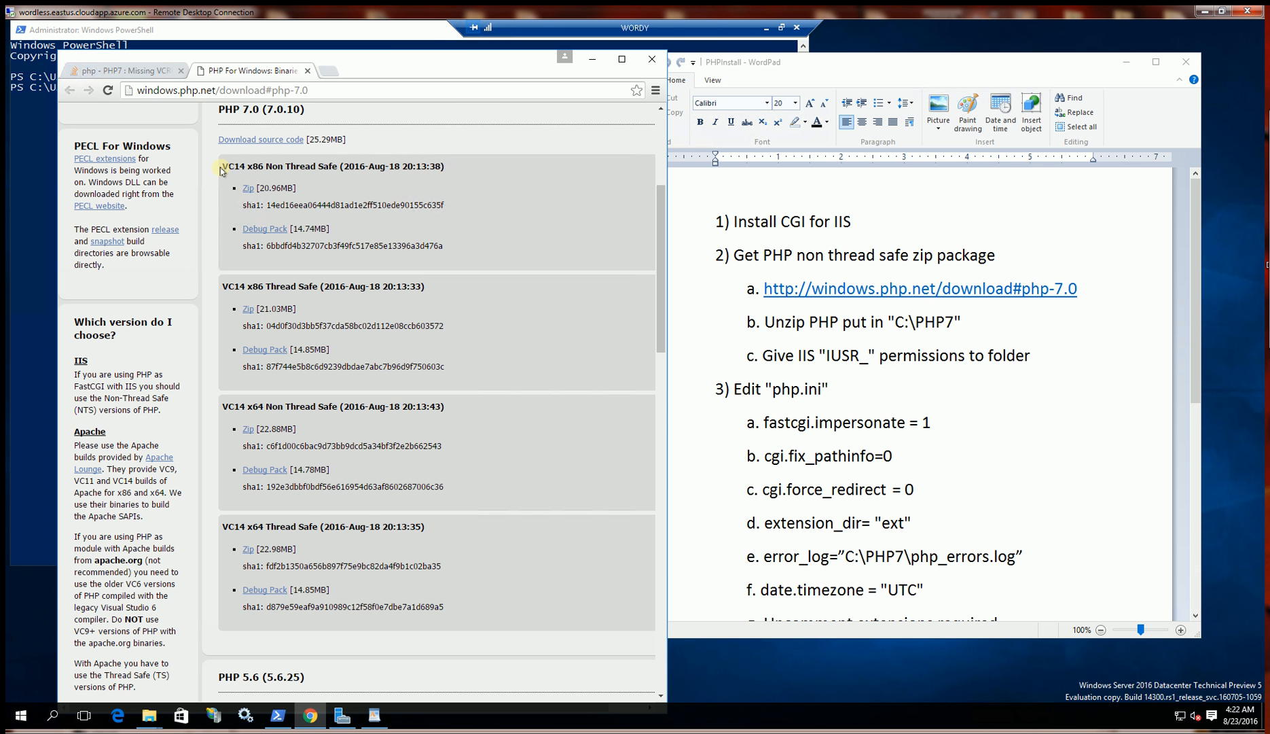
drag(223, 168, 243, 166)
click(253, 167)
mouse_move(244, 166)
mouse_down()
mouse_move(223, 168)
mouse_move(263, 166)
mouse_move(246, 167)
mouse_up()
Step: Return to the Stack Overflow page and open the answer's Visual C++ Redistributable for Visual Studio 2015 link for VC14 builds
click(129, 70)
scroll(363, 298, down, 4)
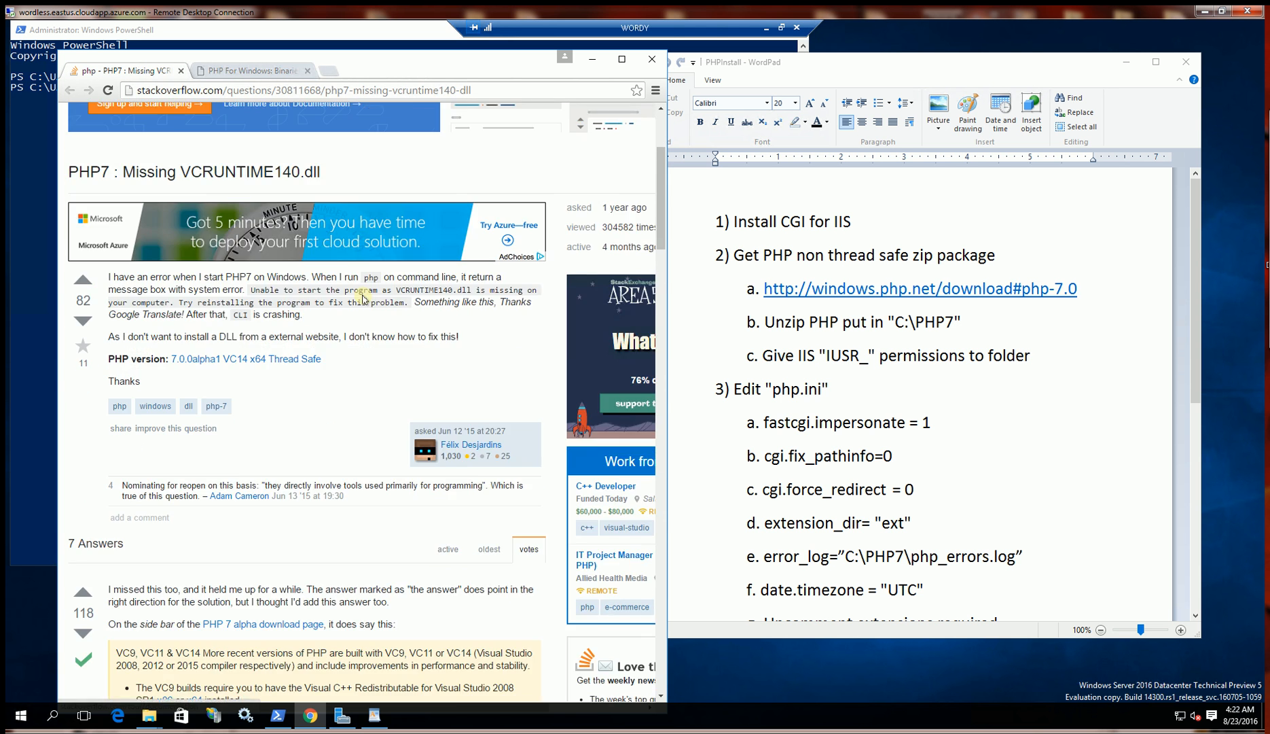
scroll(363, 297, down, 6)
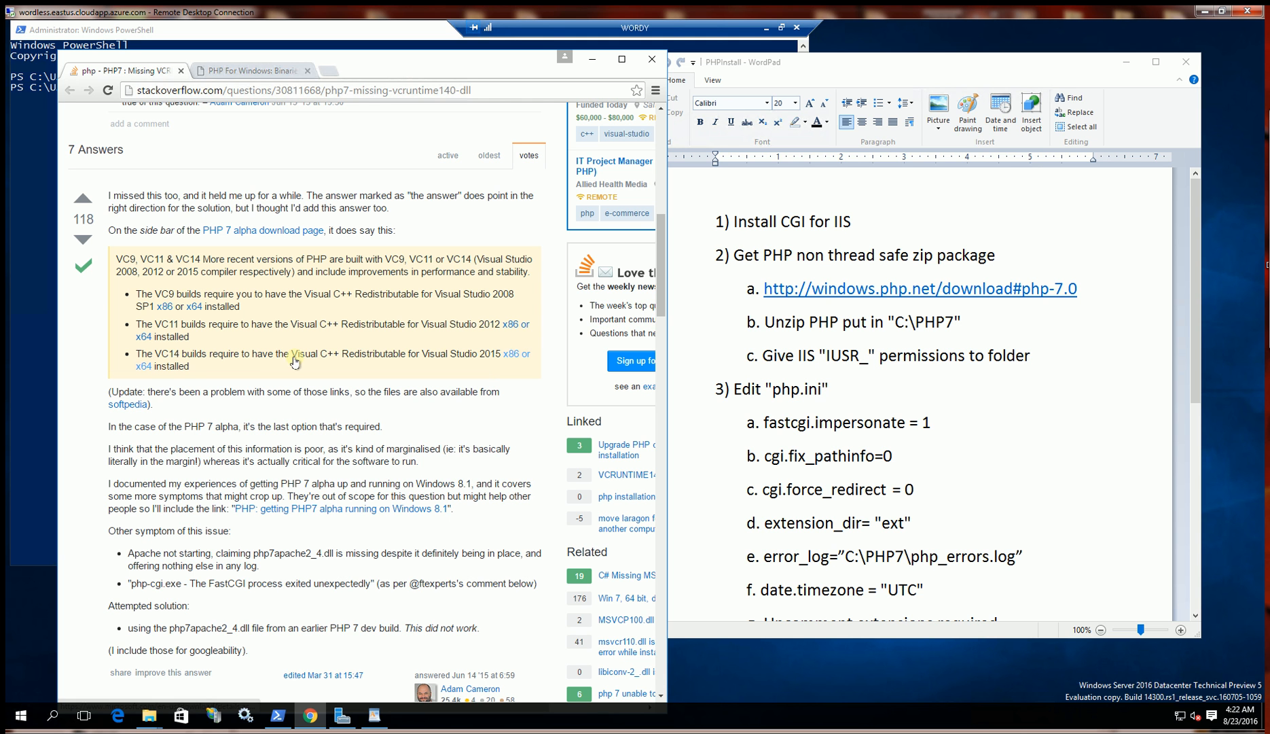
double_click(163, 354)
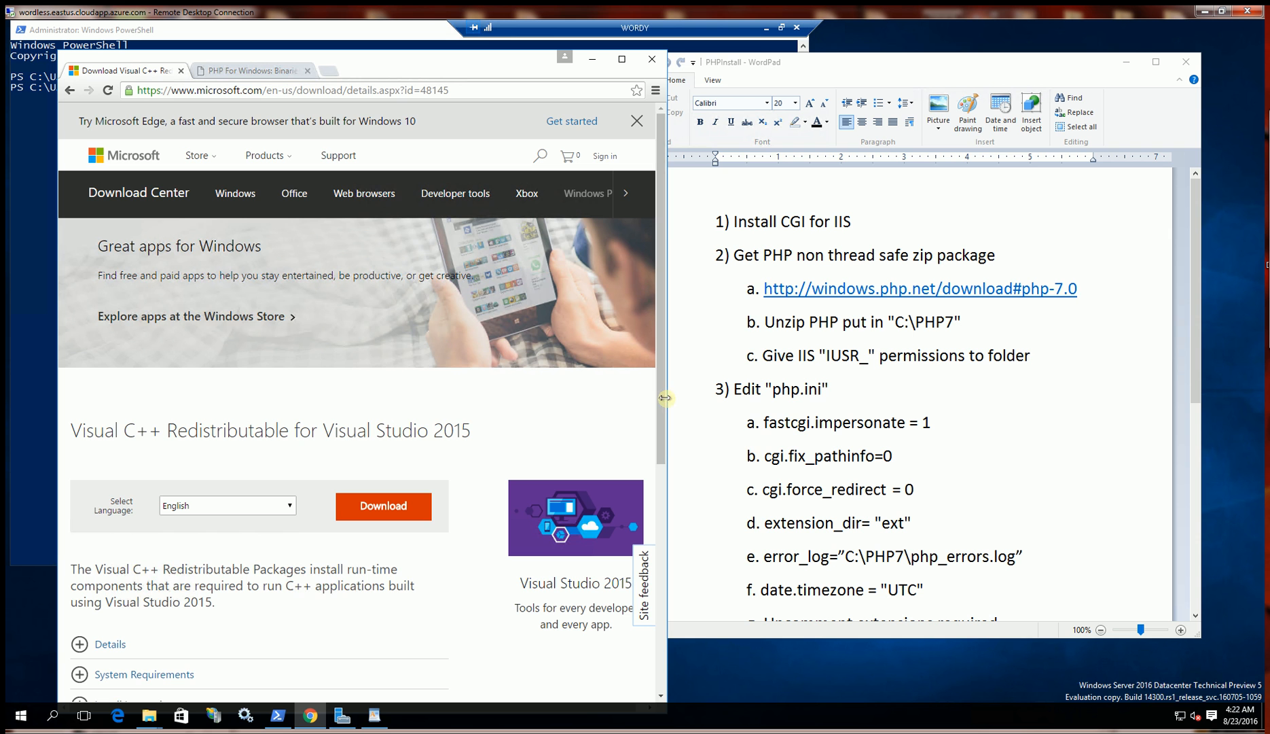
Step: Widen the browser, view the file choices for the Visual Studio 2015 redistributable download, and minimize the browser
drag(666, 401, 761, 395)
scroll(466, 431, down, 3)
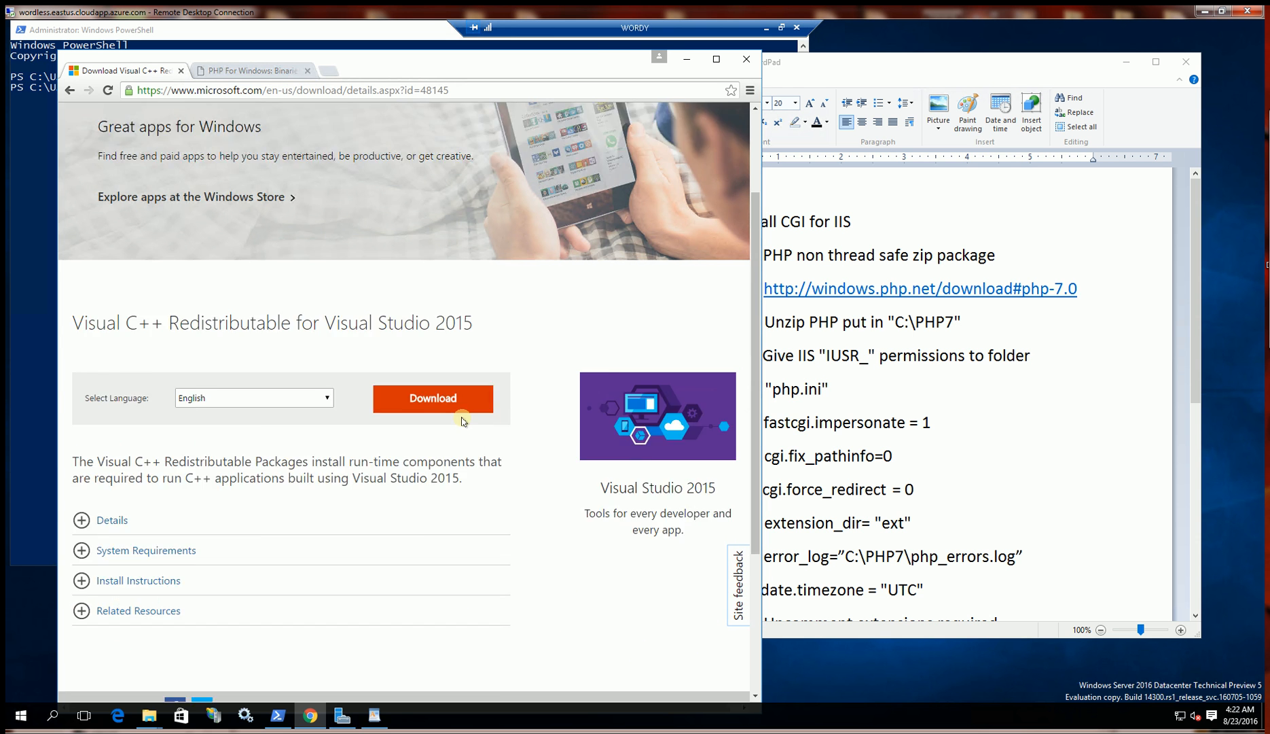
click(428, 336)
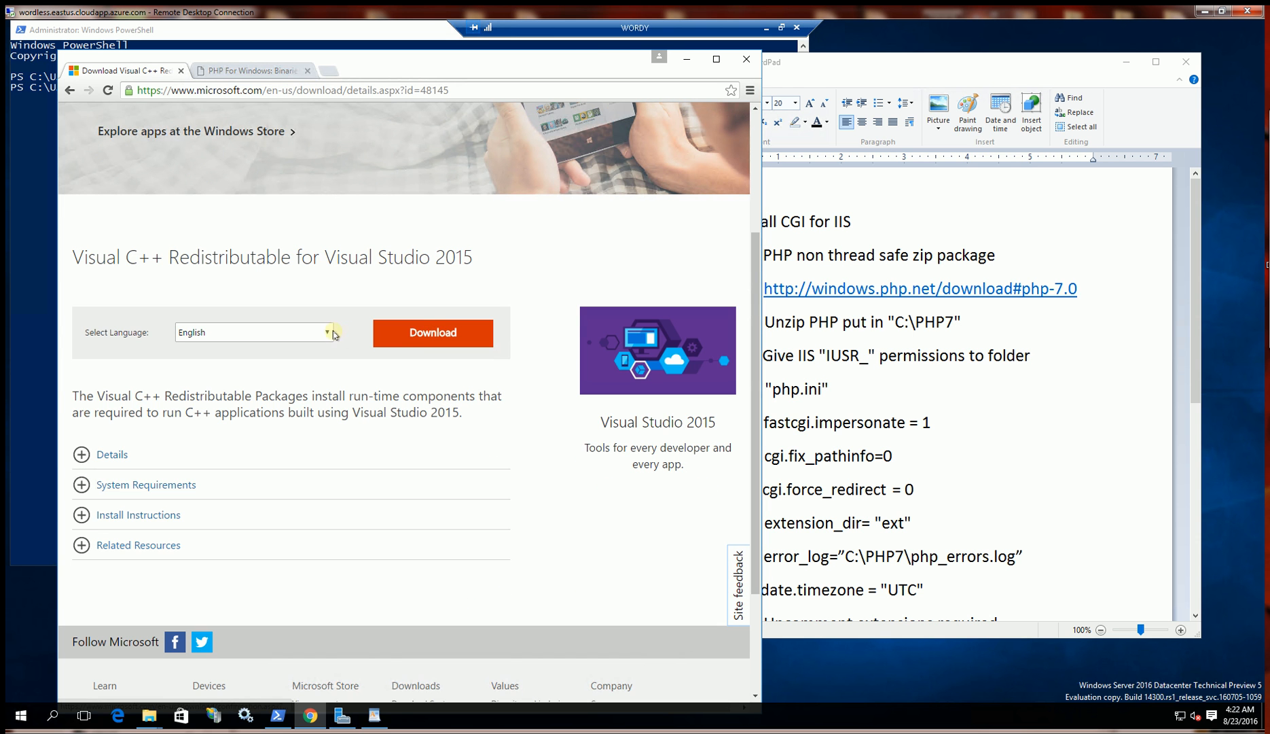
click(417, 334)
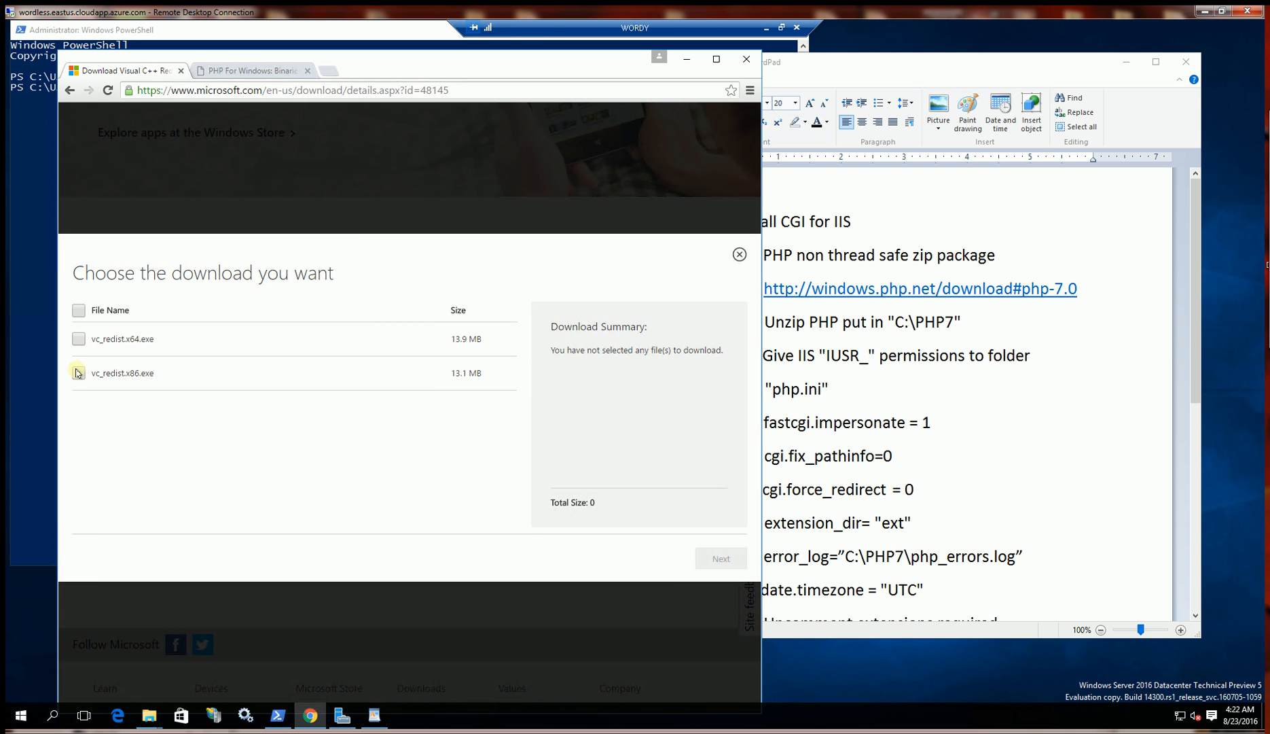
click(690, 60)
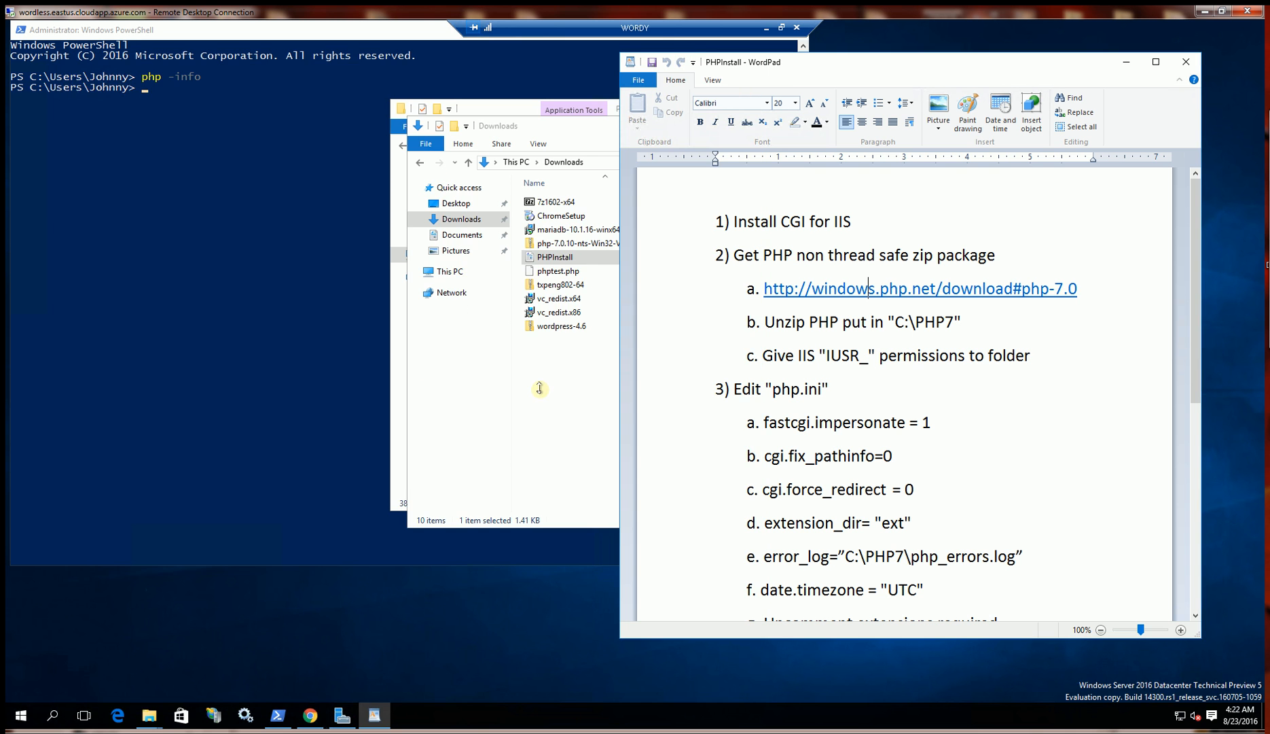
Step: Run vc_redist.x64 from the Downloads folder, agree to the license terms and start the installation
click(554, 427)
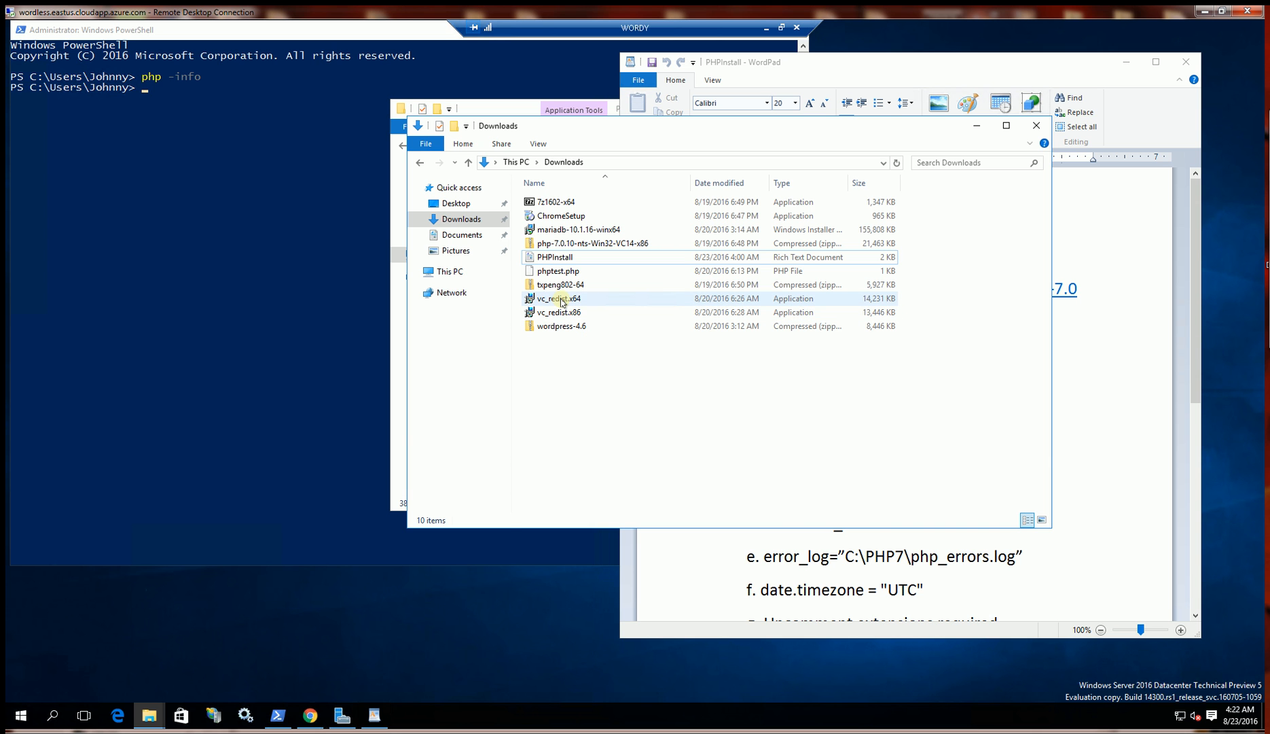
click(563, 303)
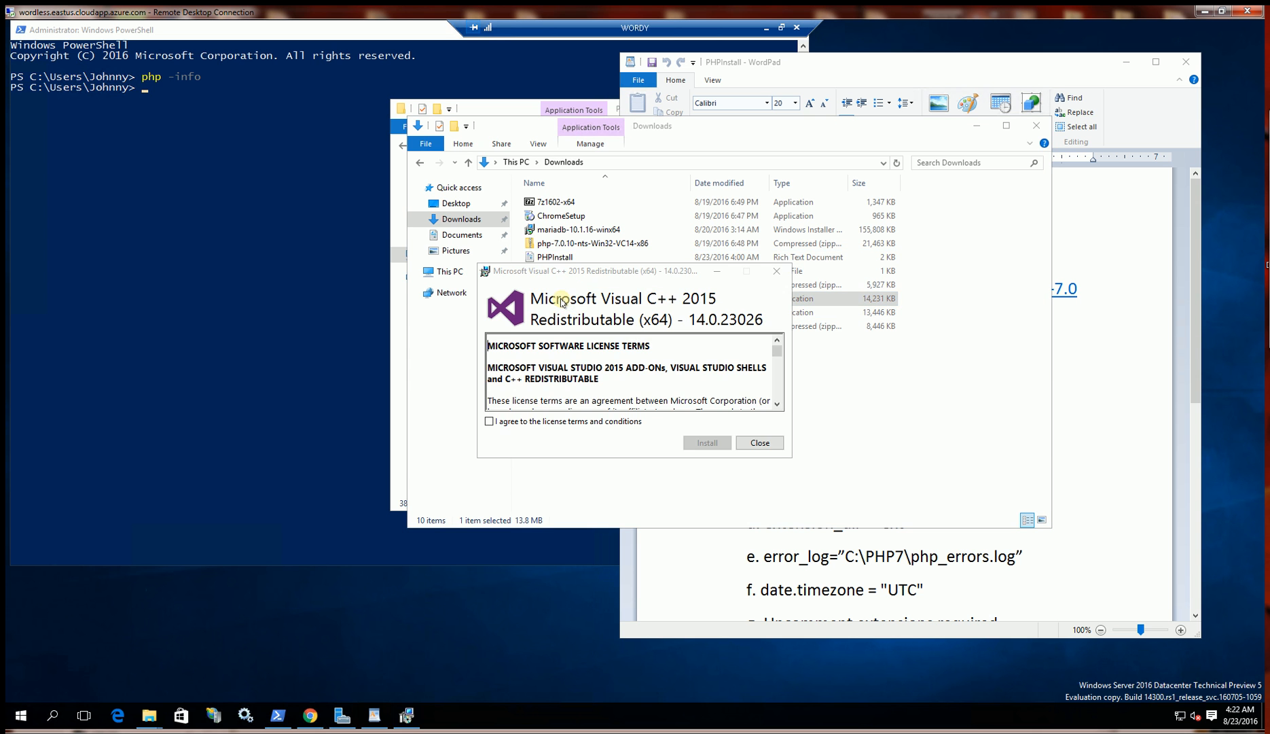
key(space)
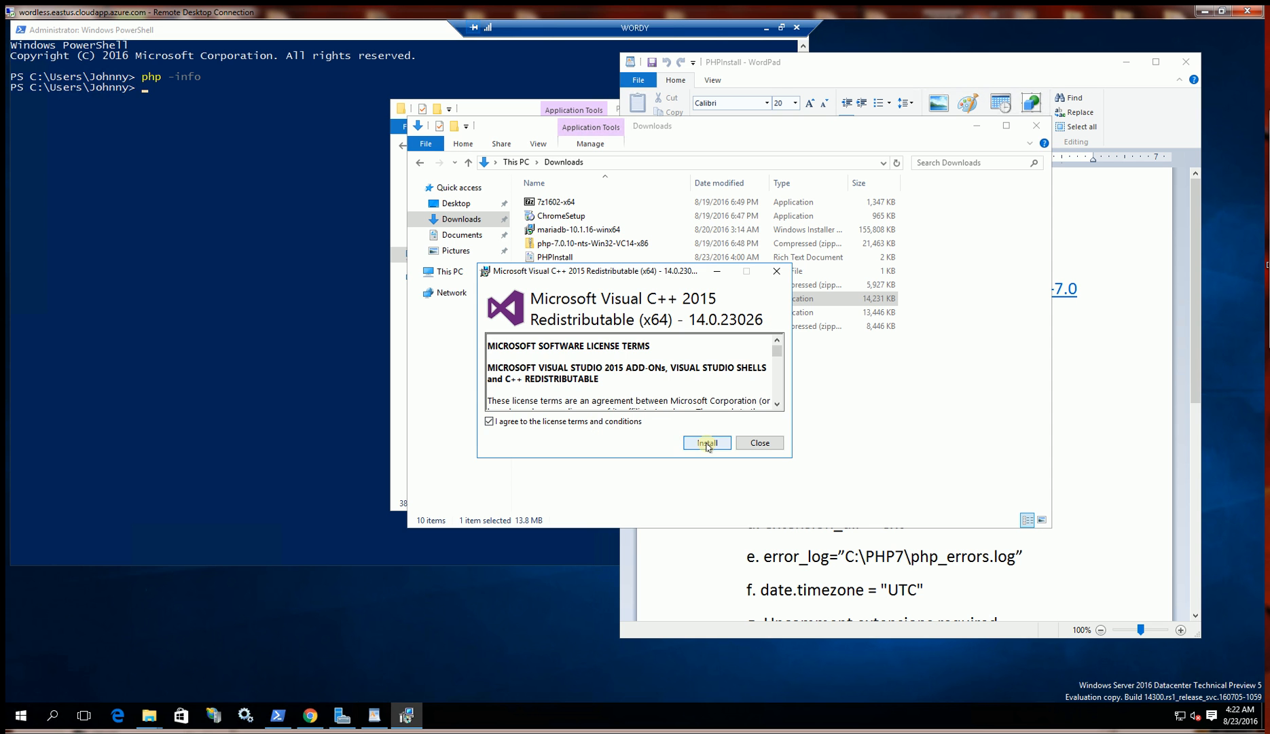
click(707, 442)
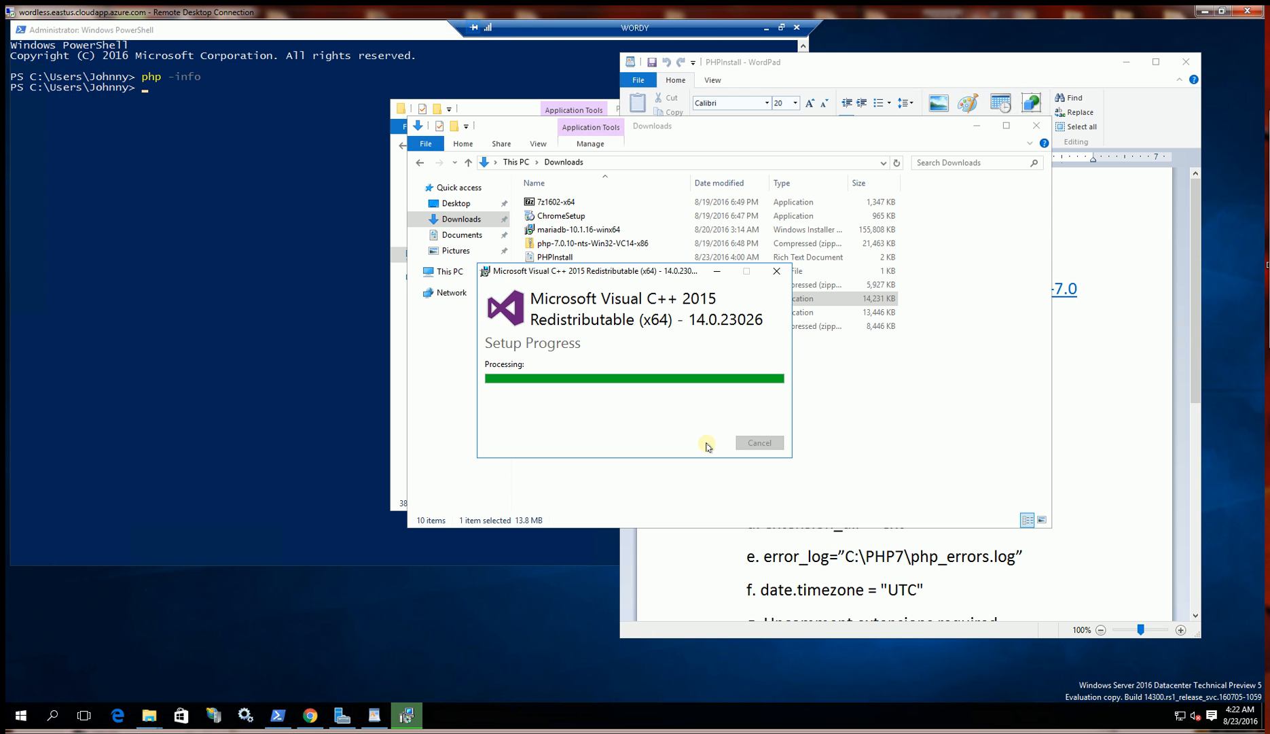
Step: Close the finished x64 setup and install the x86 Visual C++ 2015 Redistributable from vc_redist.x86 in Downloads, agreeing to the license terms
click(757, 444)
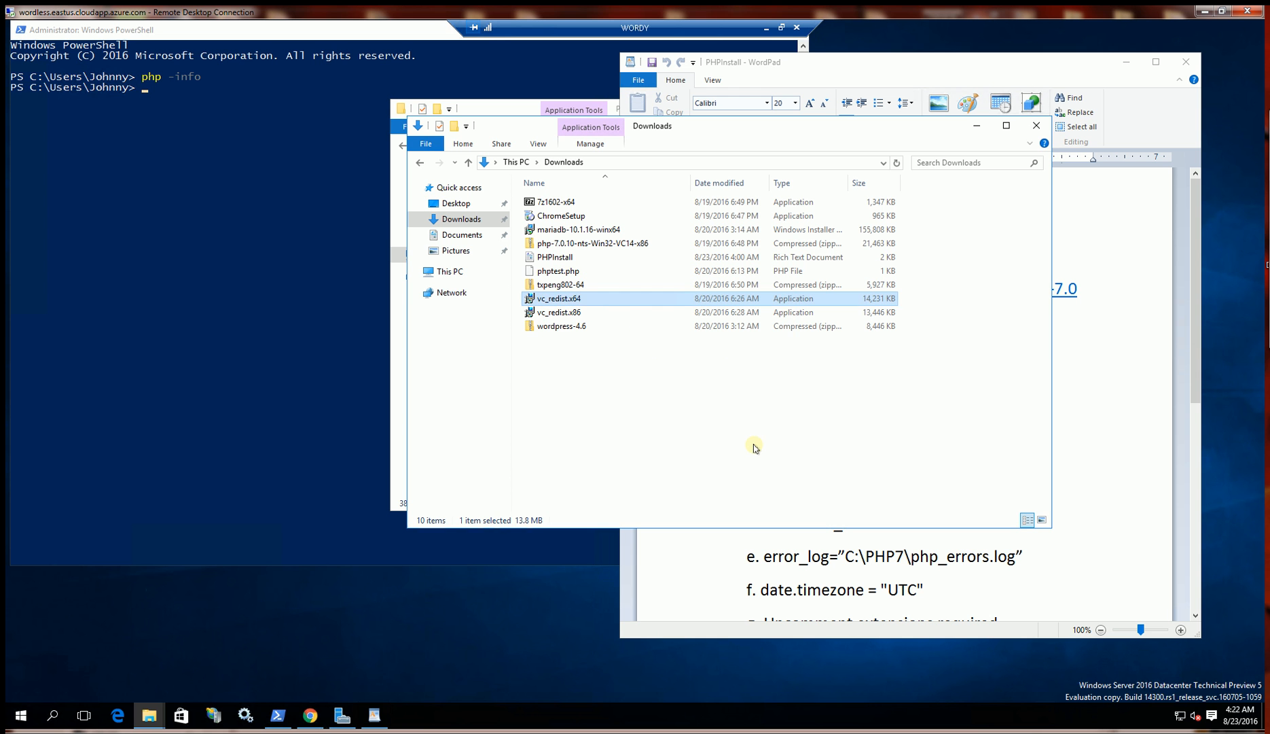
click(574, 313)
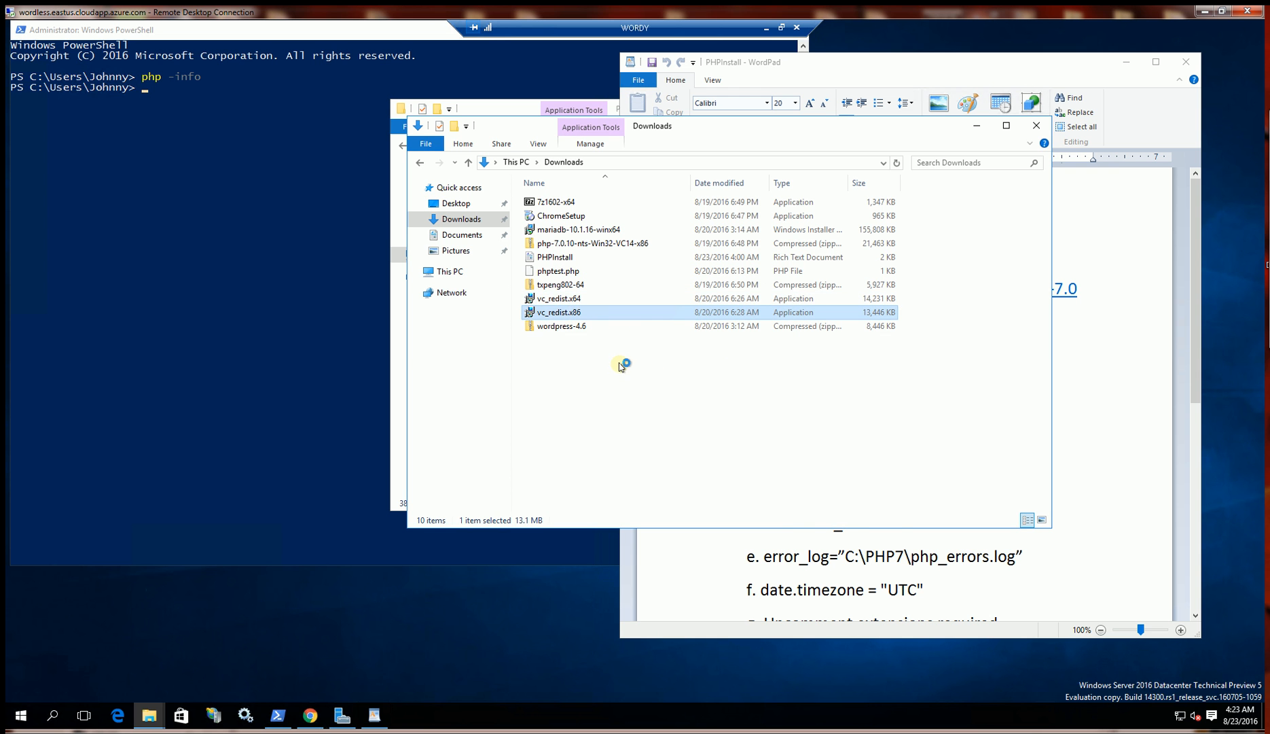
click(567, 422)
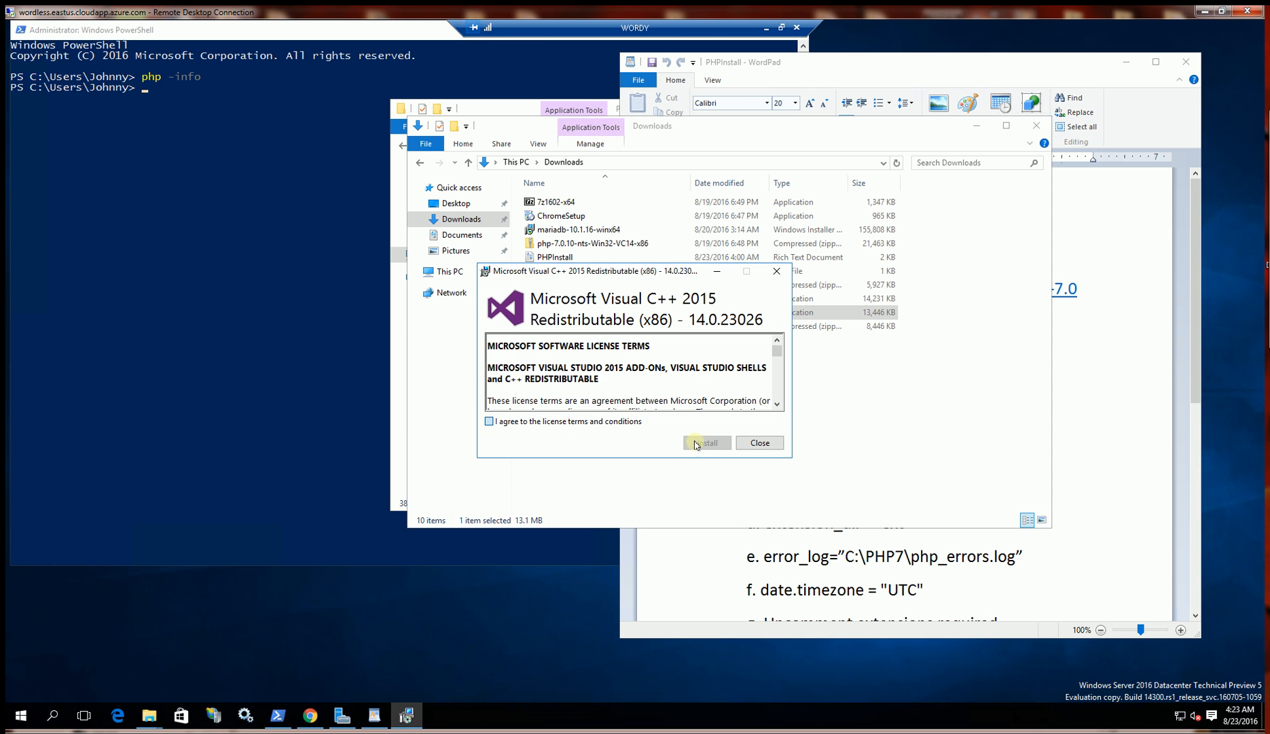
click(707, 443)
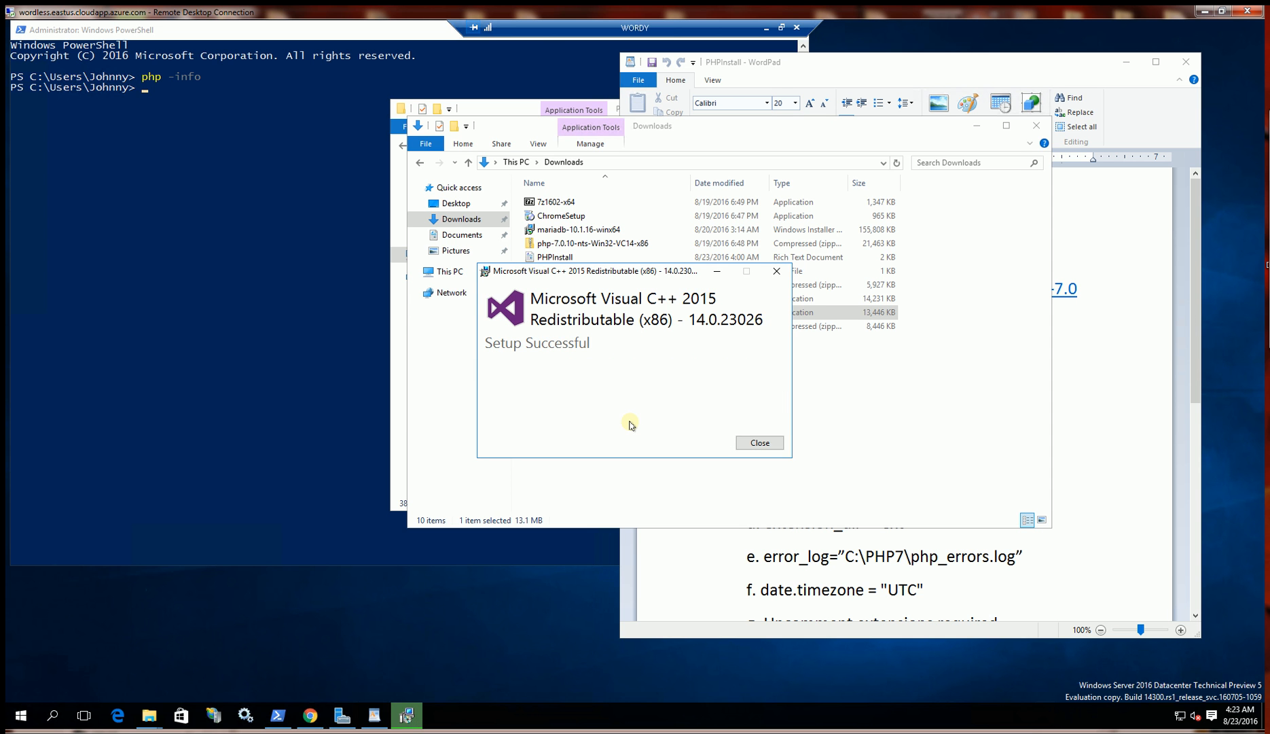
click(766, 444)
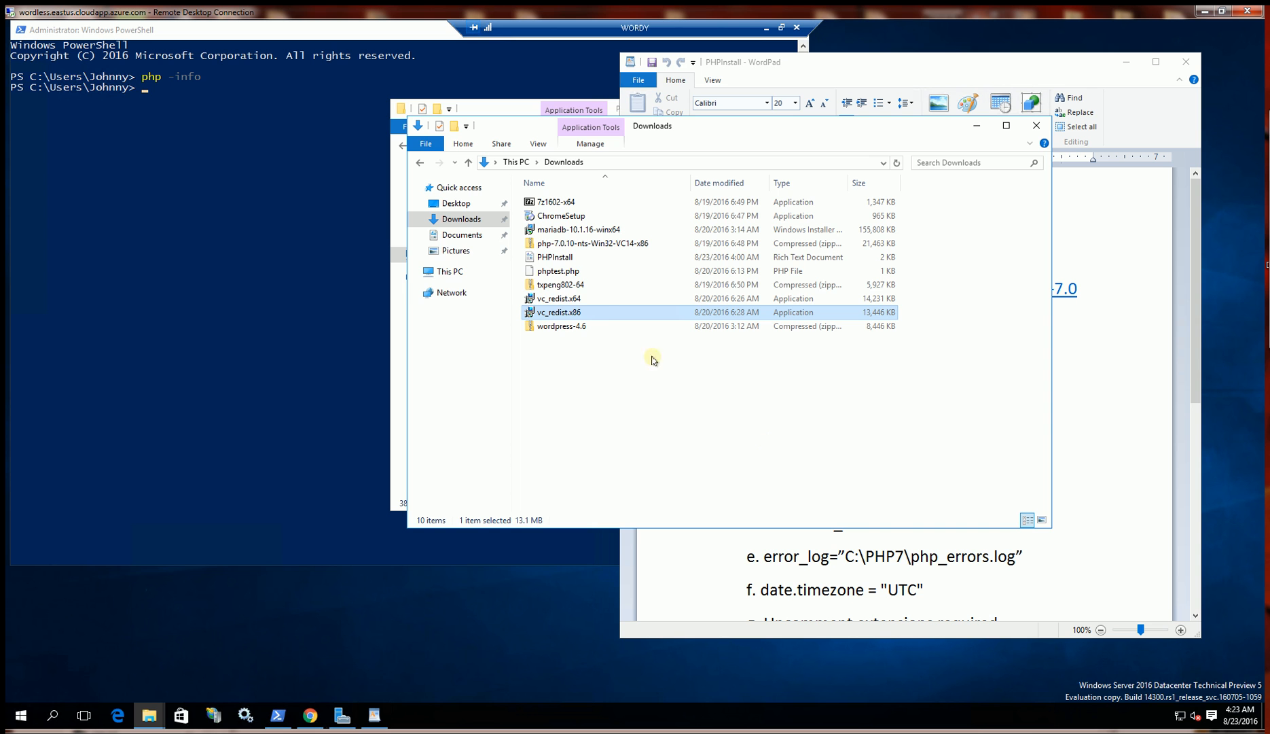
Step: Rerun php -info in PowerShell and look through its output
click(314, 336)
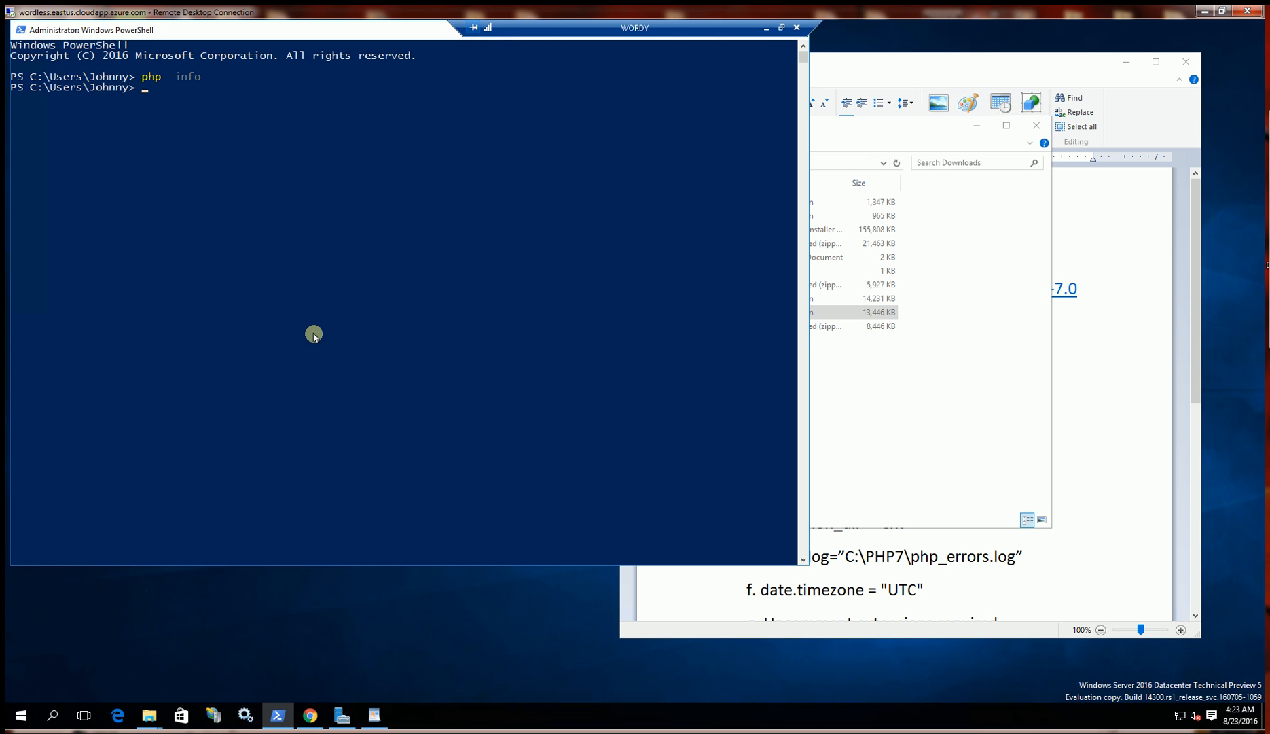
key(Up)
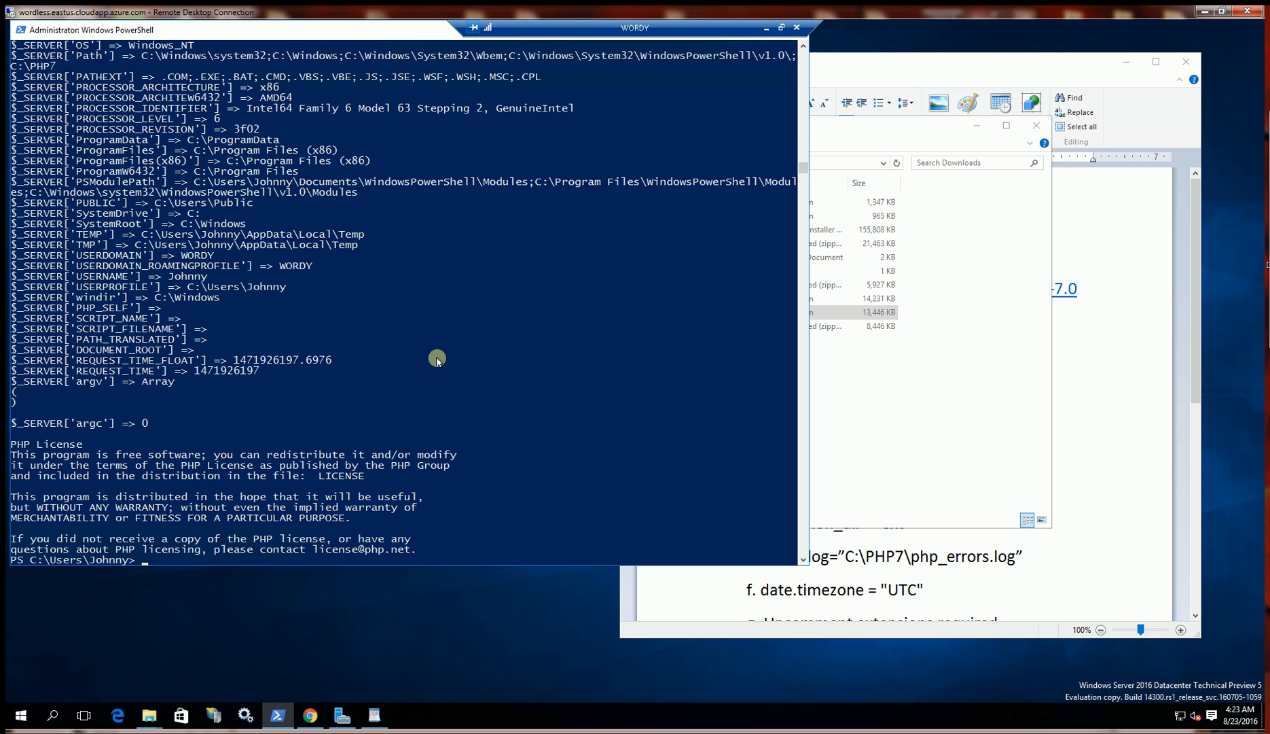
scroll(298, 354, up, 10)
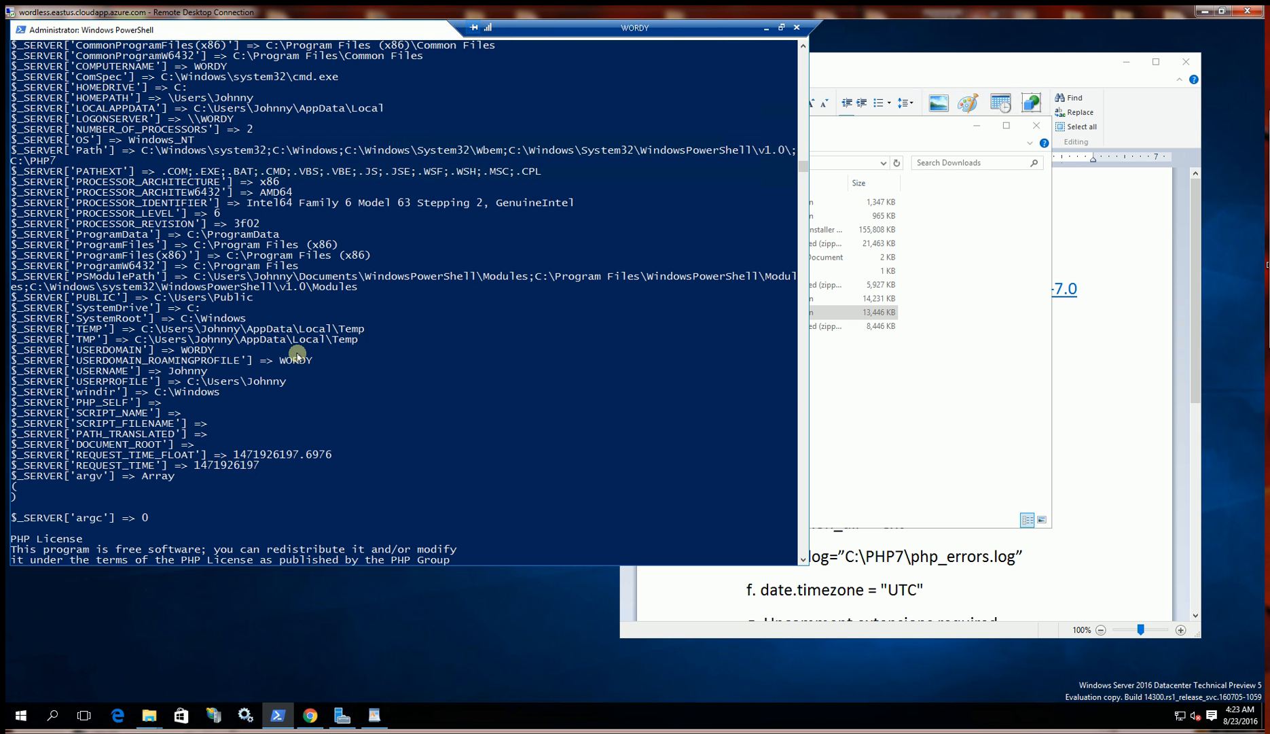
scroll(298, 354, up, 10)
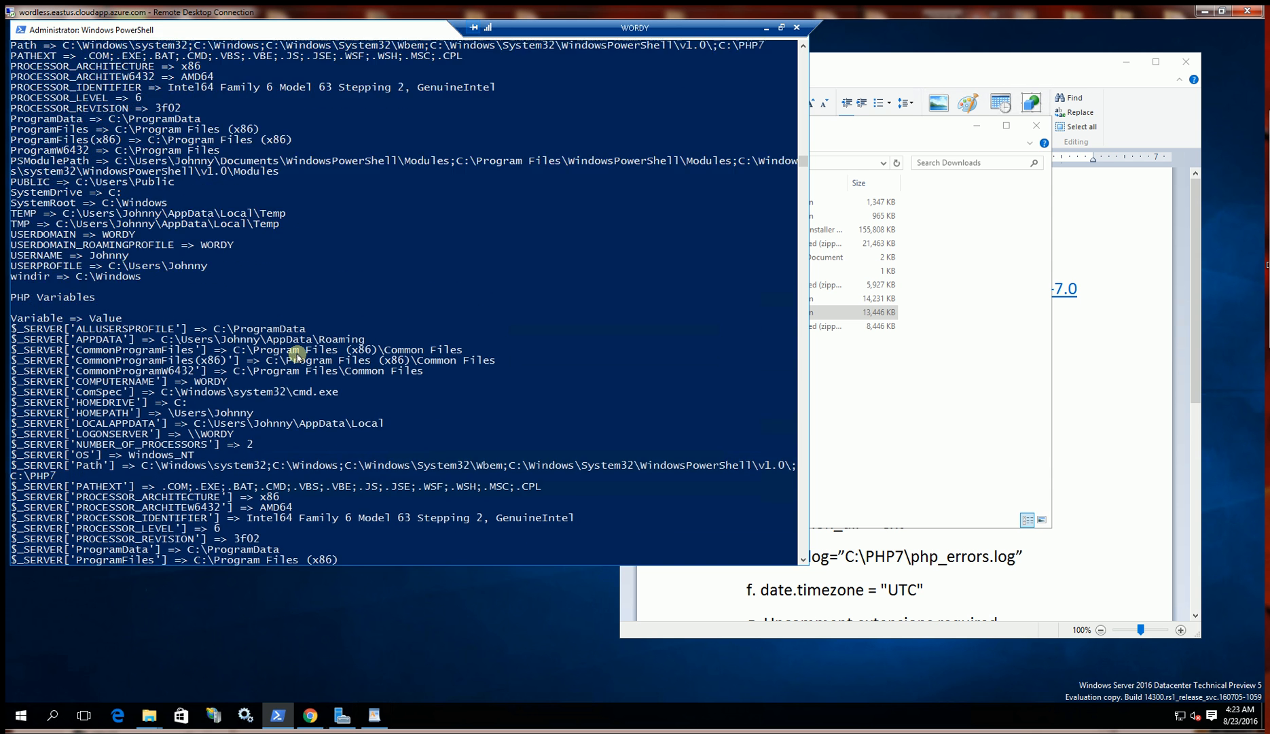
Step: Return to the PHPInstall checklist and review item 6, the command line test, and item 7, testing a PHP web page
click(901, 441)
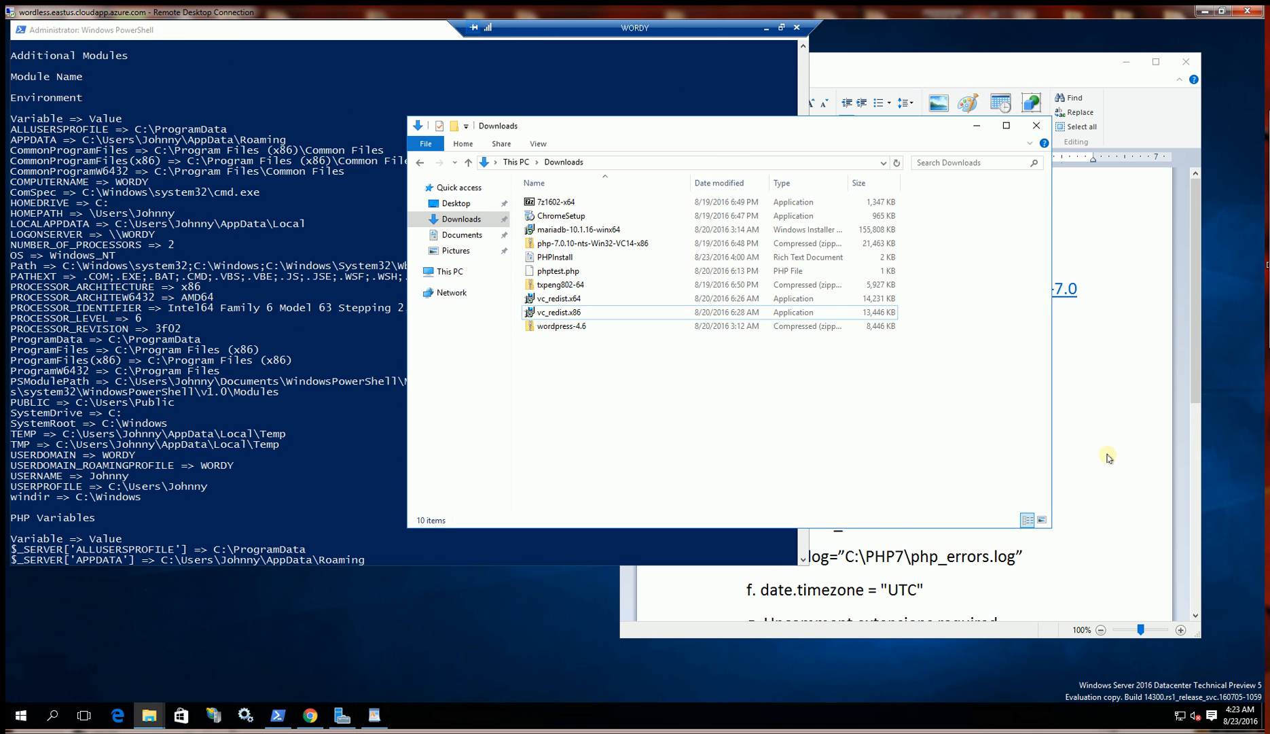
click(1123, 455)
scroll(1017, 443, down, 3)
scroll(1017, 443, down, 3)
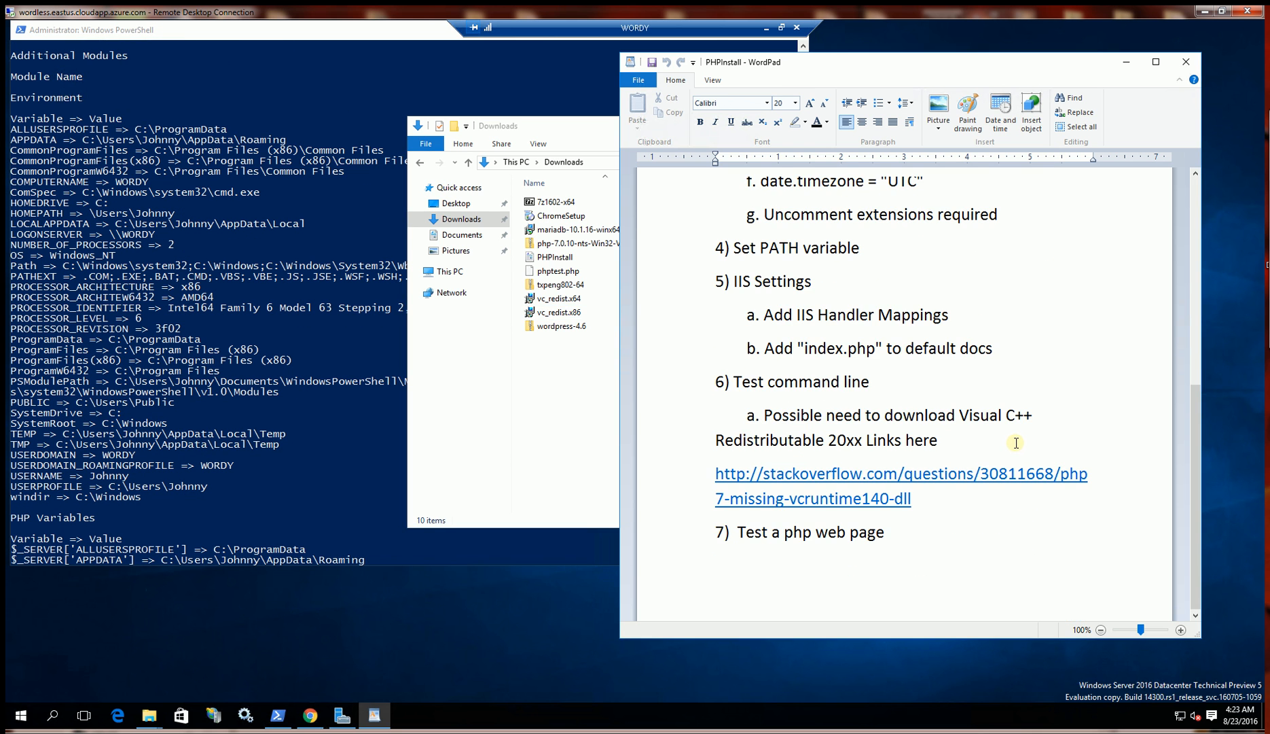
drag(735, 381, 834, 555)
drag(733, 533, 885, 537)
Step: Open phptest.php from the Downloads folder with Notepad as the default app for .php files, and highlight its phpinfo line
click(515, 381)
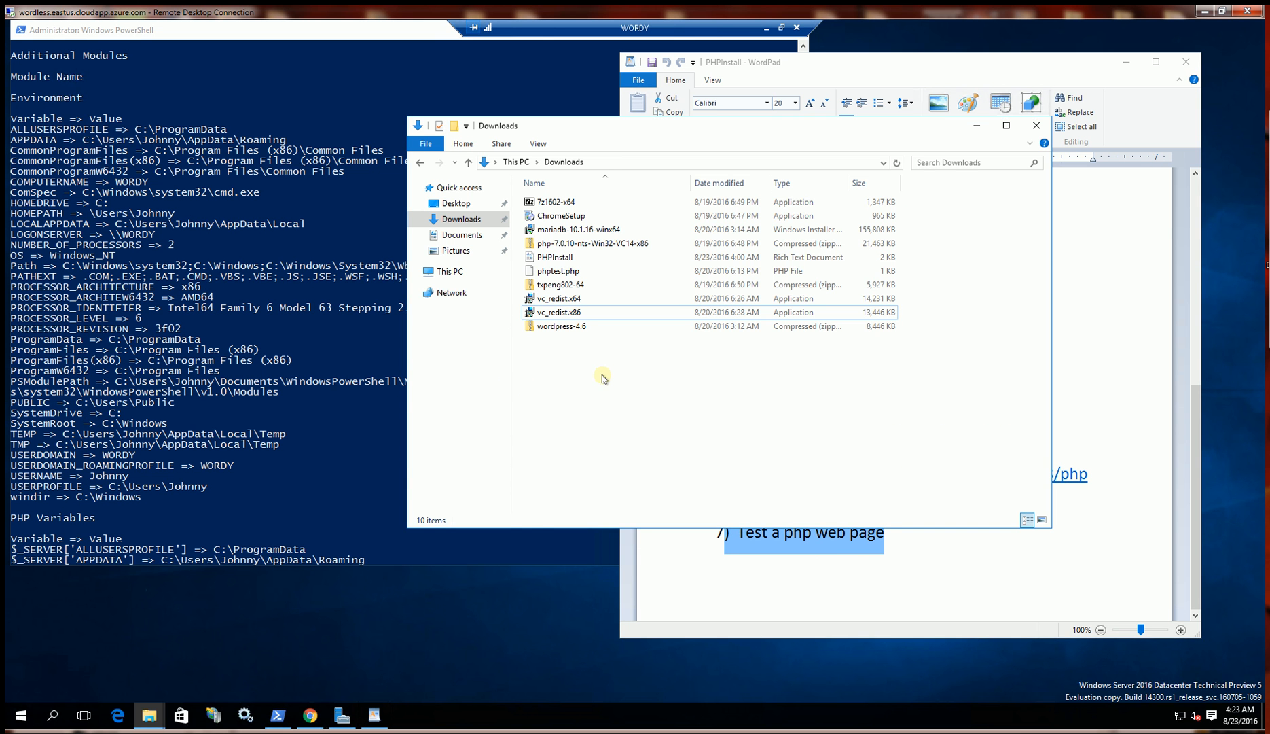
click(553, 274)
right_click(554, 274)
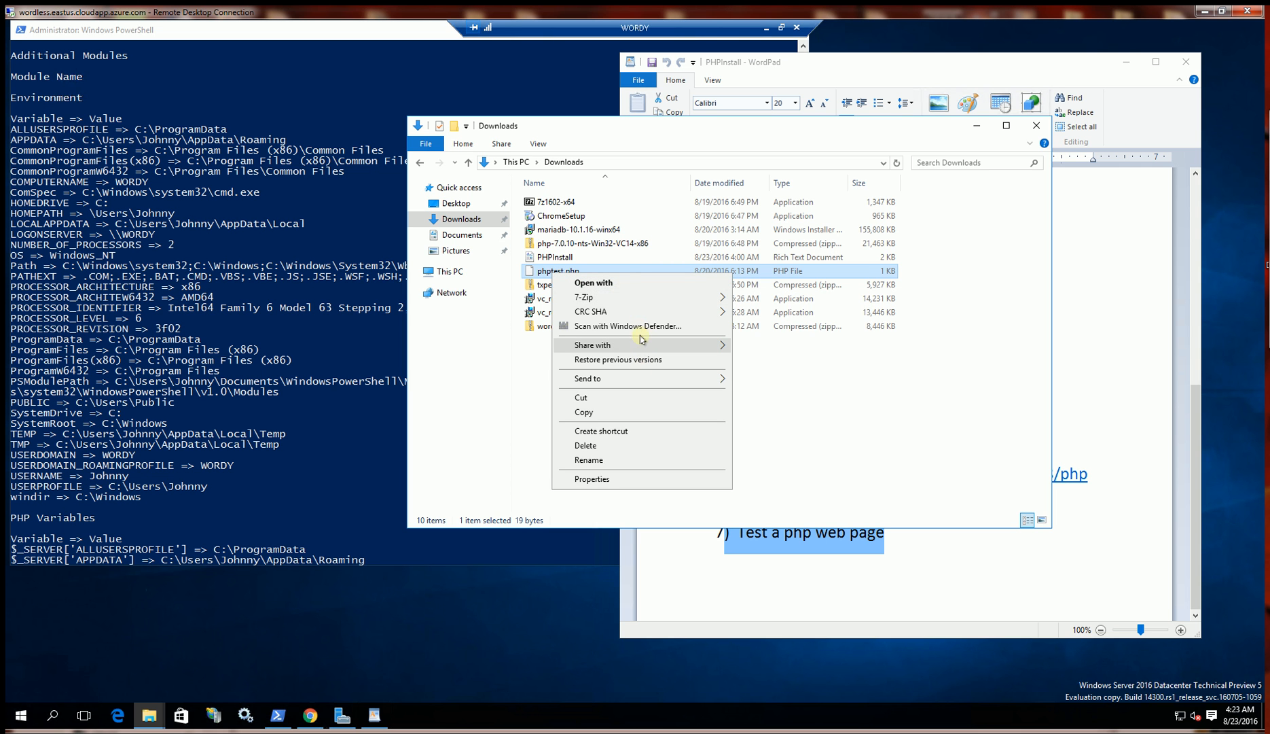
click(627, 284)
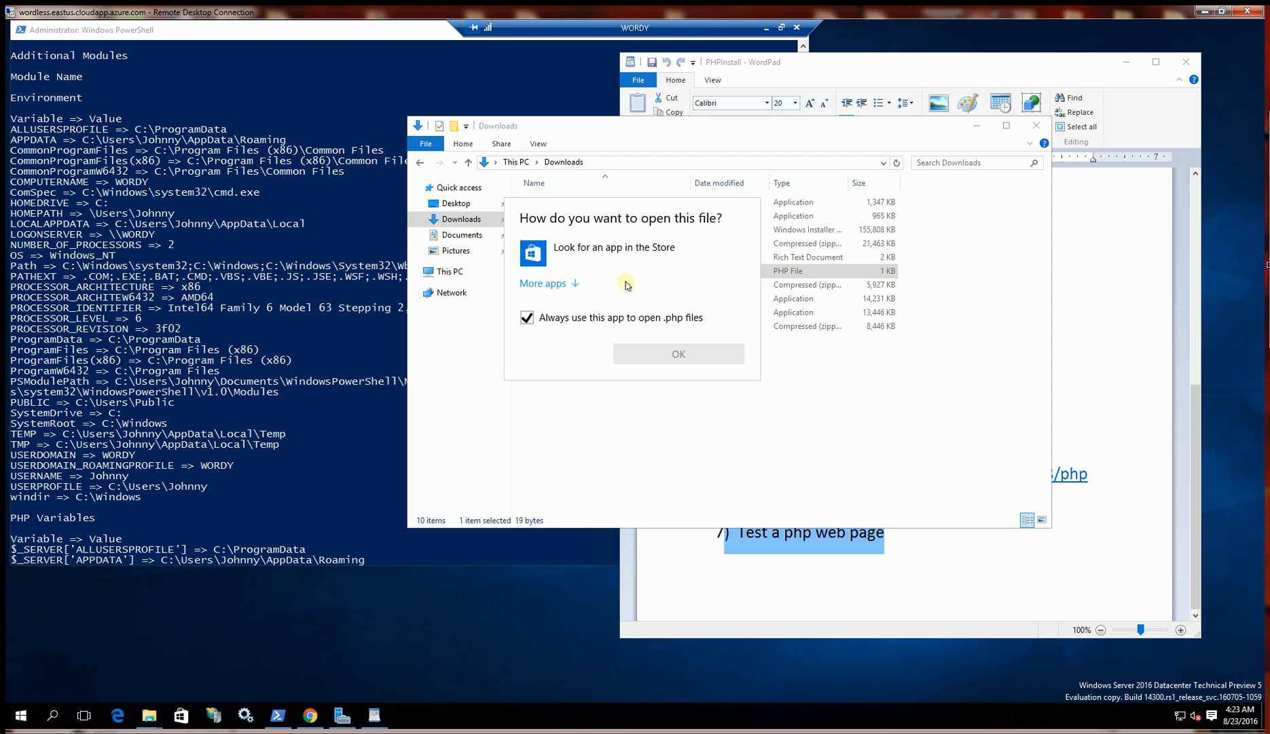
click(570, 284)
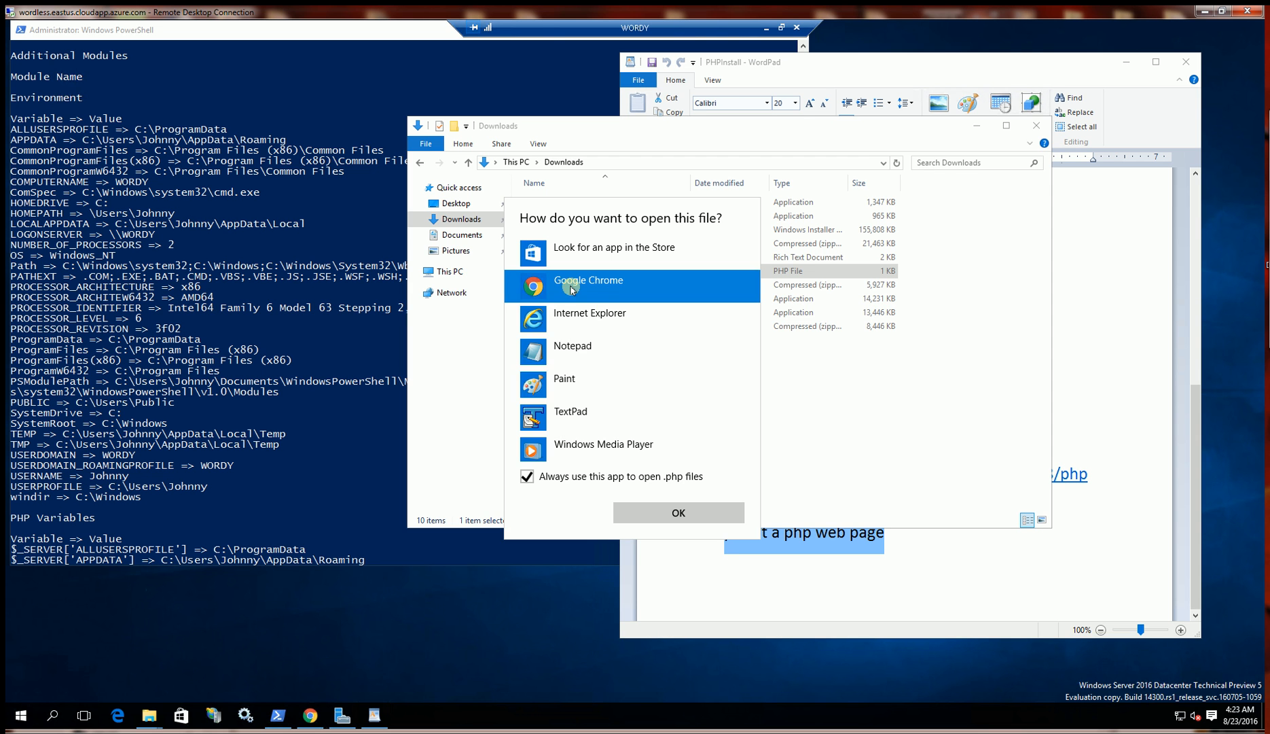
click(575, 350)
double_click(577, 352)
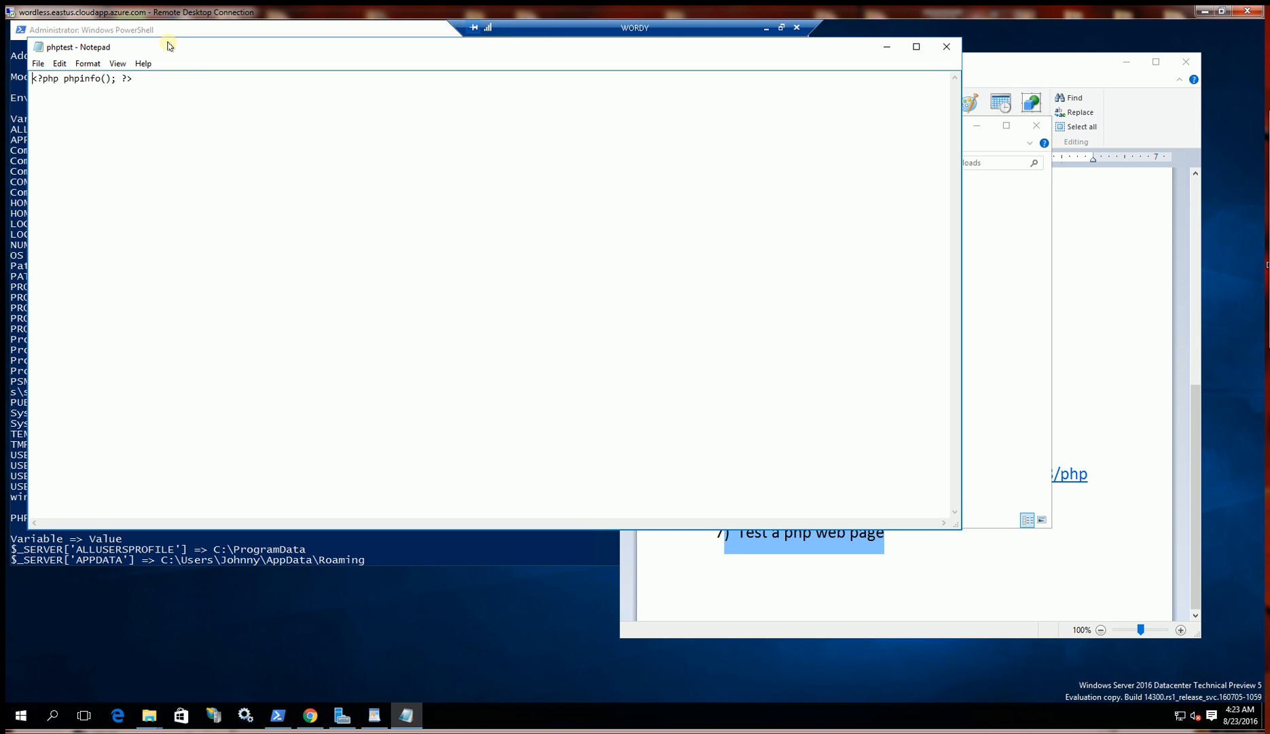
drag(168, 45, 379, 206)
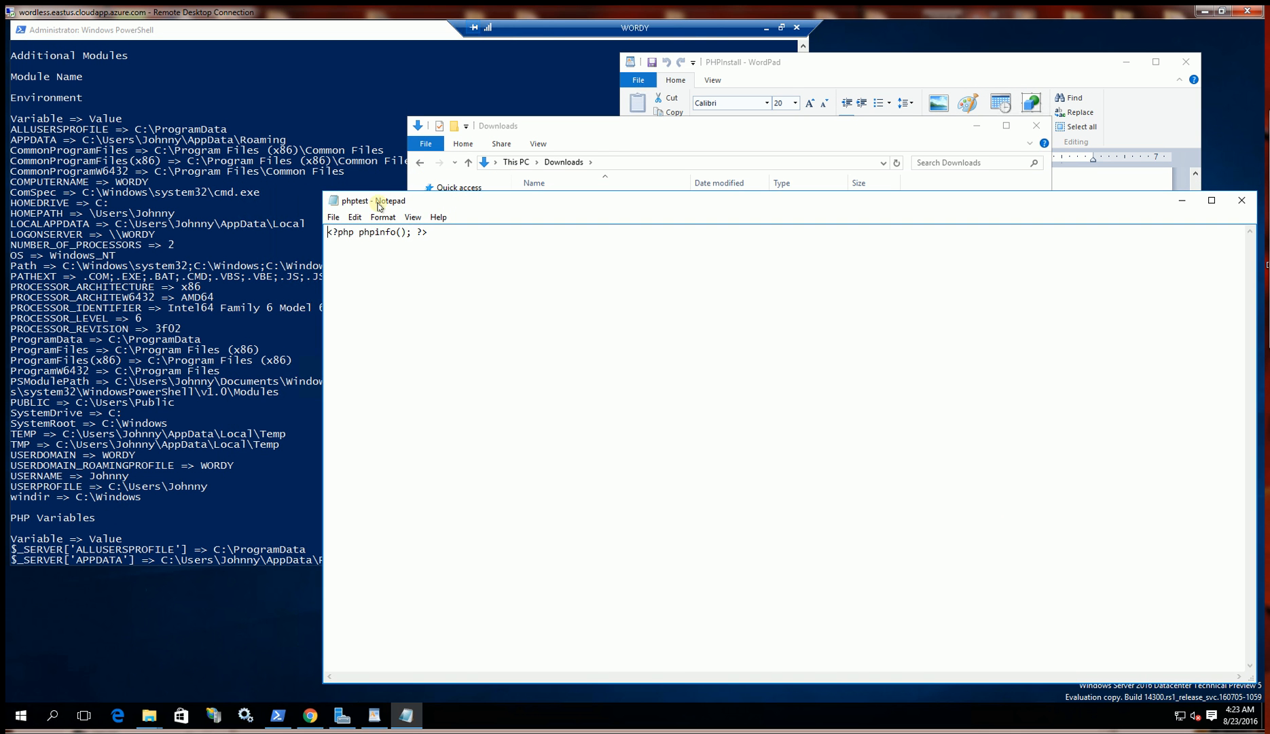
drag(442, 232, 307, 228)
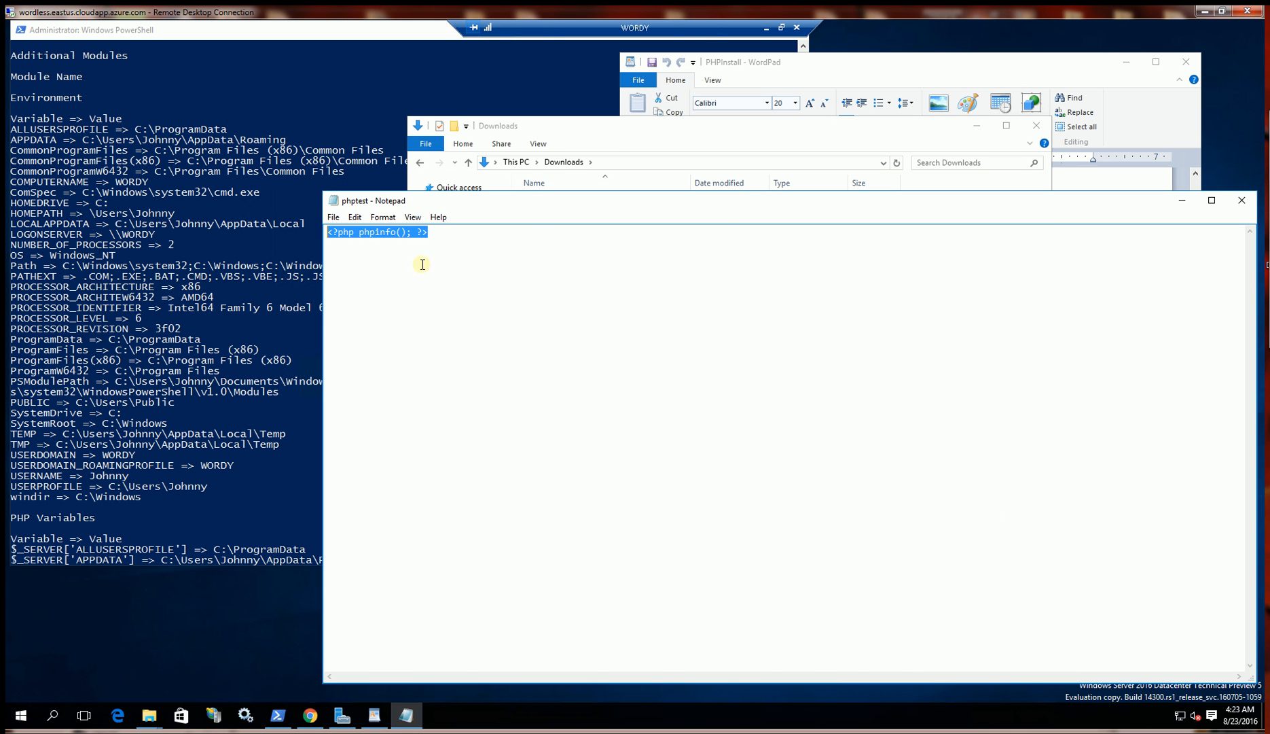
Step: Copy the phptest file from Downloads into C:\inetpub\wwwroot using a second File Explorer window
click(944, 139)
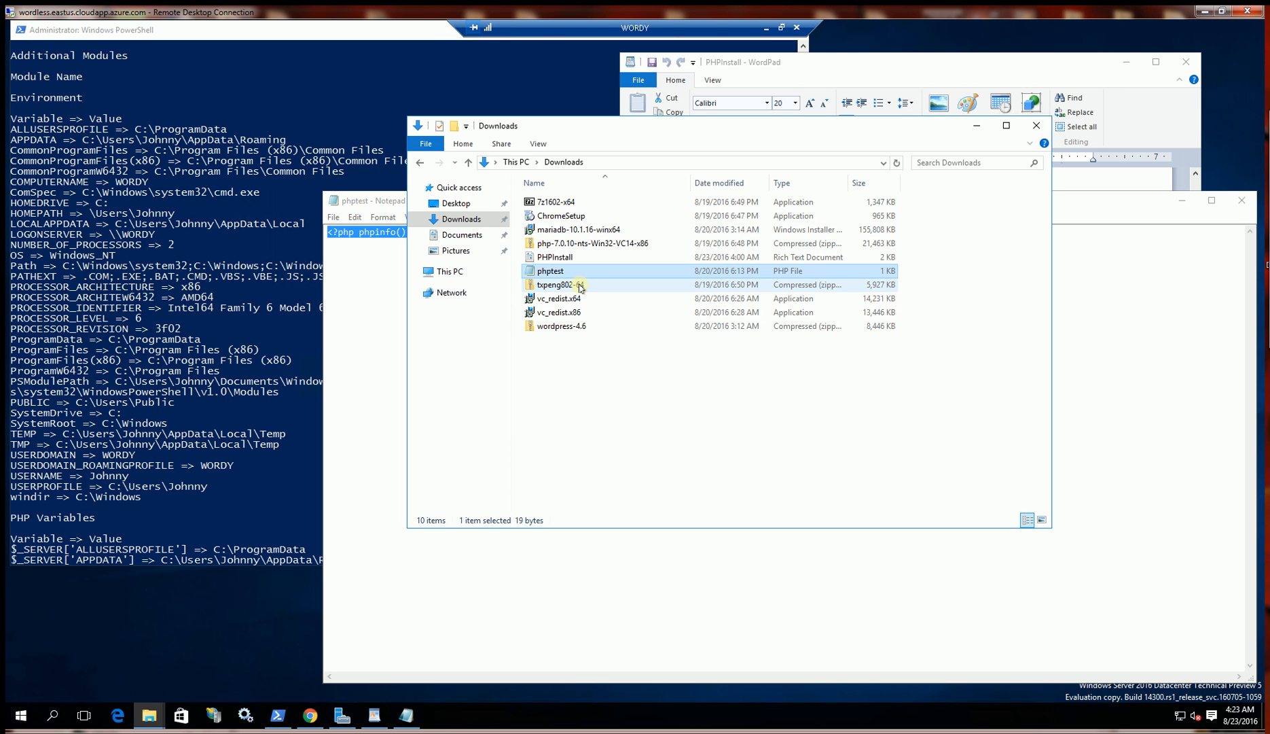
click(1088, 351)
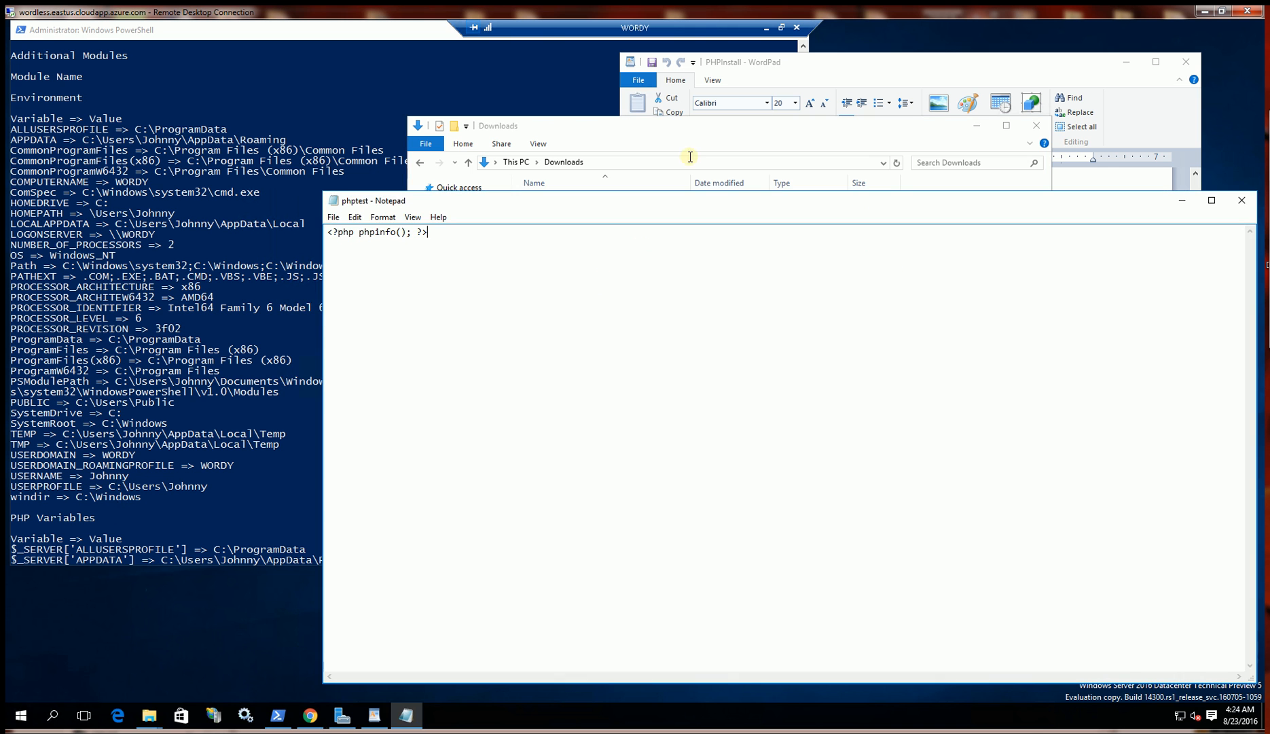
click(149, 714)
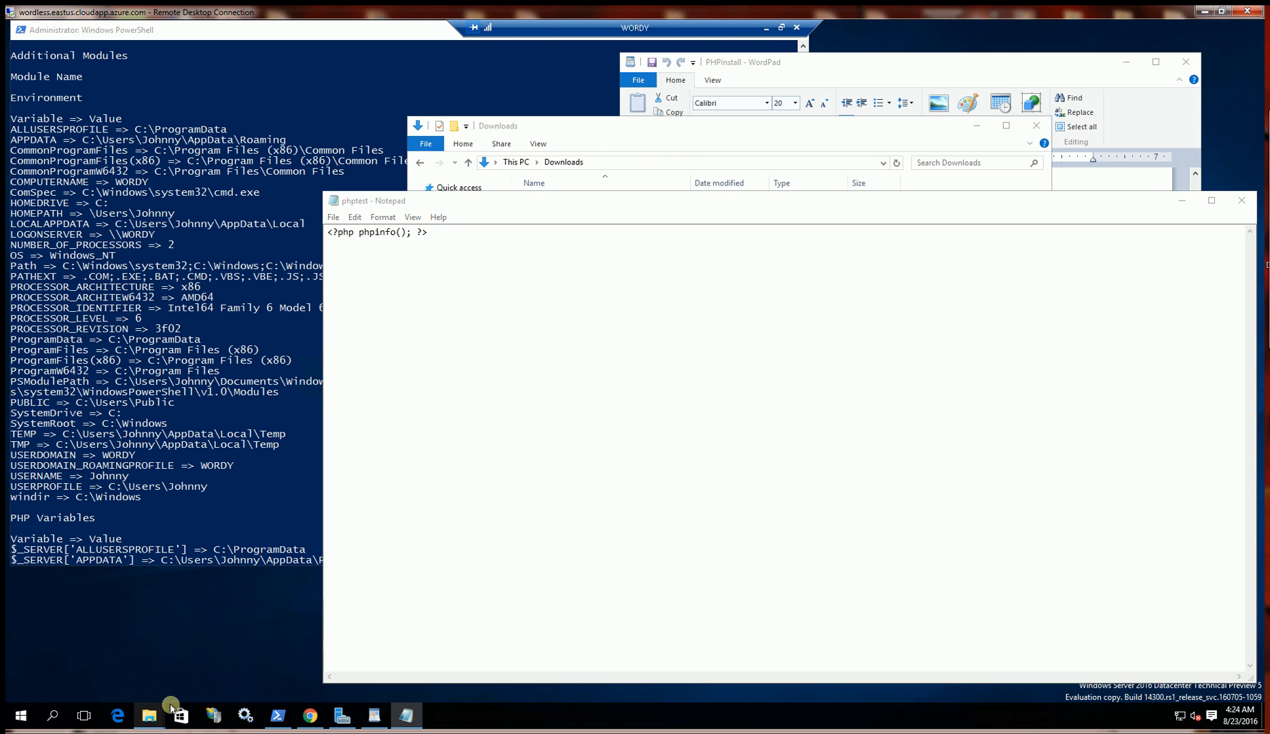
drag(638, 161, 670, 157)
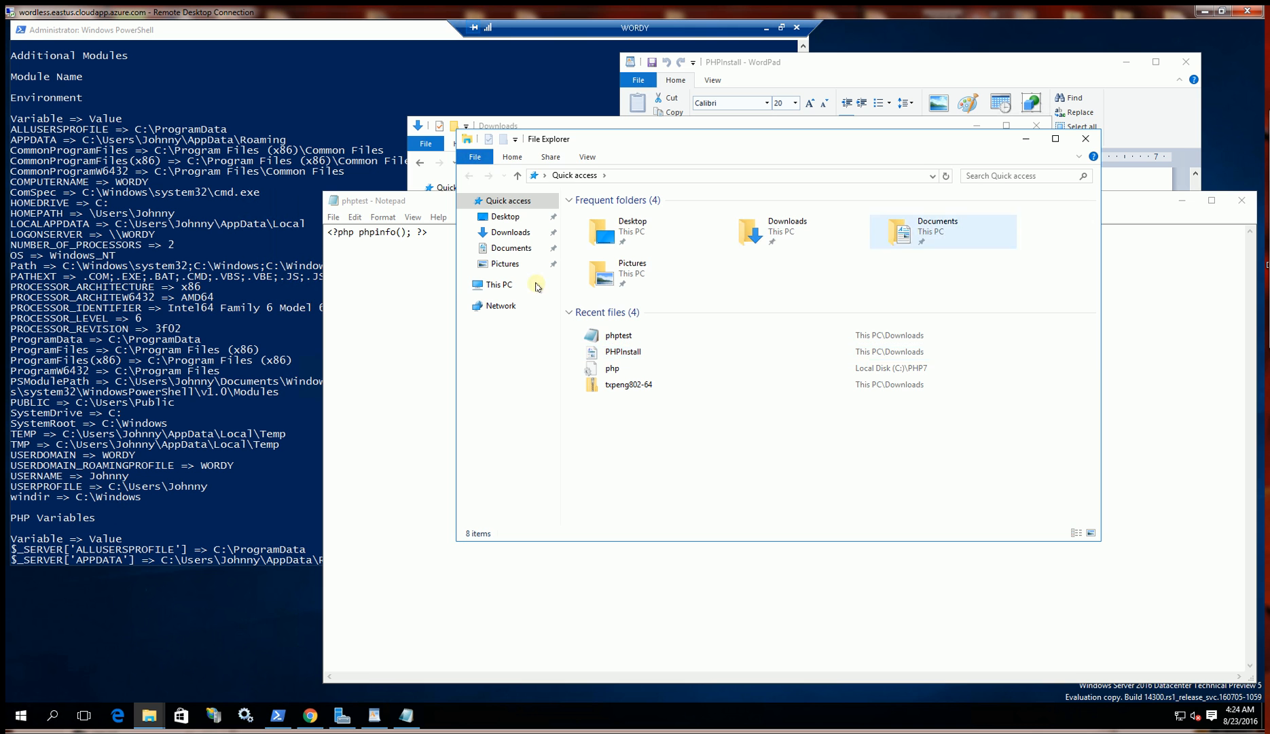
click(505, 285)
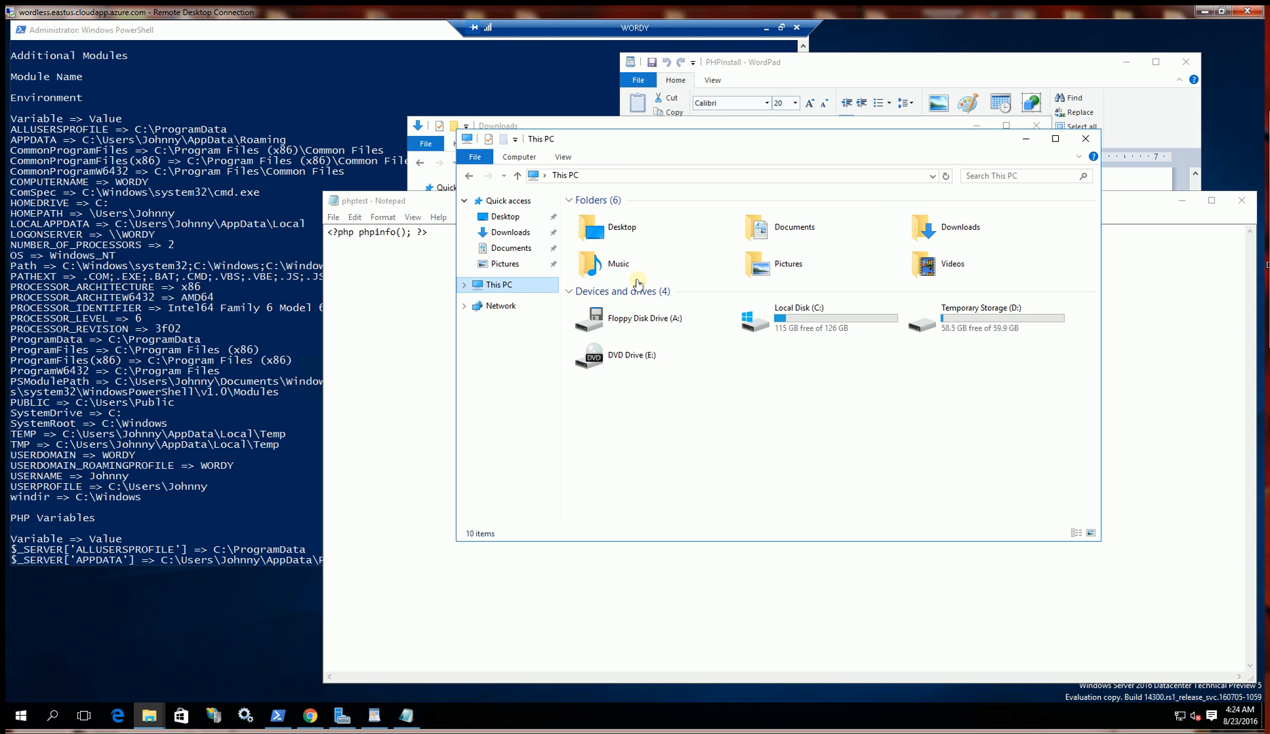
double_click(843, 321)
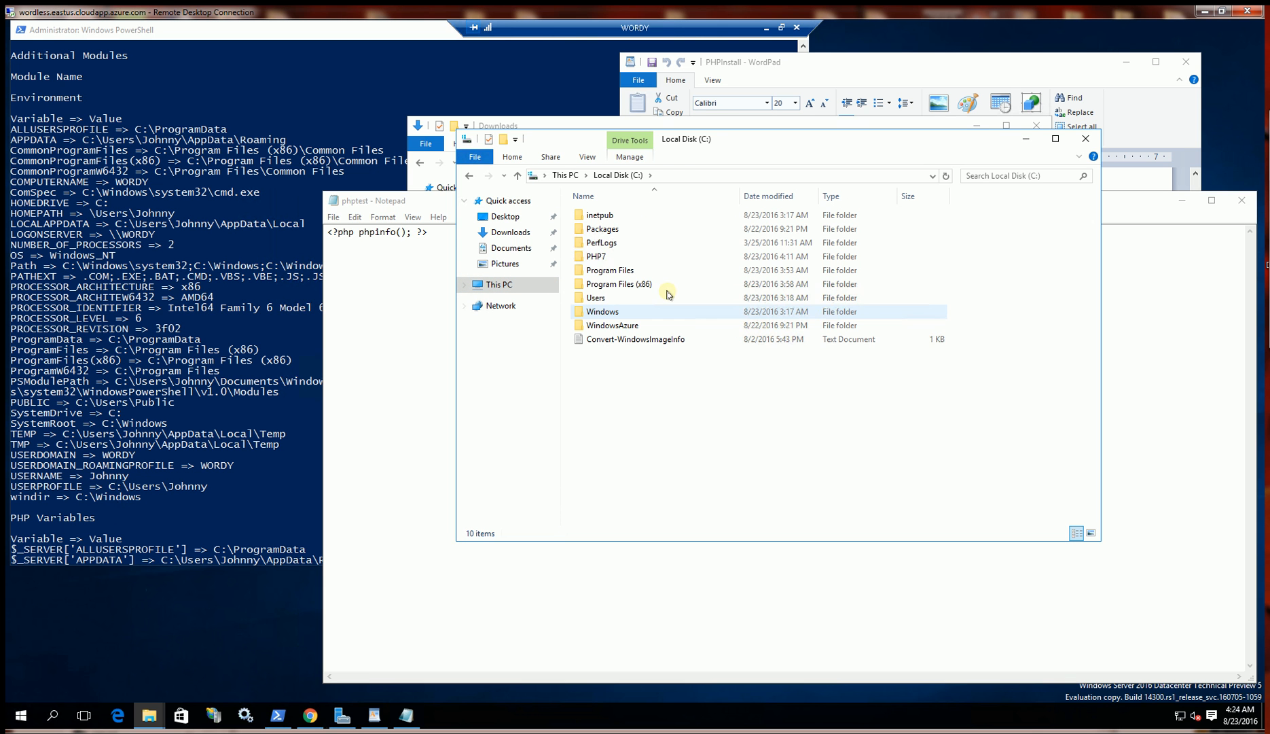
double_click(595, 216)
double_click(603, 285)
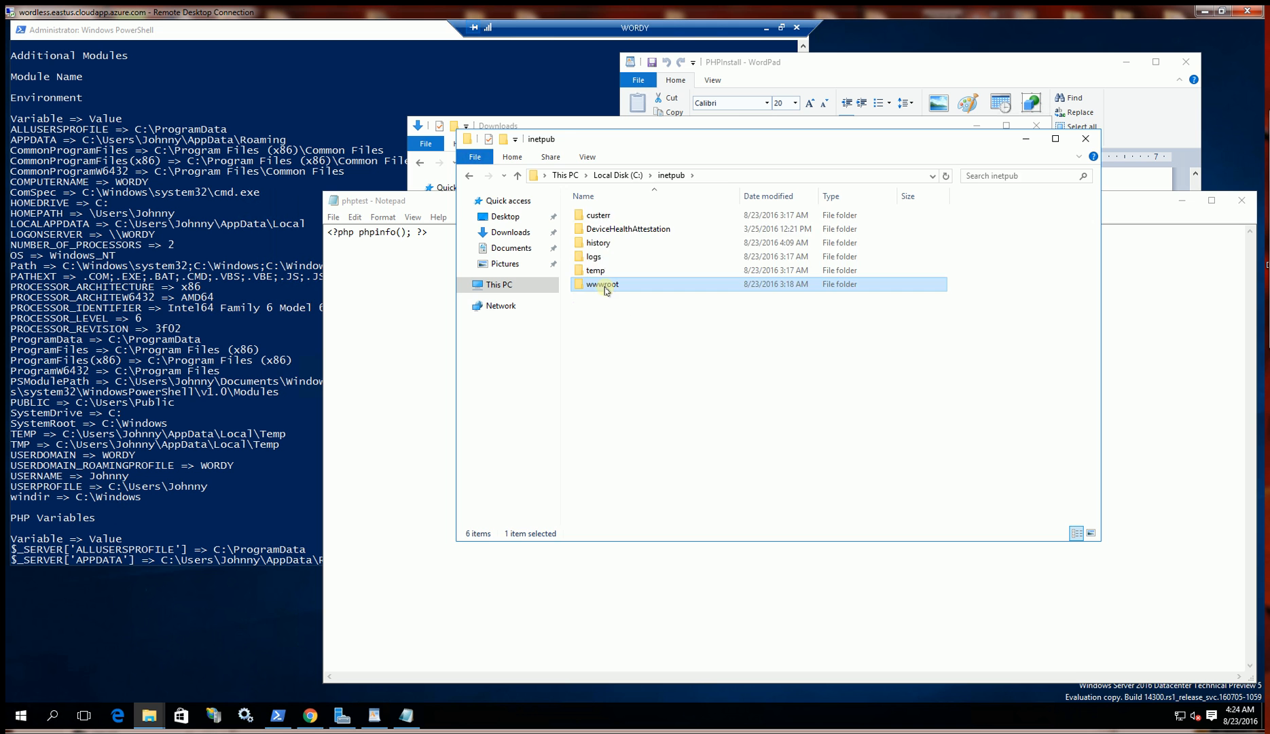
key(ctrl+v)
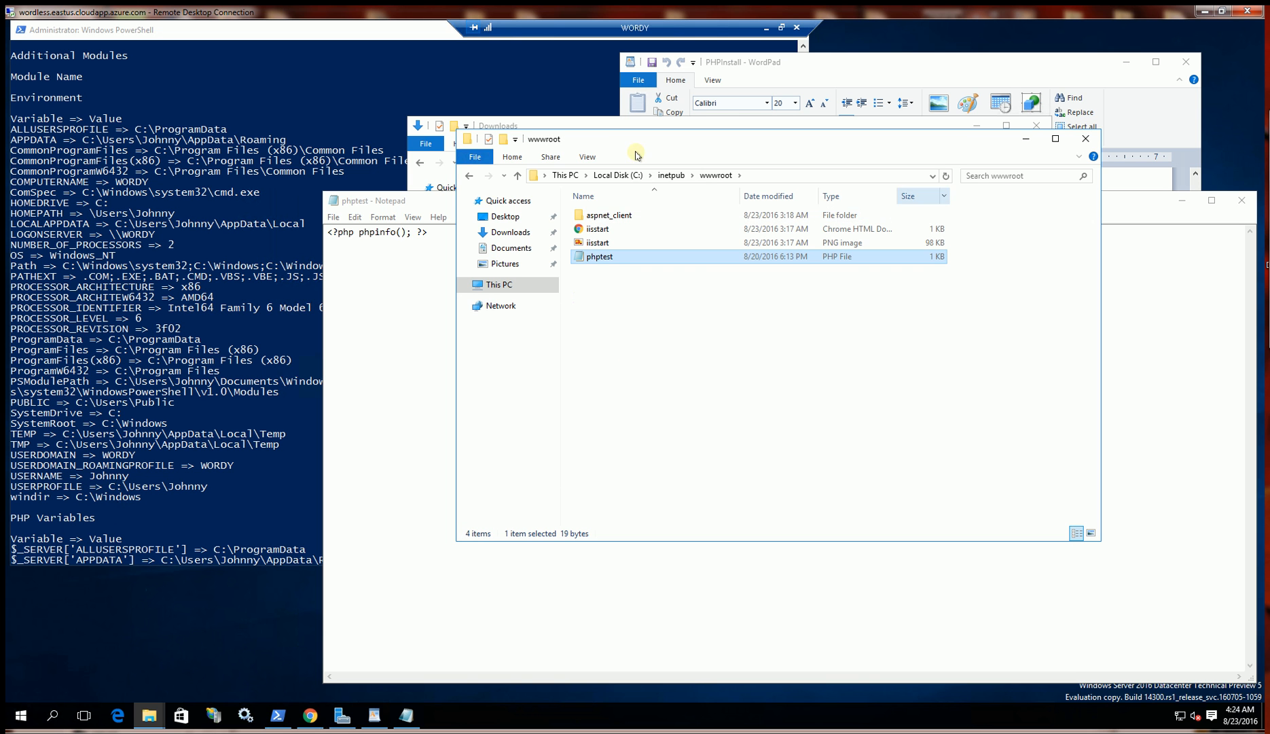
Step: Turn off "Hide extensions for known file types" in the folder options and apply the change
click(588, 158)
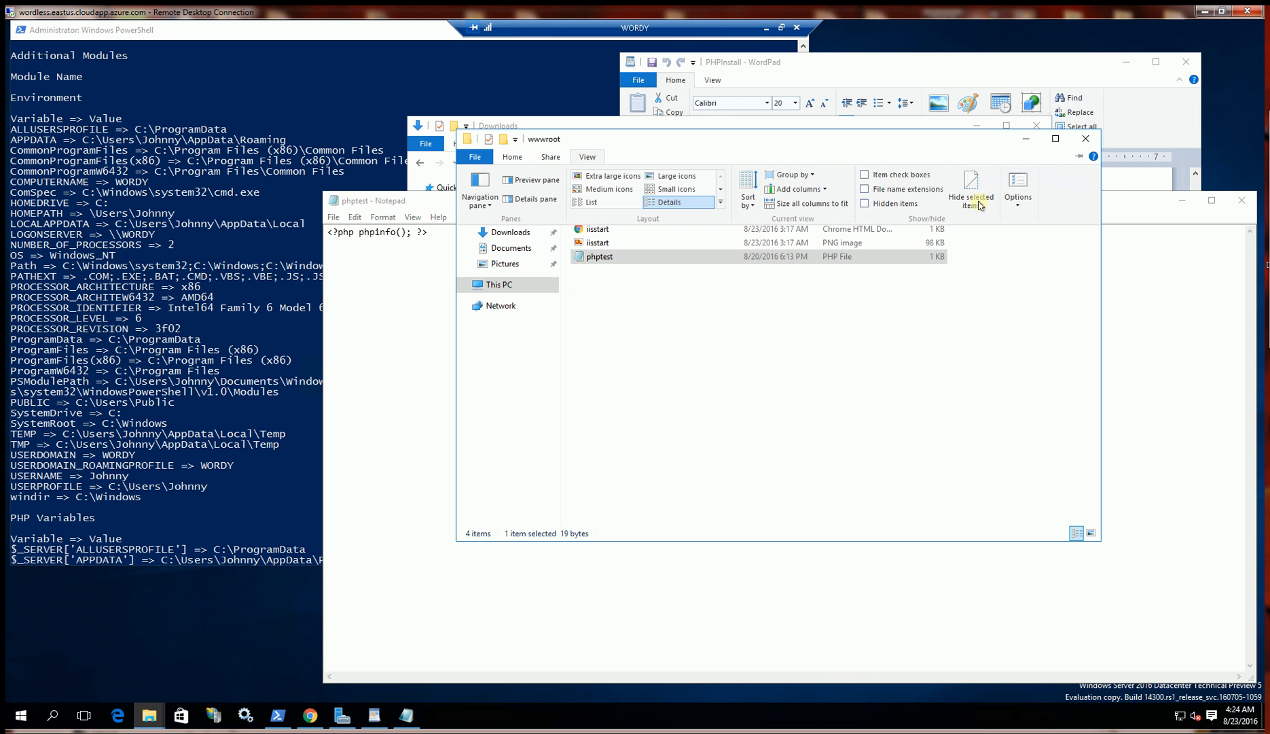
click(1016, 210)
click(1016, 210)
click(1017, 210)
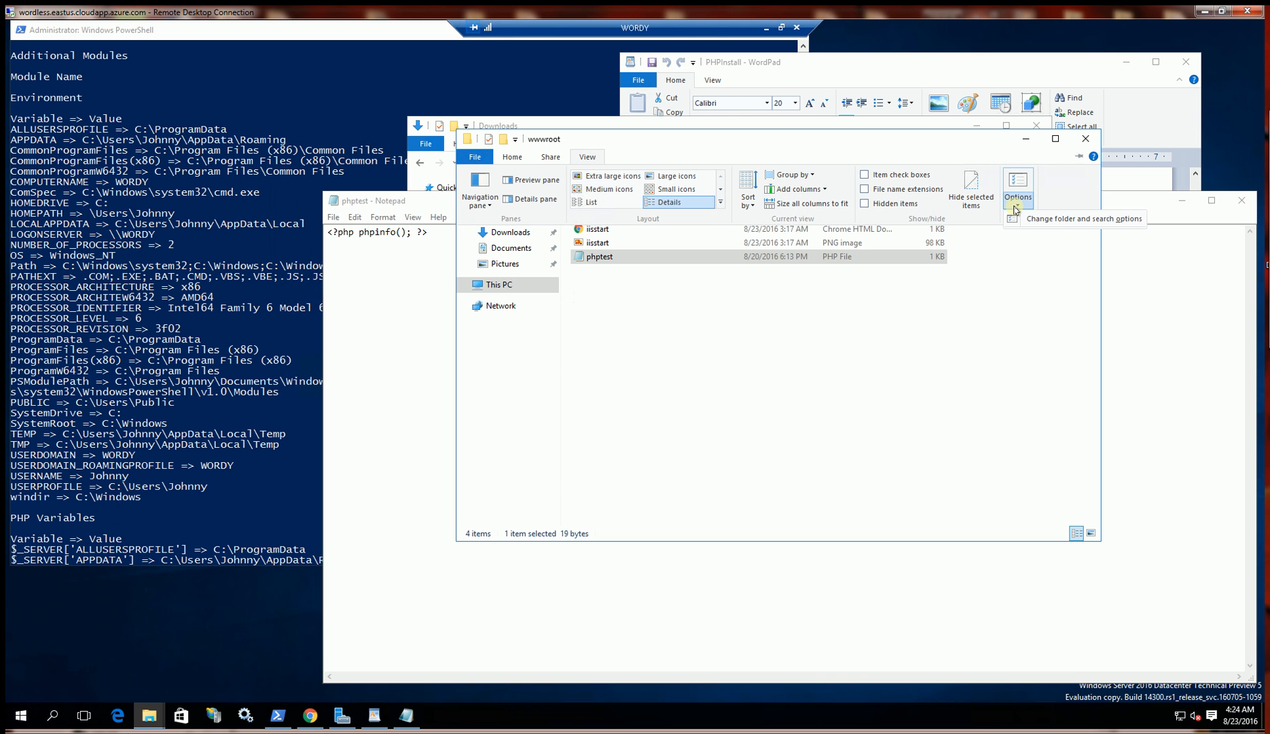
click(1018, 220)
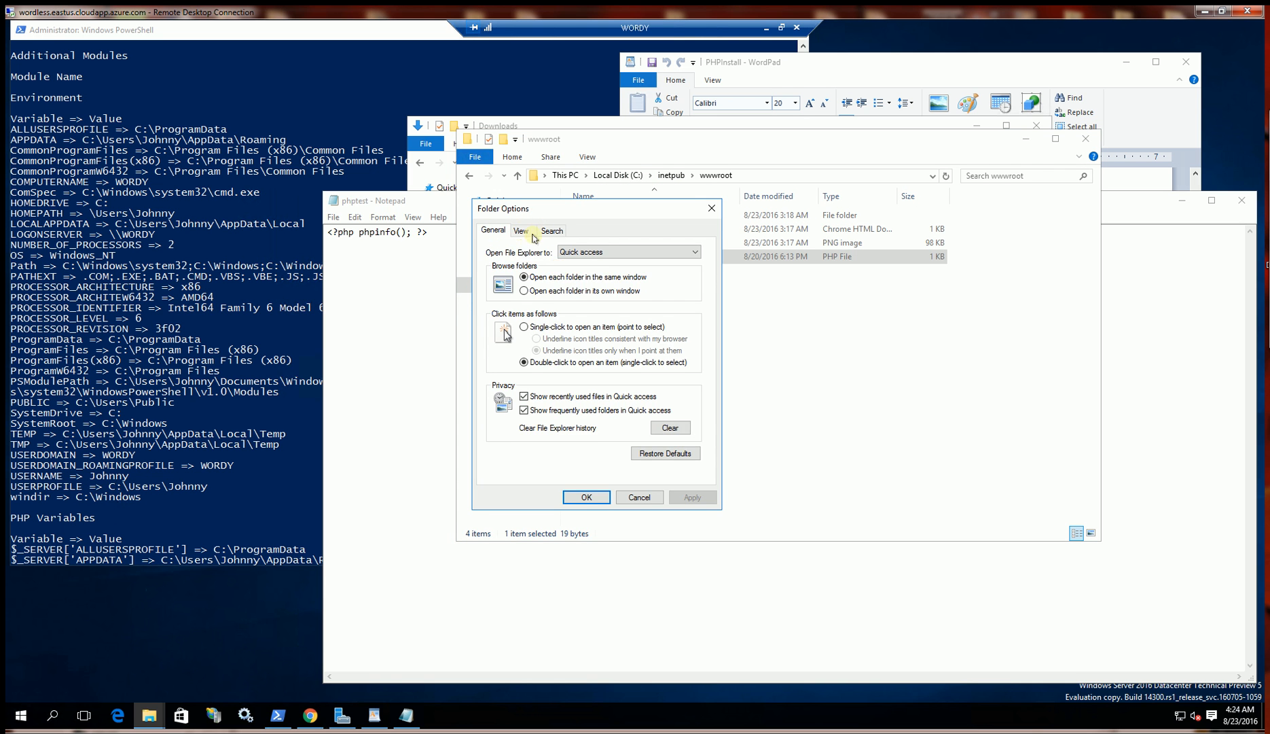
click(533, 235)
click(509, 435)
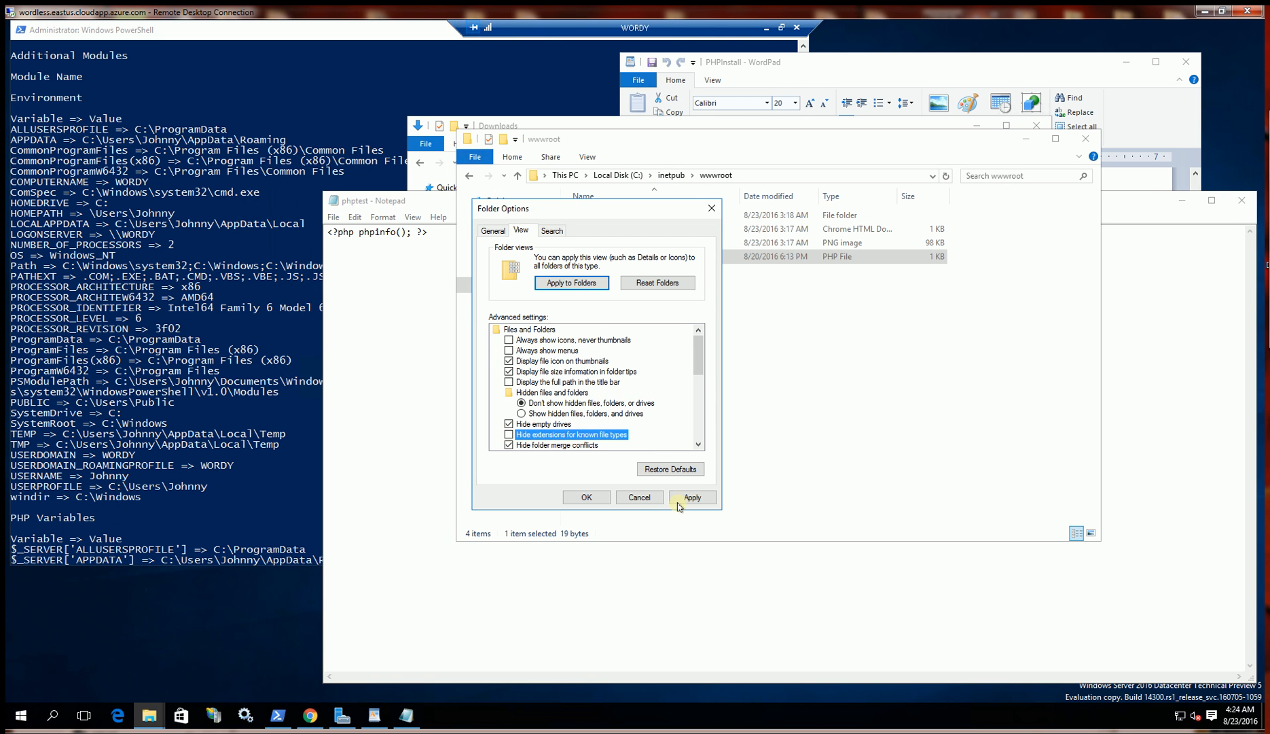
click(681, 502)
click(586, 498)
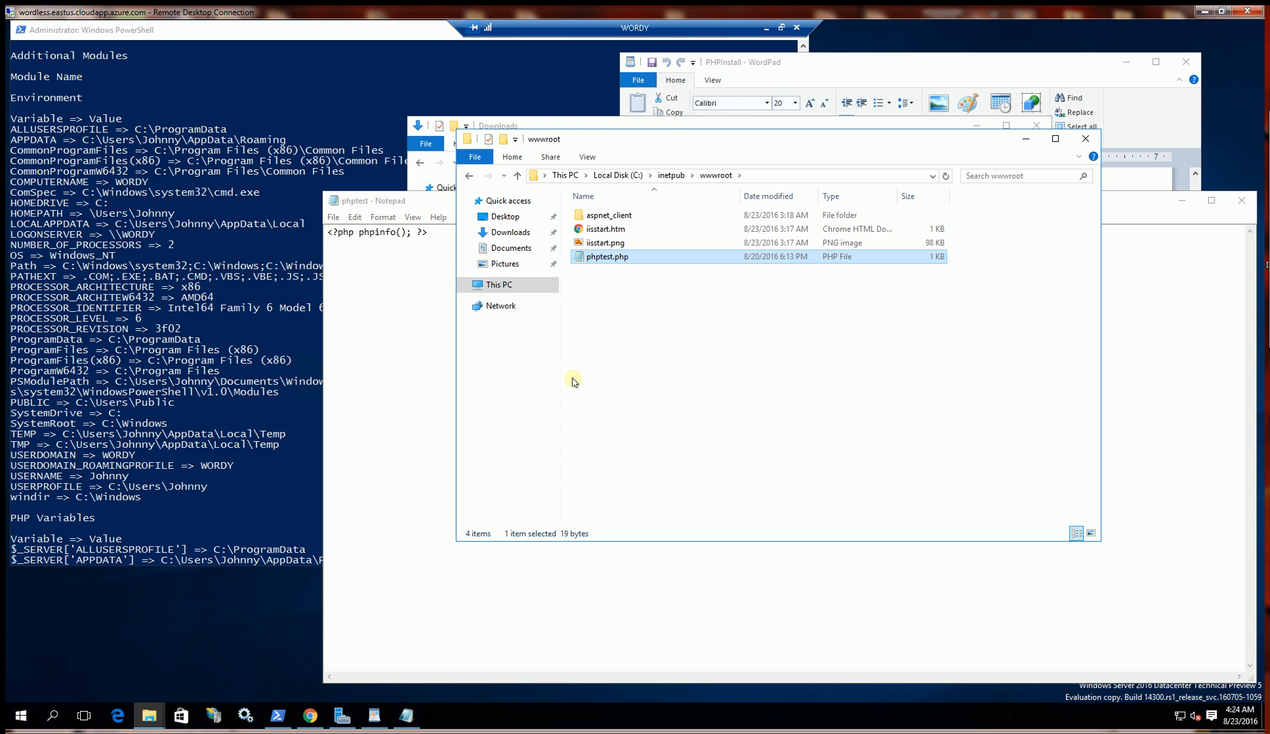
Step: Switch to Chrome and open localhost in a new tab
click(306, 716)
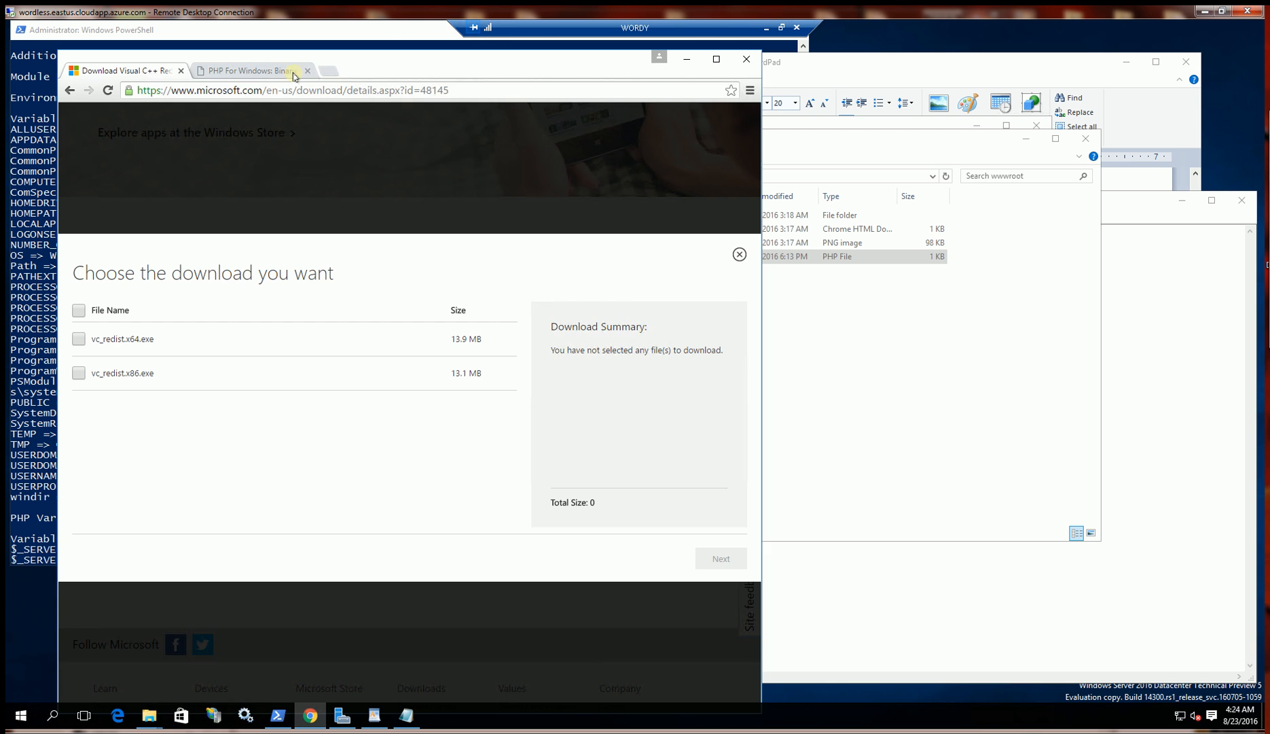
click(328, 71)
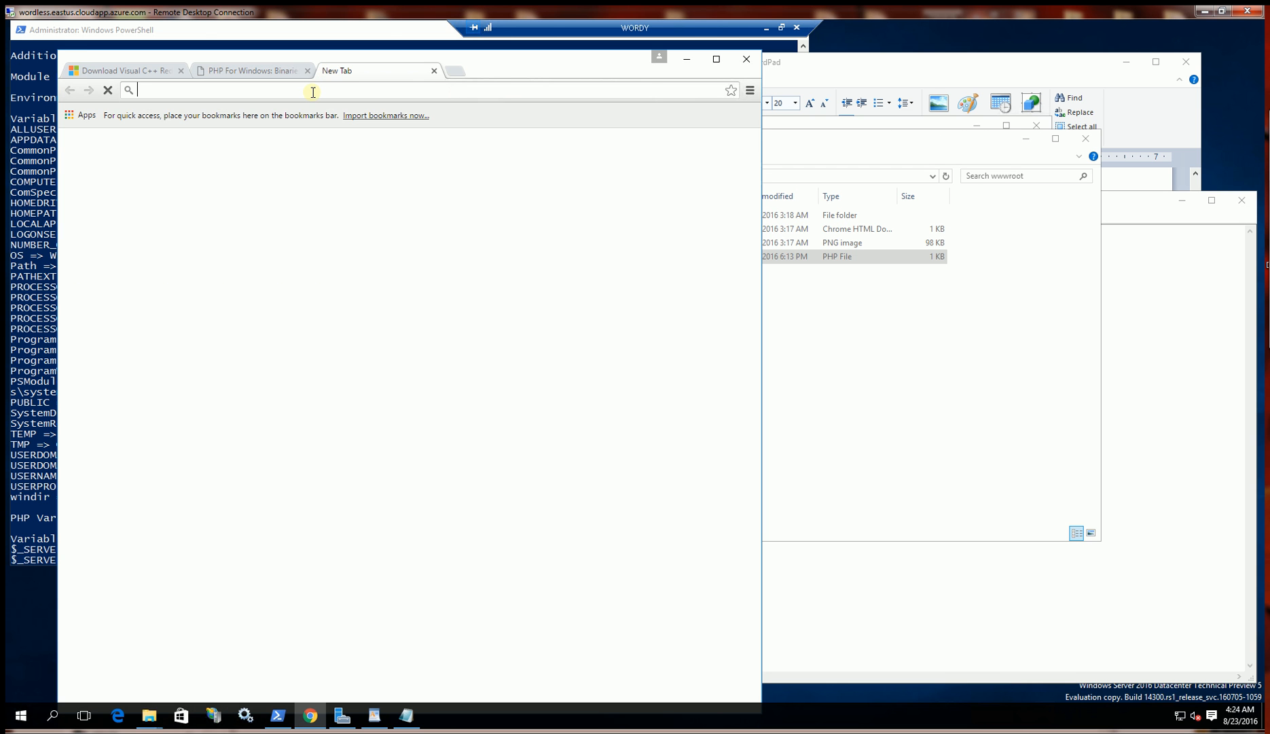
text(localhost)
key(Return)
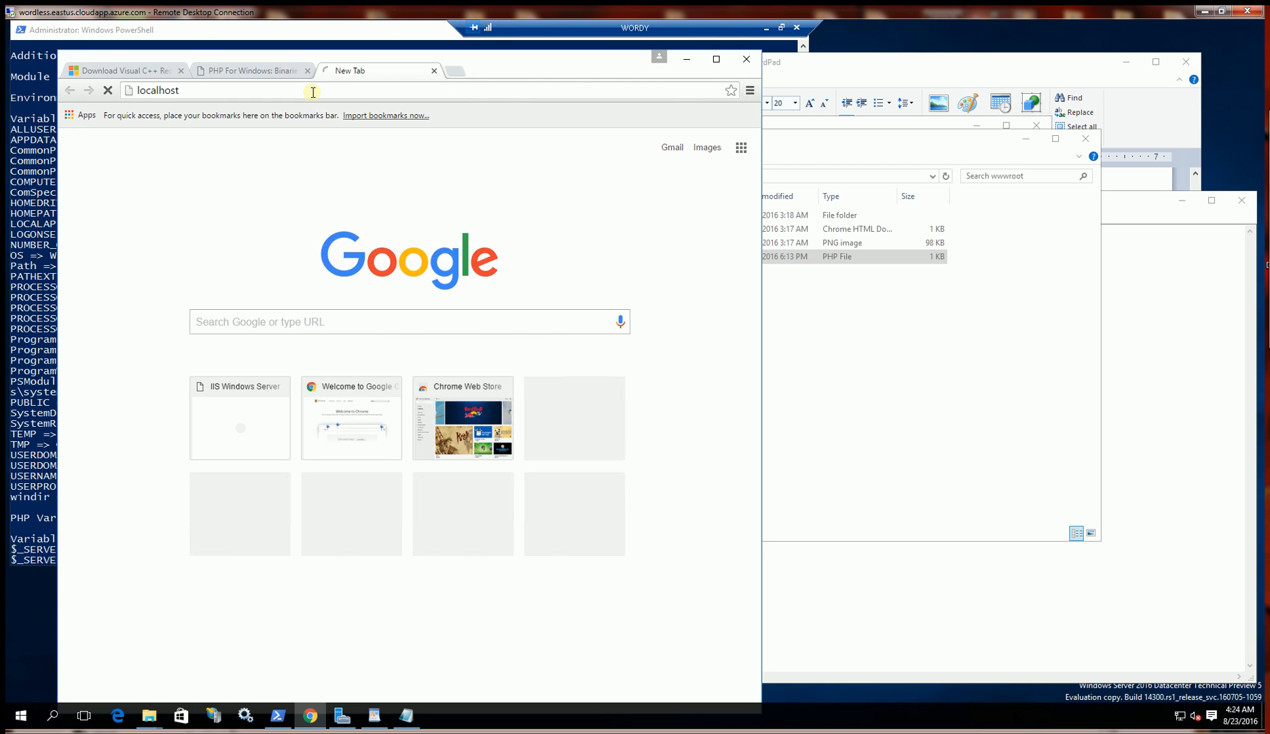
Step: Load the PHP test page at localhost/phptest.php
click(238, 90)
click(244, 89)
text(/)
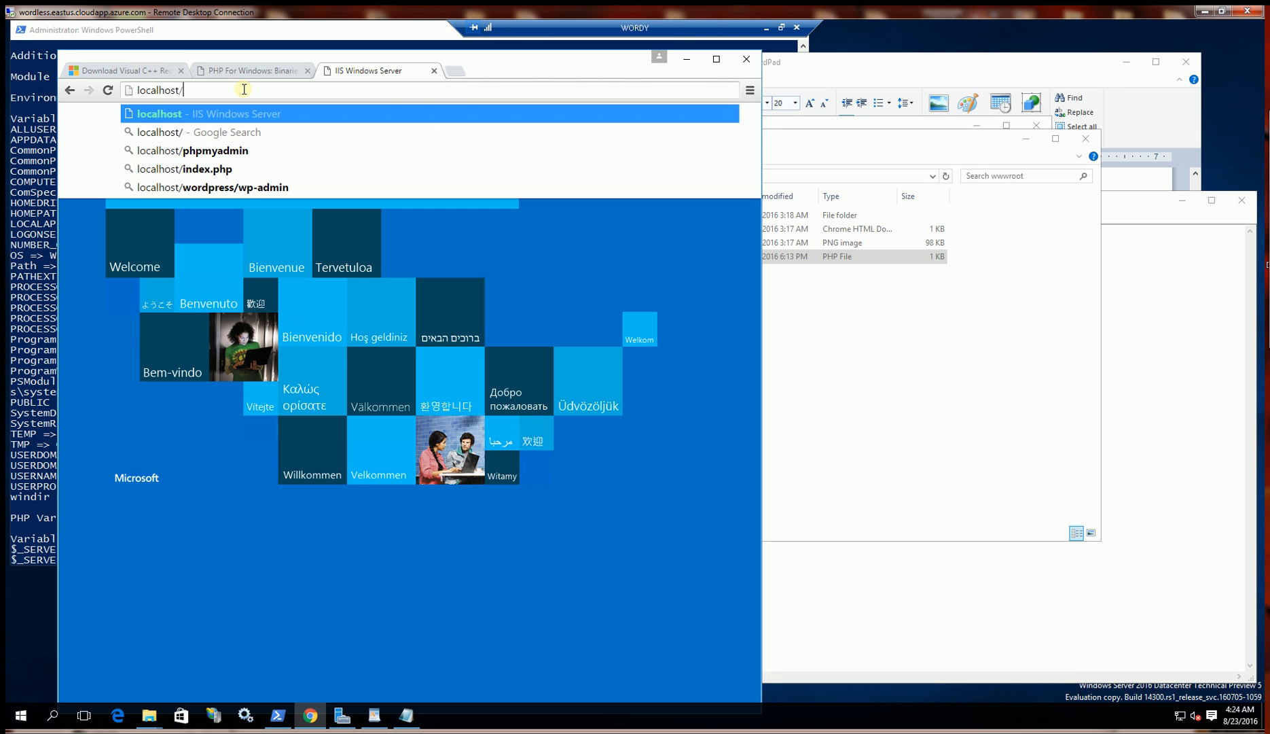
text(php)
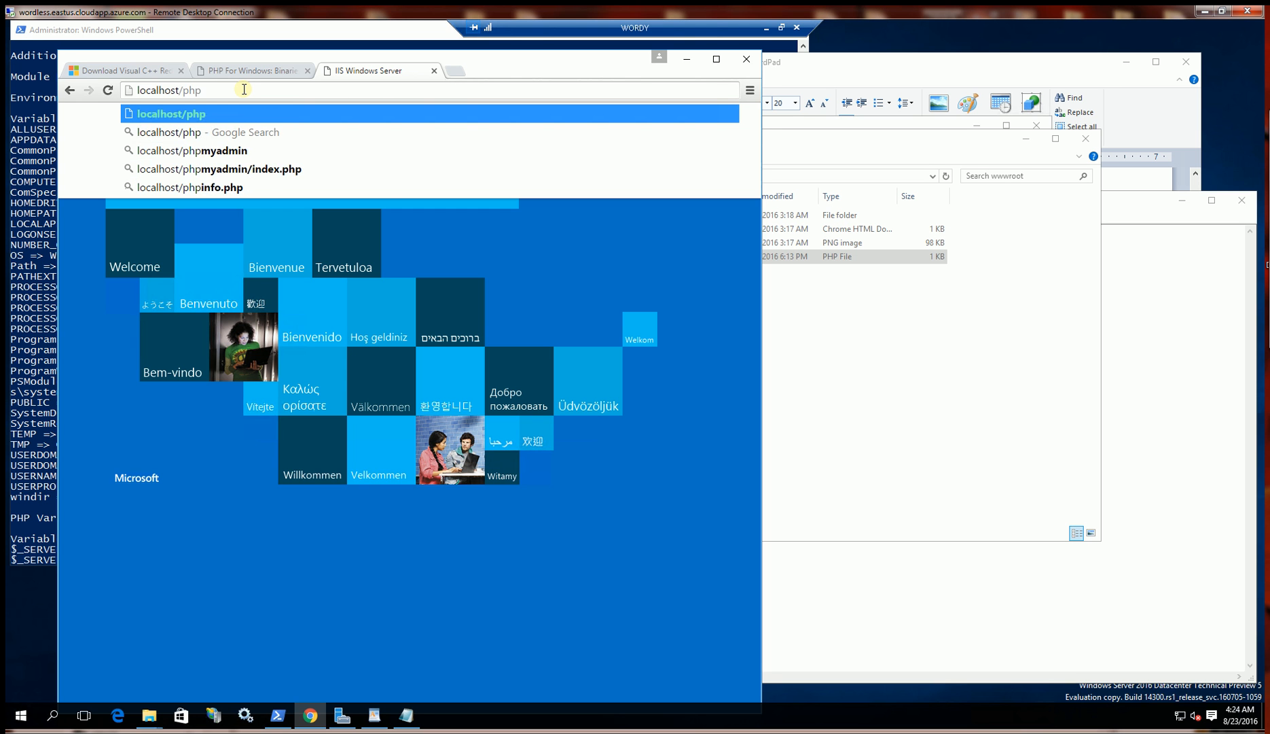
text(test.php)
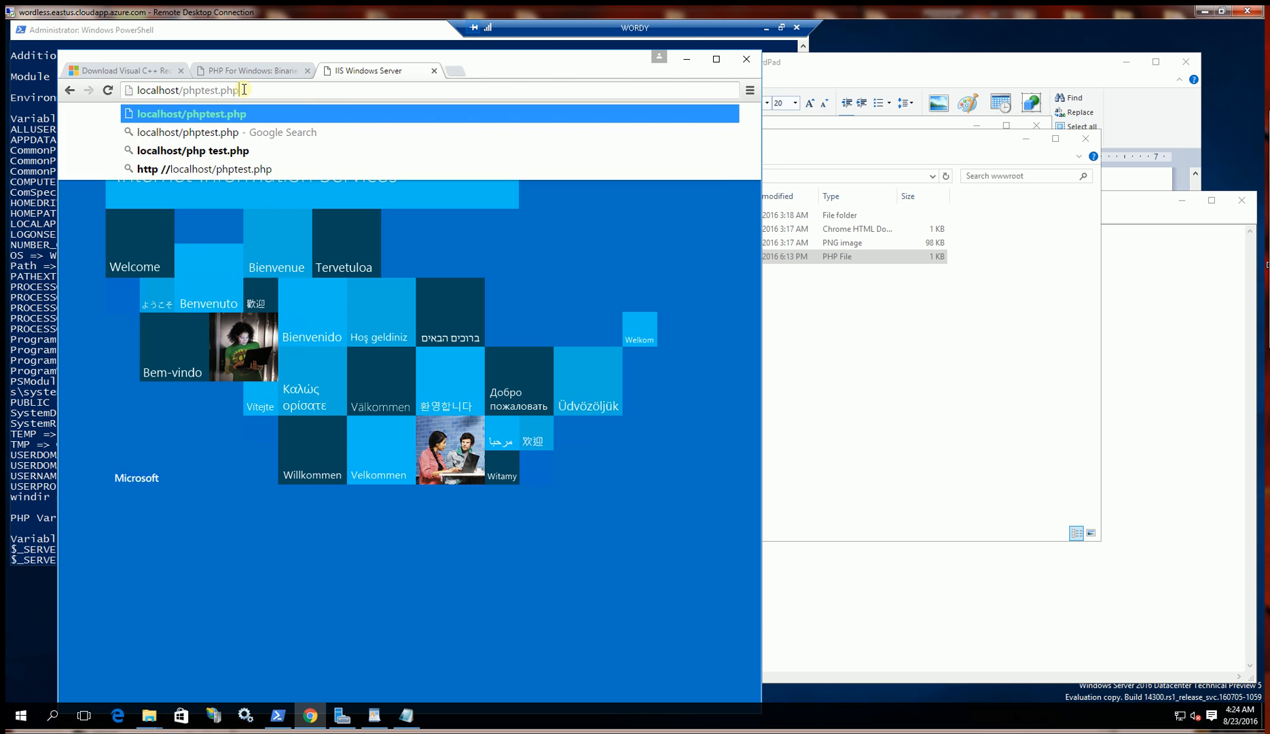
key(Return)
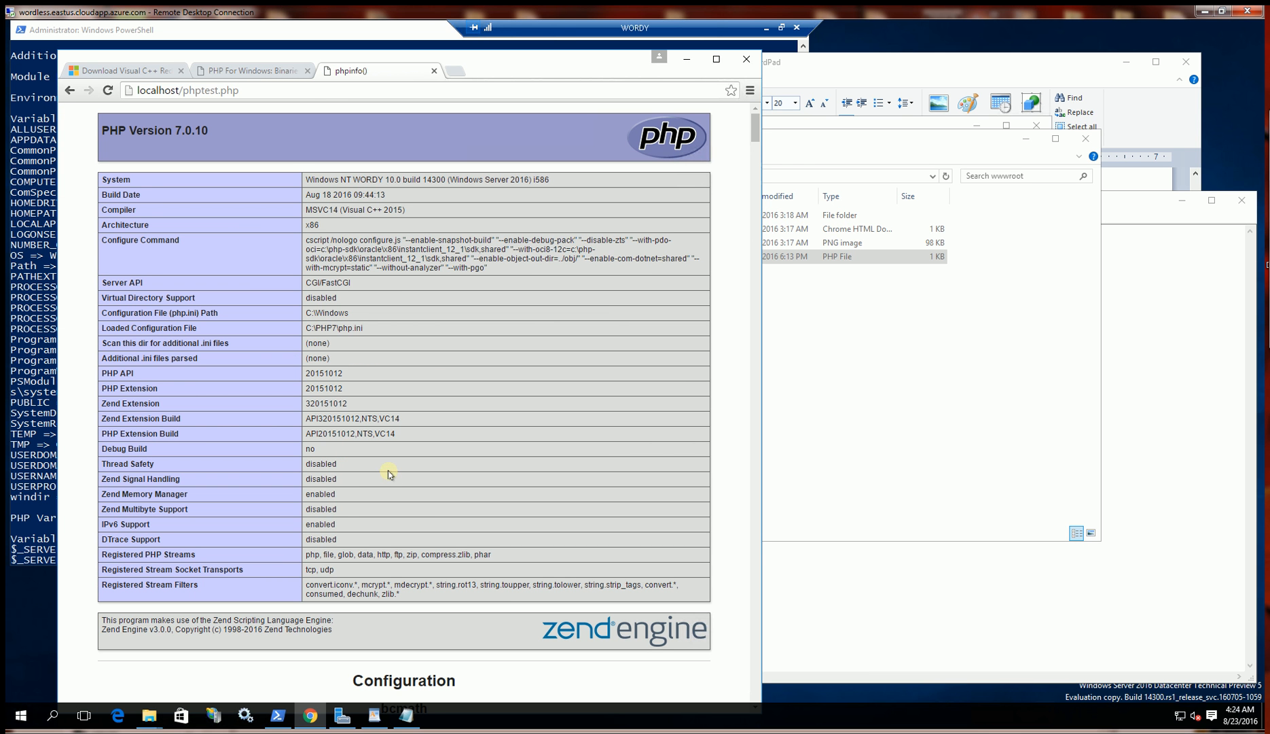
Step: Look through the phpinfo output on the test page and highlight the PHP version heading
scroll(389, 473, down, 20)
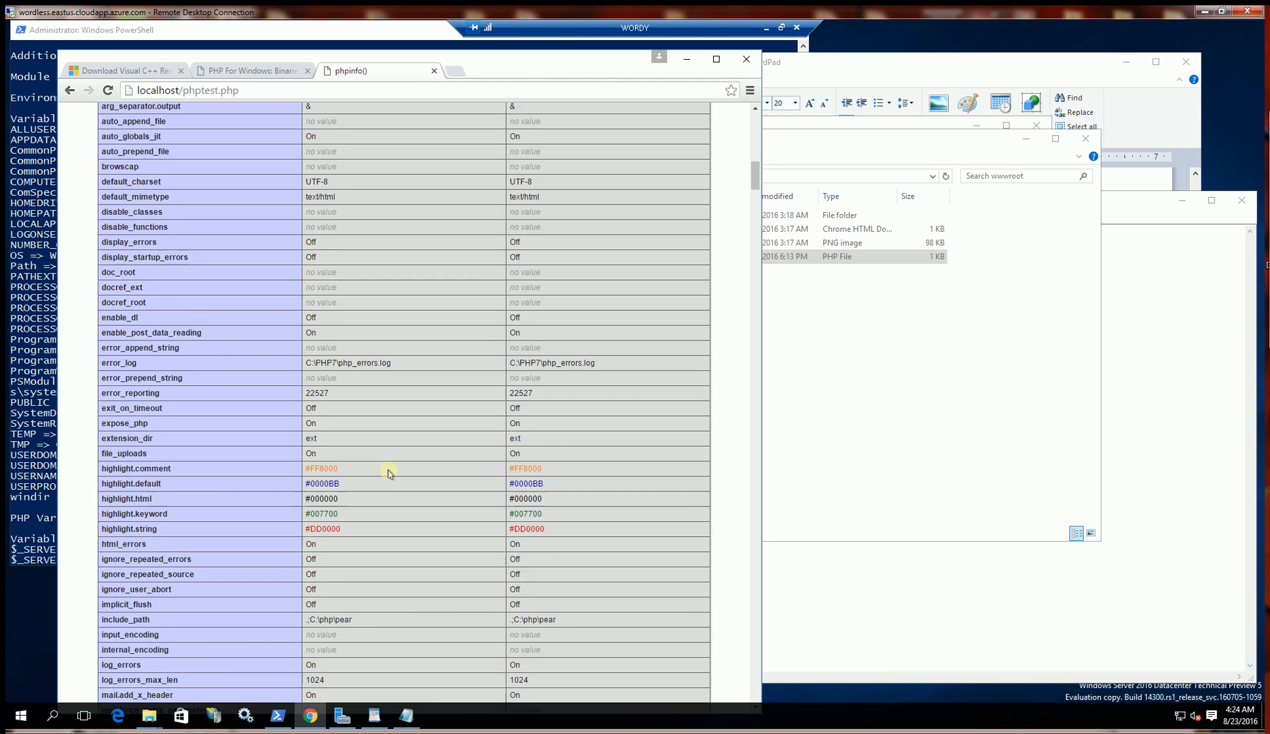
scroll(388, 474, down, 20)
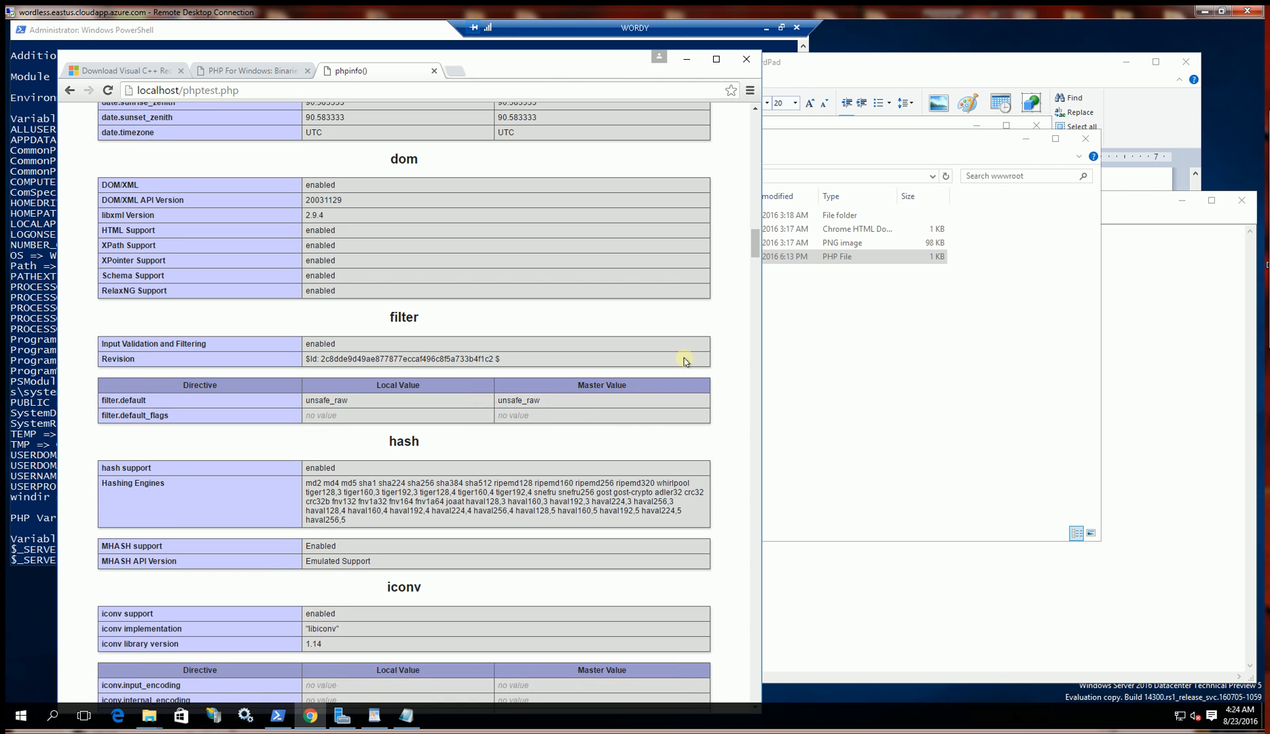
drag(754, 246, 758, 118)
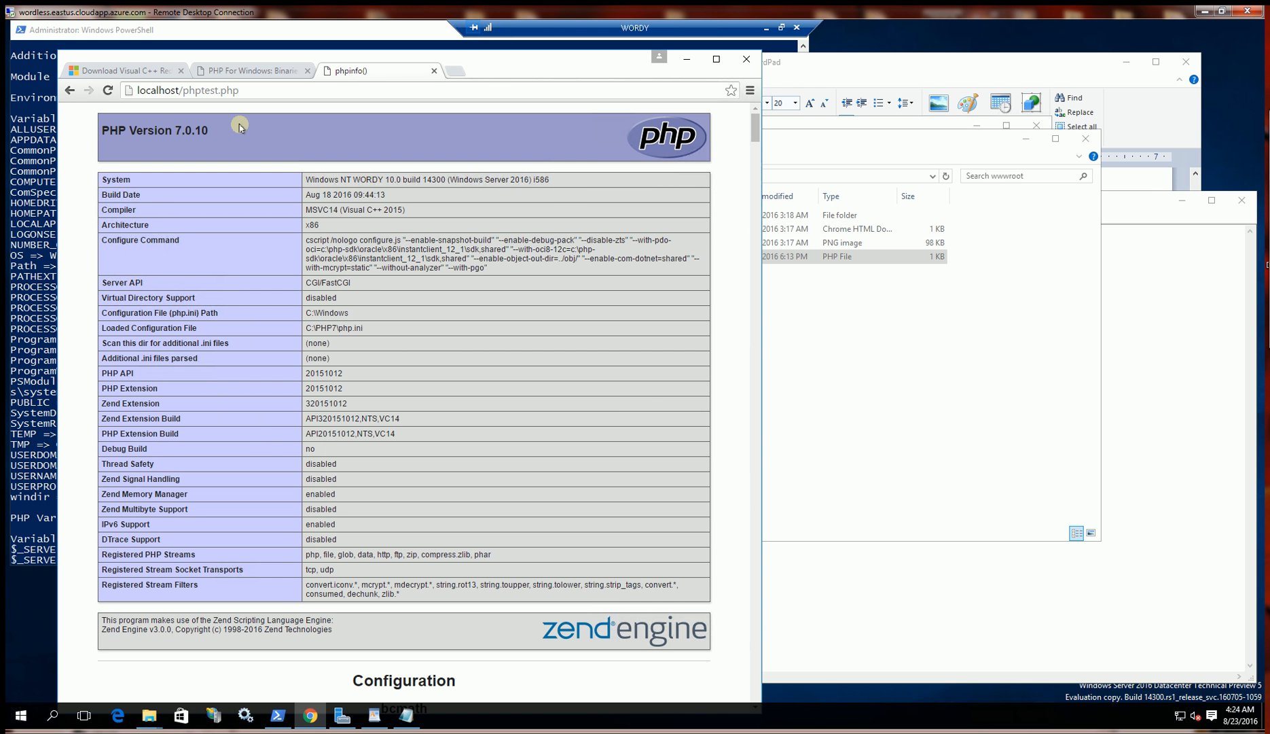
drag(218, 130, 106, 133)
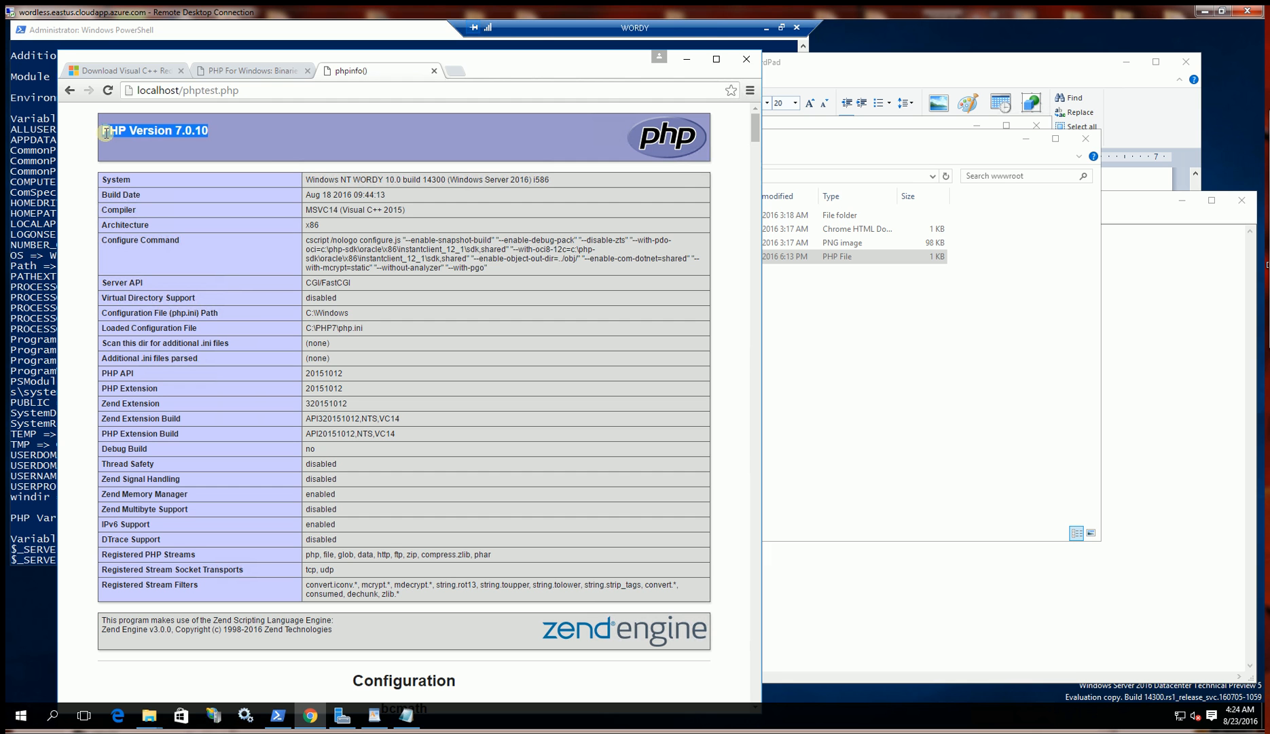
click(270, 142)
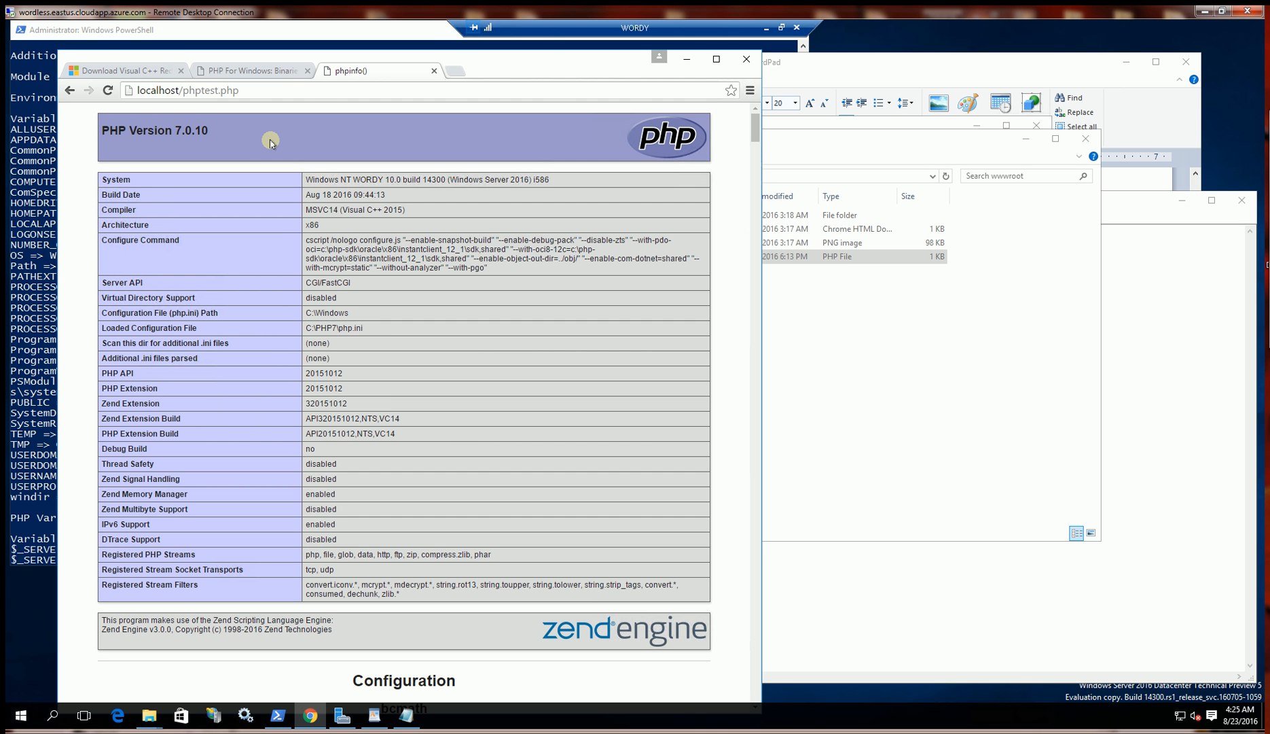